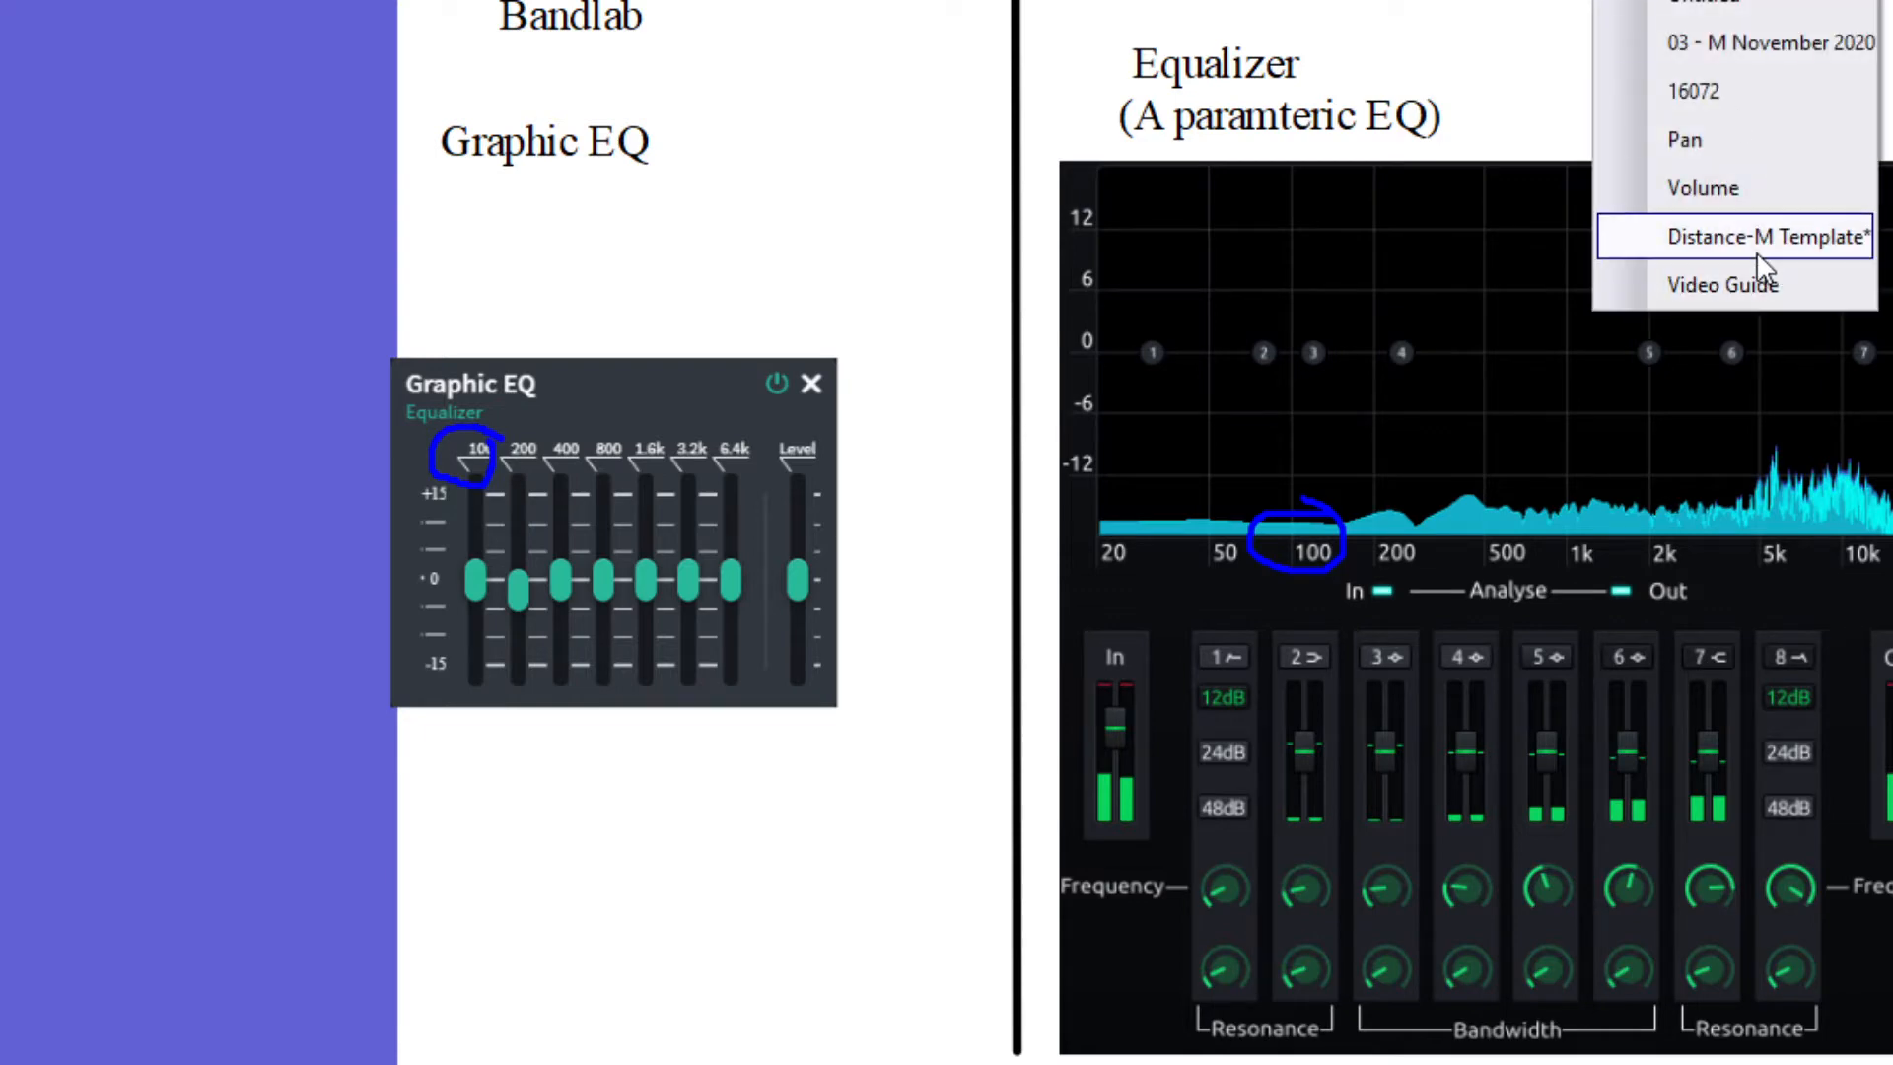
Bring up the flipchart page that lists the lesson's mixing and effects goals.
left_click(1682, 49)
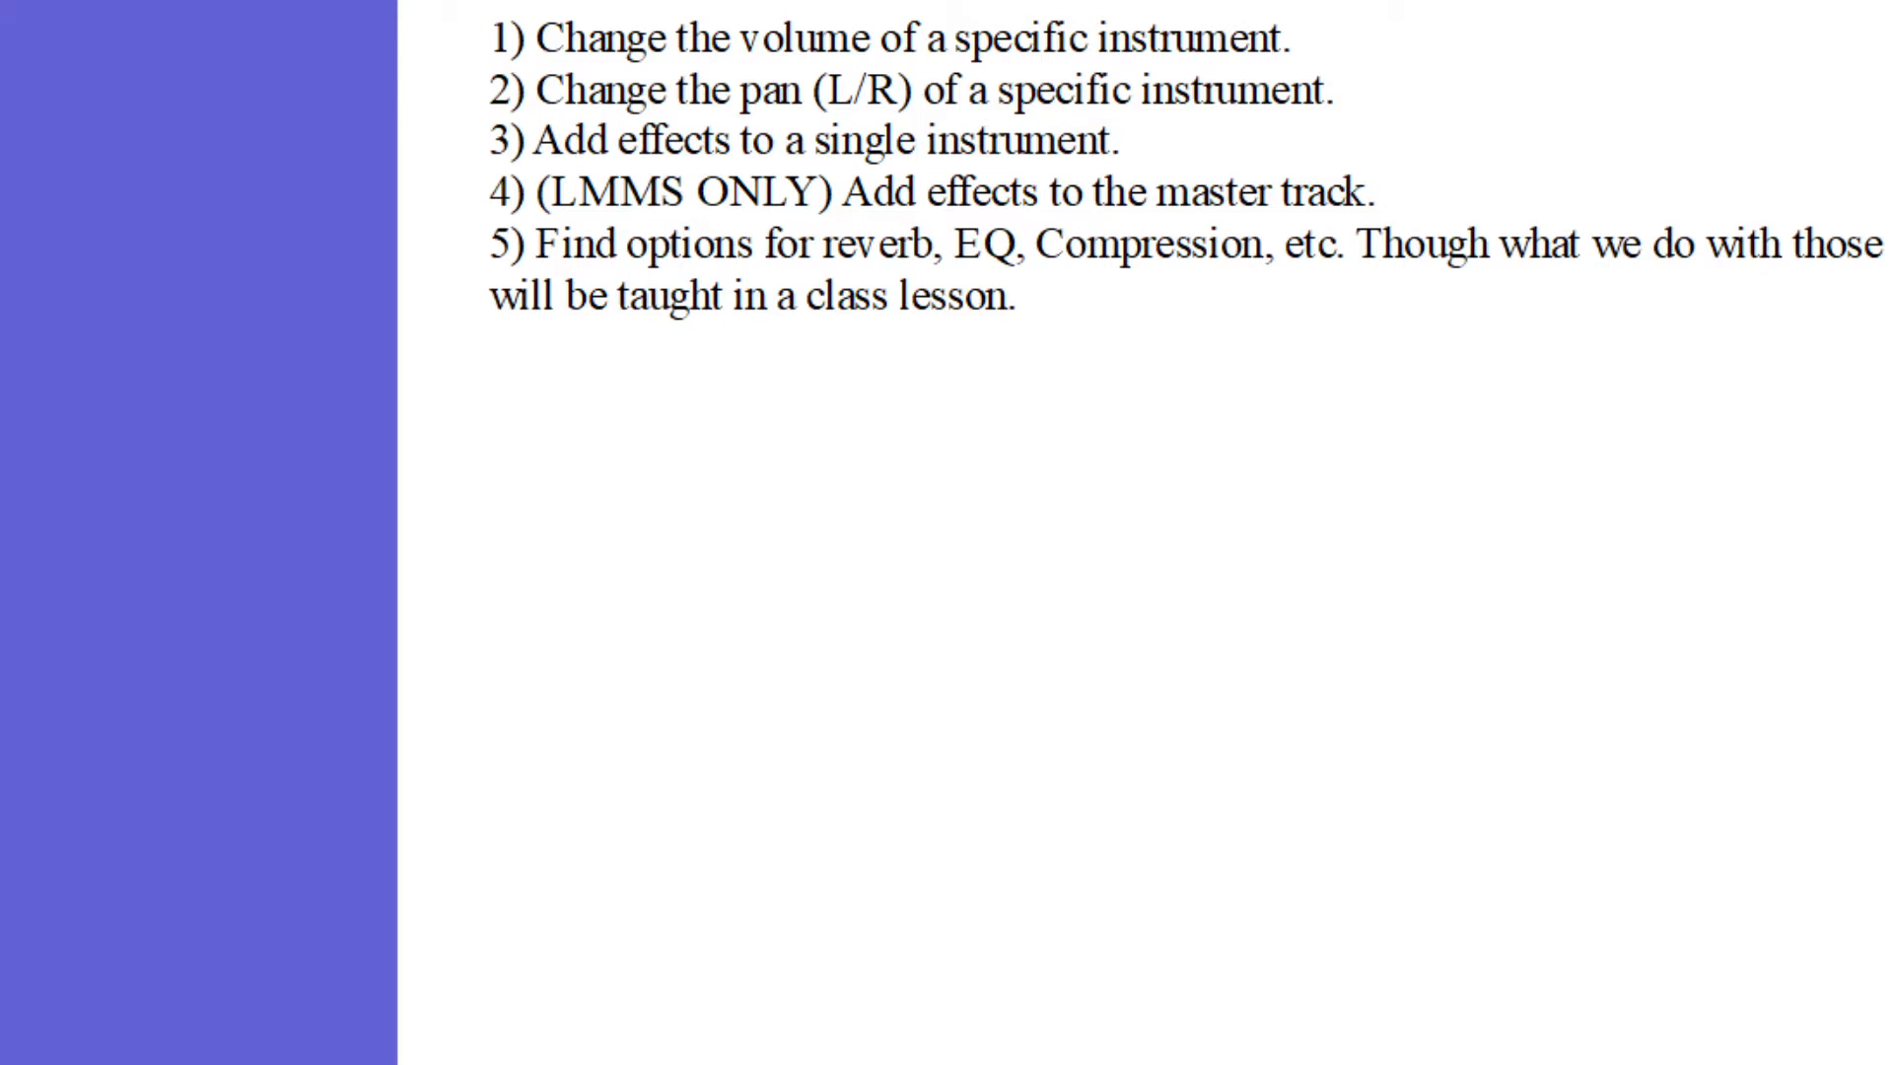
scroll(1143, 533, "down", 10)
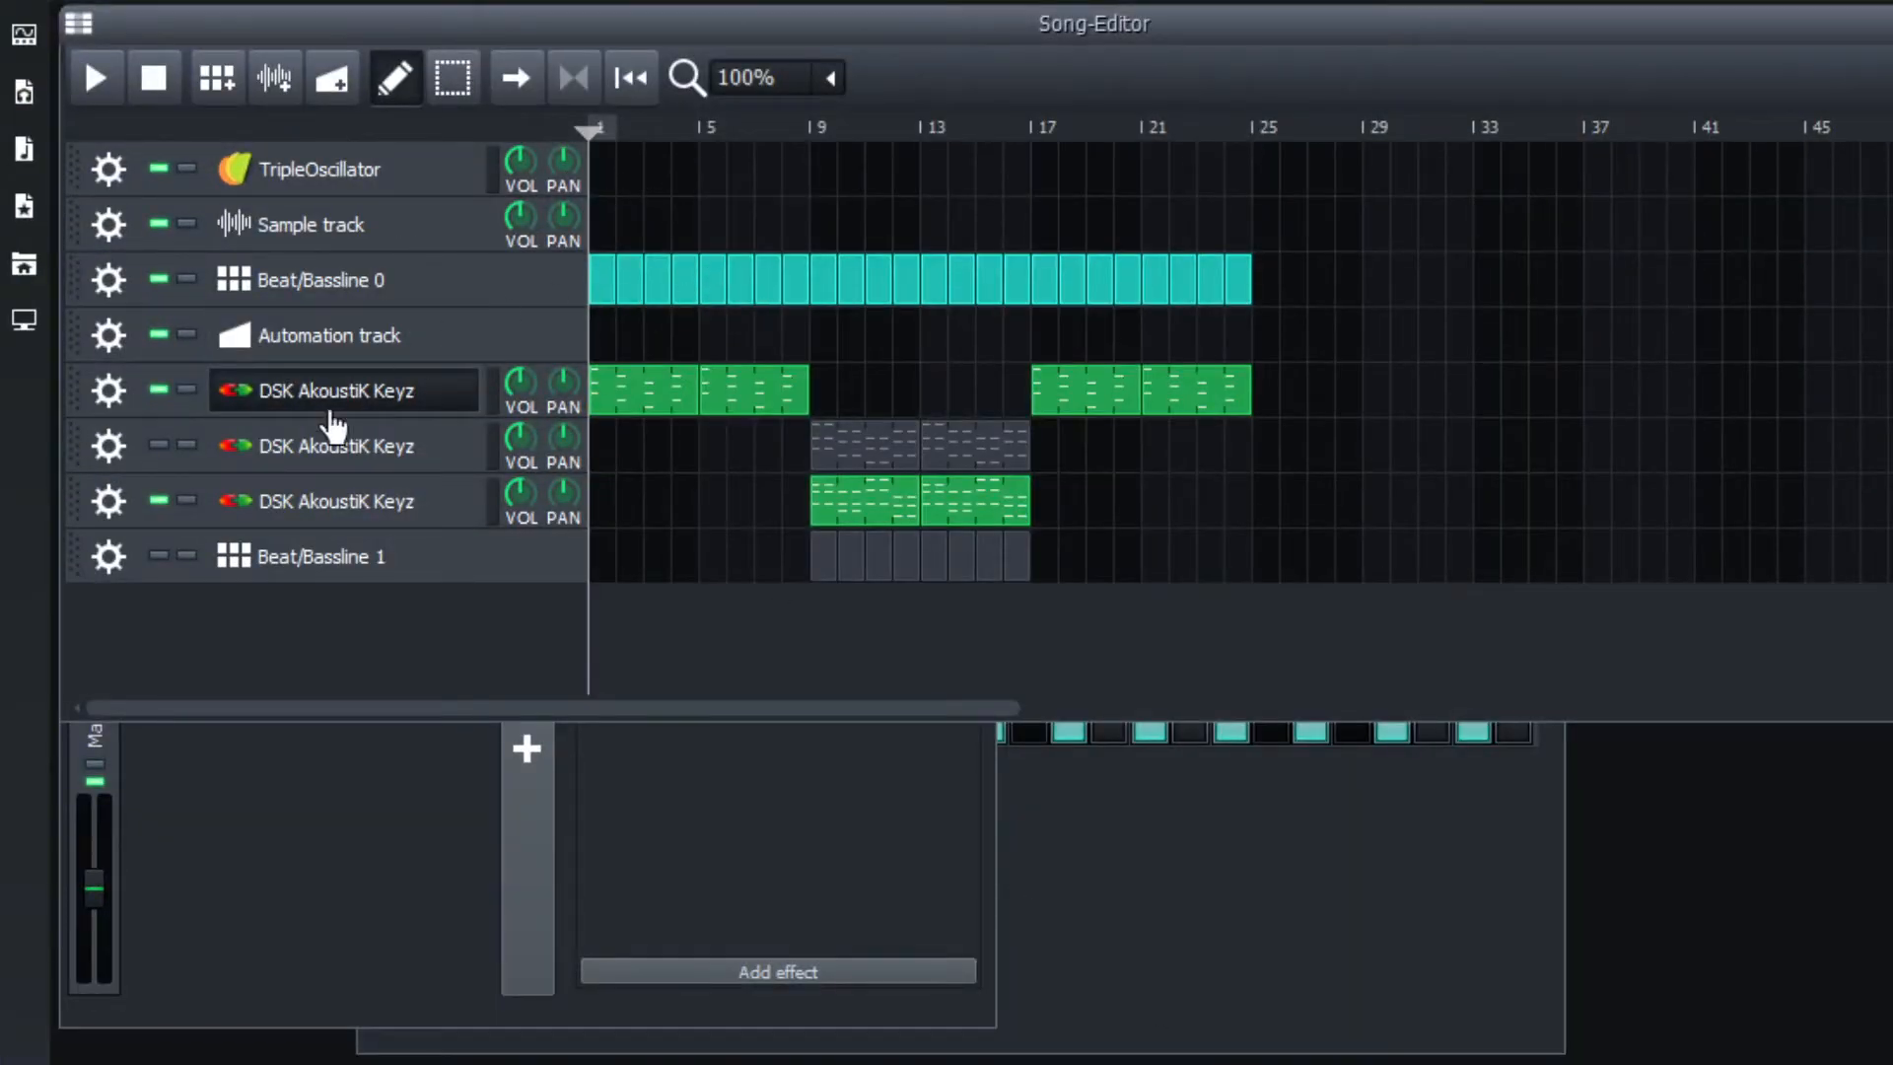
Play the song, open the Beat/Bassline 0 pattern, and adjust the volume of the Kick (Zay) (2).wav track that has active beats.
key("space")
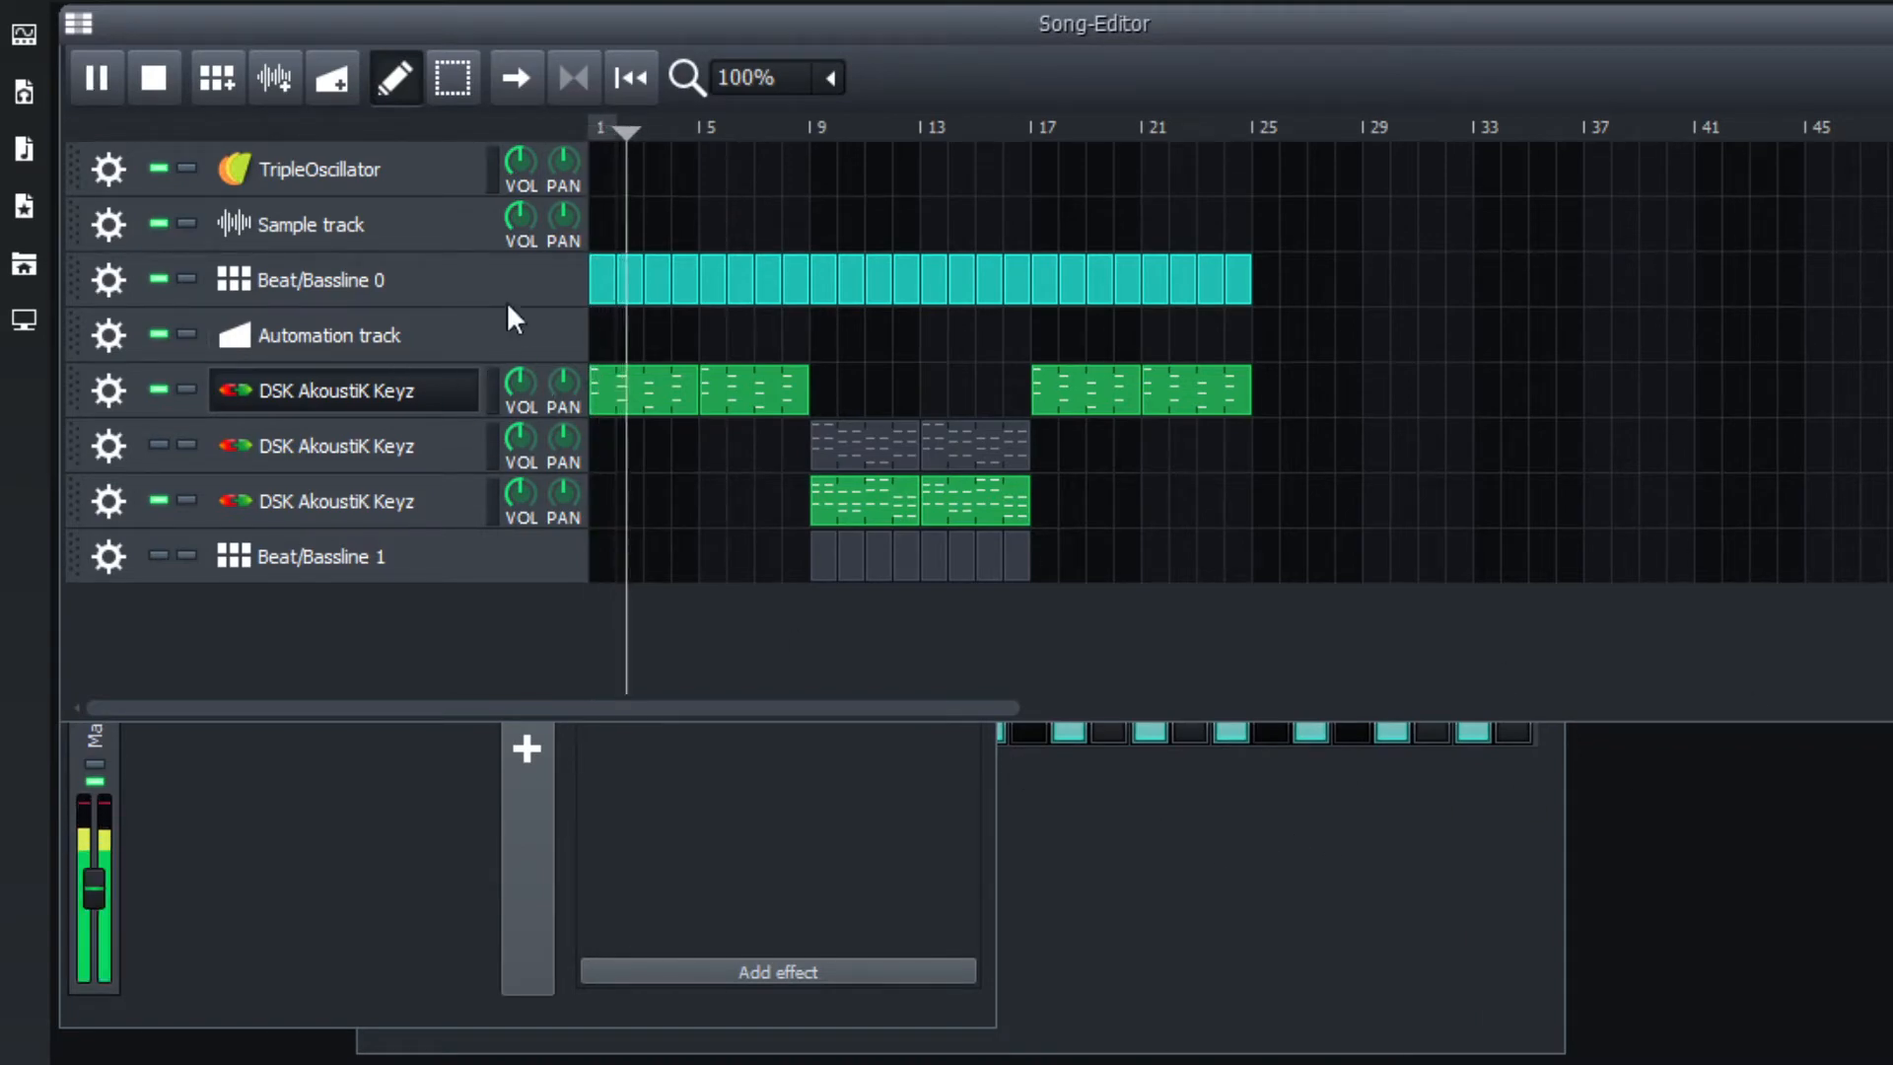
double_click(655, 296)
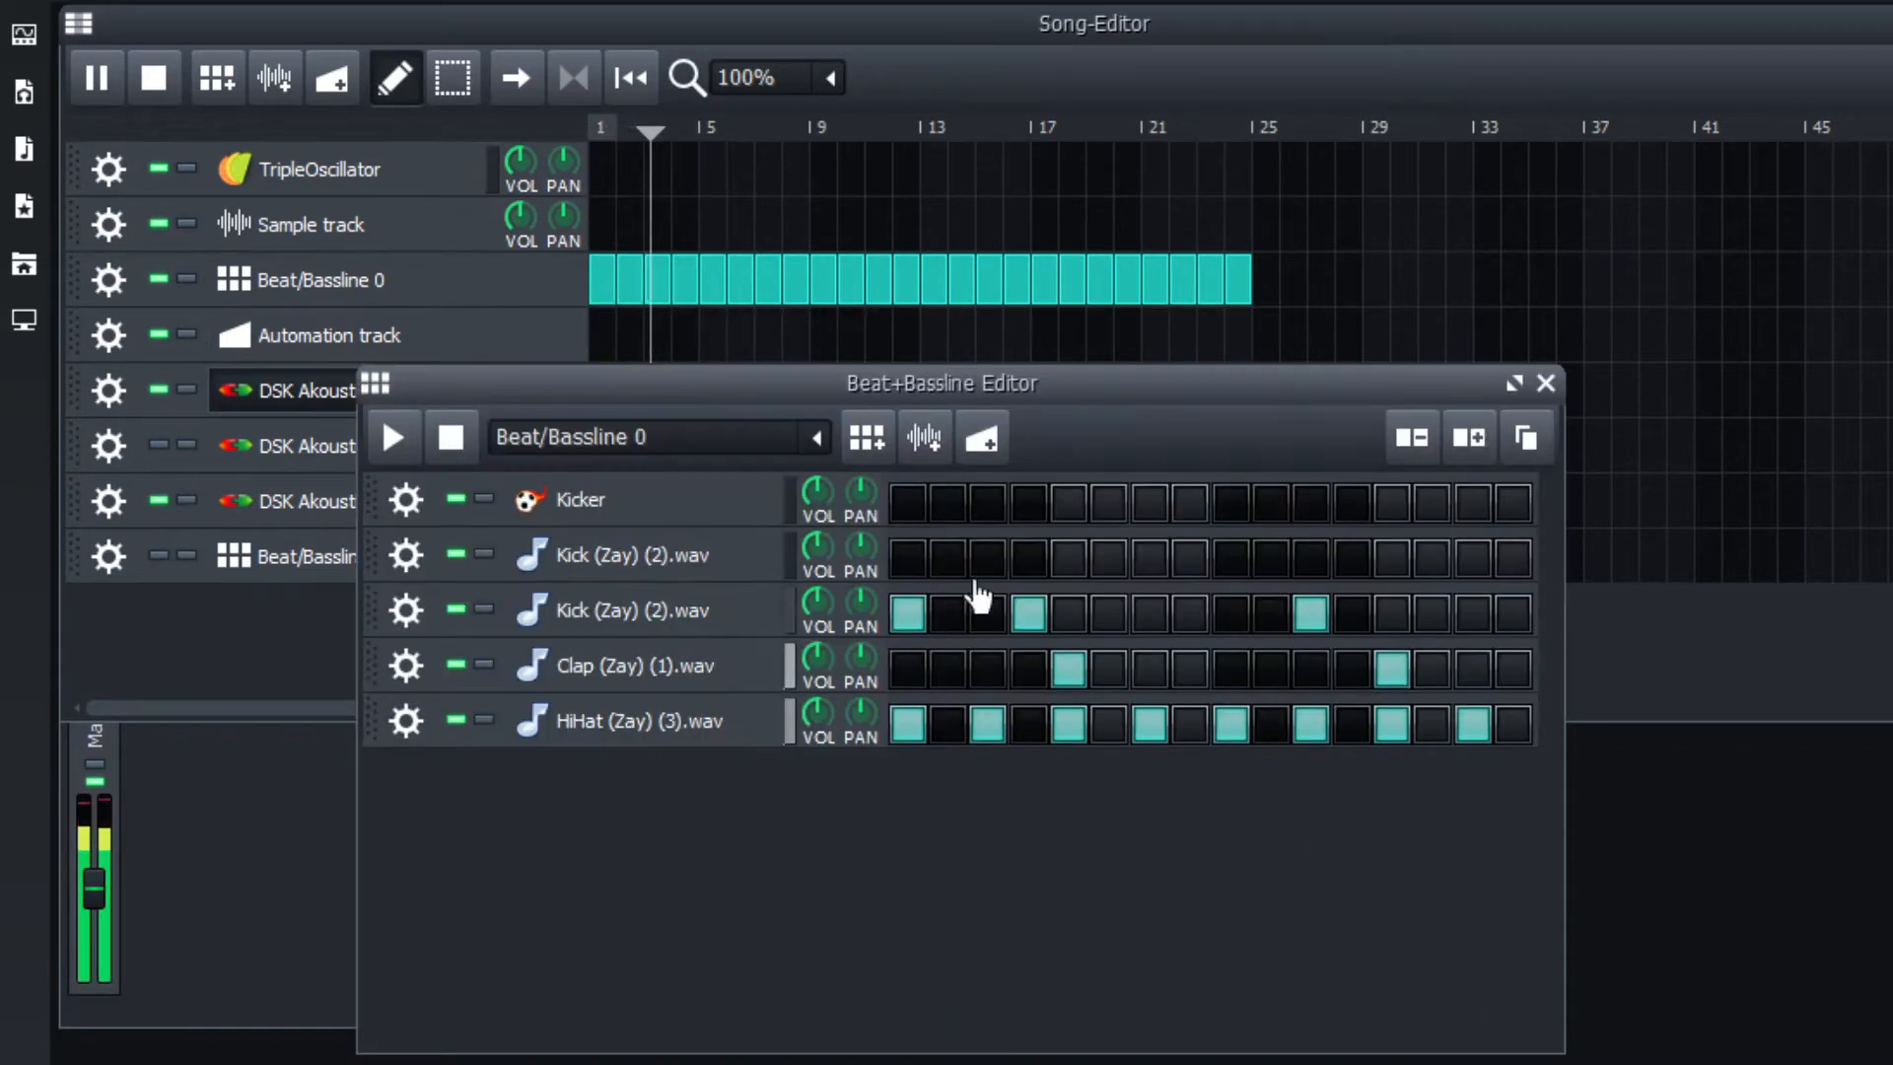
left_click_drag(817, 603, 818, 560)
key("space")
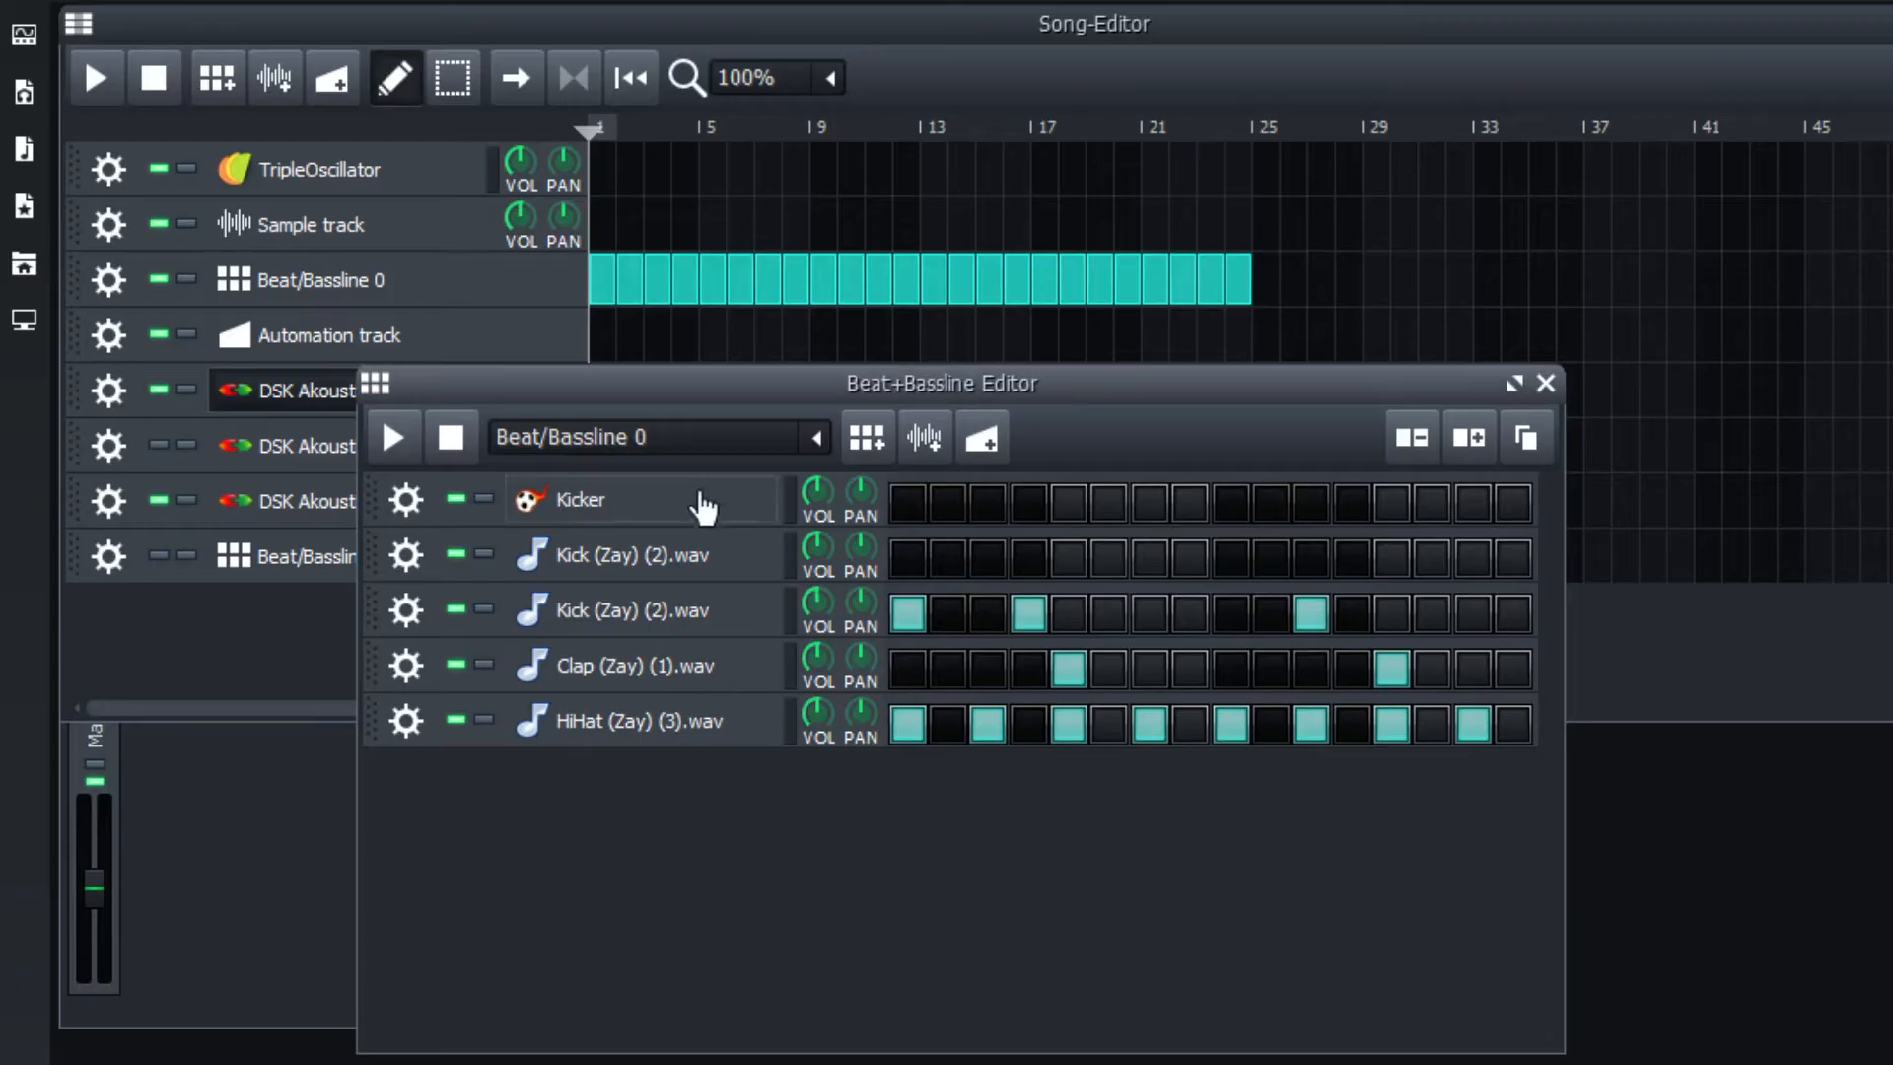
Pan HiHat (Zay) (3).wav to the left and Clap (Zay) (1).wav slightly to the right while the beat plays.
key("space")
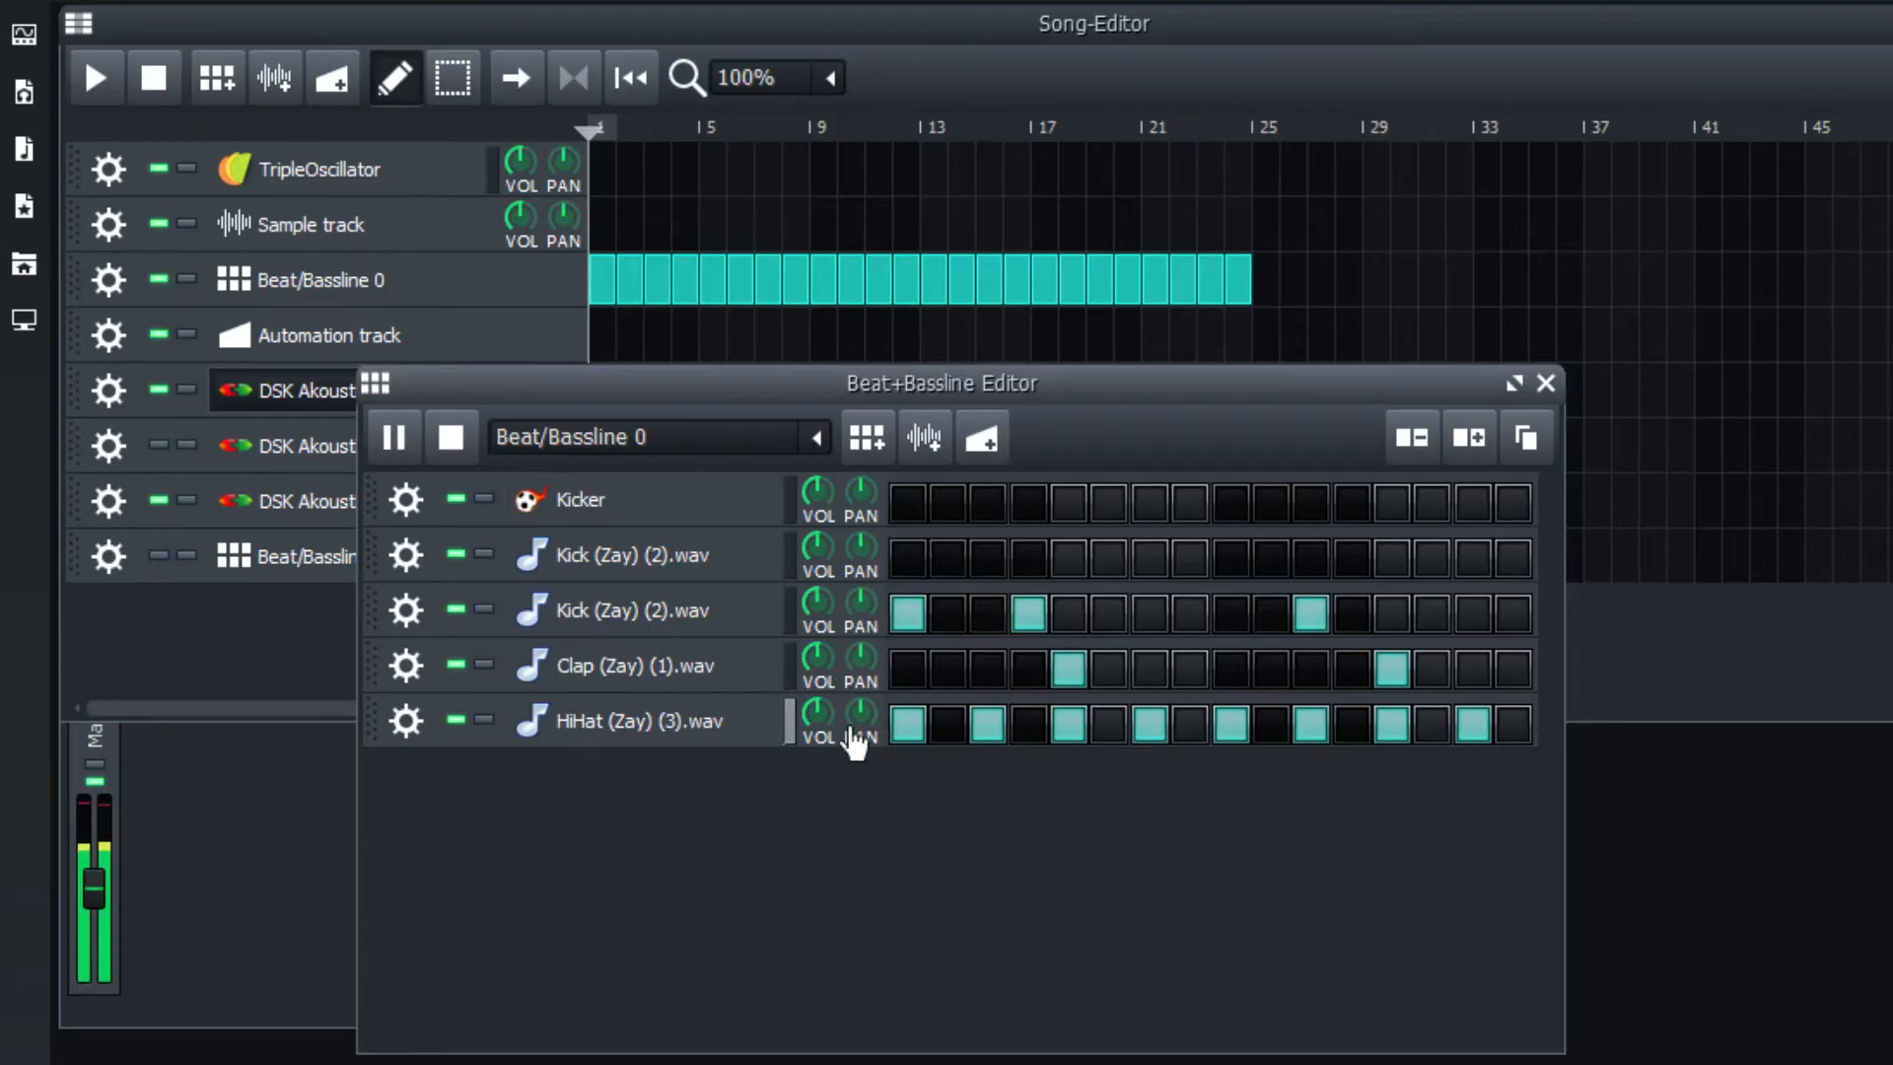
left_click_drag(861, 714, 861, 784)
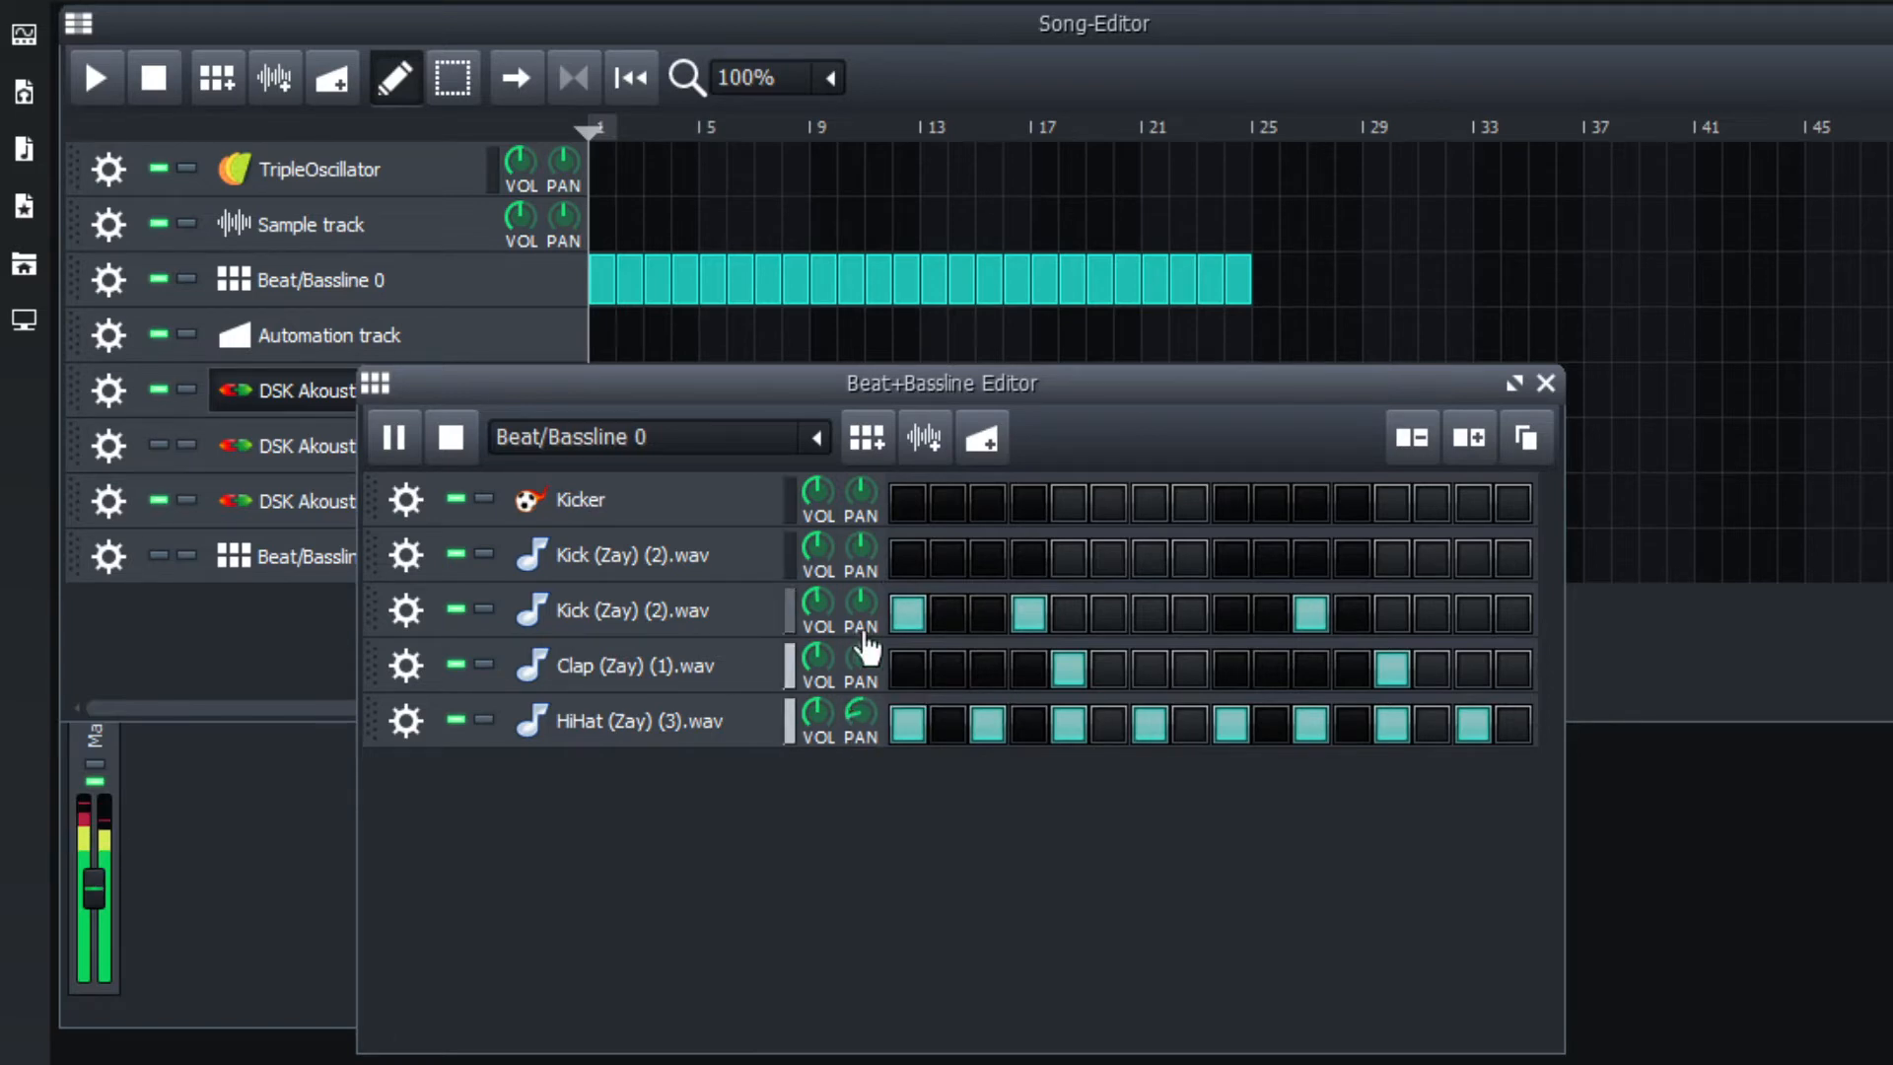
left_click_drag(861, 657, 855, 725)
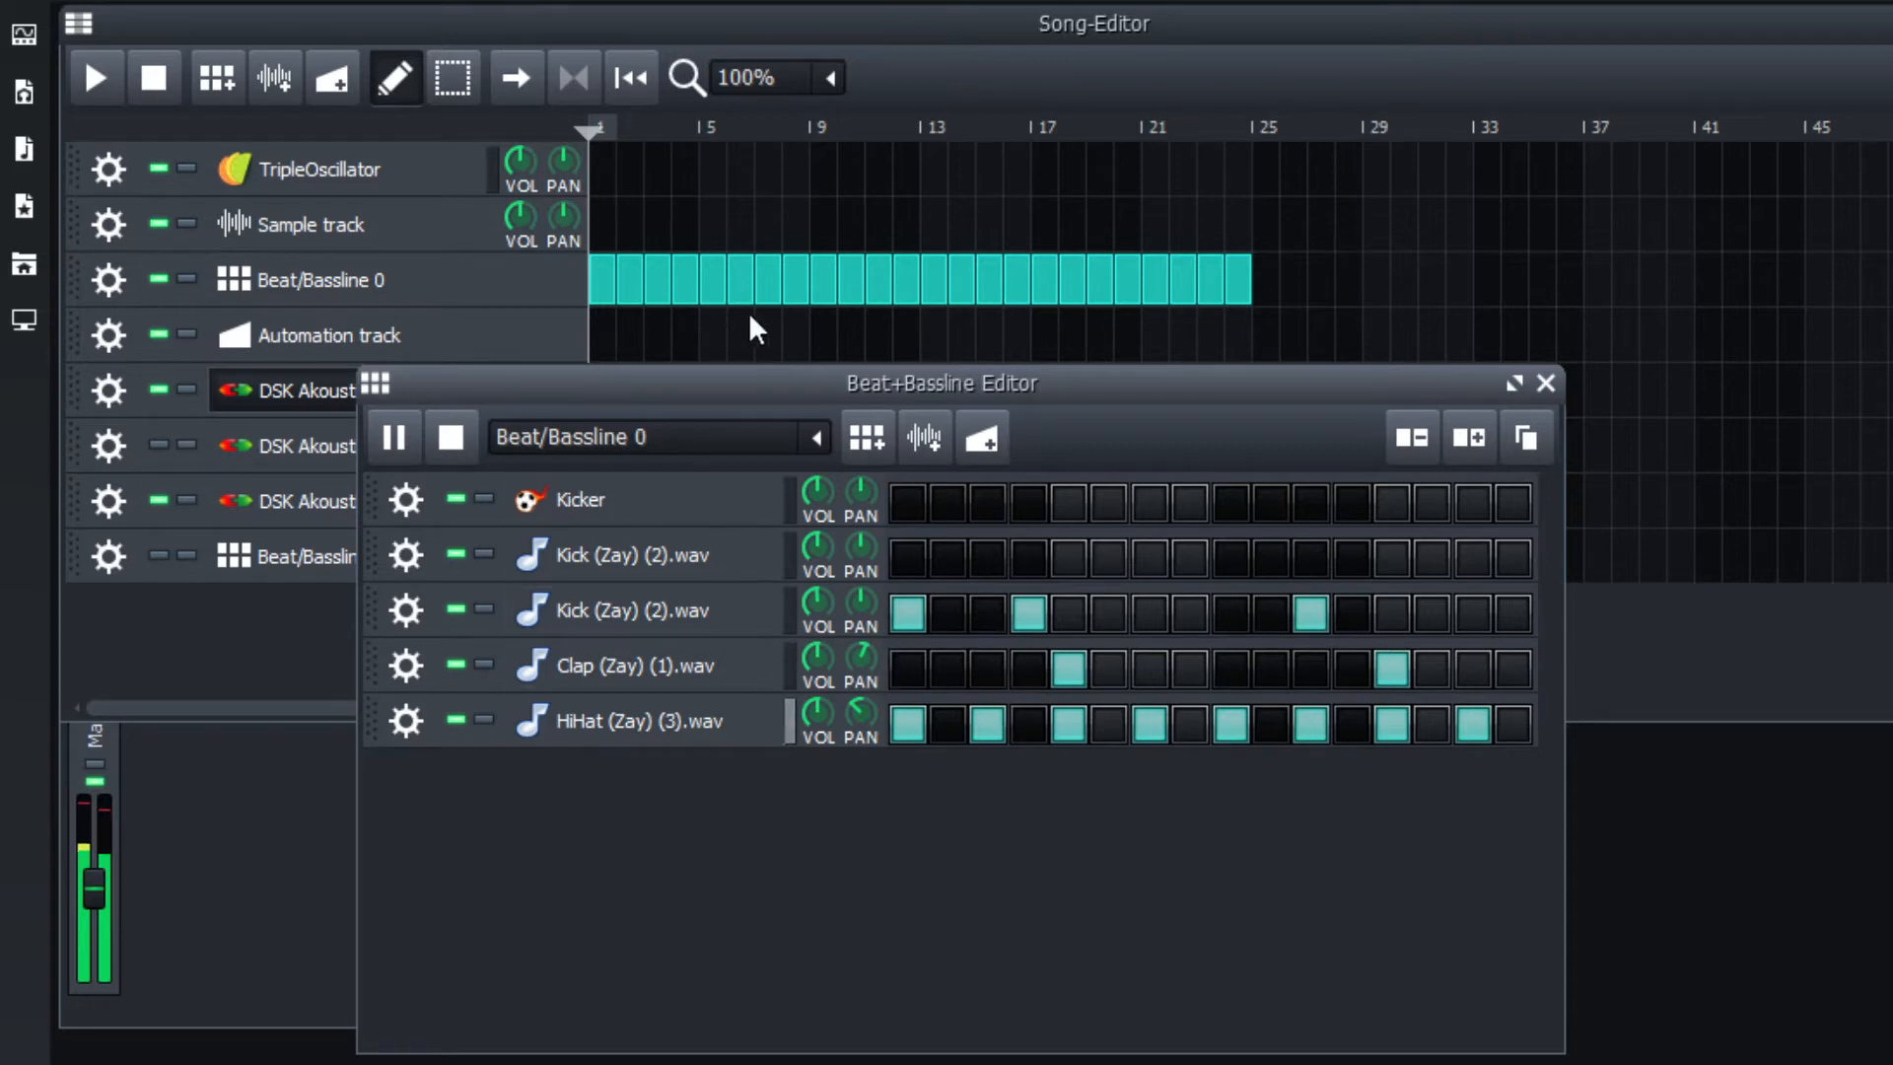
key("space")
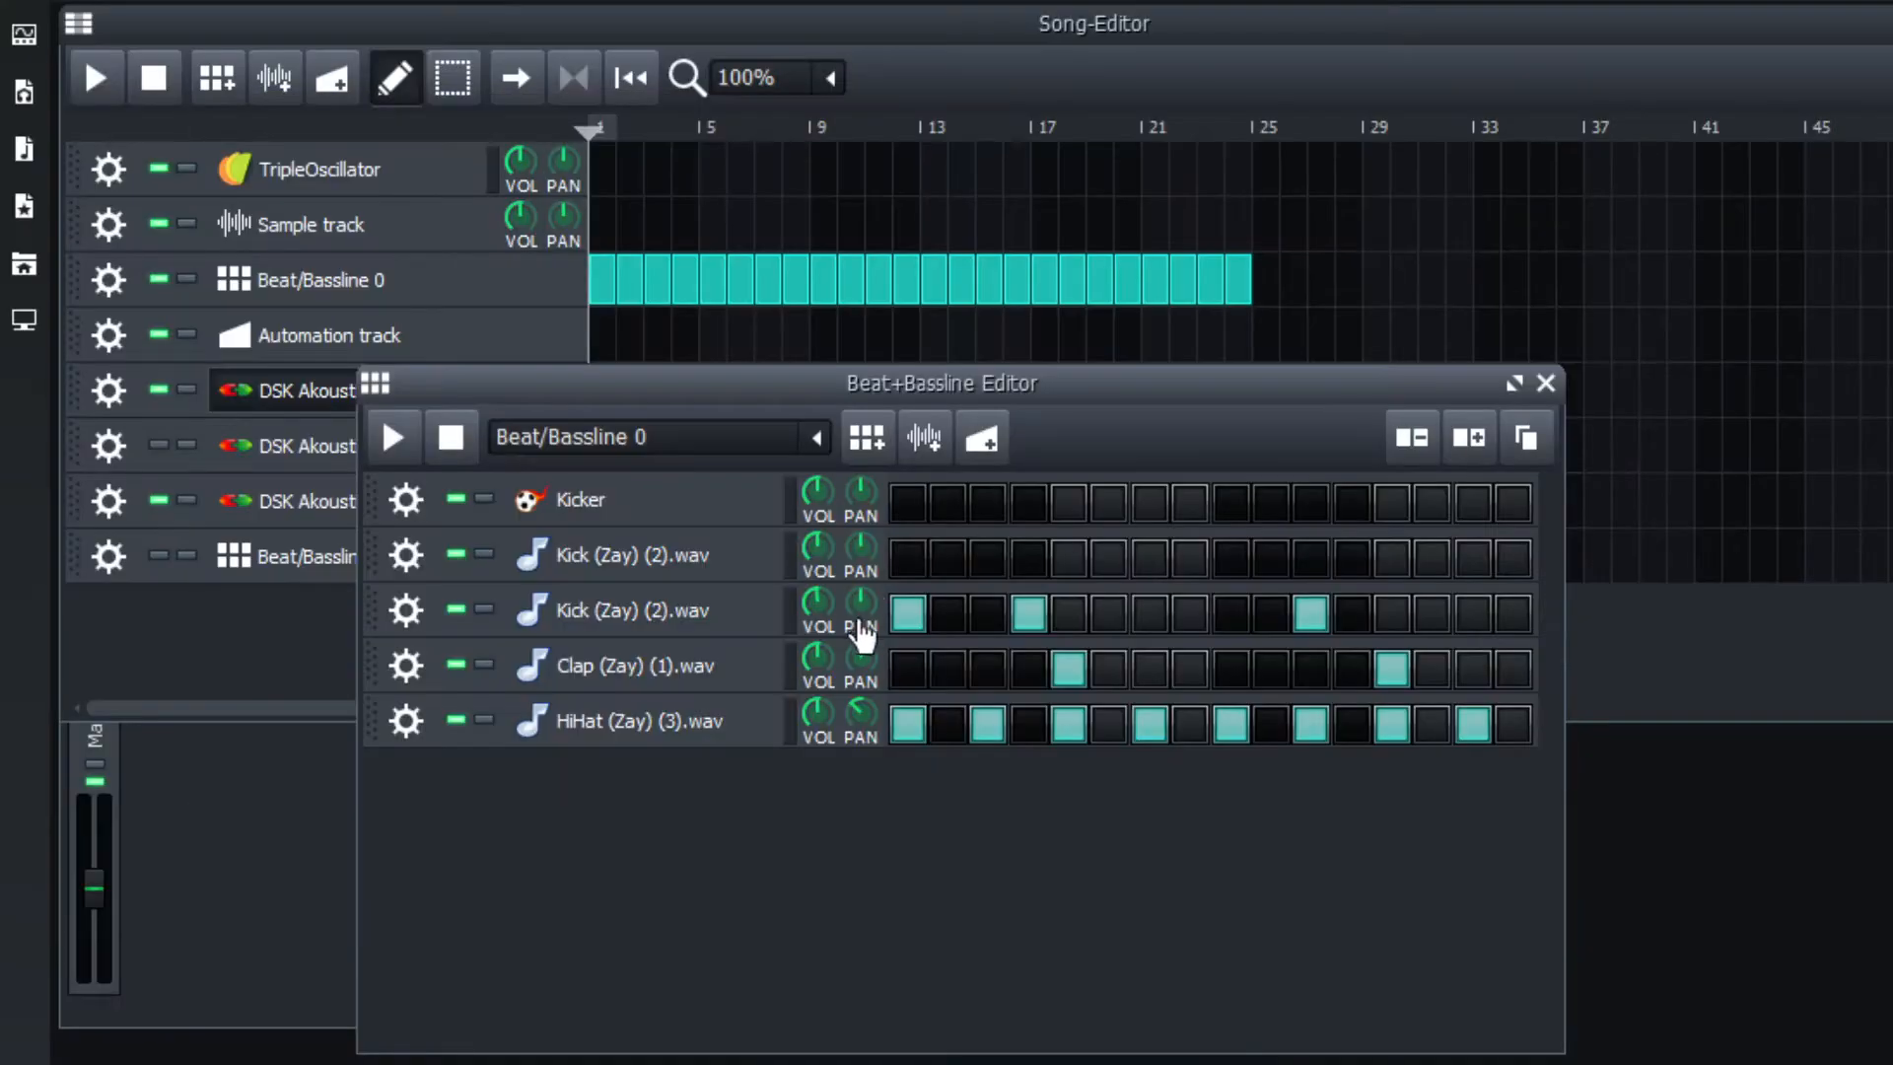
Move the Beat+Bassline Editor clear of the song tracks and pan the first DSK AkoustiK Keyz track slightly left during song playback.
left_click_drag(943, 385, 1487, 543)
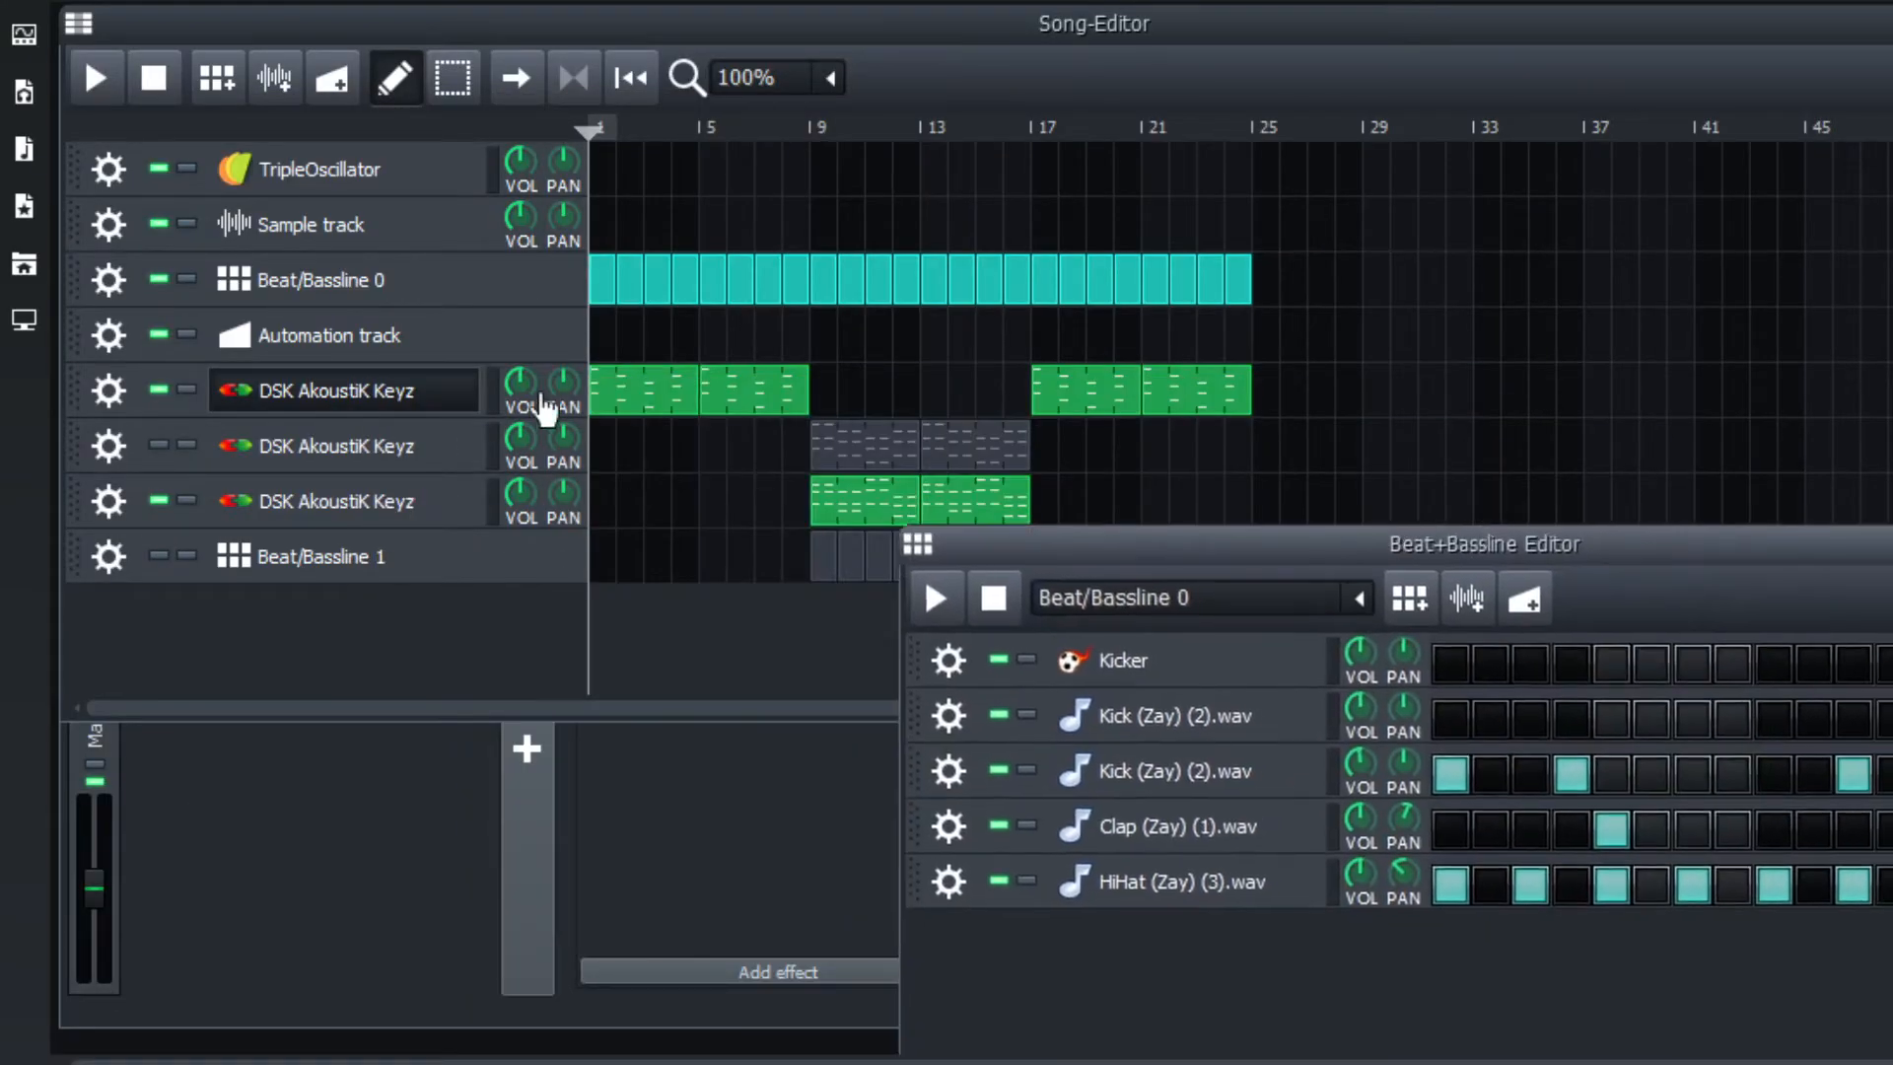
key("space")
key("space")
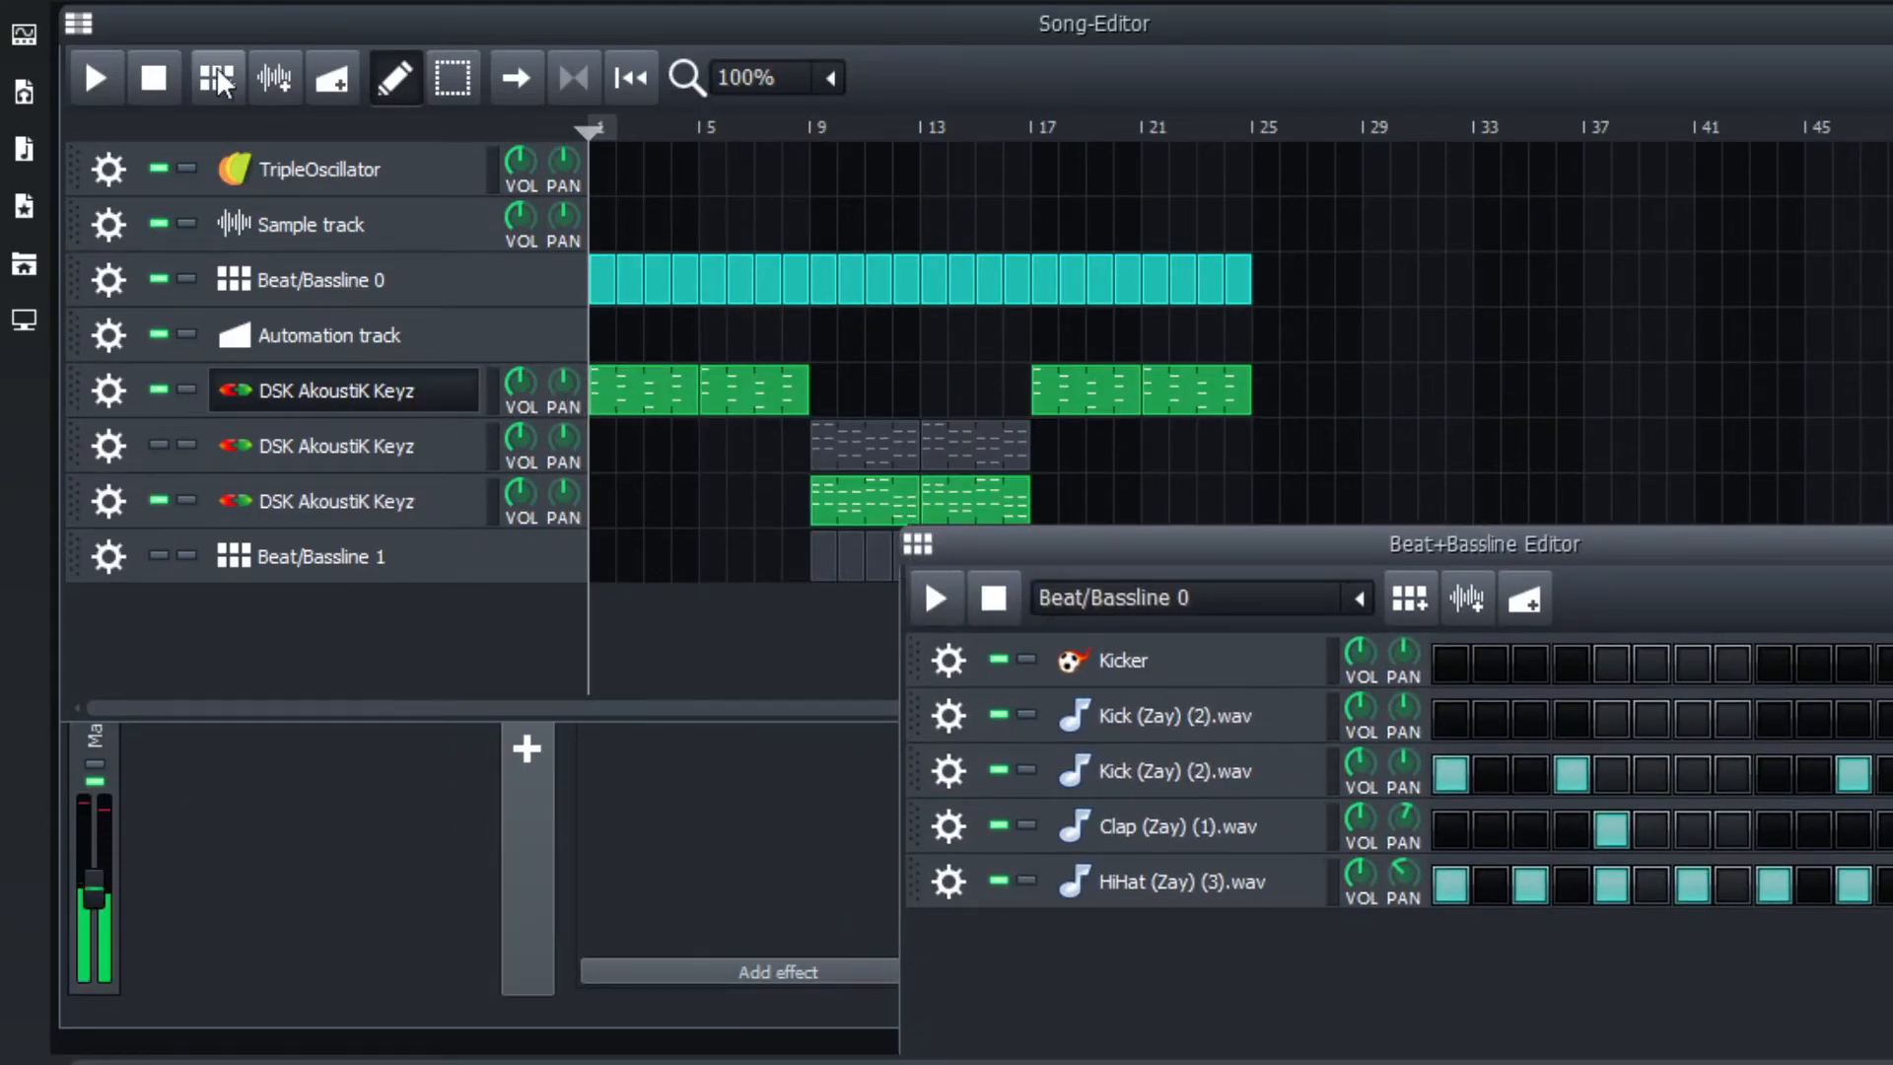
left_click(109, 77)
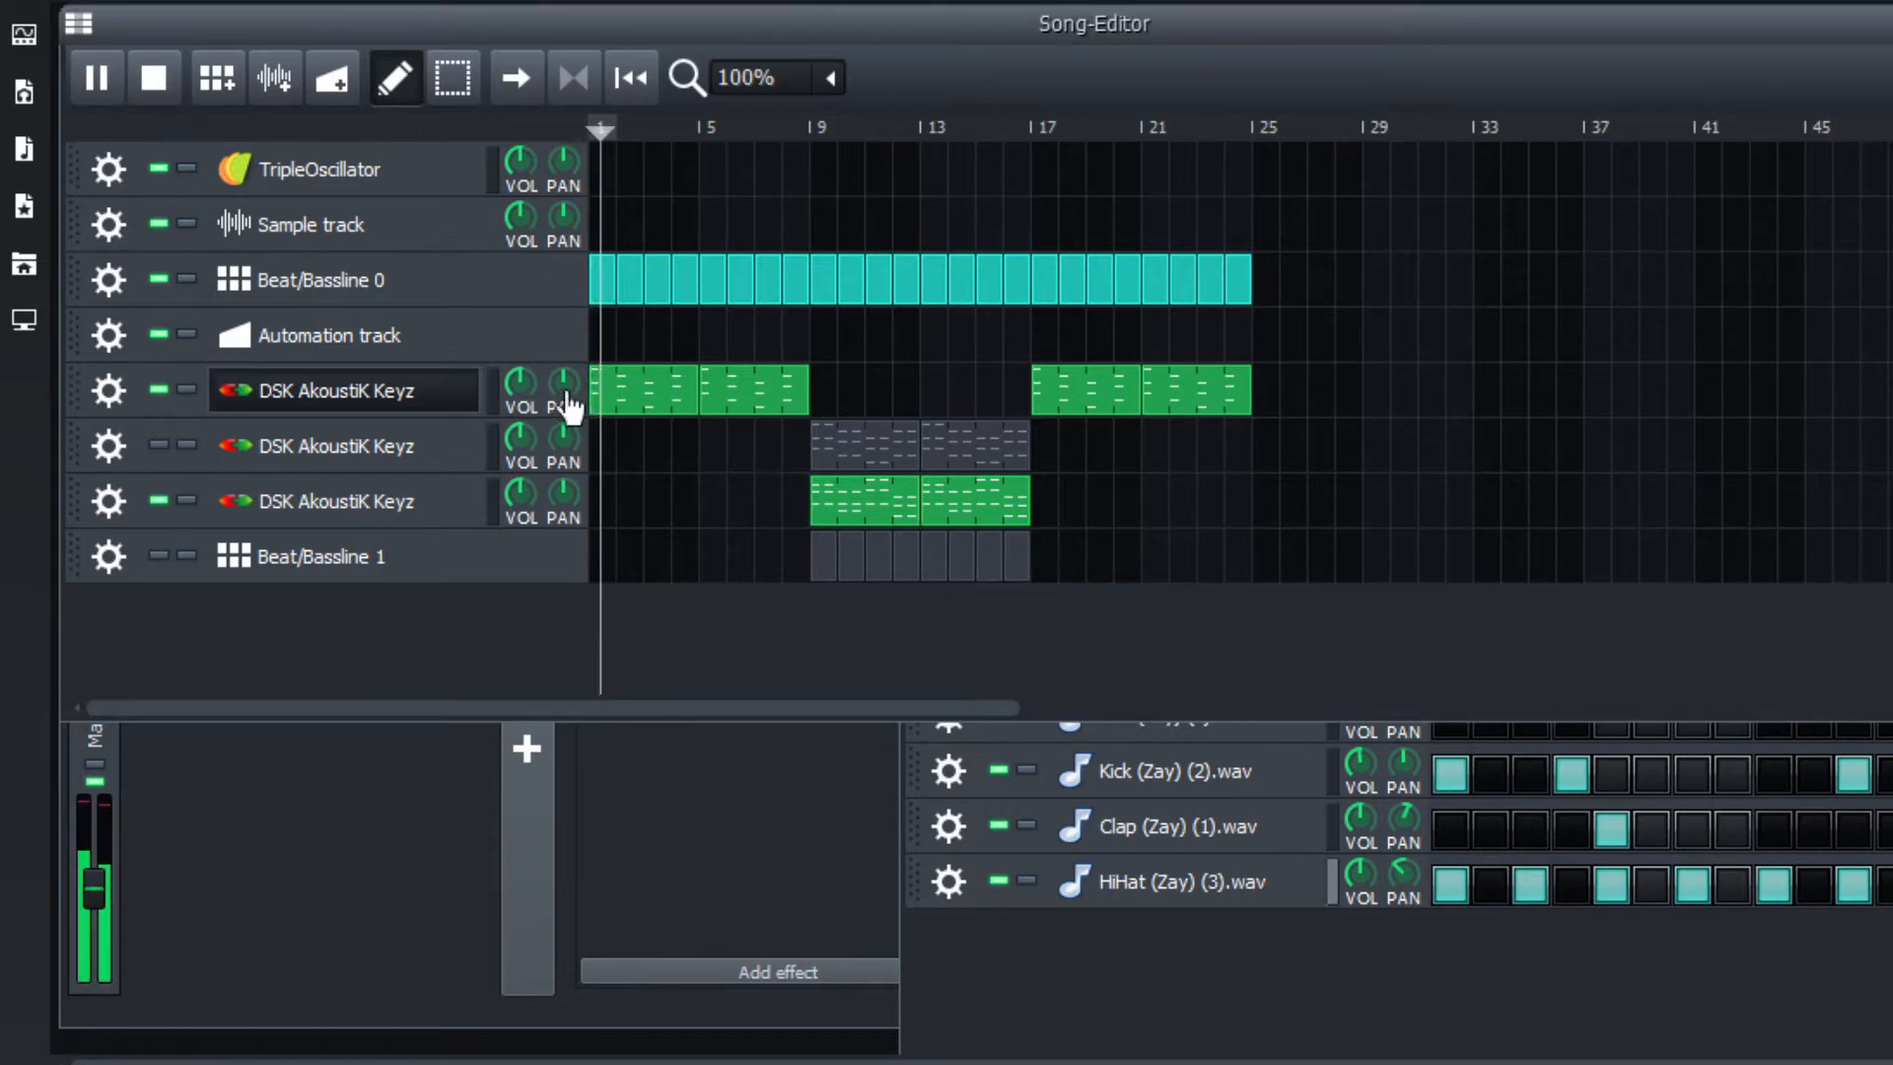
left_click_drag(563, 385, 570, 385)
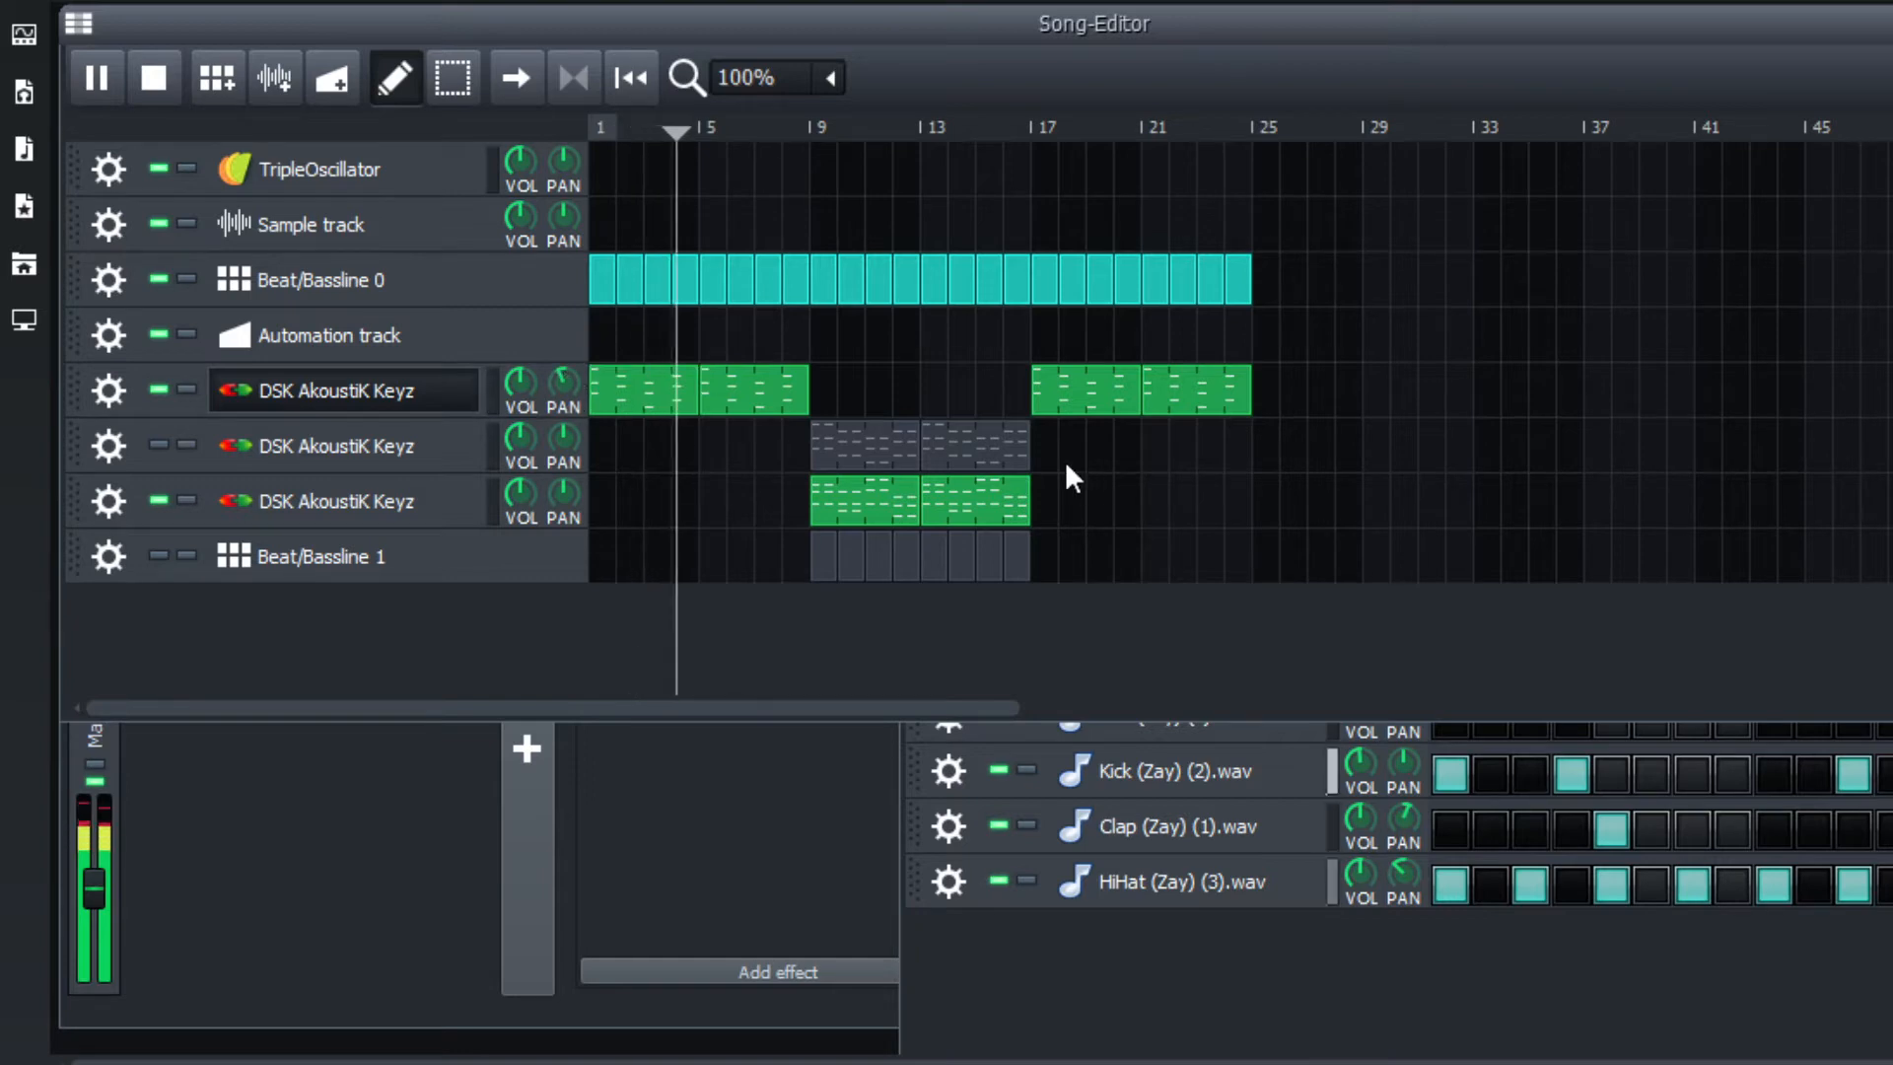
key("space")
Switch to ActivInspire, show the page listing the lesson goals, and return to LMMS.
key("alt+Tab")
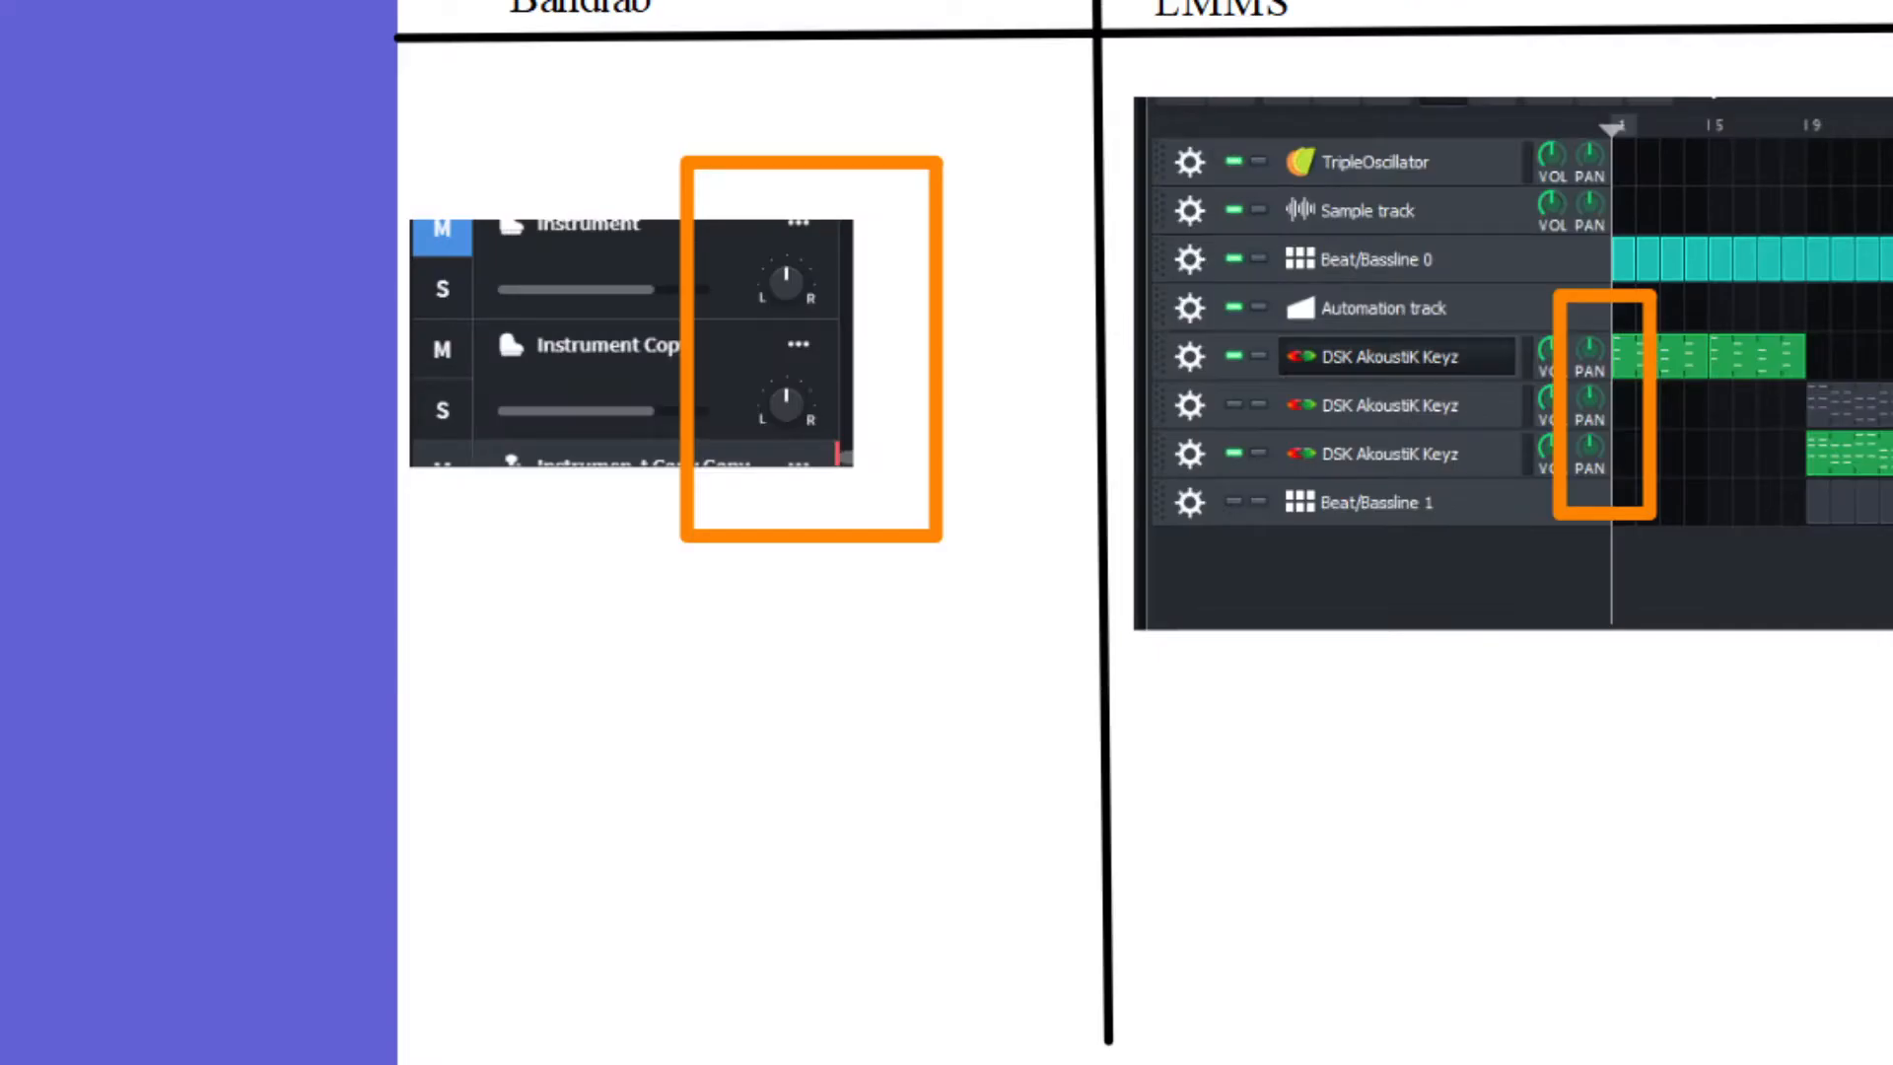
key("Page_Down")
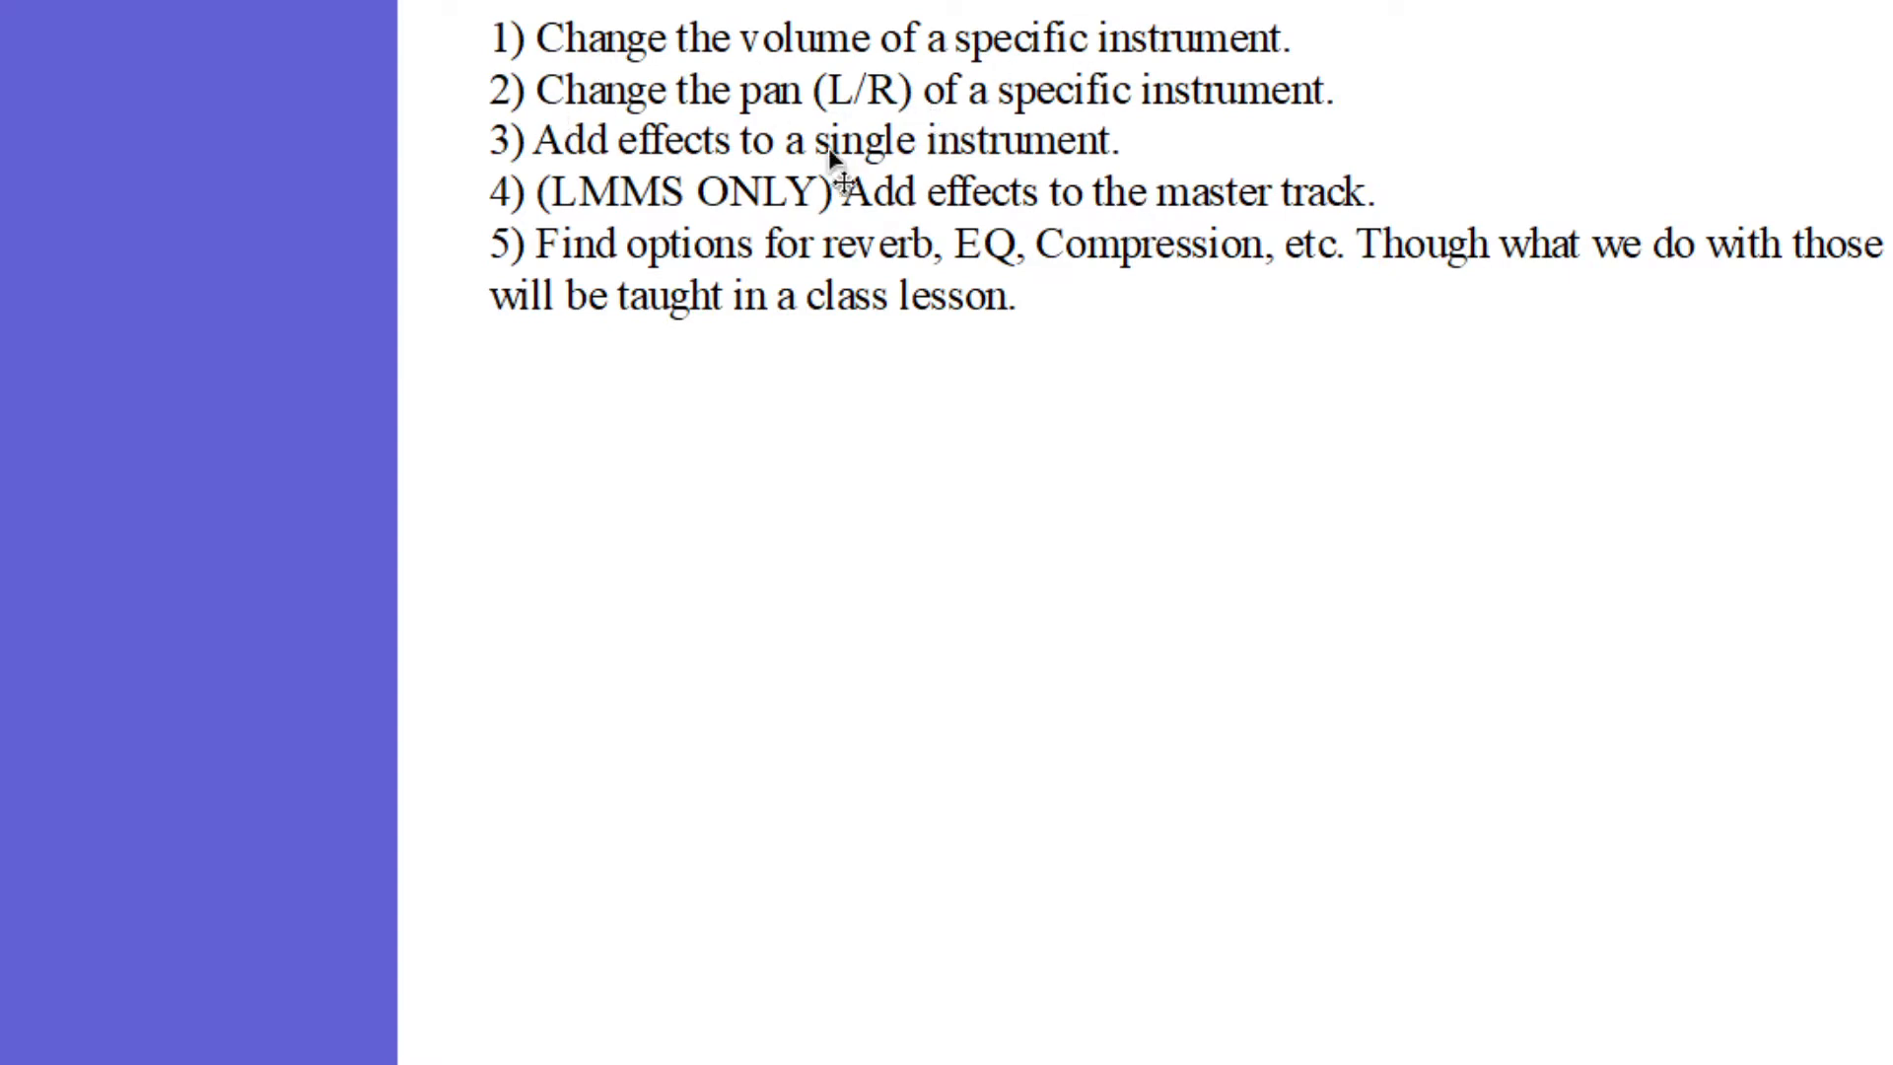
key("alt+Tab")
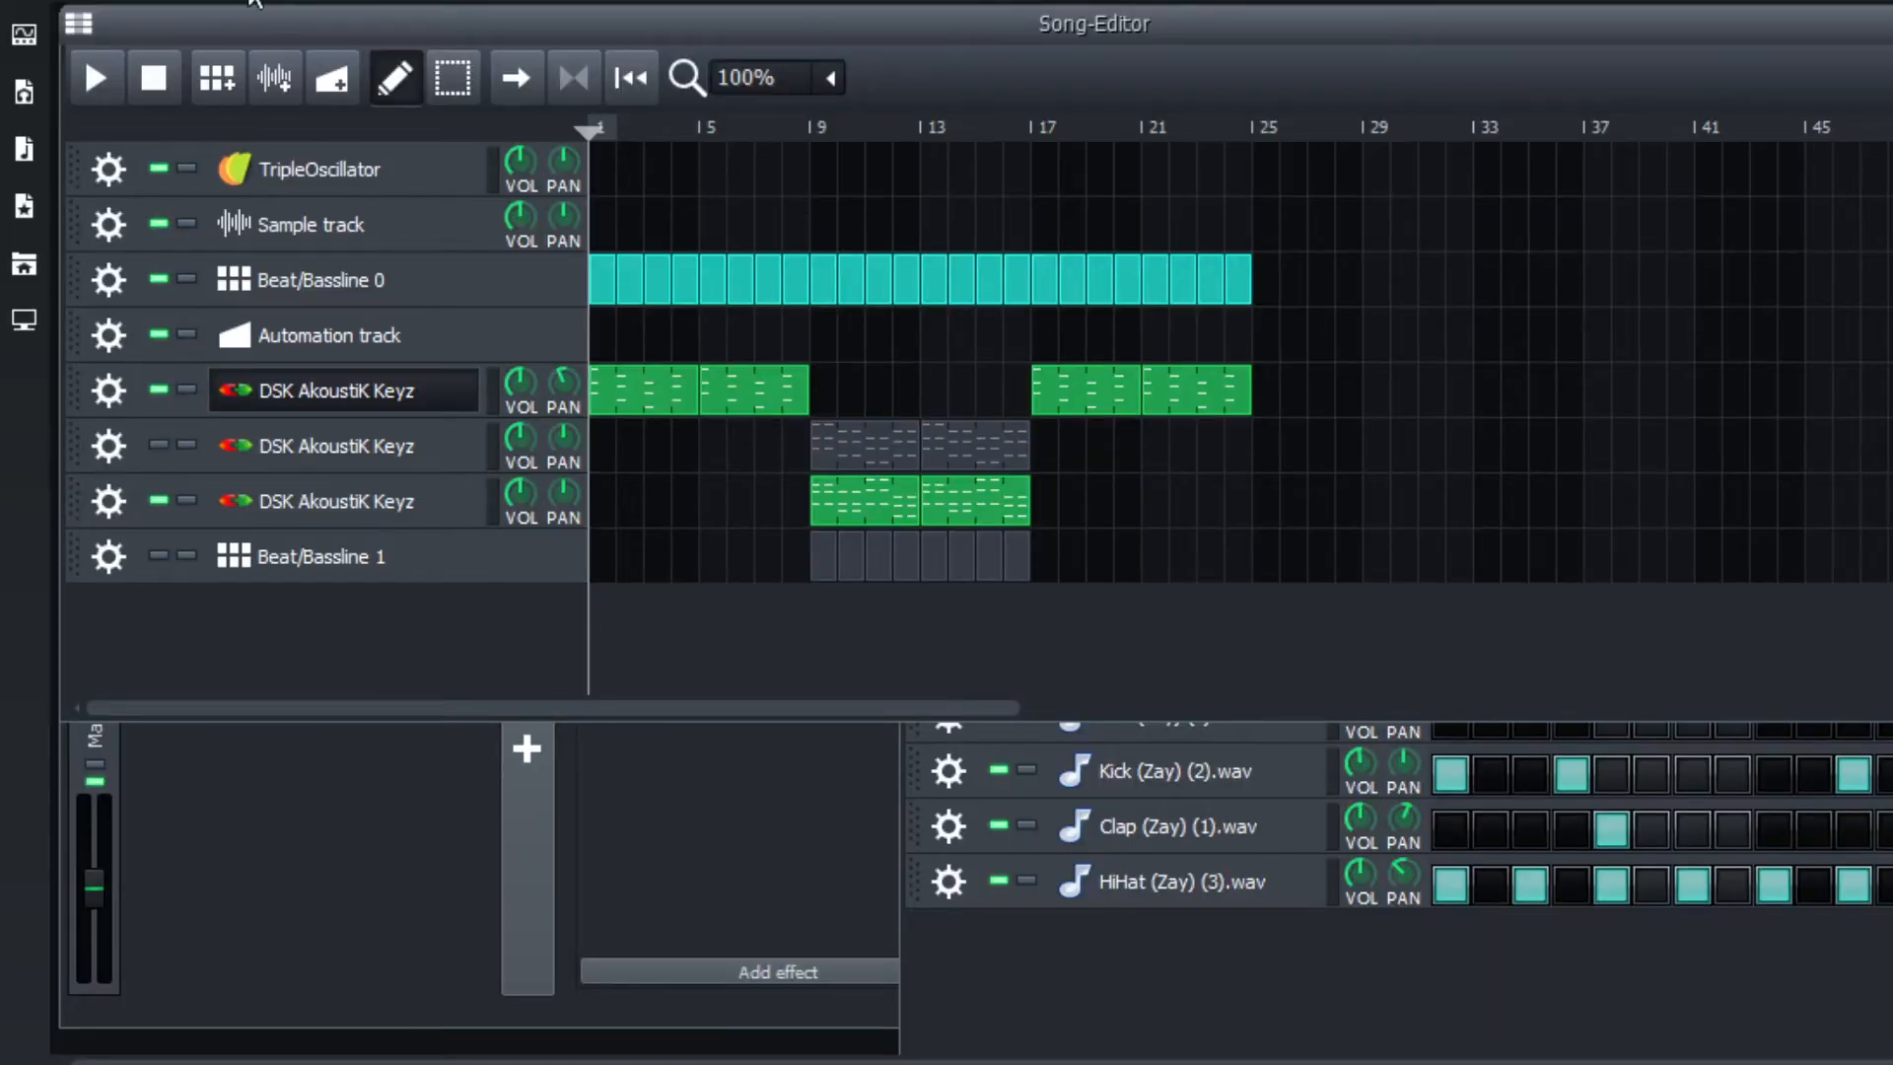
Show the FX-Mixer in the maximized LMMS window and place it beside the track list, over the song's patterns.
left_click_drag(882, 0, 910, 61)
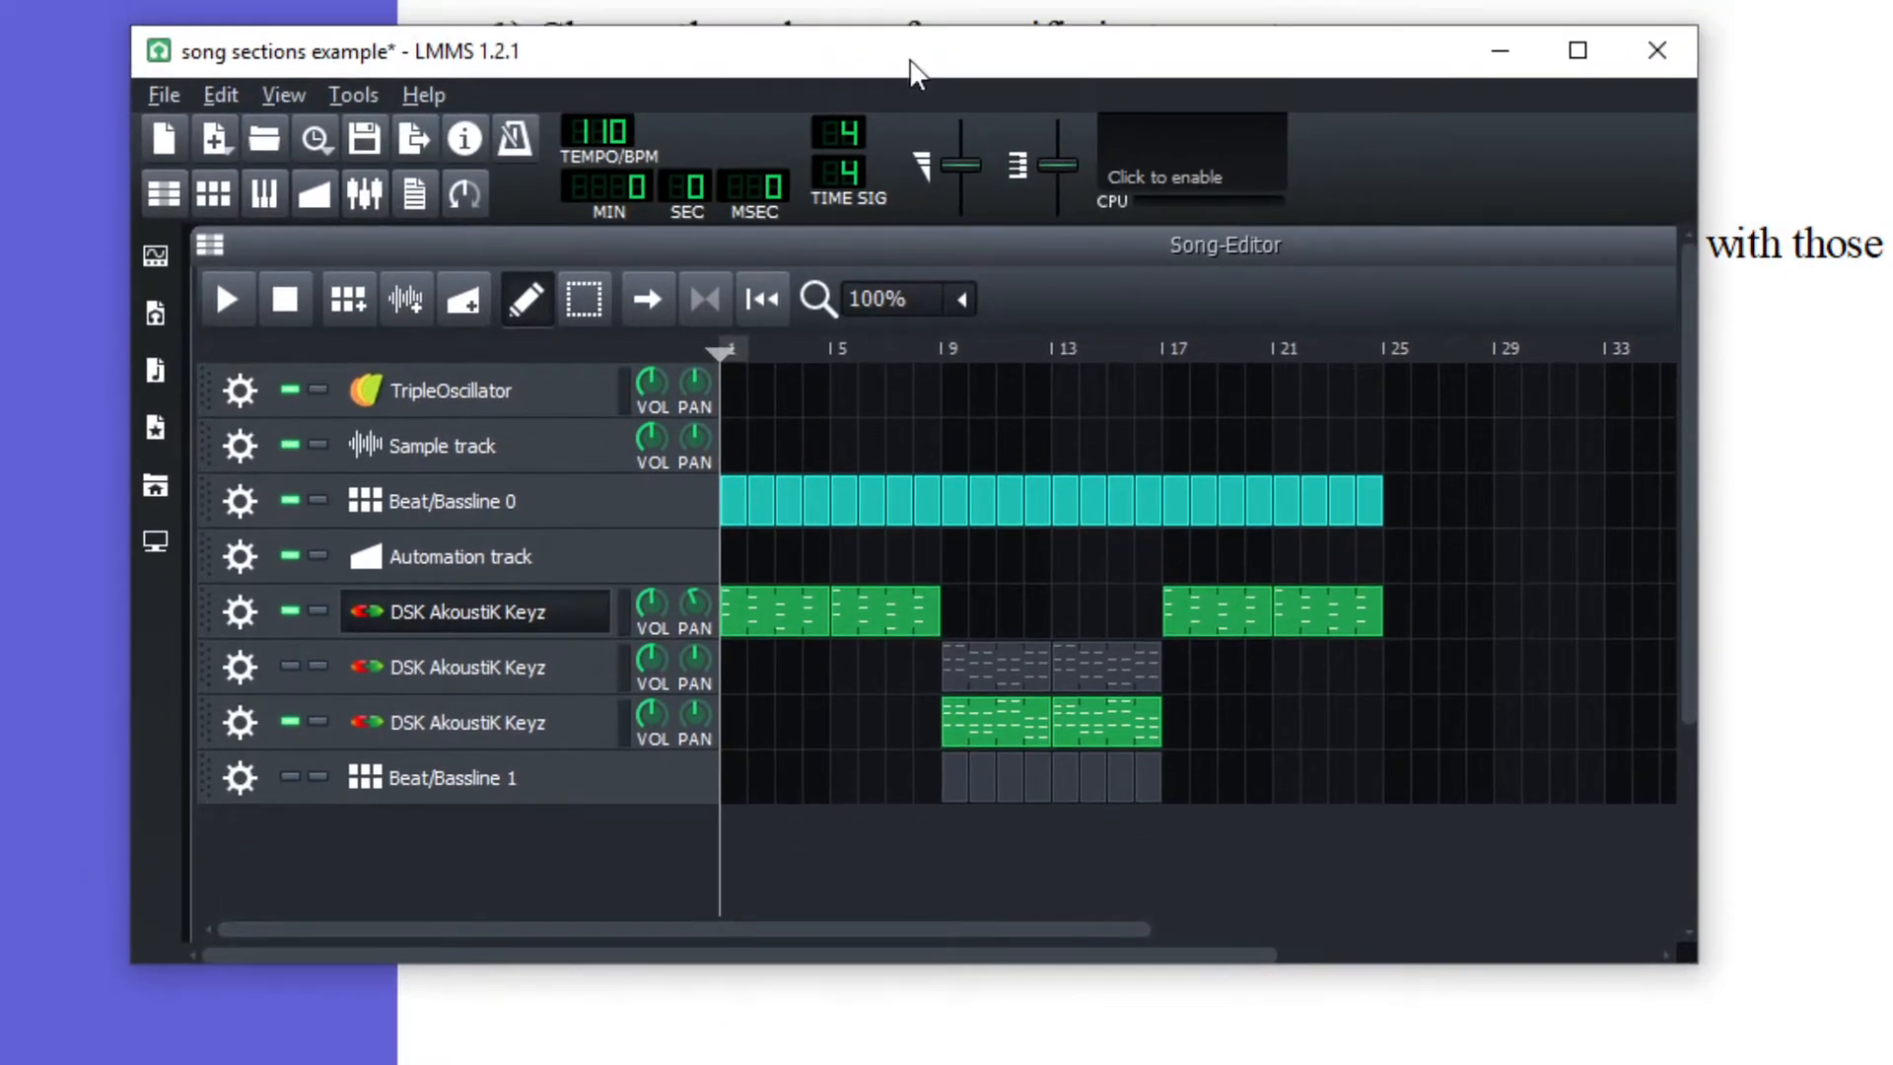
left_click(365, 196)
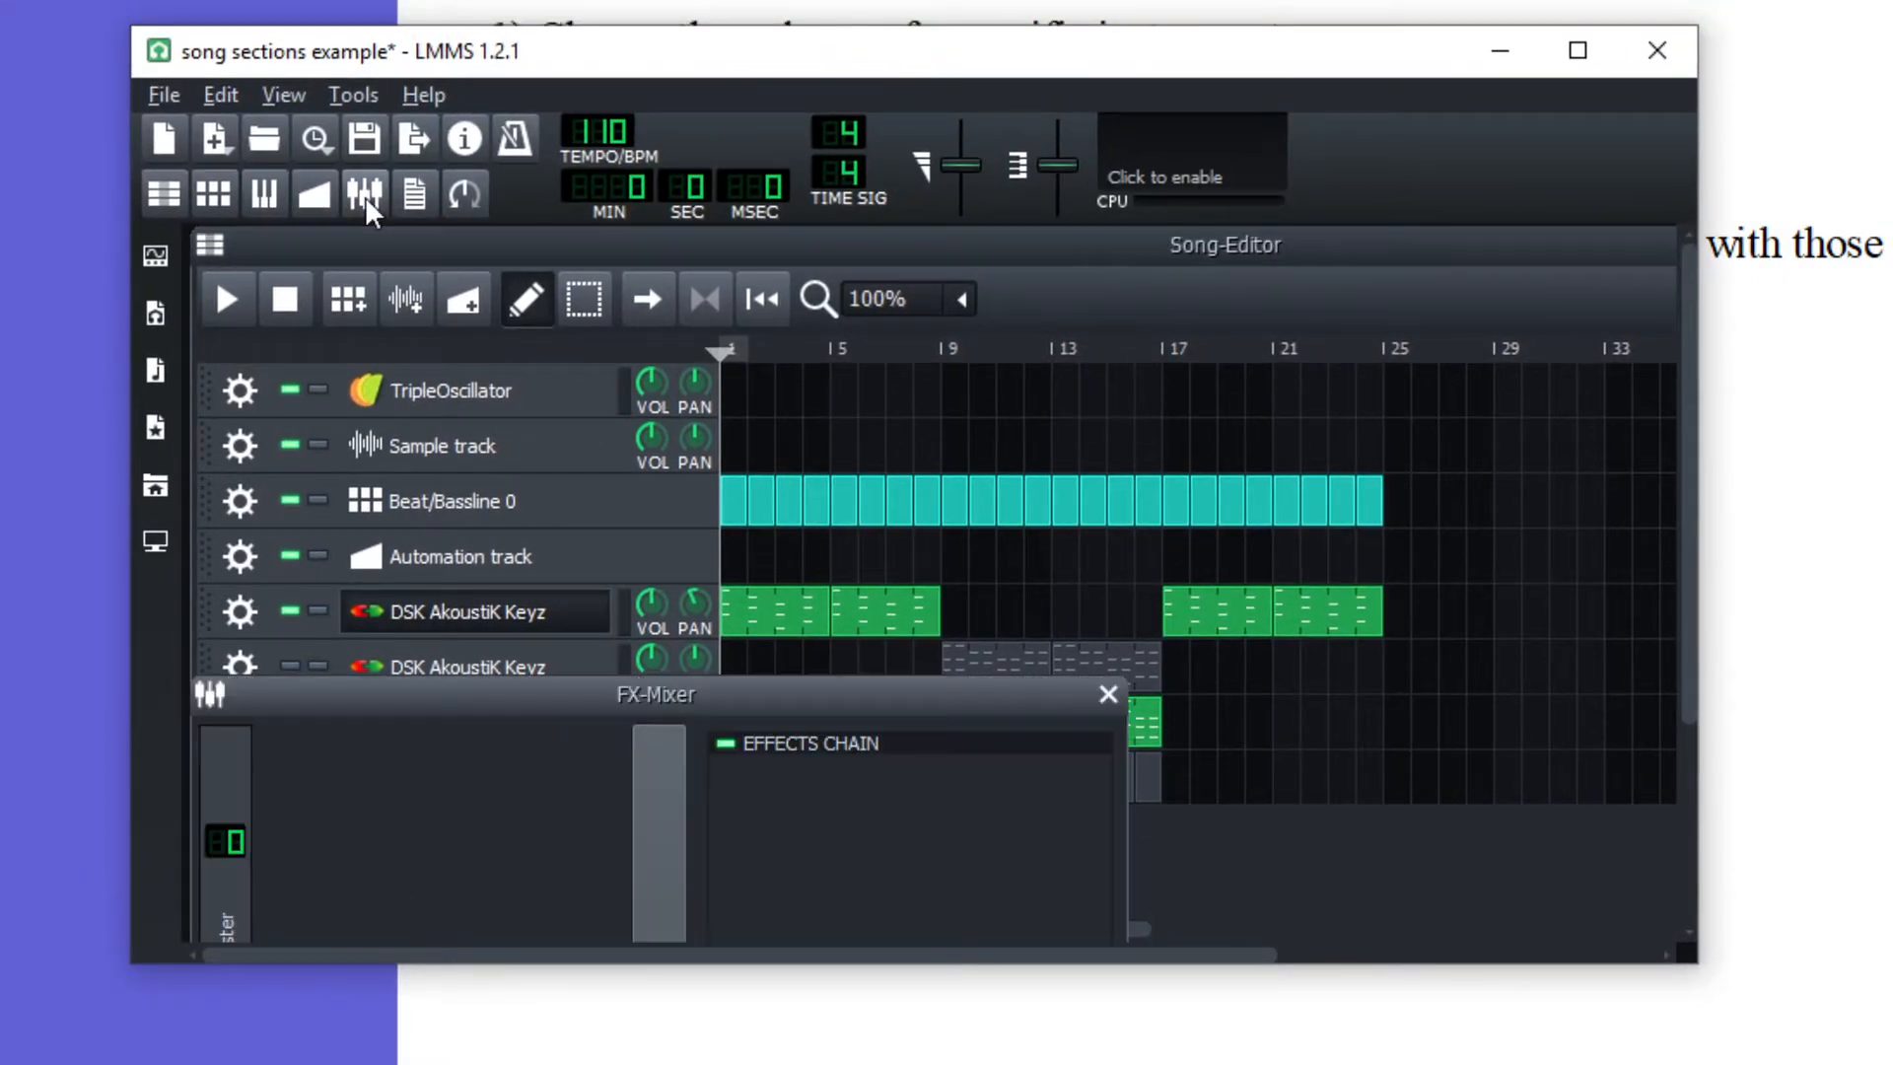
left_click(1578, 51)
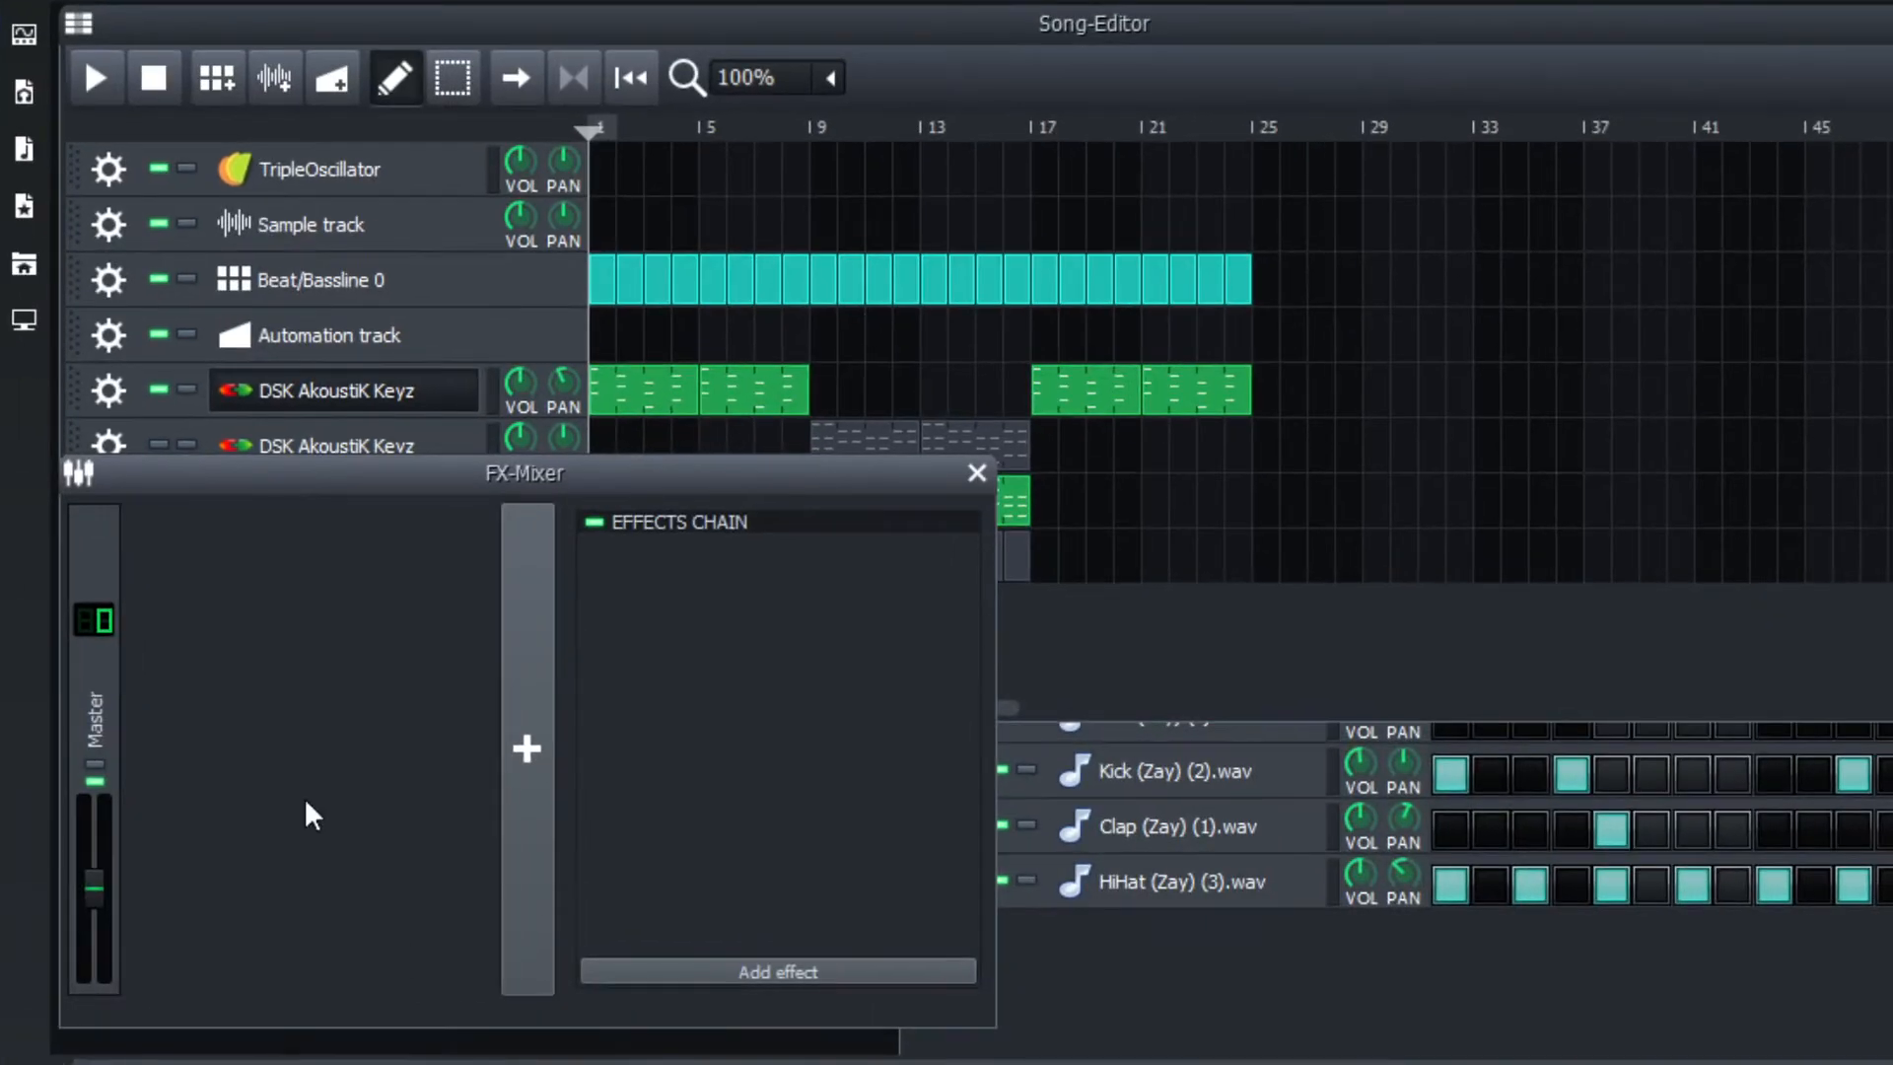
left_click_drag(523, 475, 1192, 296)
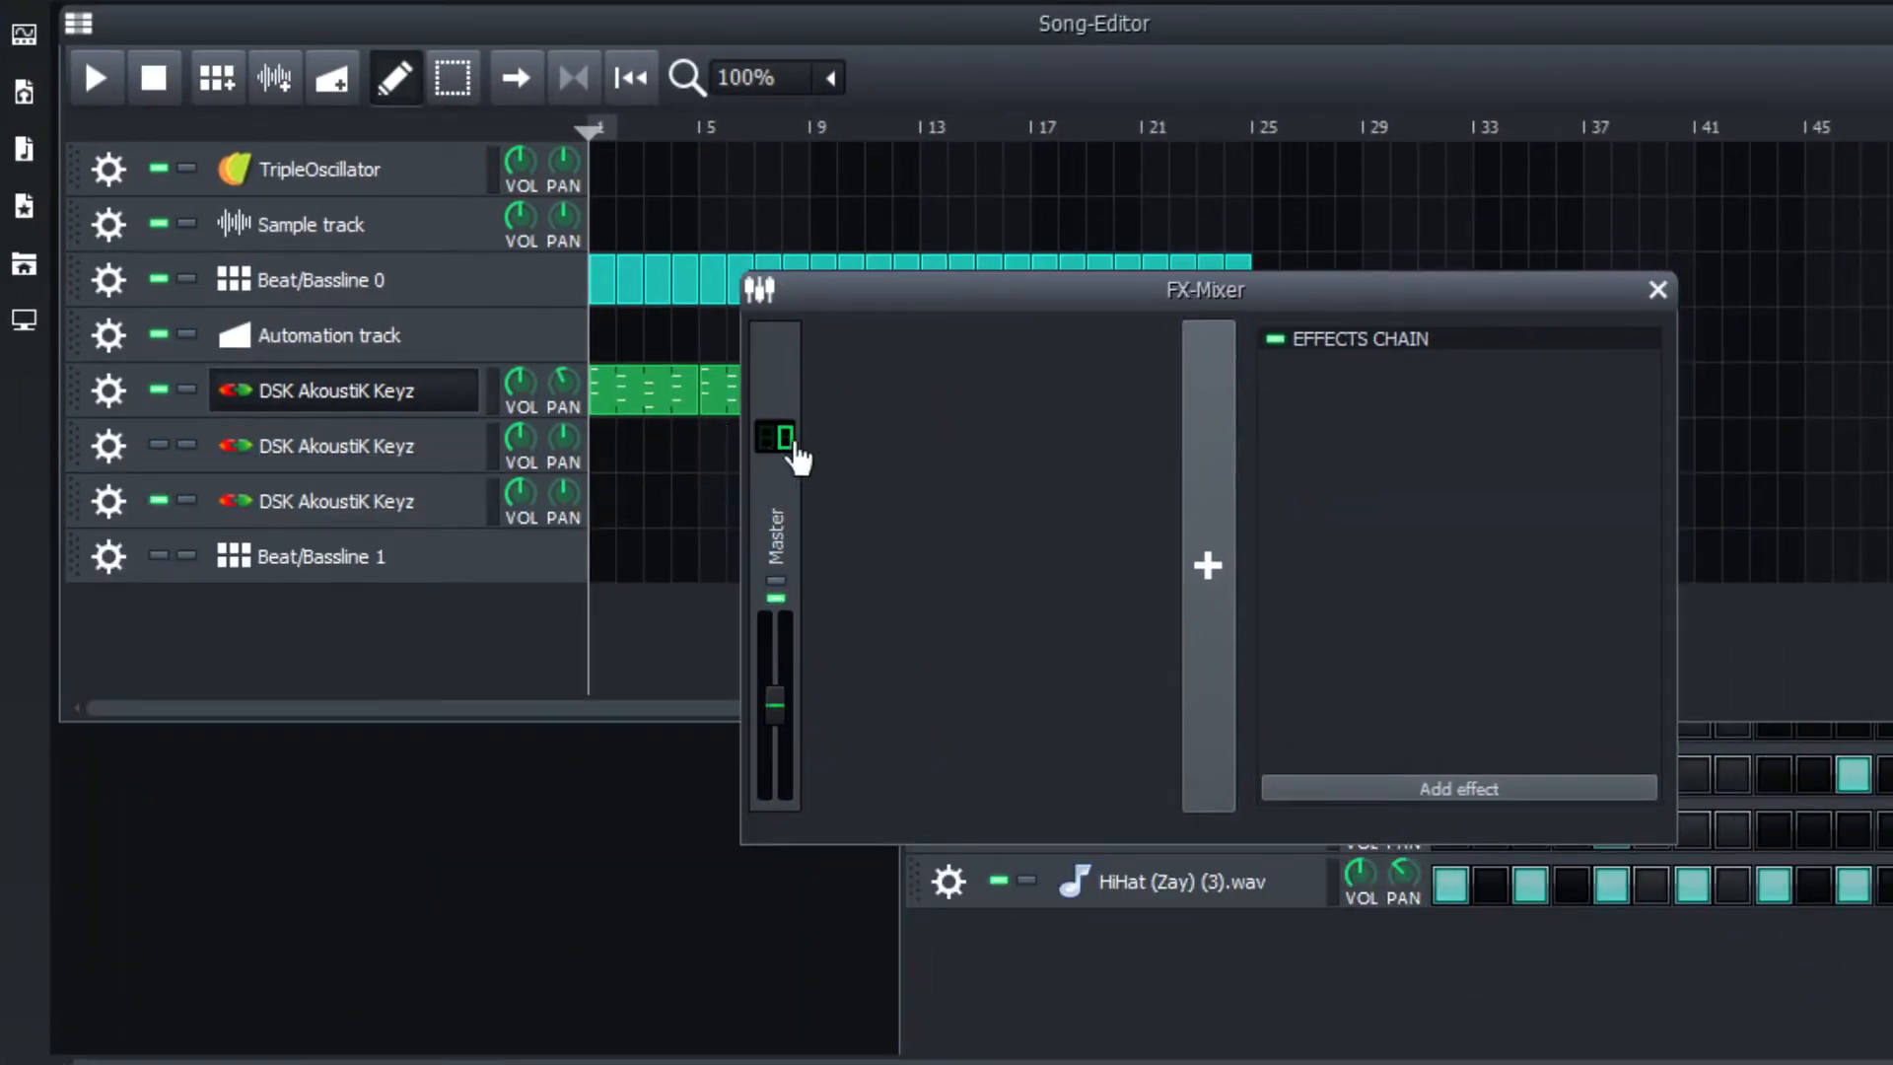
Check the lesson goals in ActivInspire again and switch back to LMMS.
key("alt+Tab")
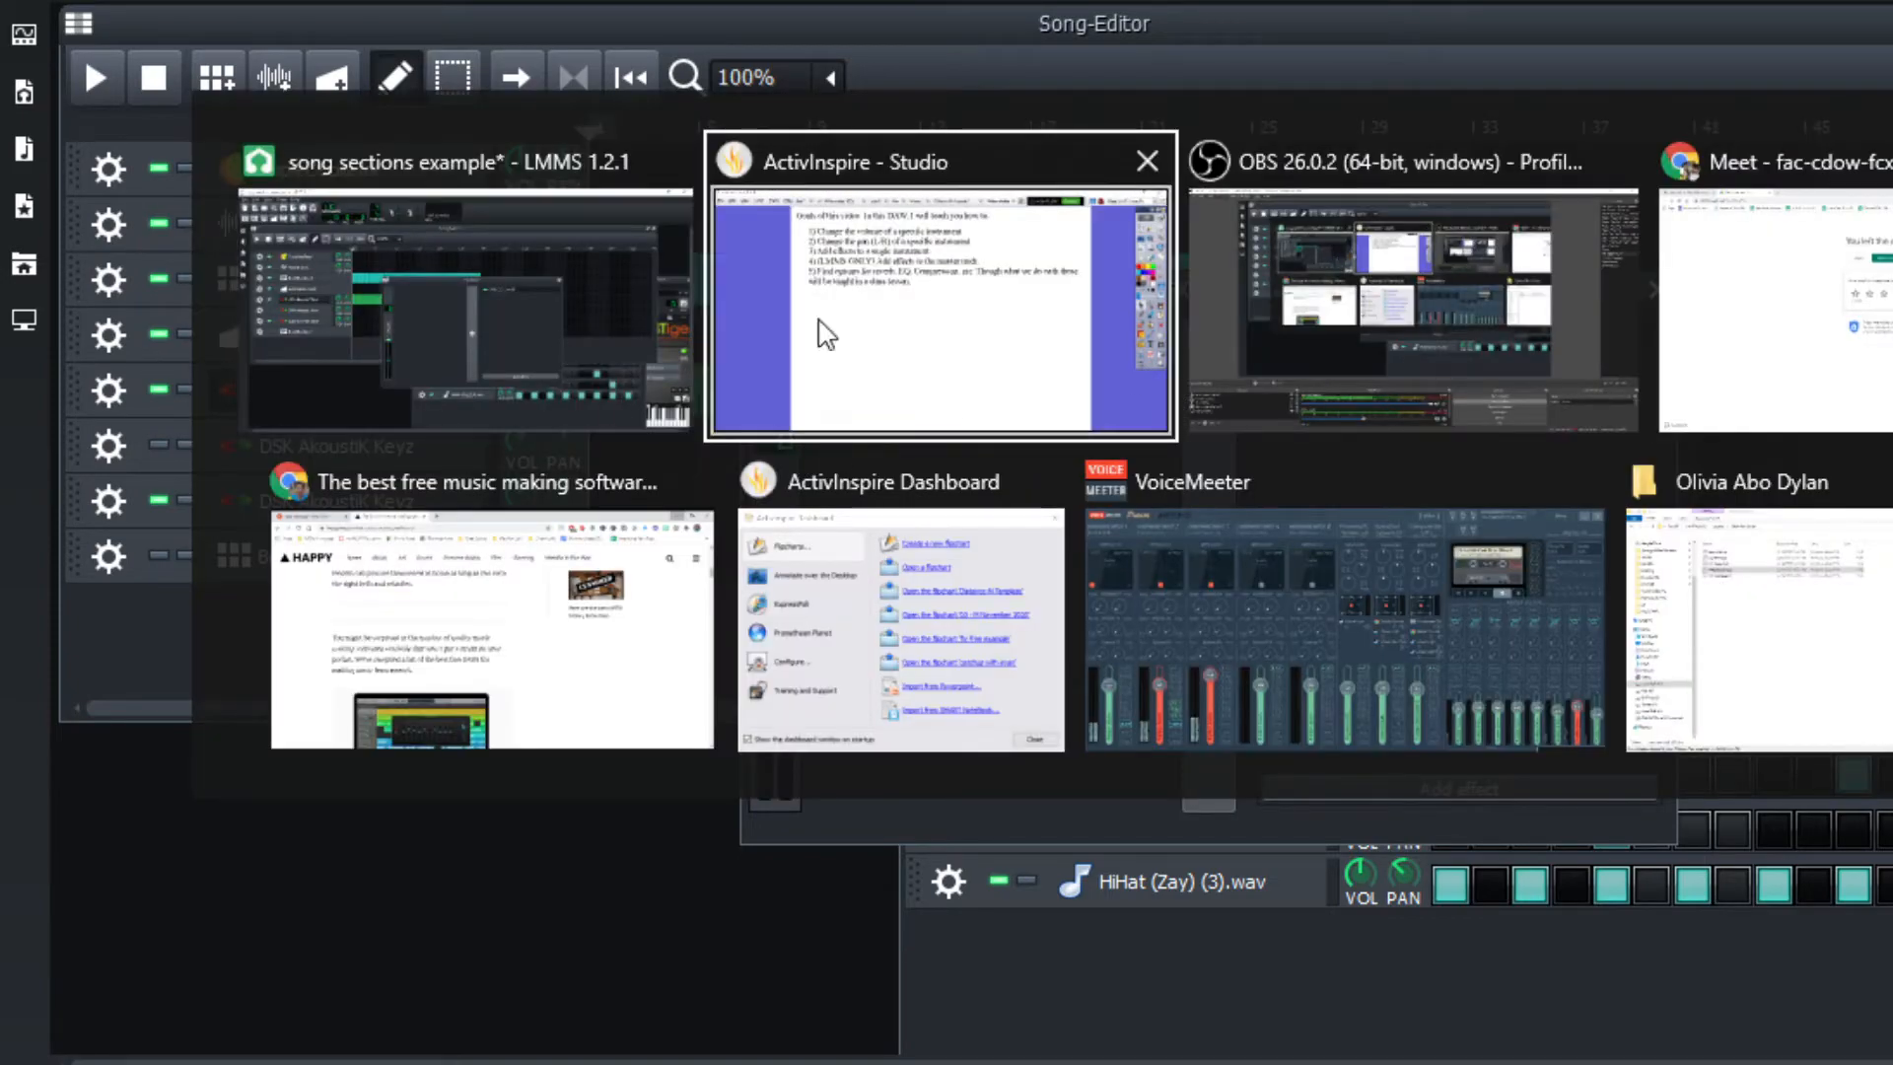
left_click(945, 330)
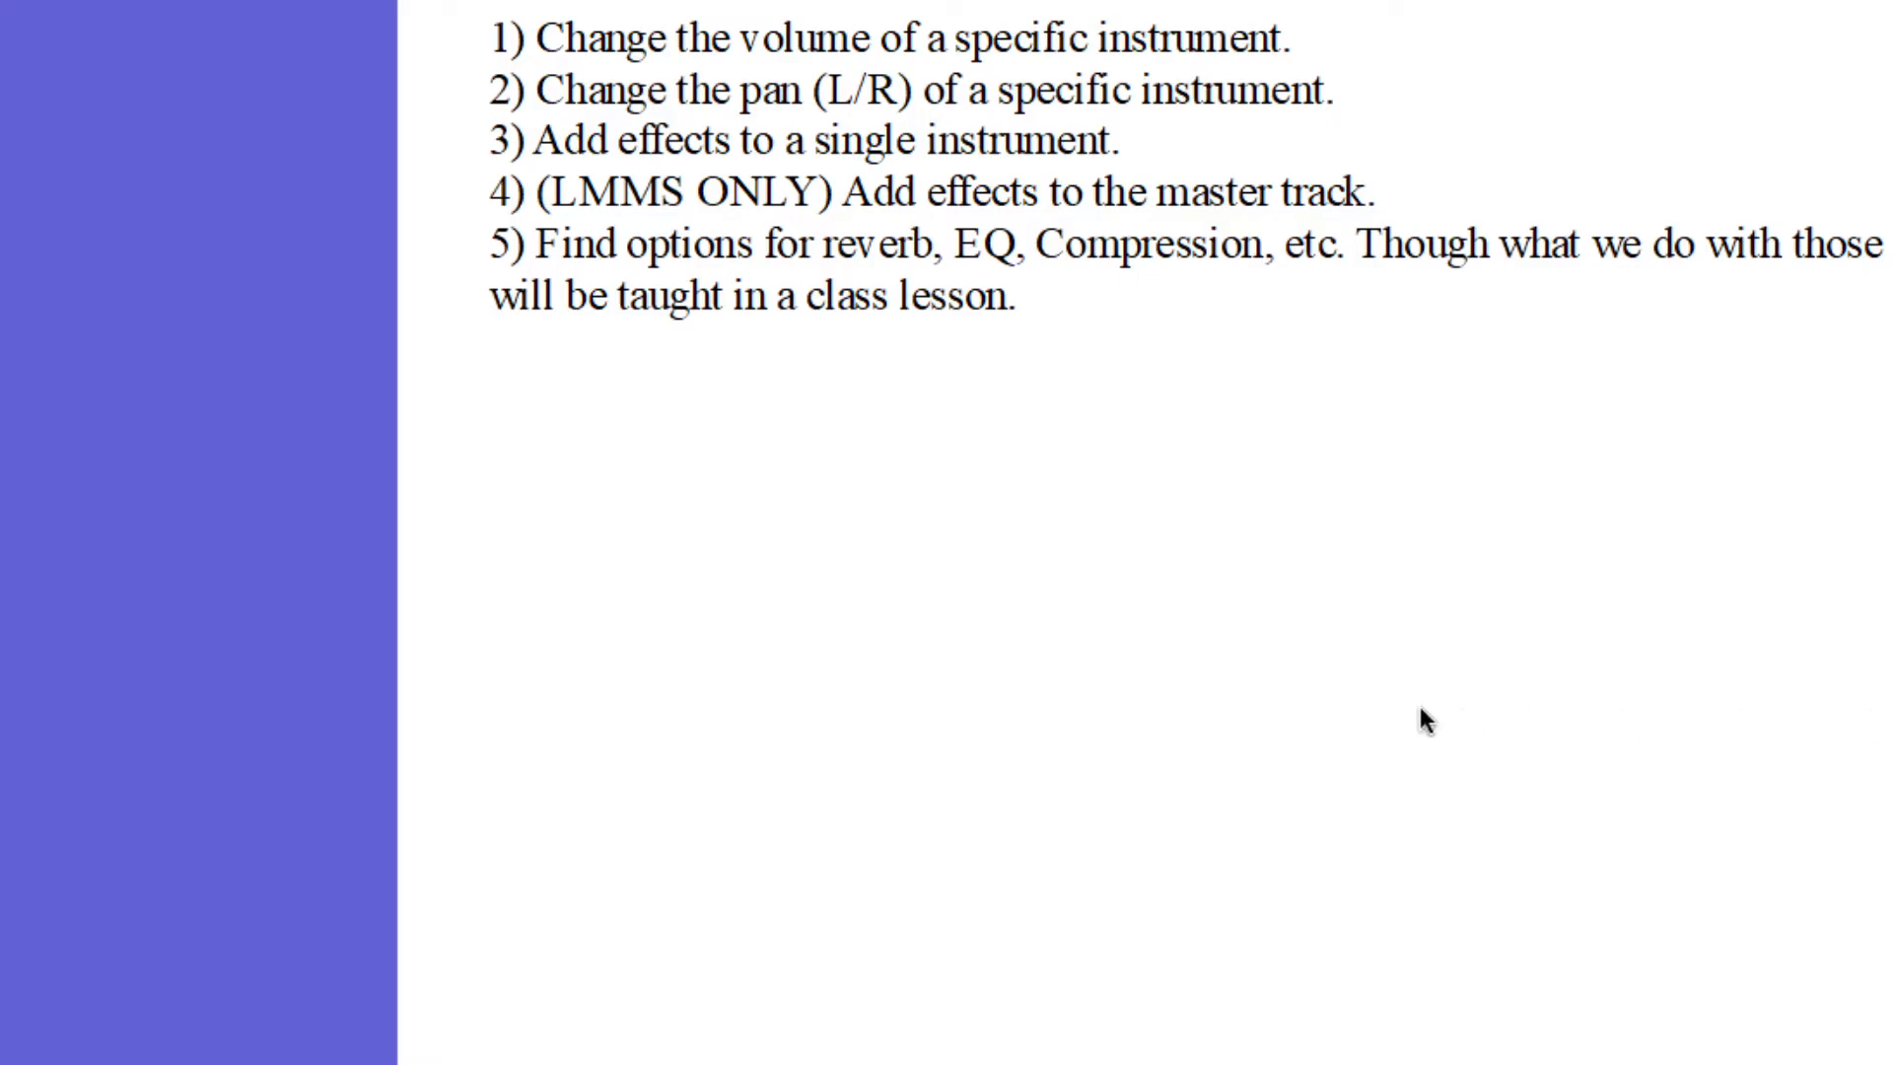
key("alt+Tab")
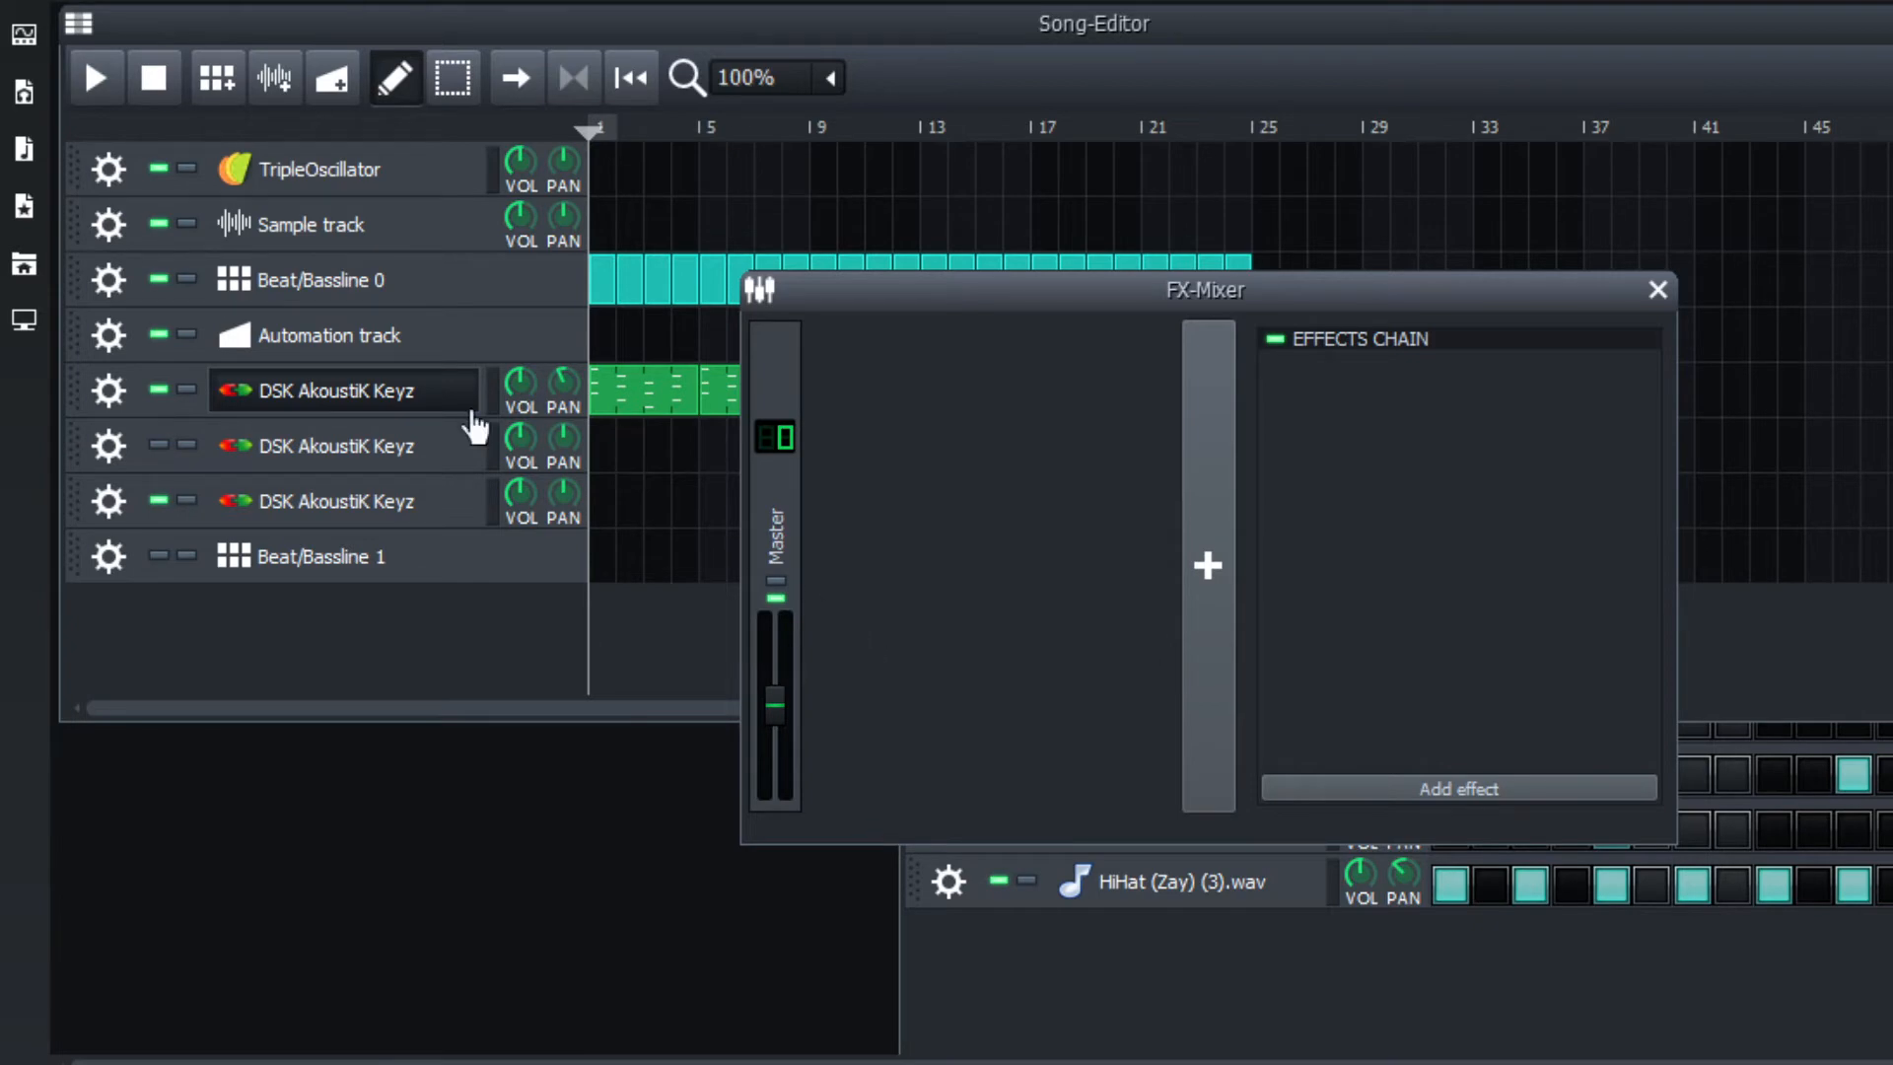
Search the effects for reverb and add C* Plate2x2 to the Master channel's effects chain.
left_click(1464, 789)
type("reverb")
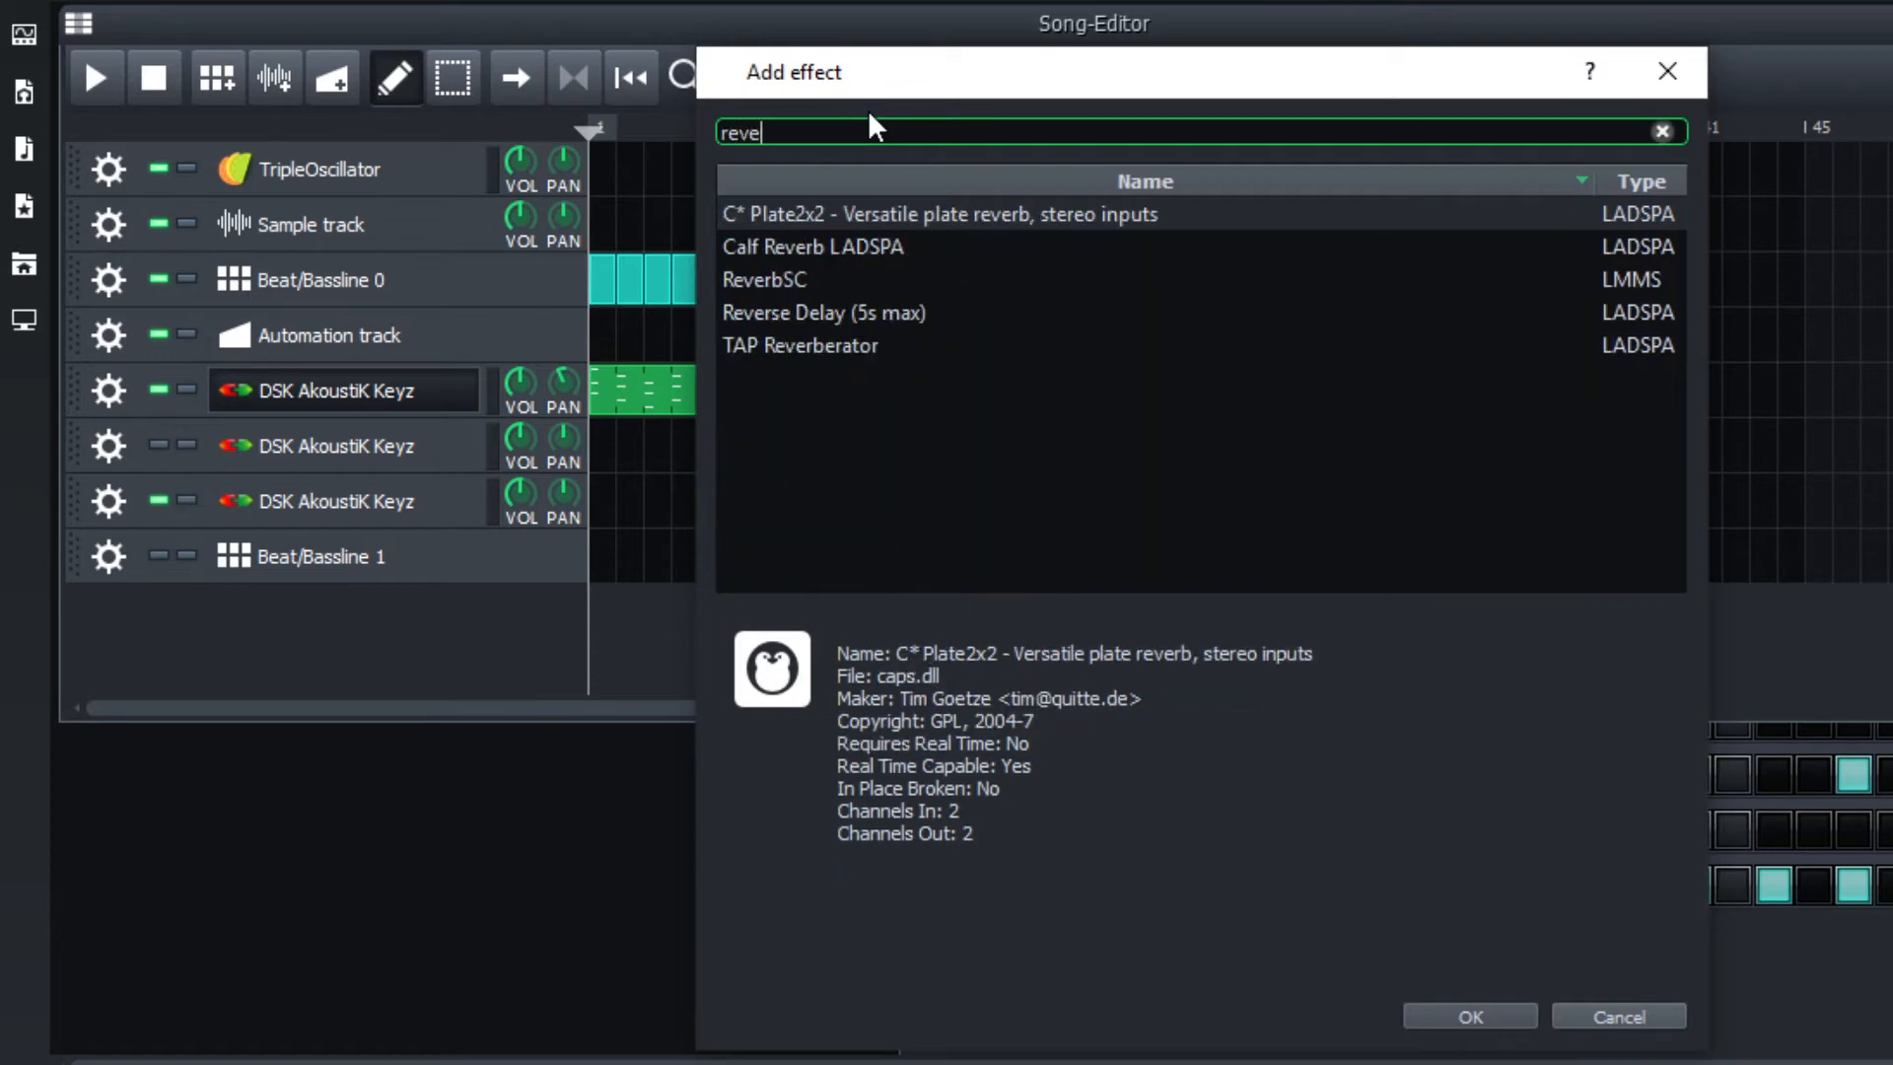
double_click(974, 214)
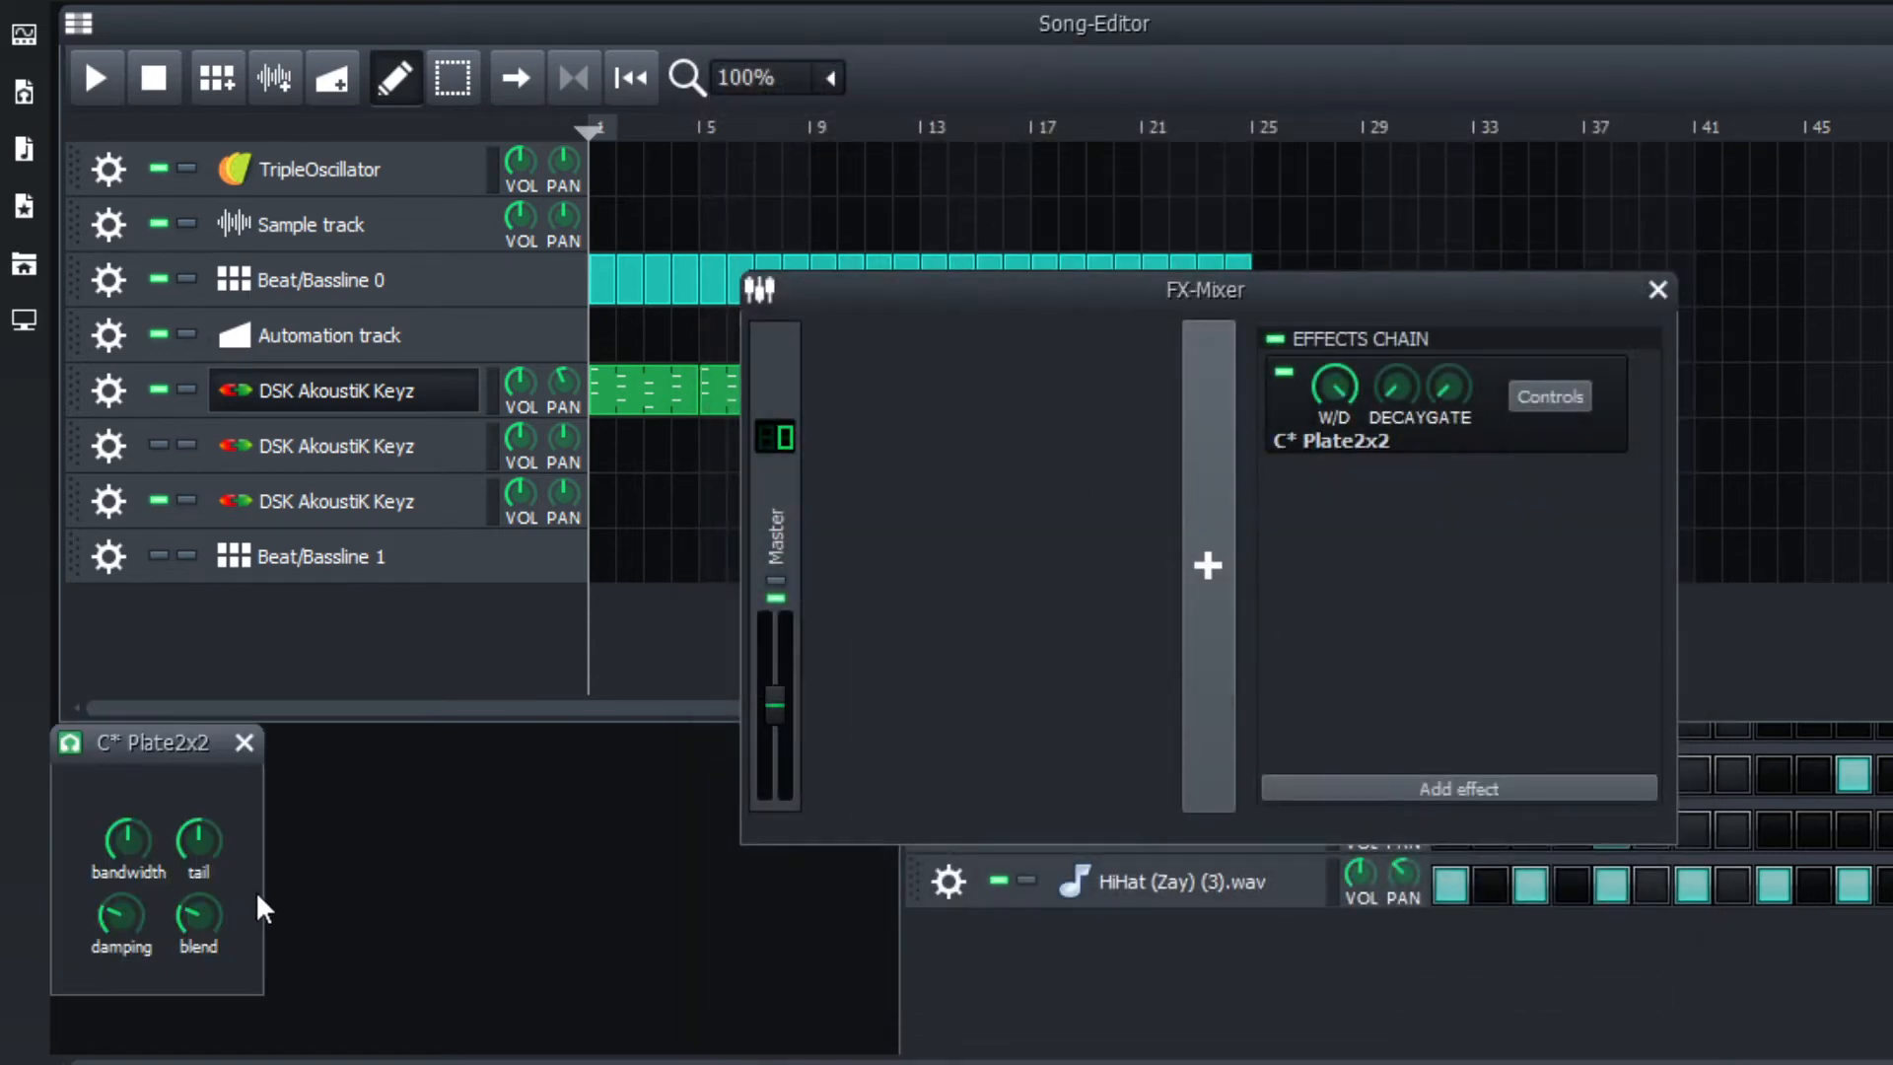
Raise the damping of the C* Plate2x2 reverb and play part of the song to hear it.
mouse_move(120, 916)
left_mouse_down()
mouse_move(120, 892)
mouse_move(116, 914)
left_mouse_up()
left_click(103, 85)
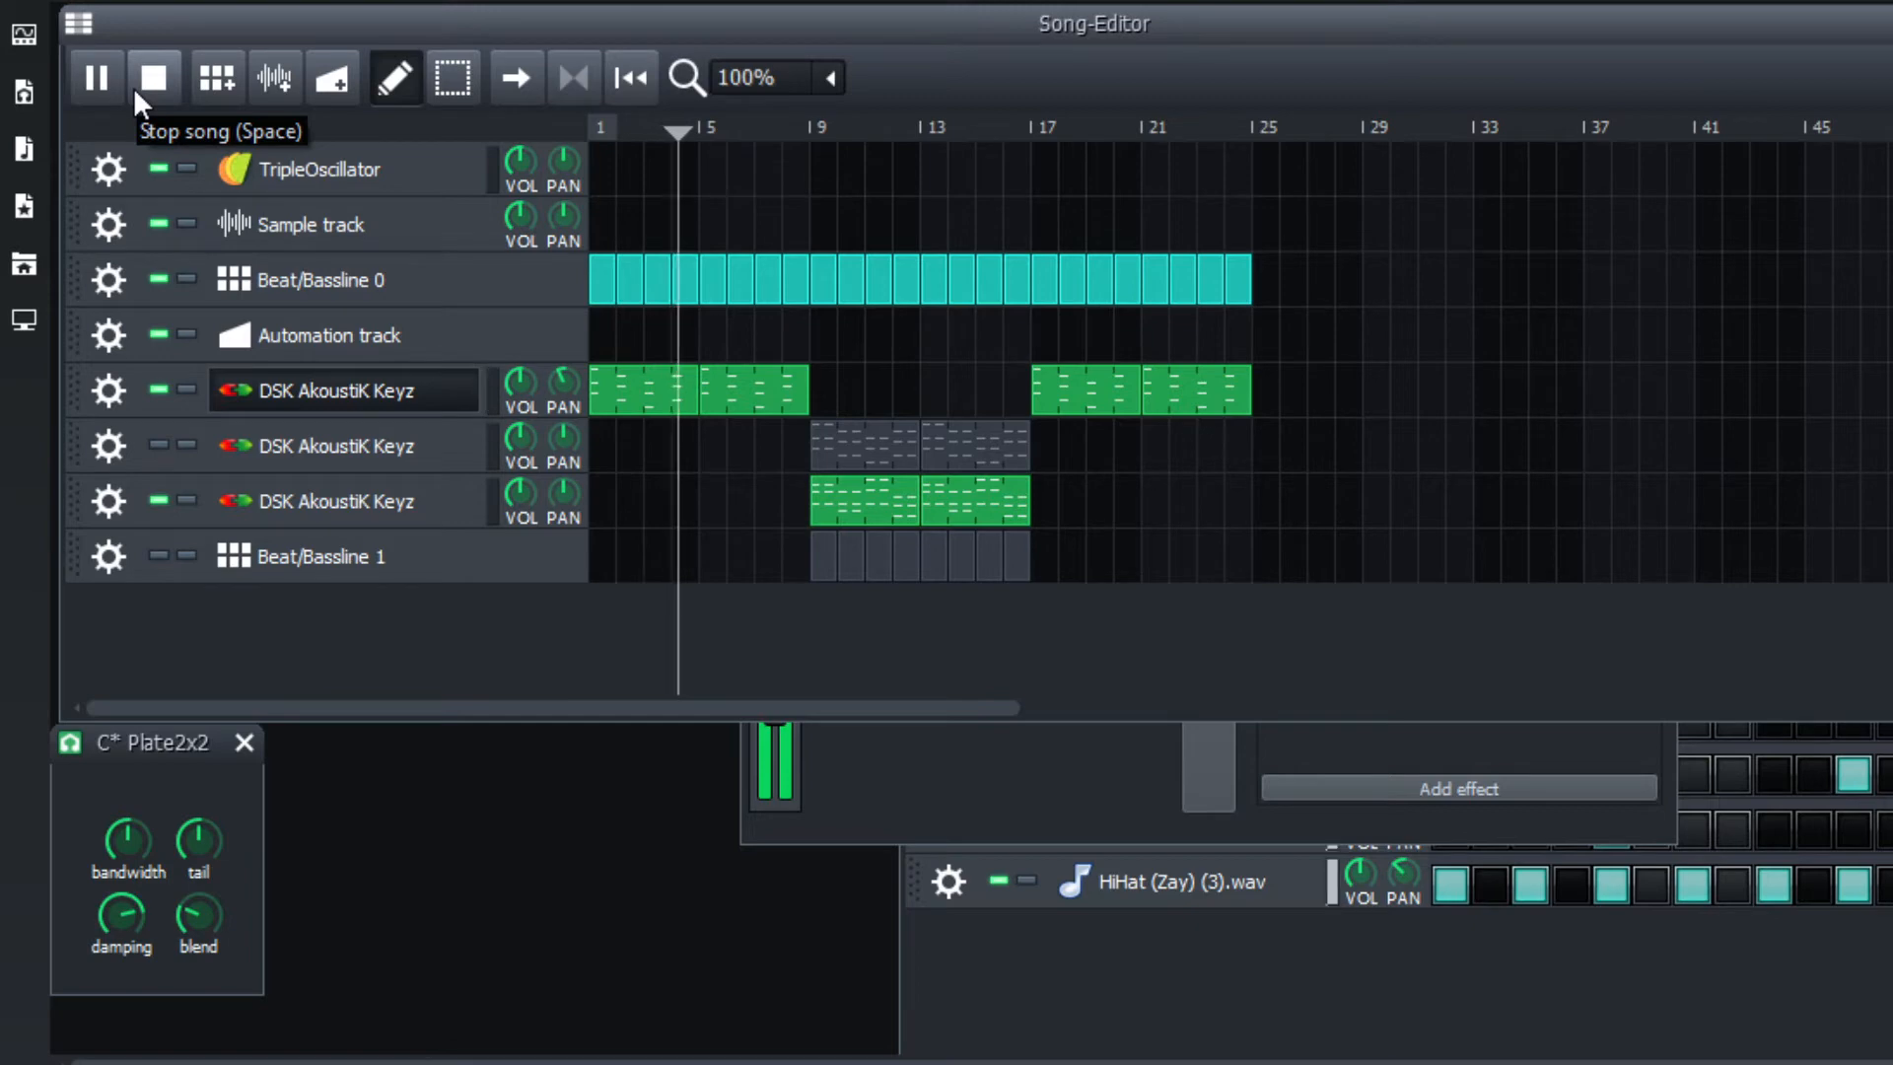
left_click(146, 79)
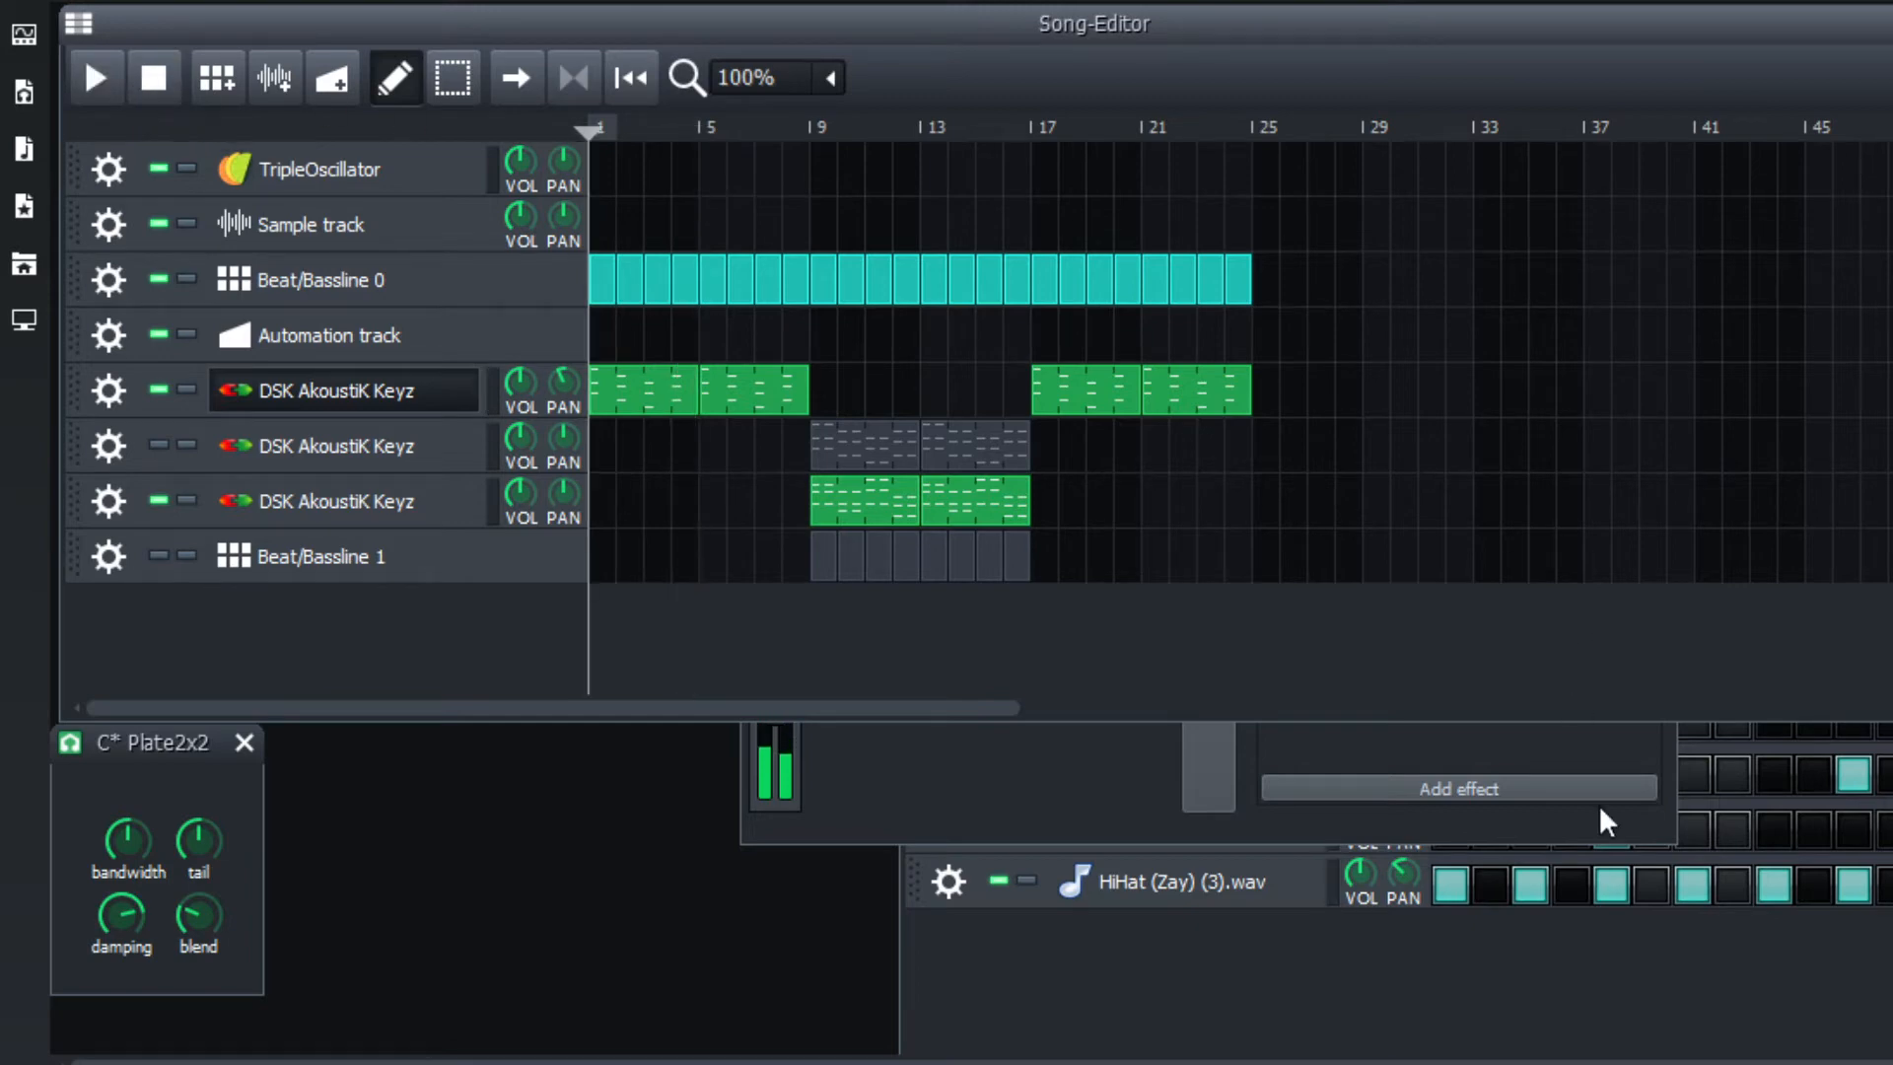
Remove the C* Plate2x2 plugin from the Master channel's effects chain.
left_click(937, 801)
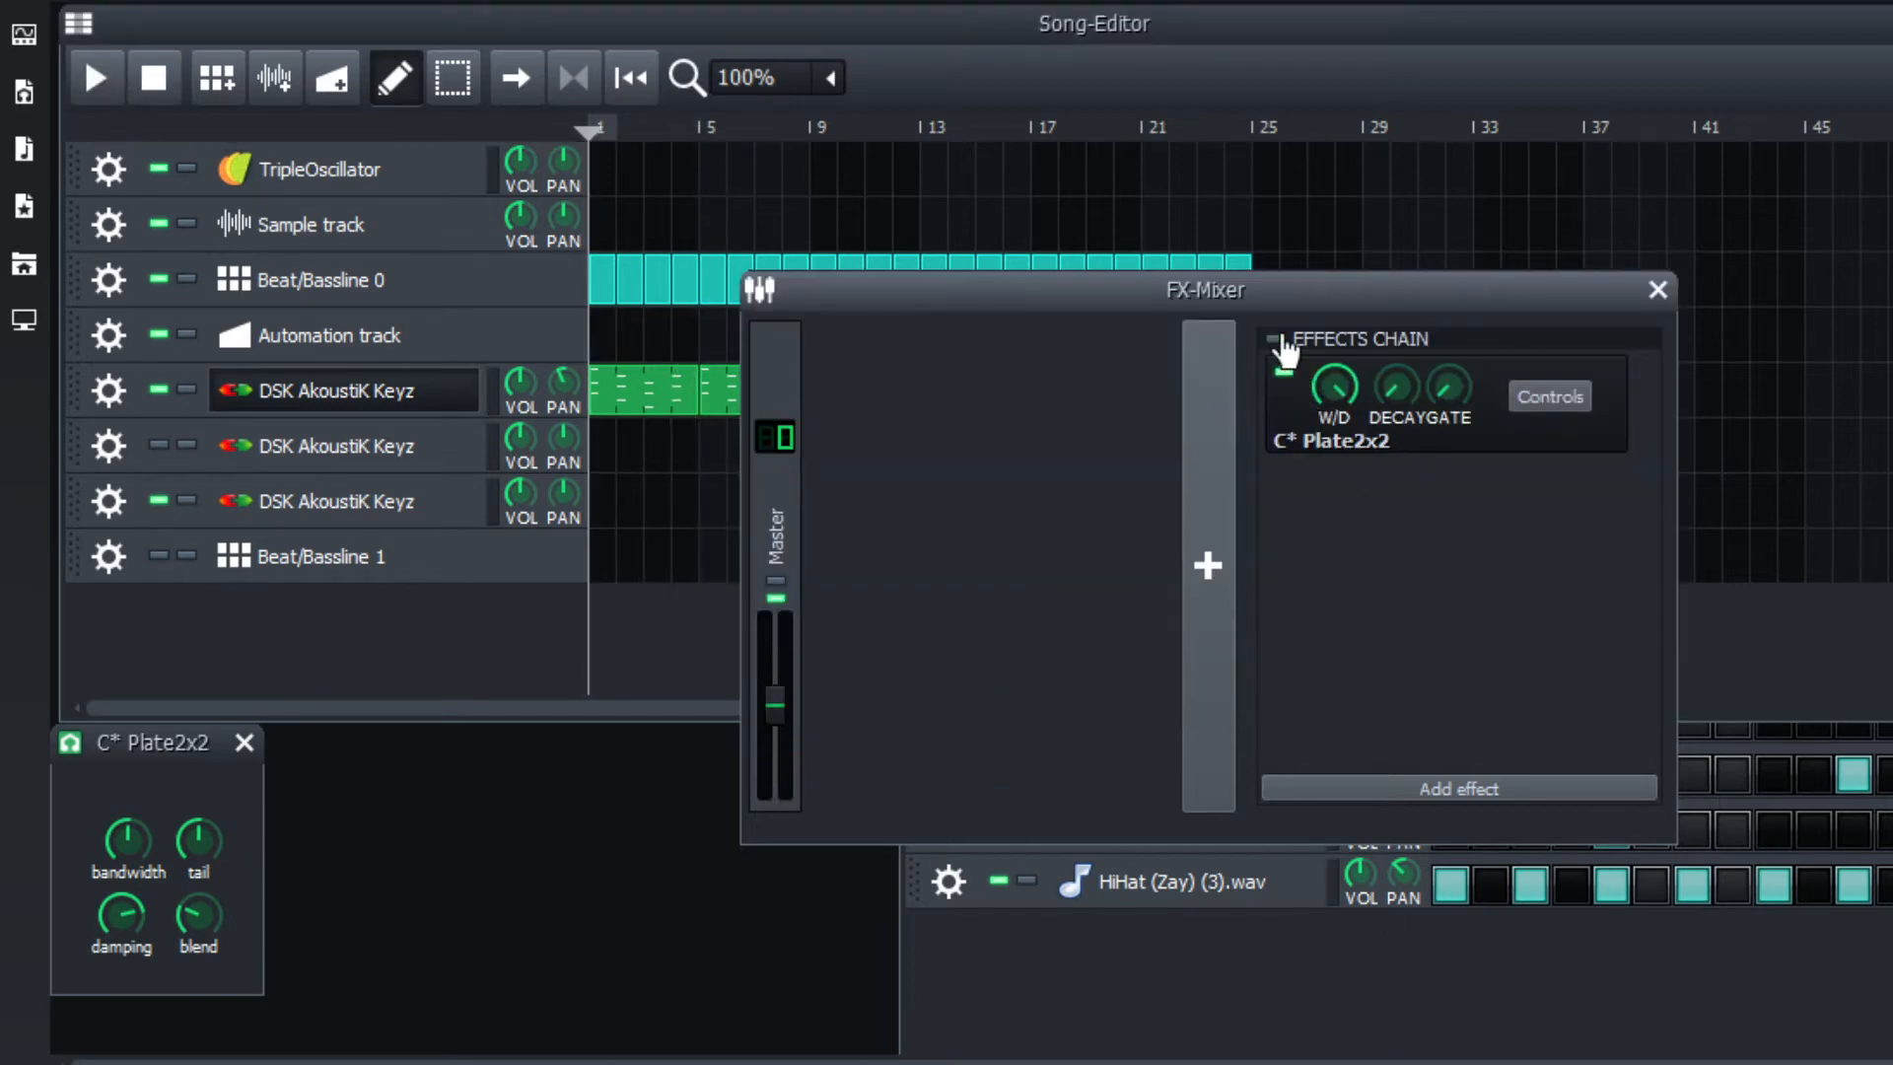
right_click(1600, 421)
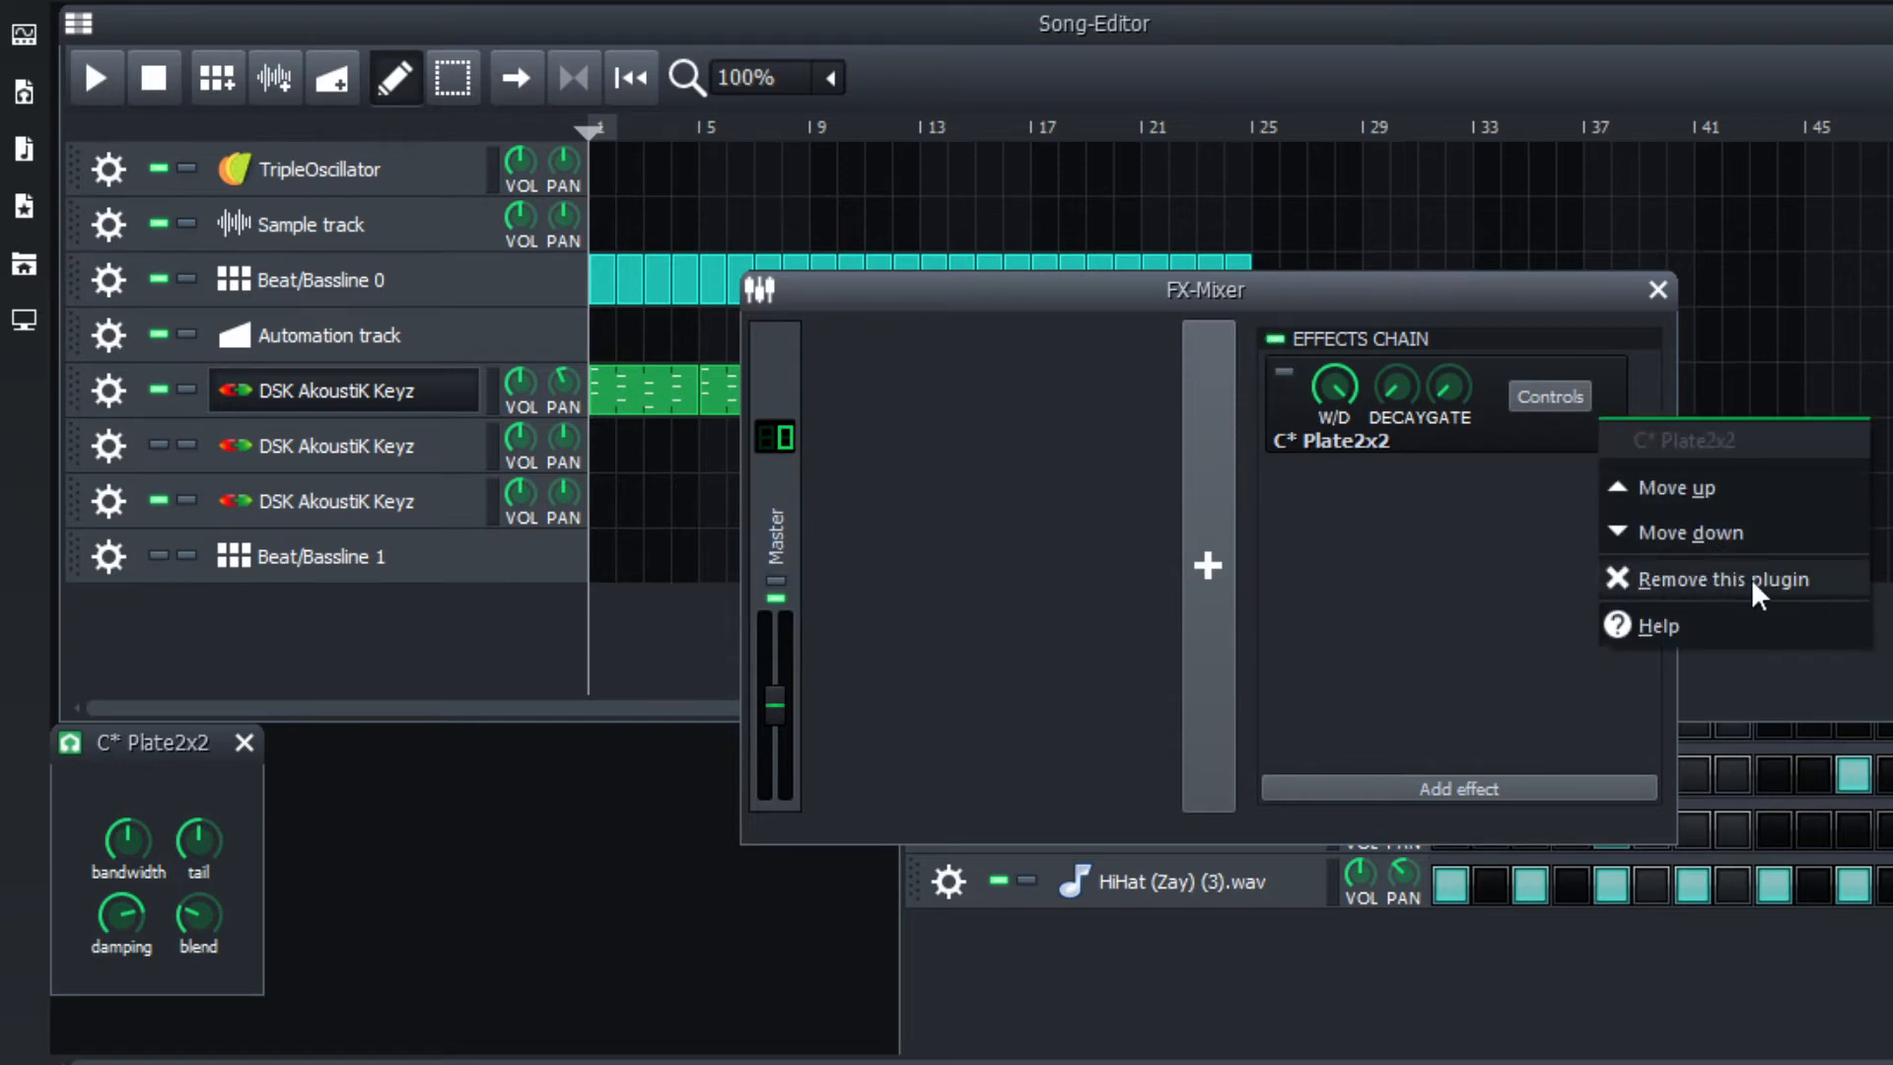
left_click(1692, 570)
Try Barry's Satan Maximiser on the Master channel by searching "maxi" and adding it, and remove the plugin again.
left_click(1406, 791)
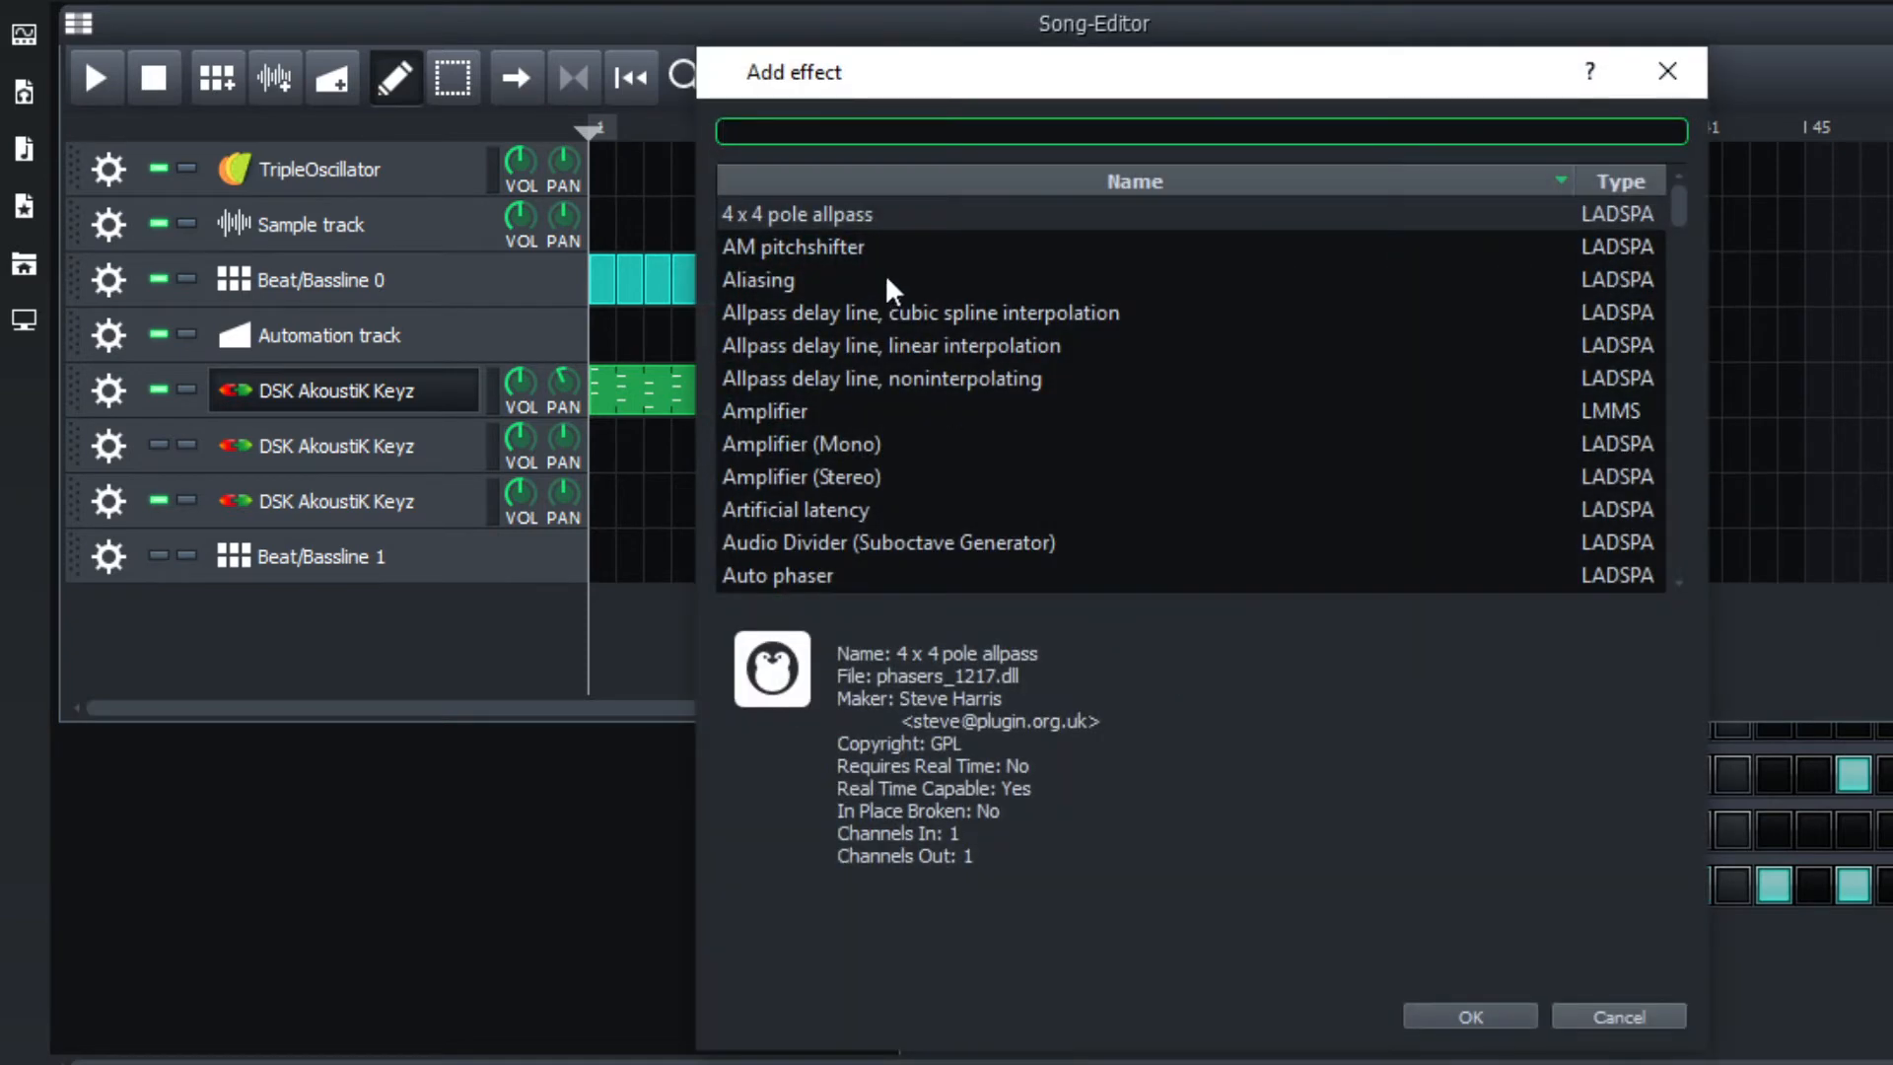
type("maxi")
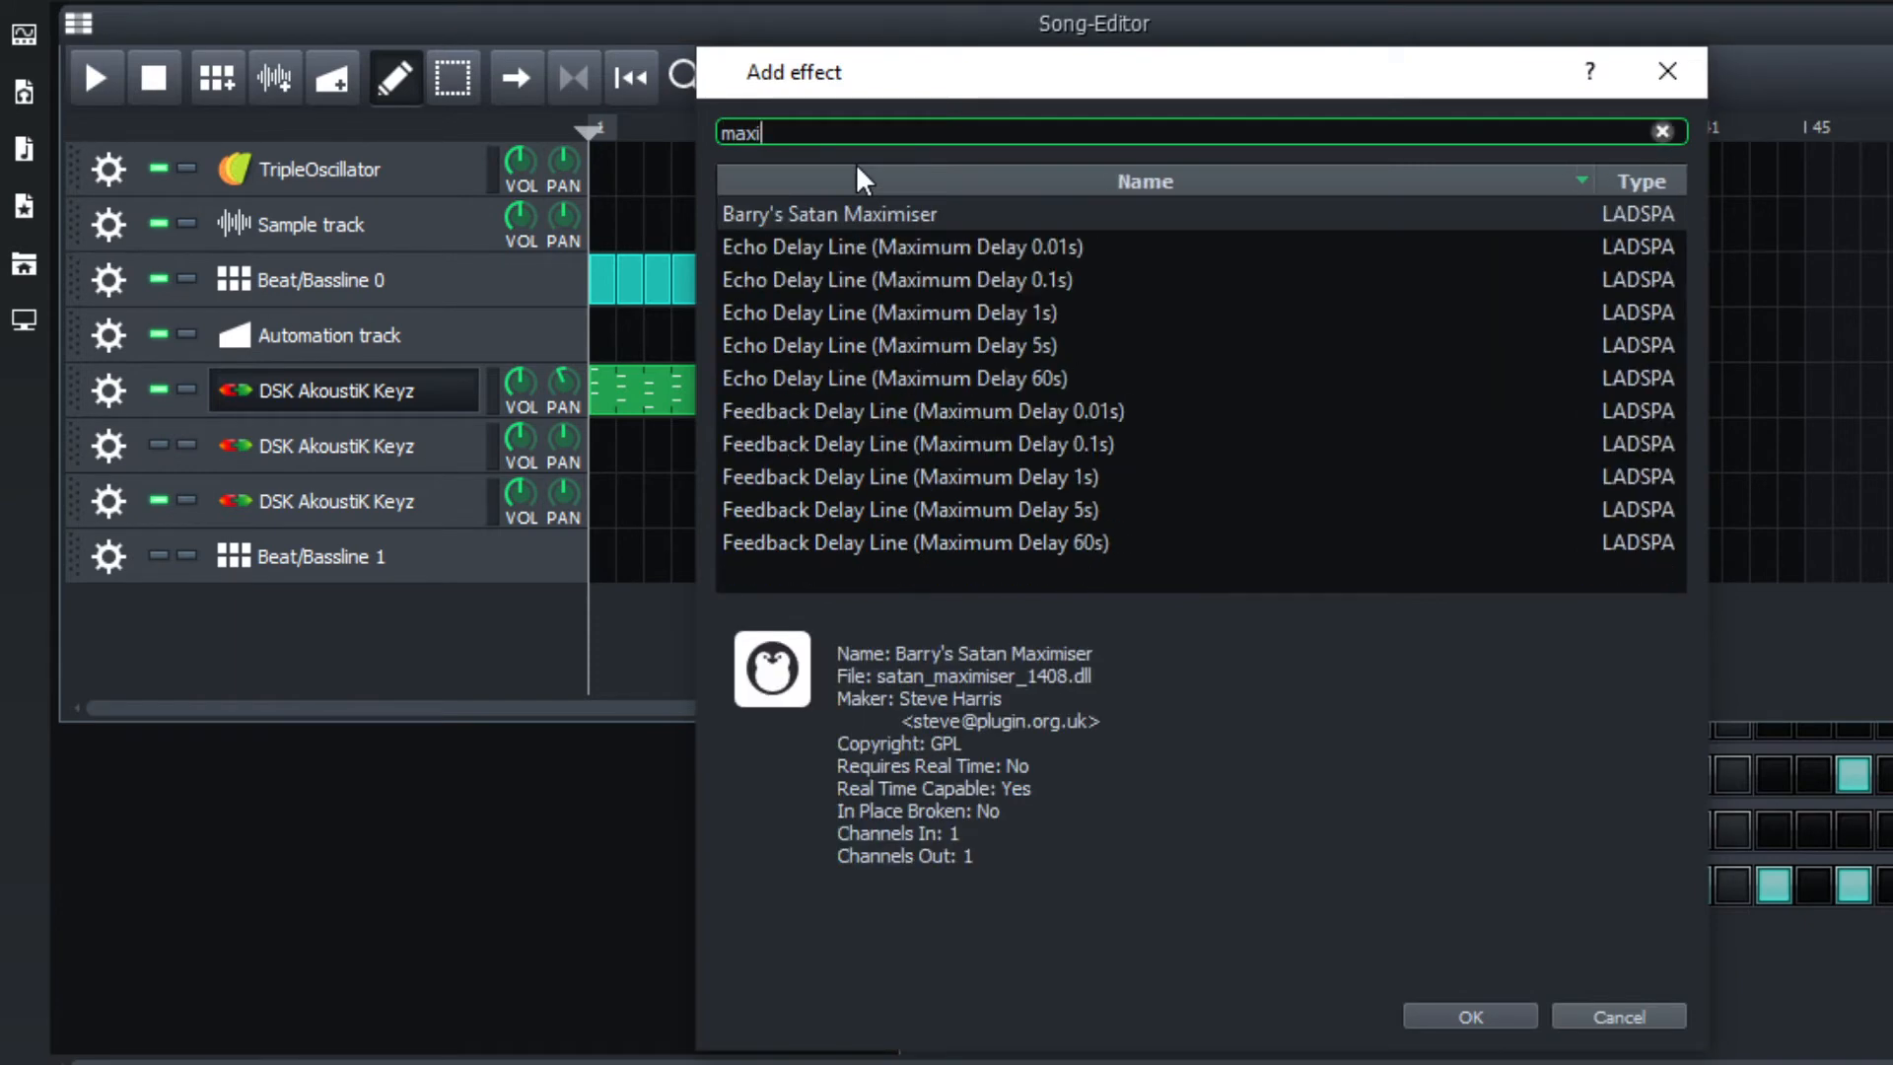
key("Return")
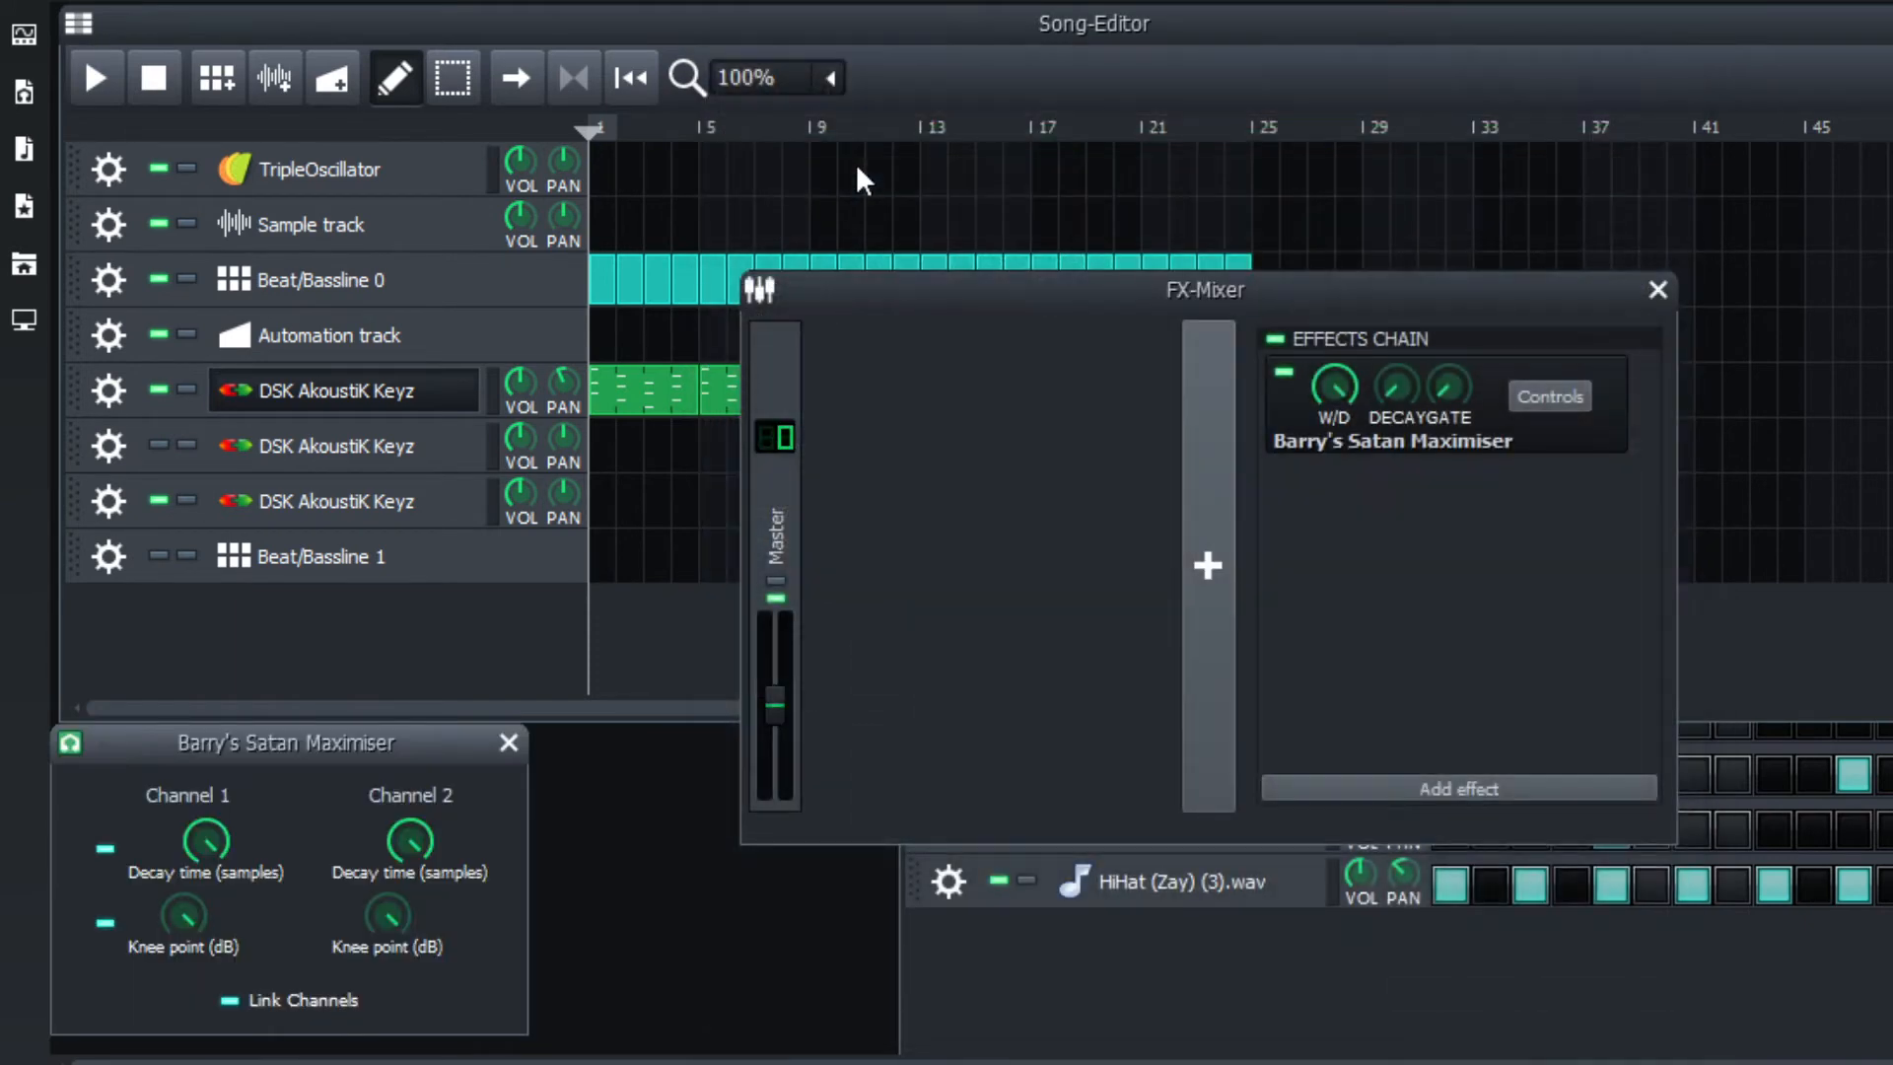
right_click(1615, 419)
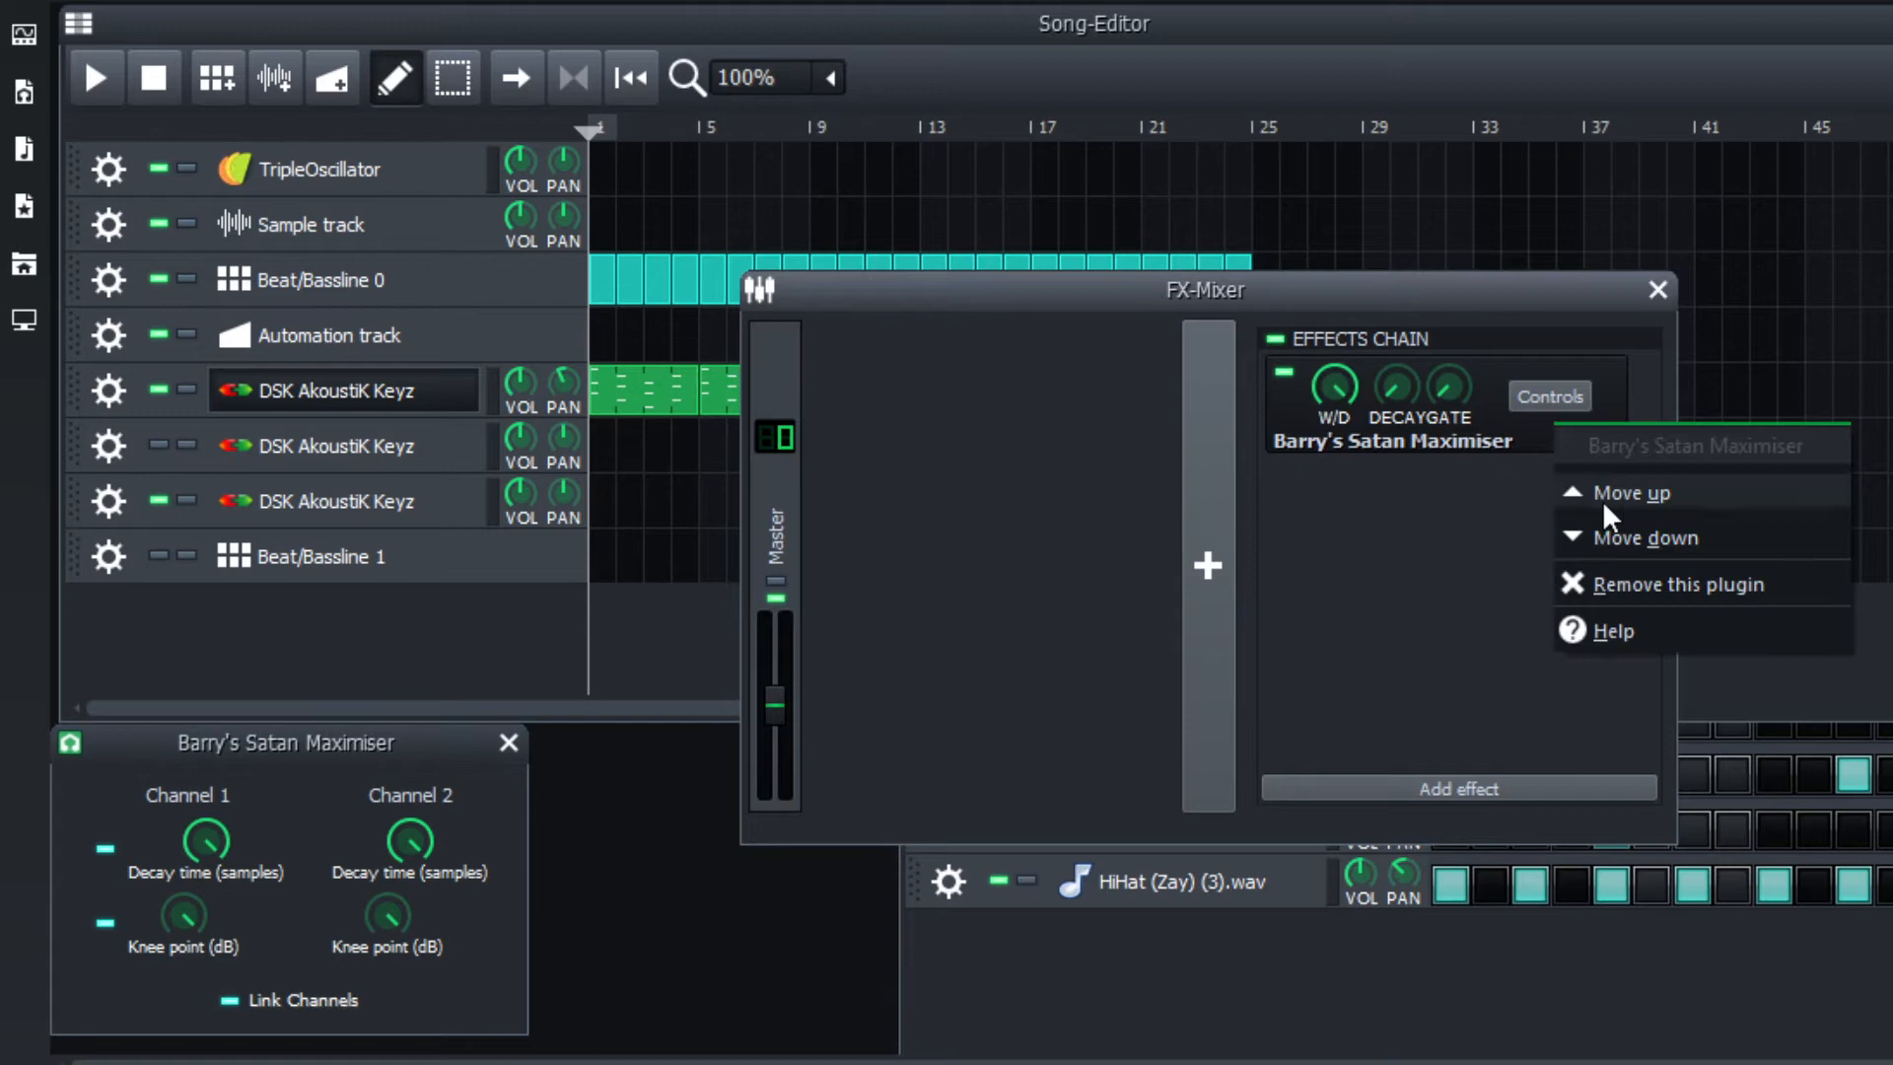
left_click(1625, 578)
Search the effects for "maxim" and add Barry's Satan Maximiser to the Master channel's effects chain again.
left_click(1391, 787)
type("ma")
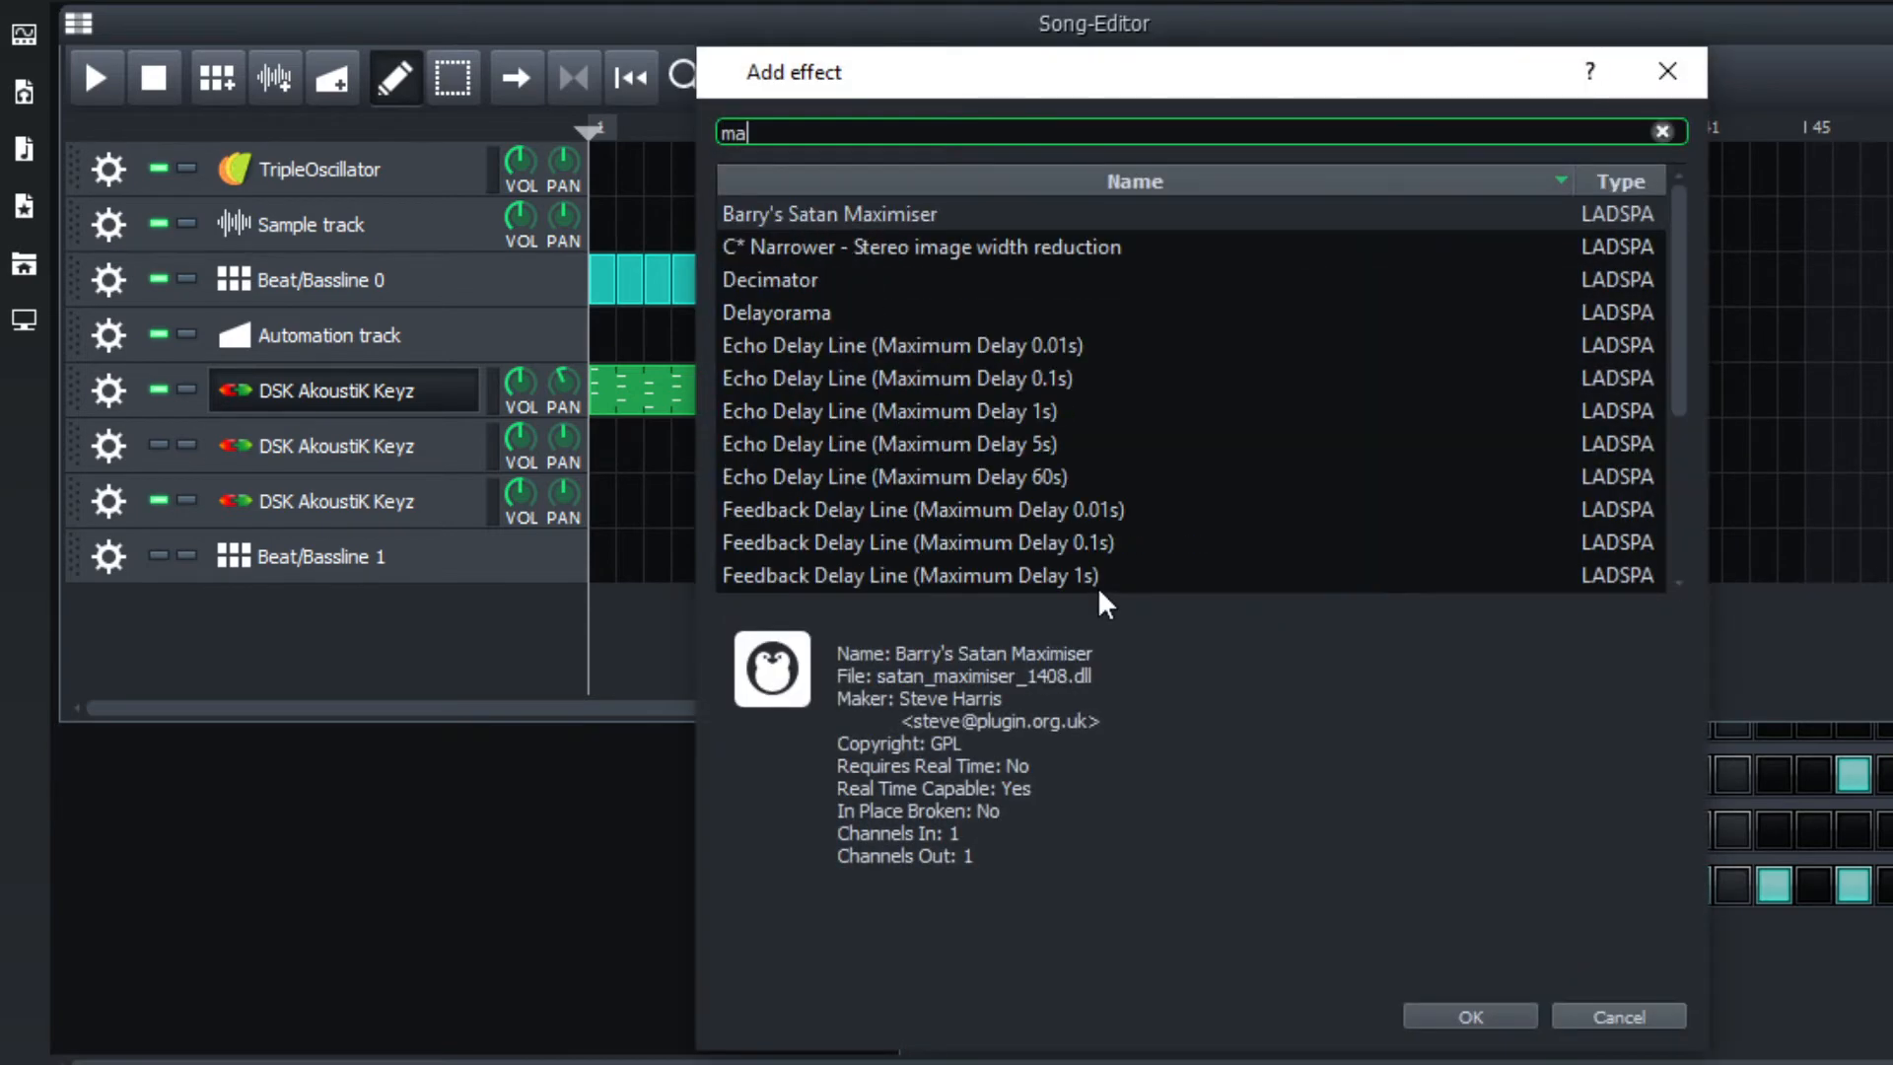
type("xim")
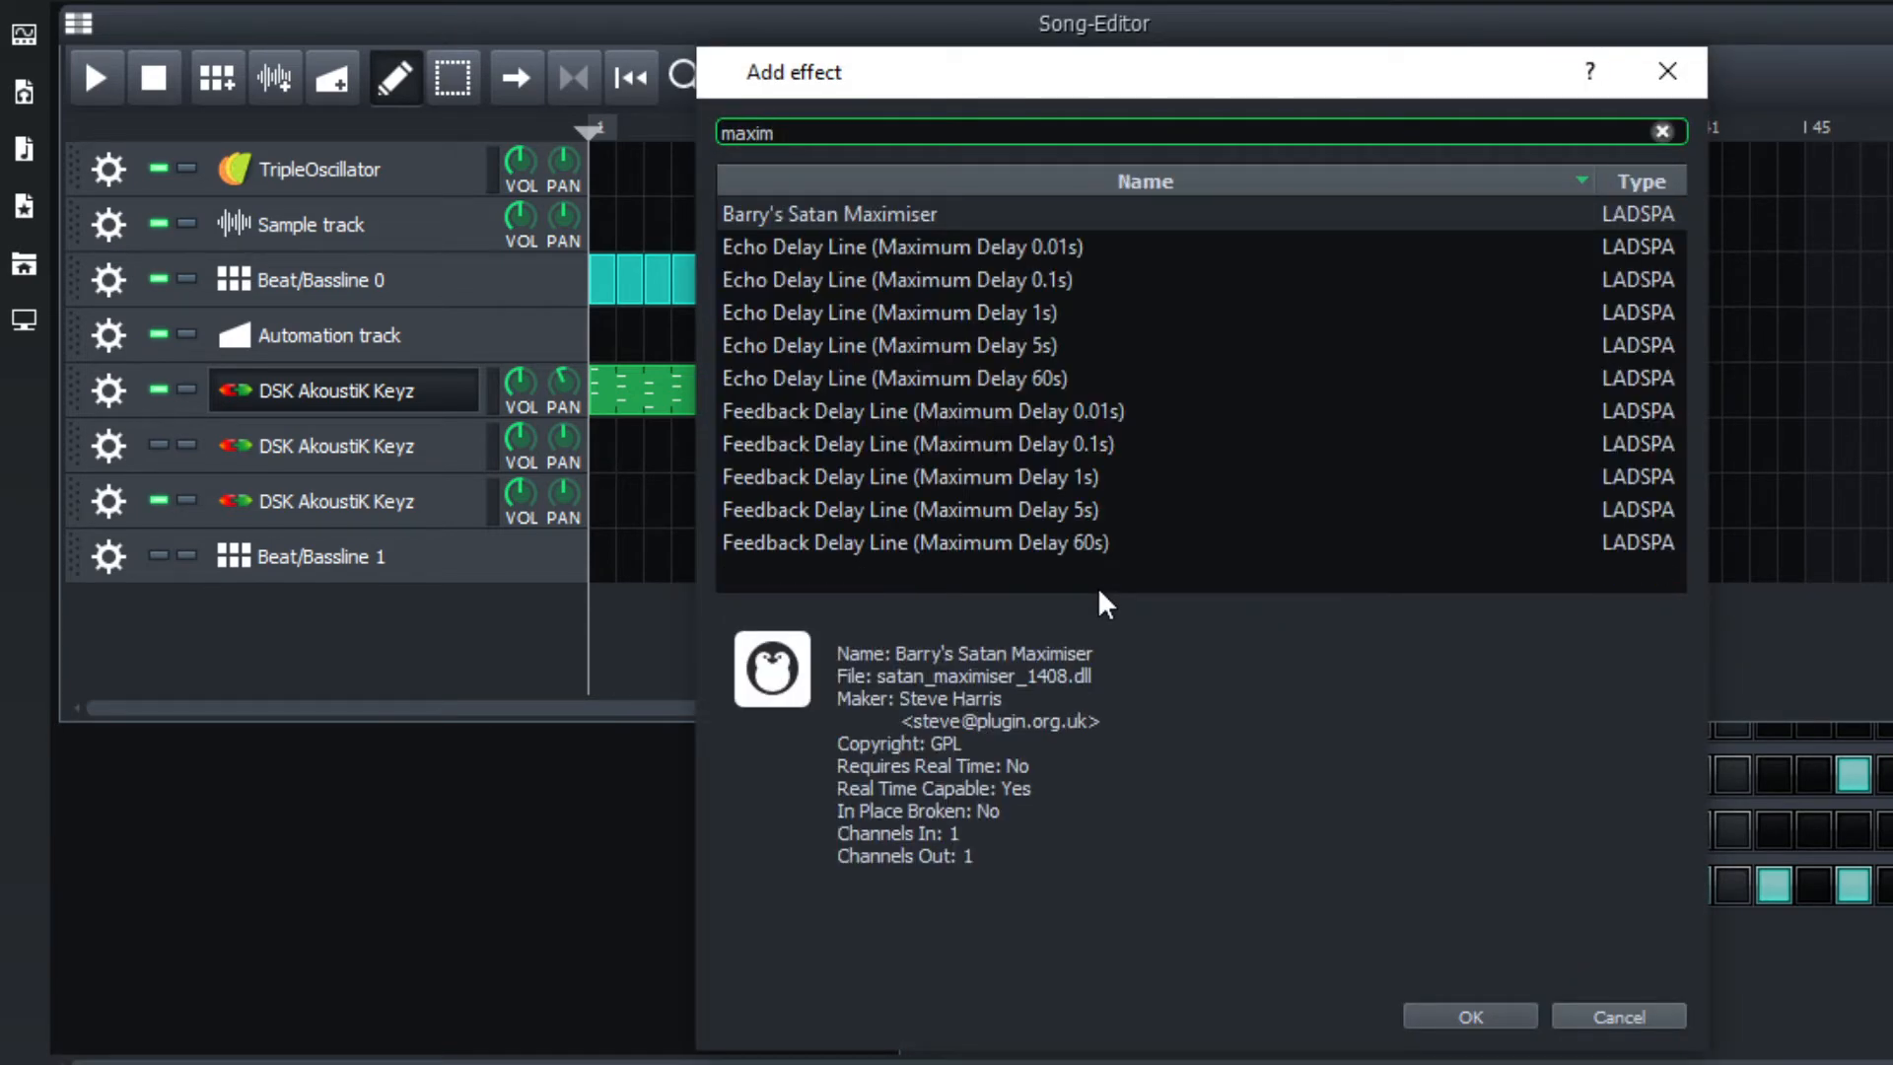
double_click(965, 214)
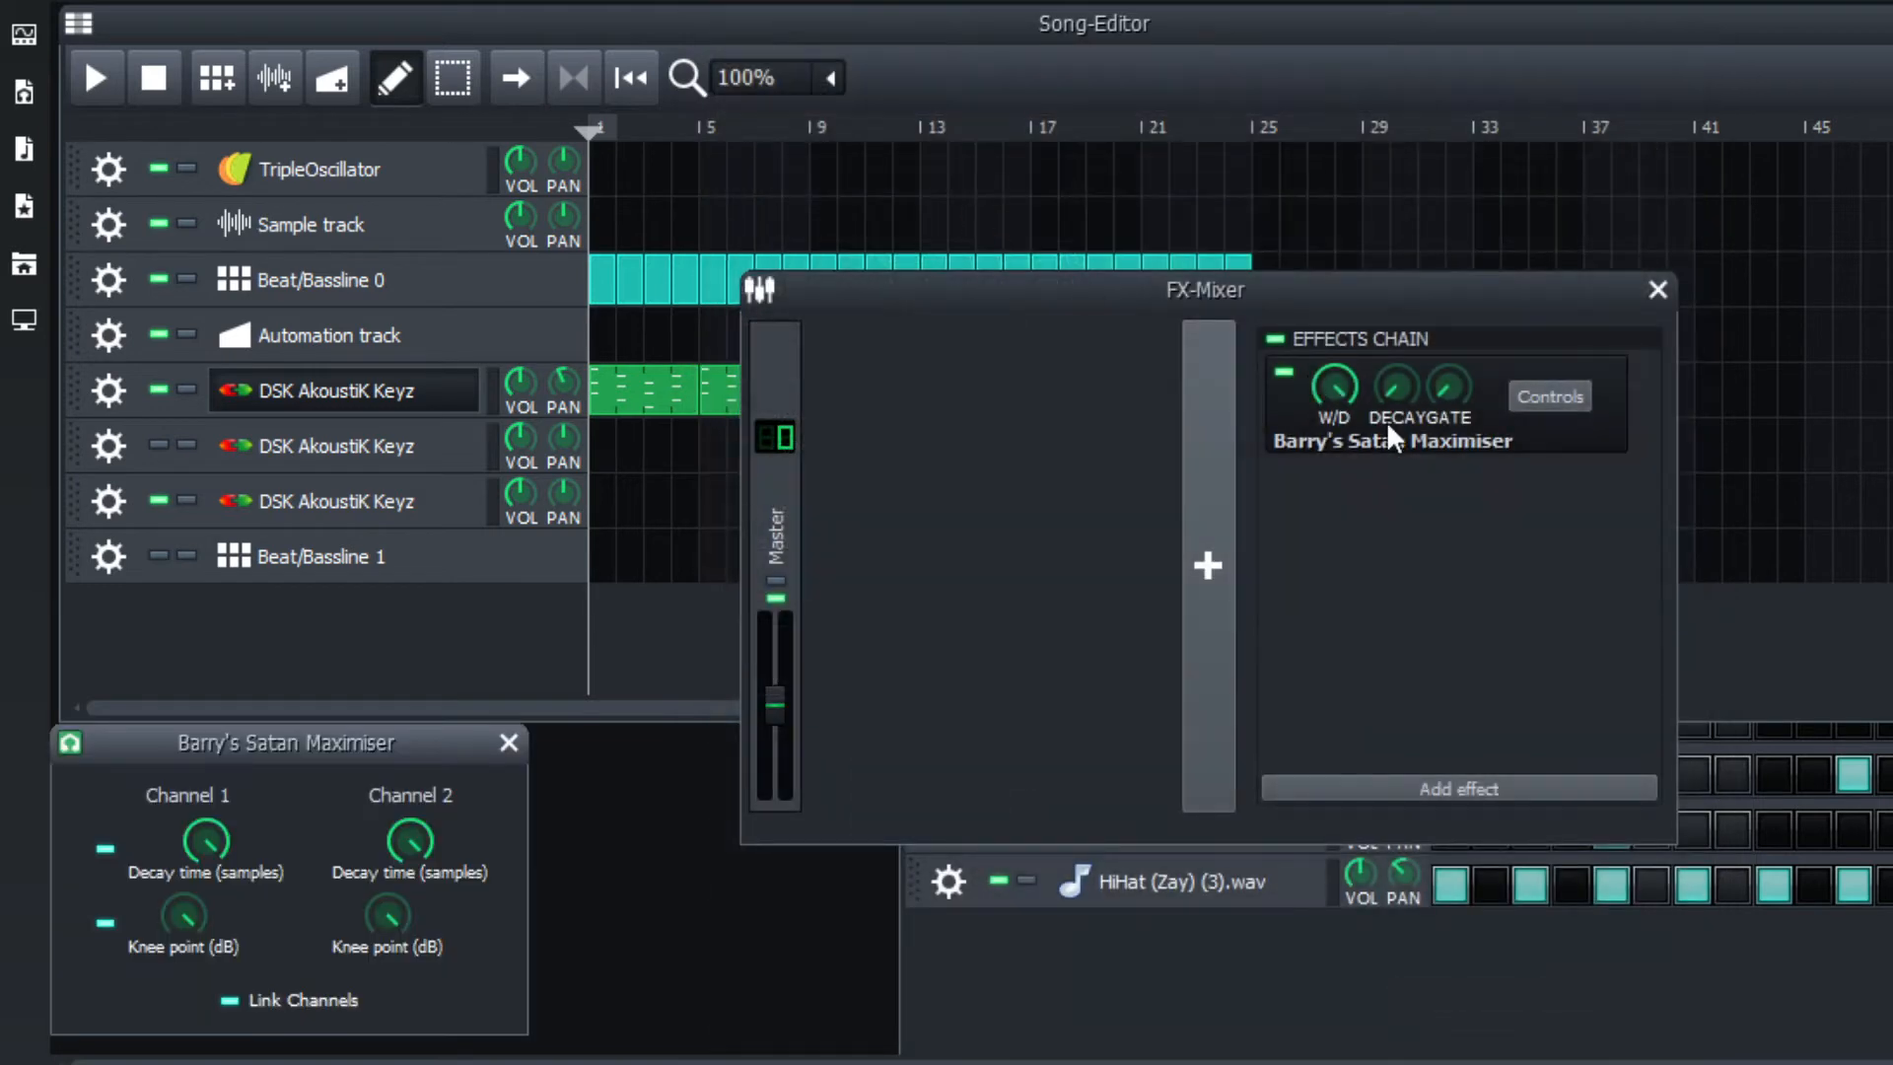
Play the opening of the song to hear the Maximiser on the Master channel, and stop playback.
left_click(81, 79)
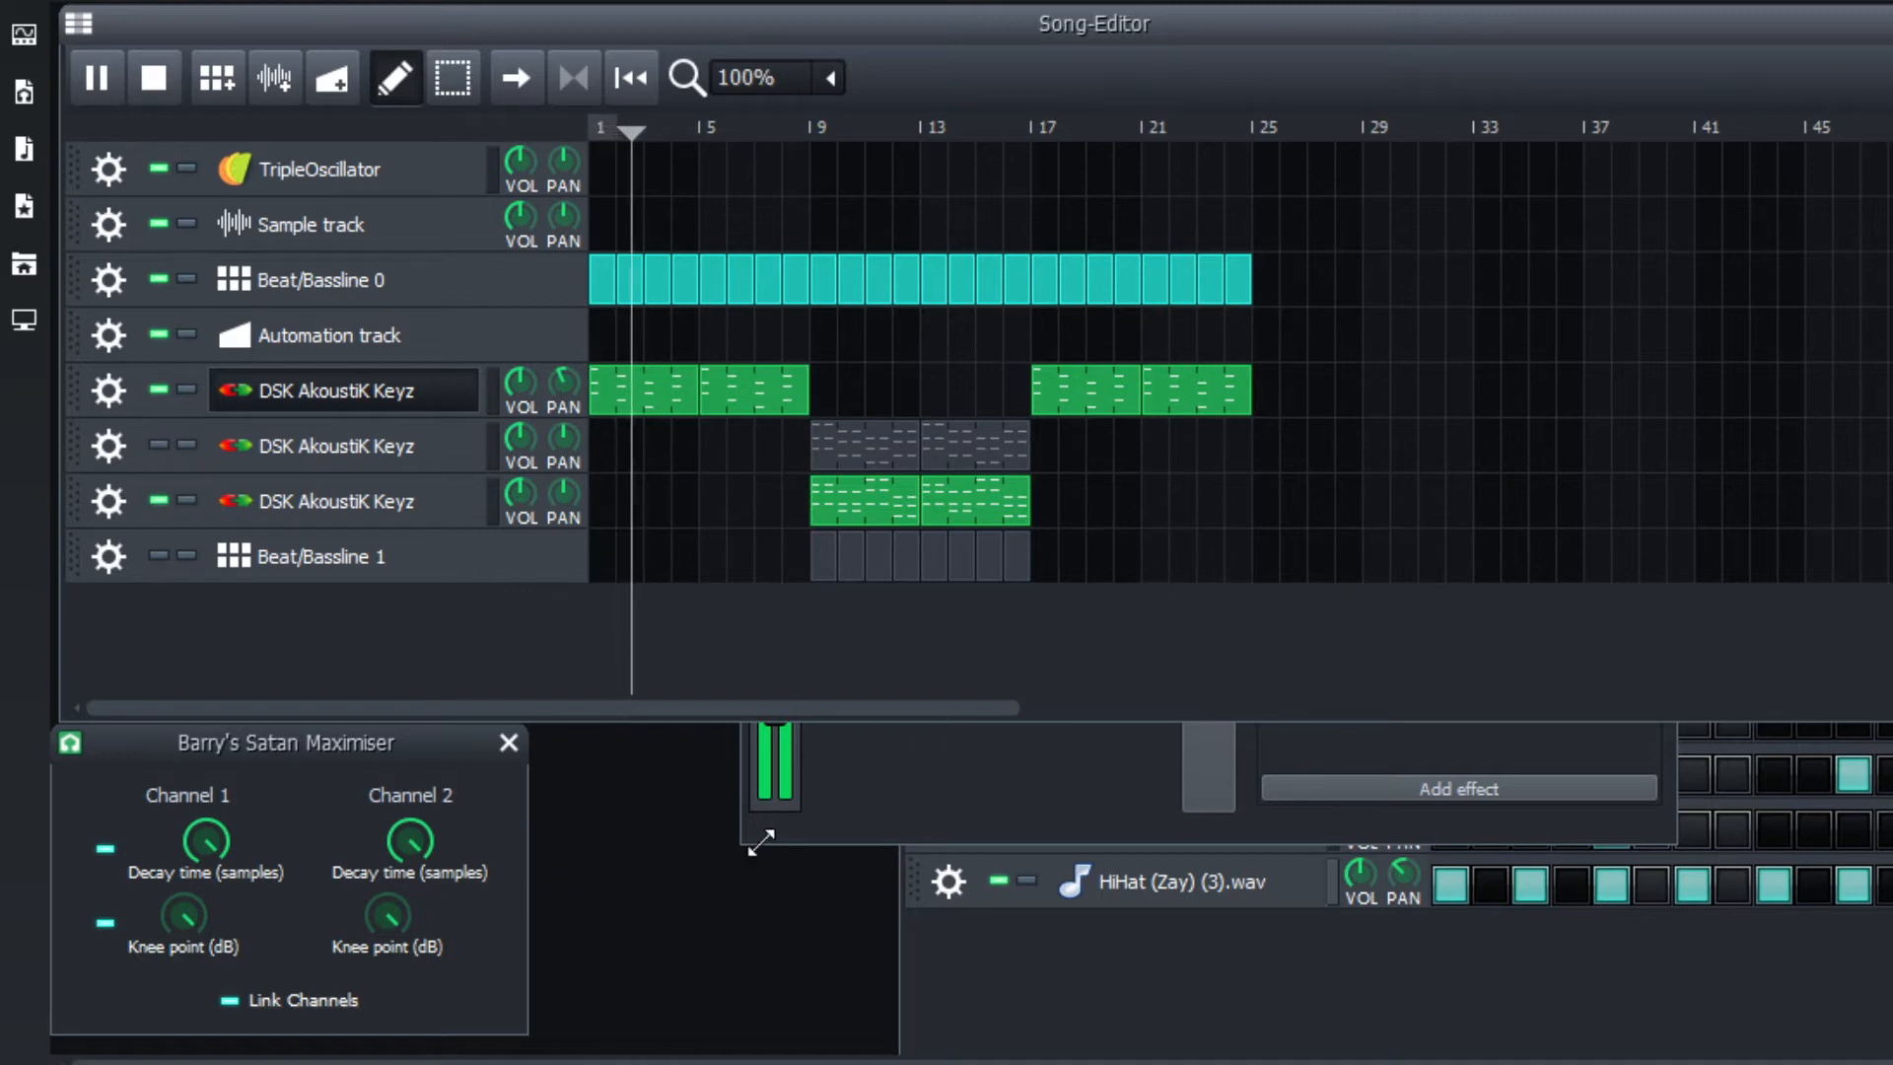
left_click(1110, 796)
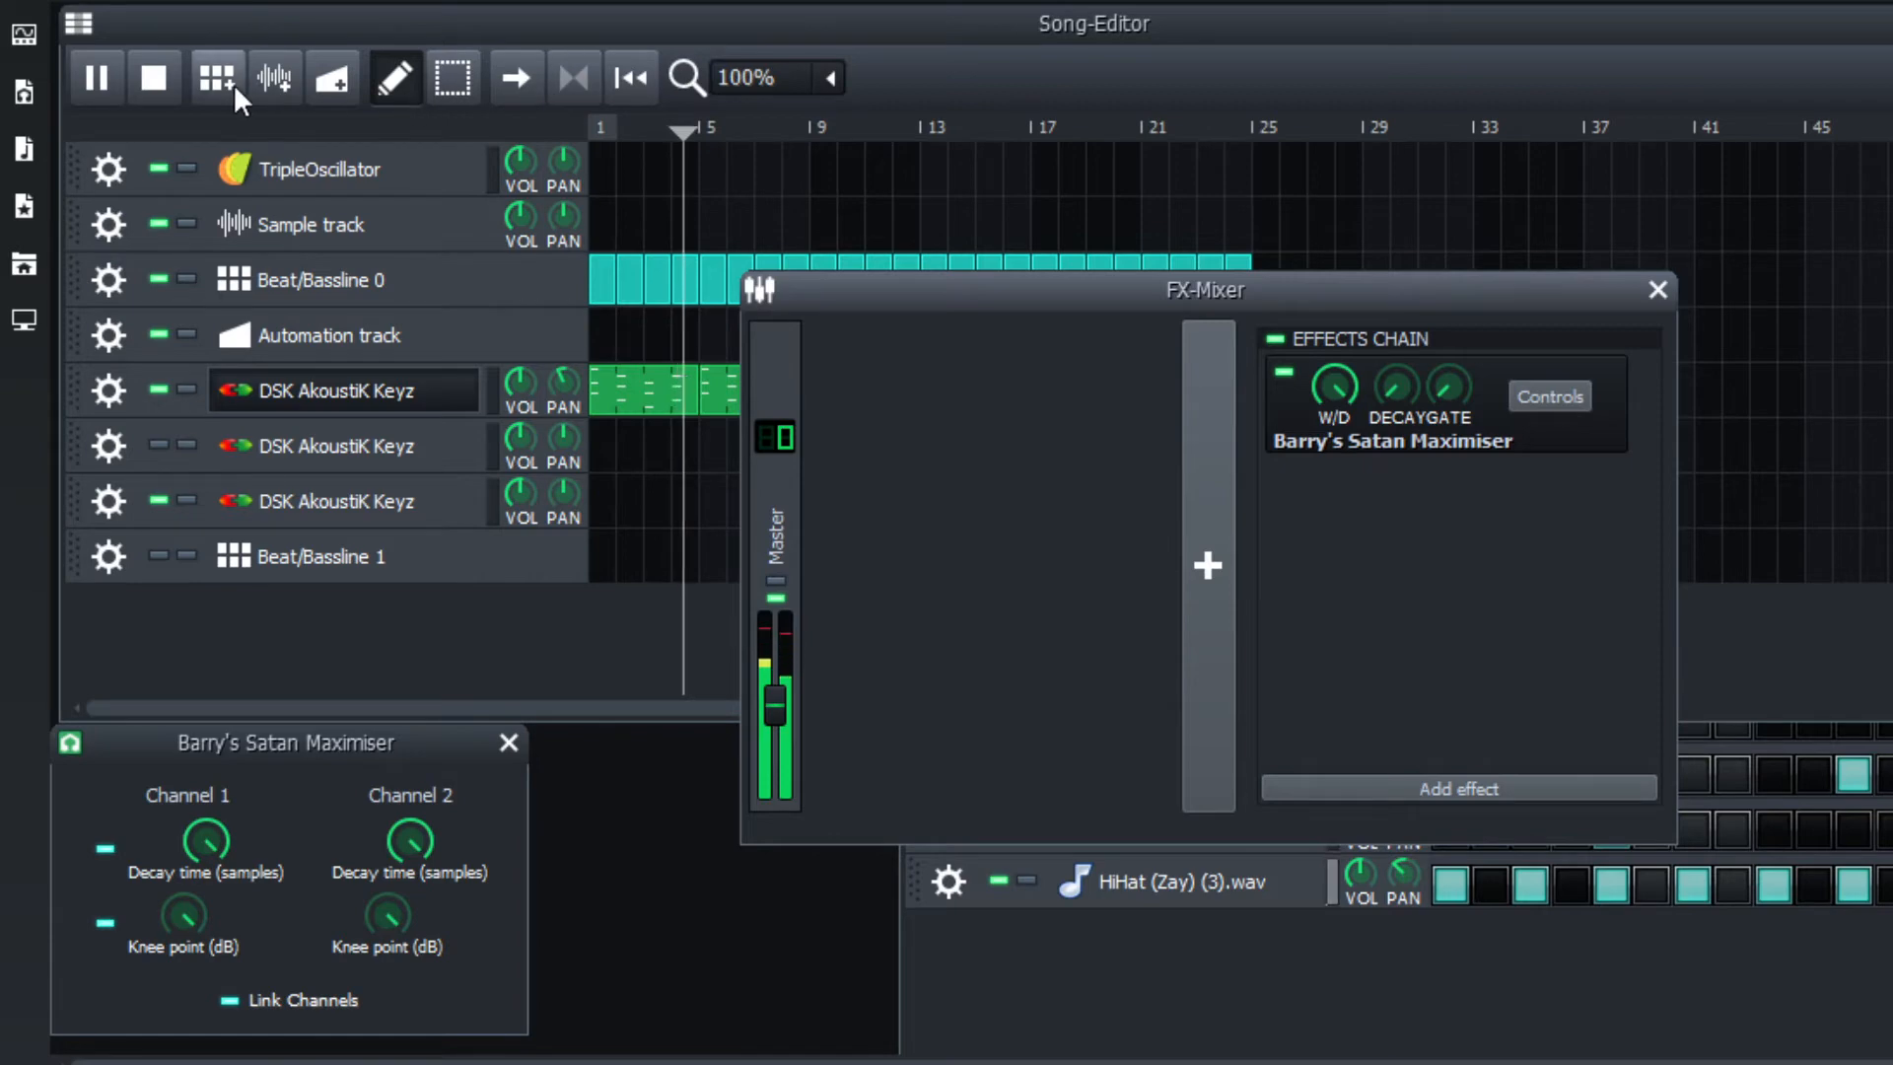
left_click(168, 85)
Switch off Barry's Satan Maximiser and add Calf Limiter LADSPA to the Master channel by searching for "limit".
left_click(1090, 781)
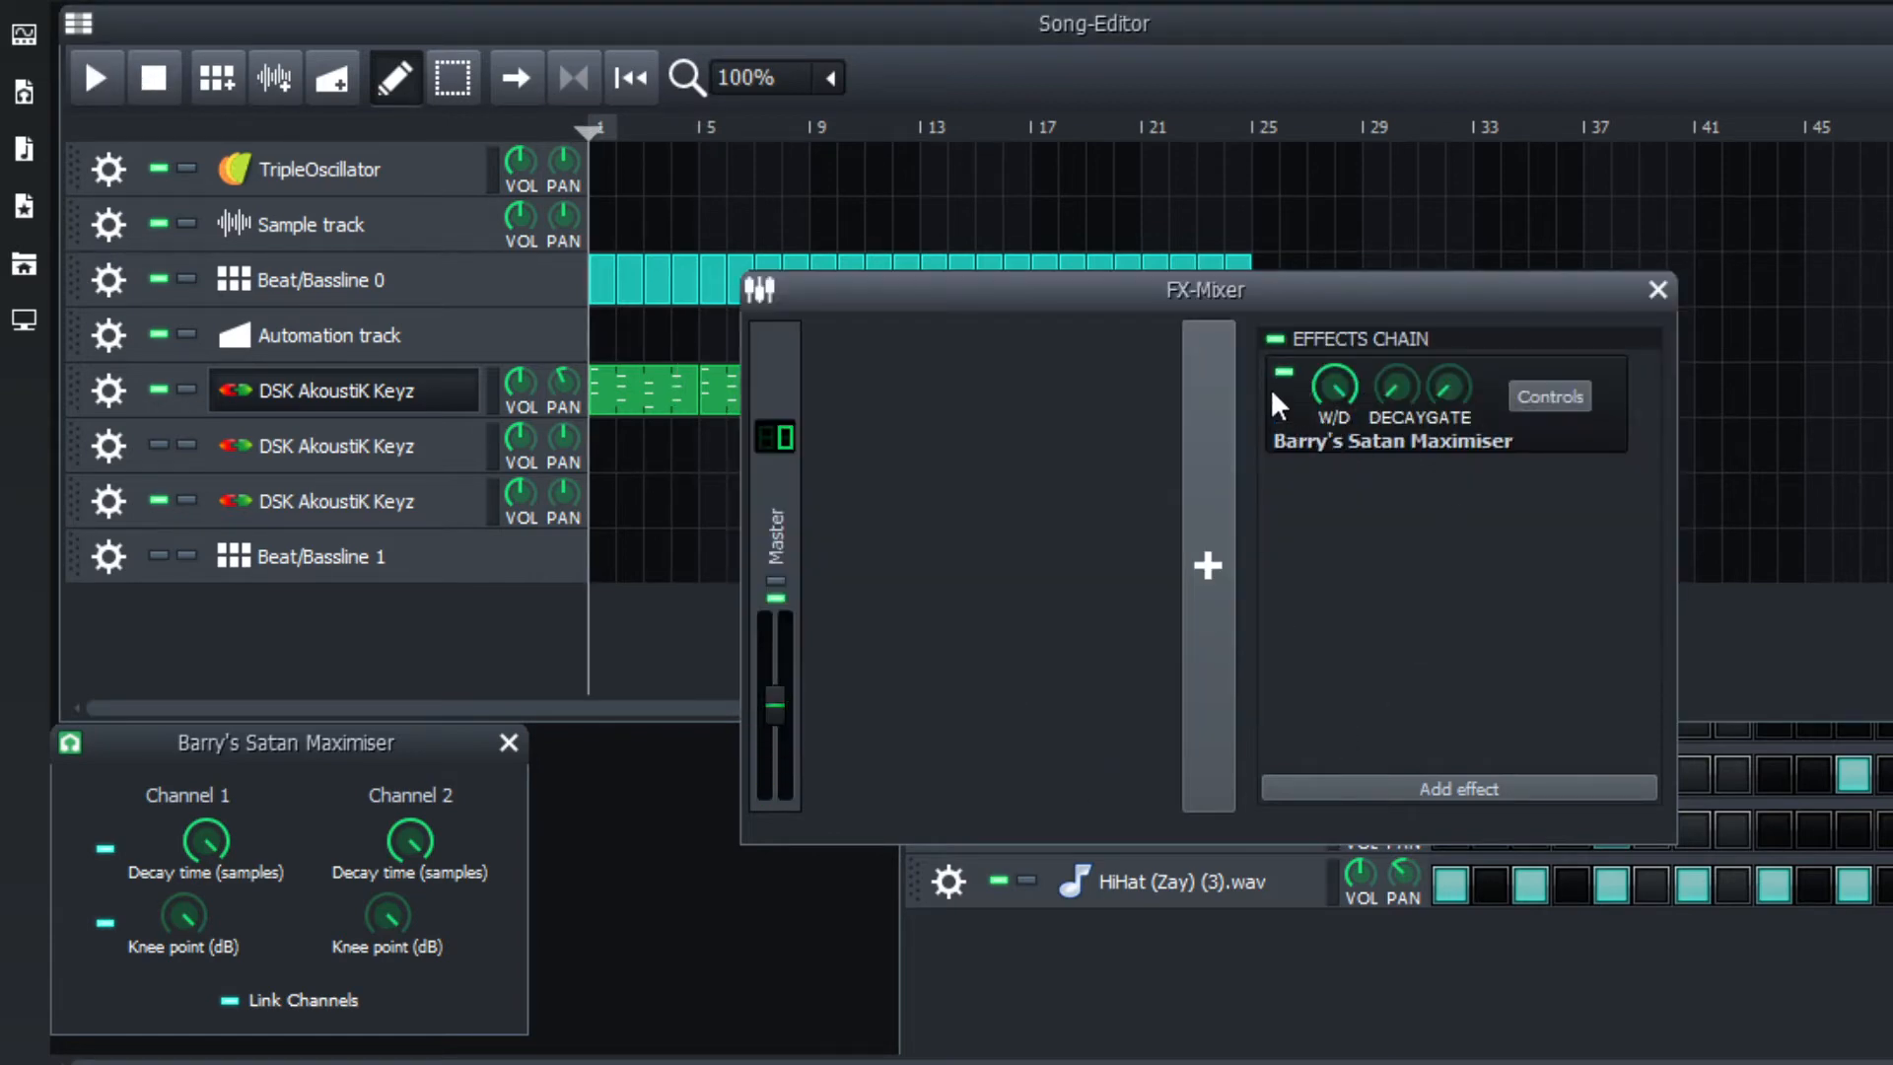
left_click(1510, 787)
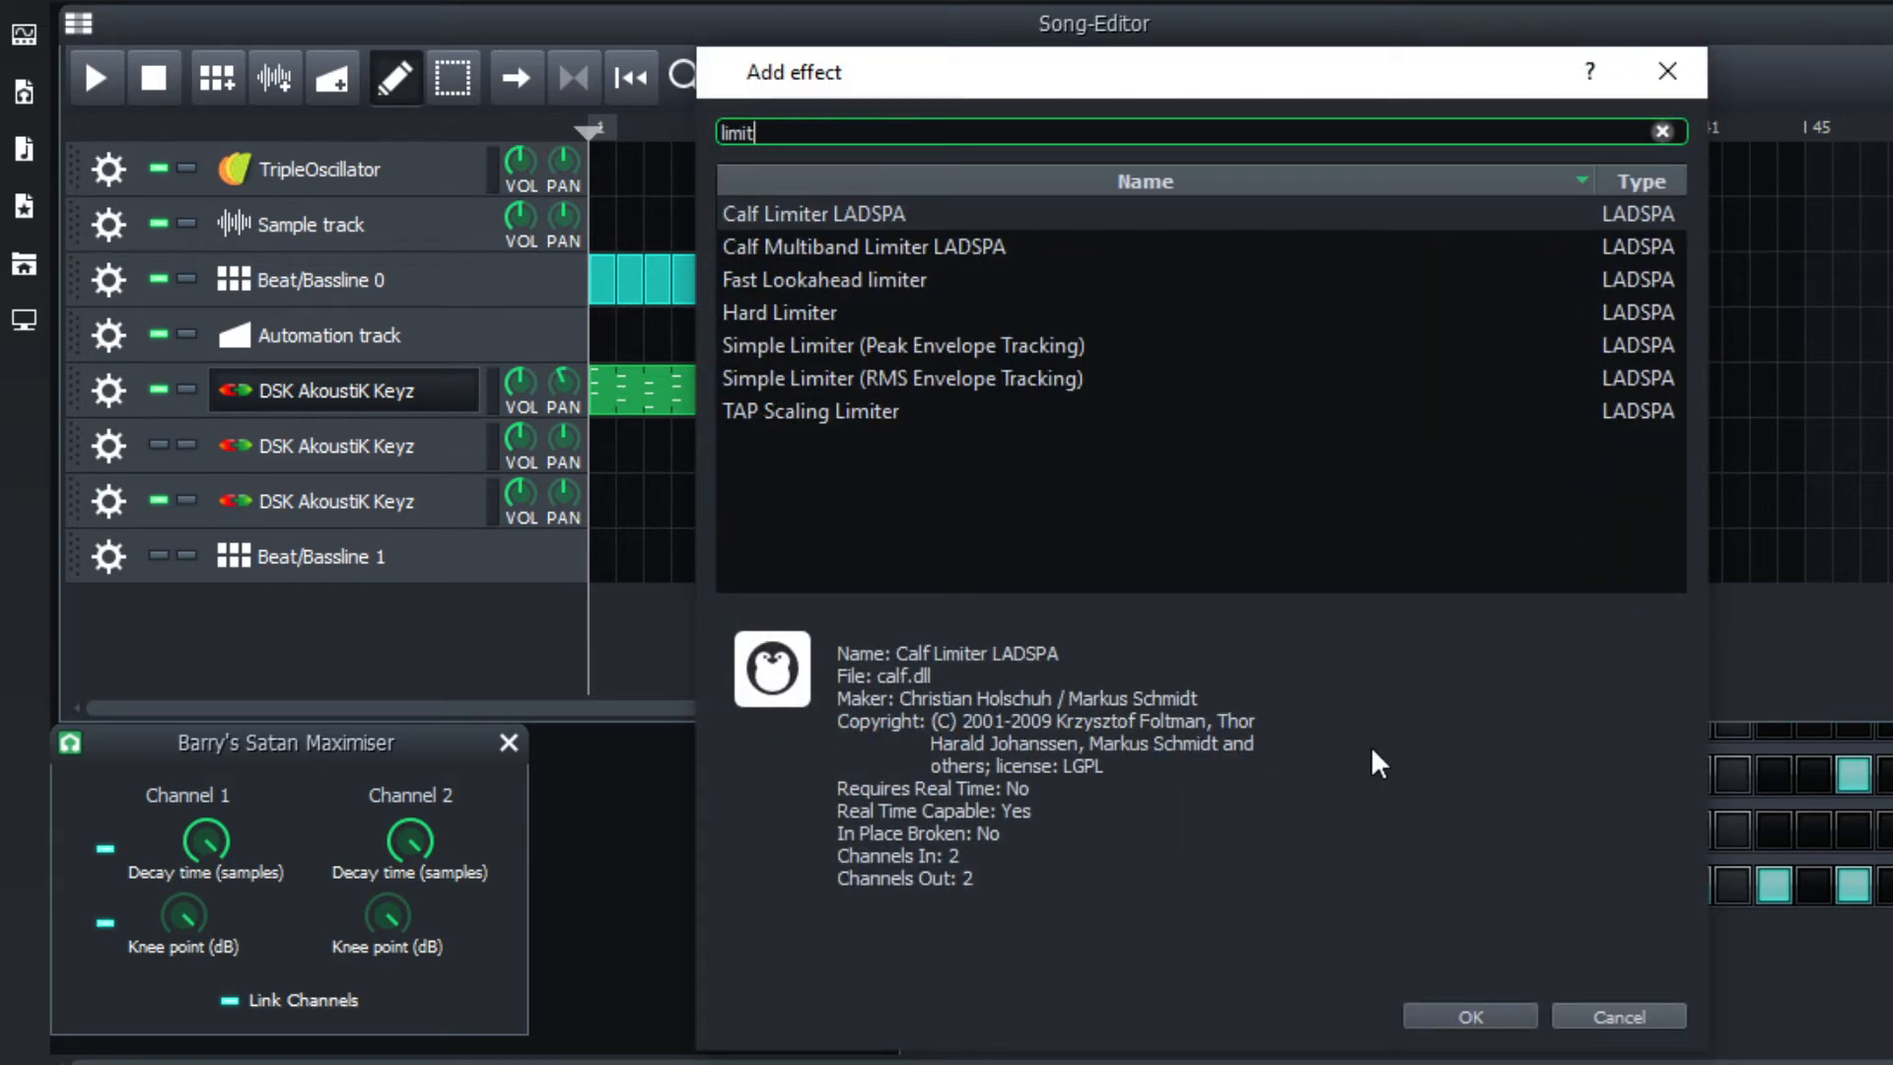
left_click(1507, 1006)
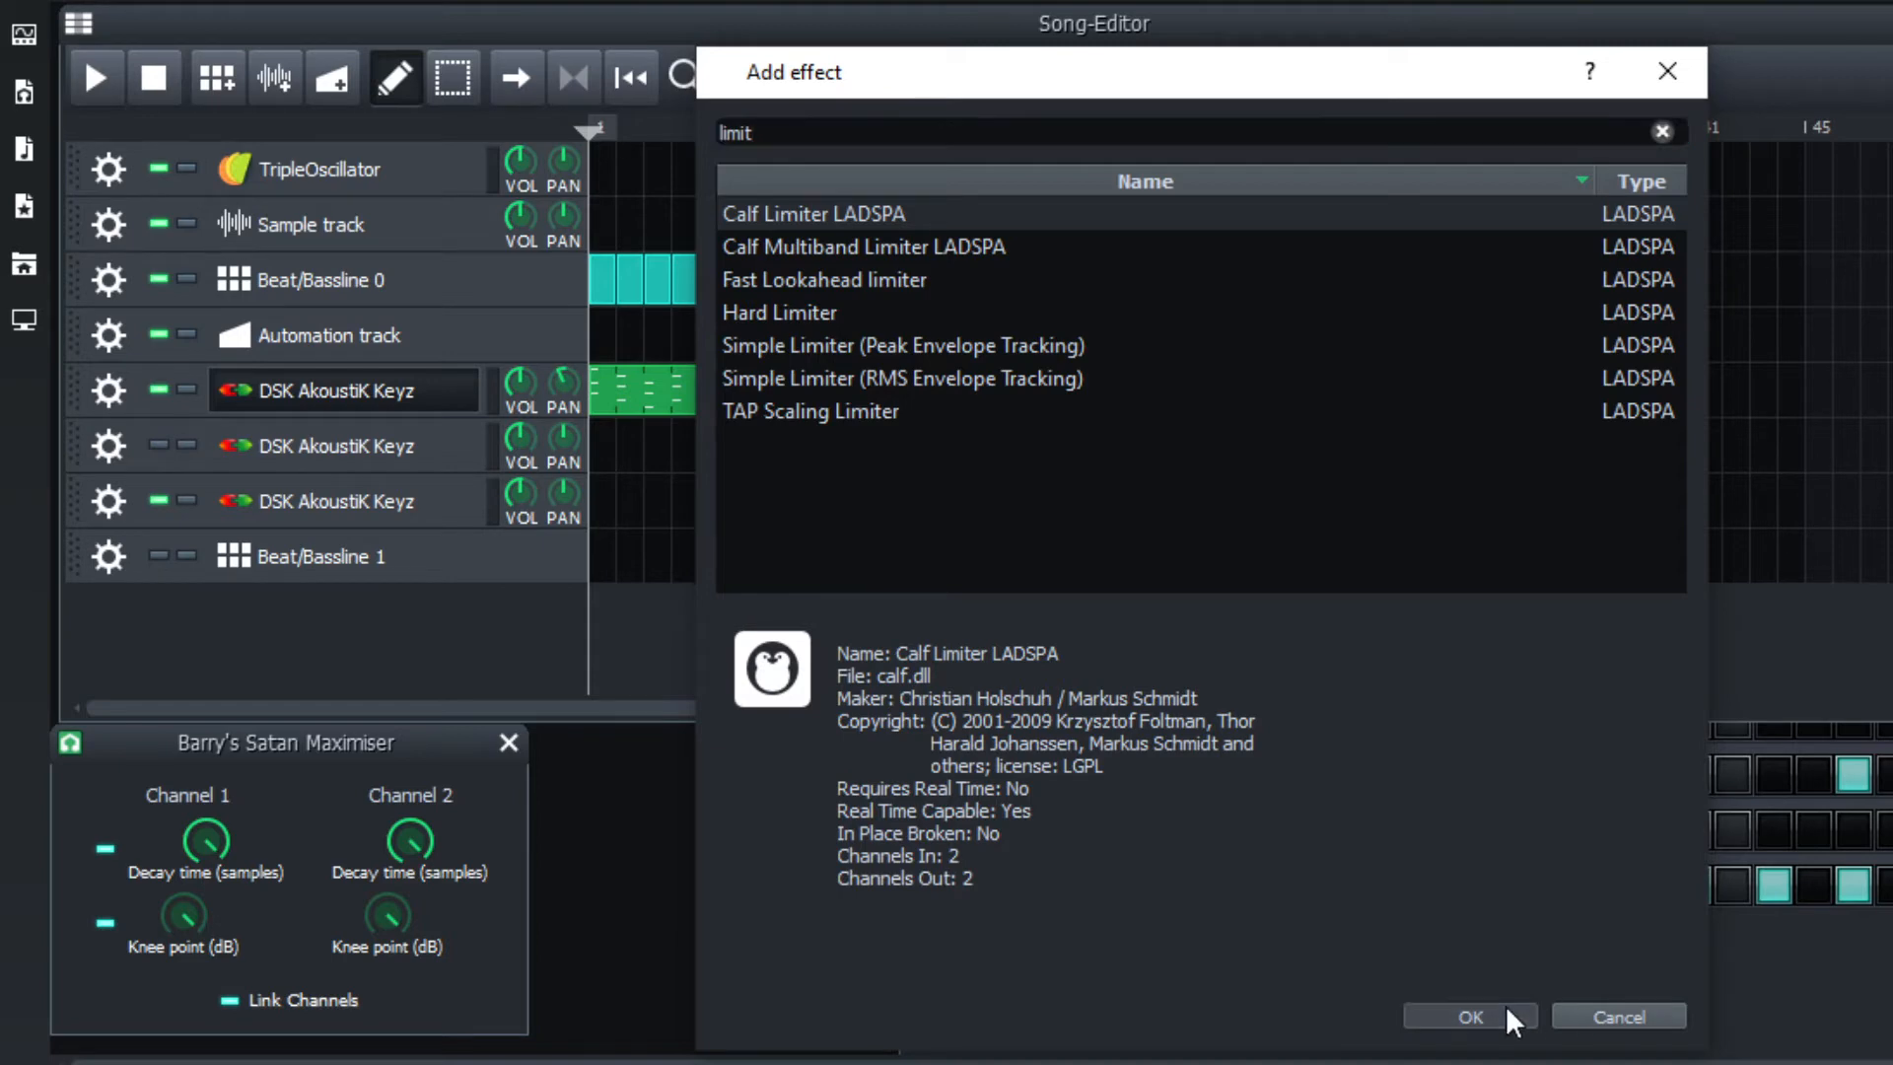
Play the song while switching the Calf Limiter off and back on to compare the sound, and stop playback.
left_click(95, 78)
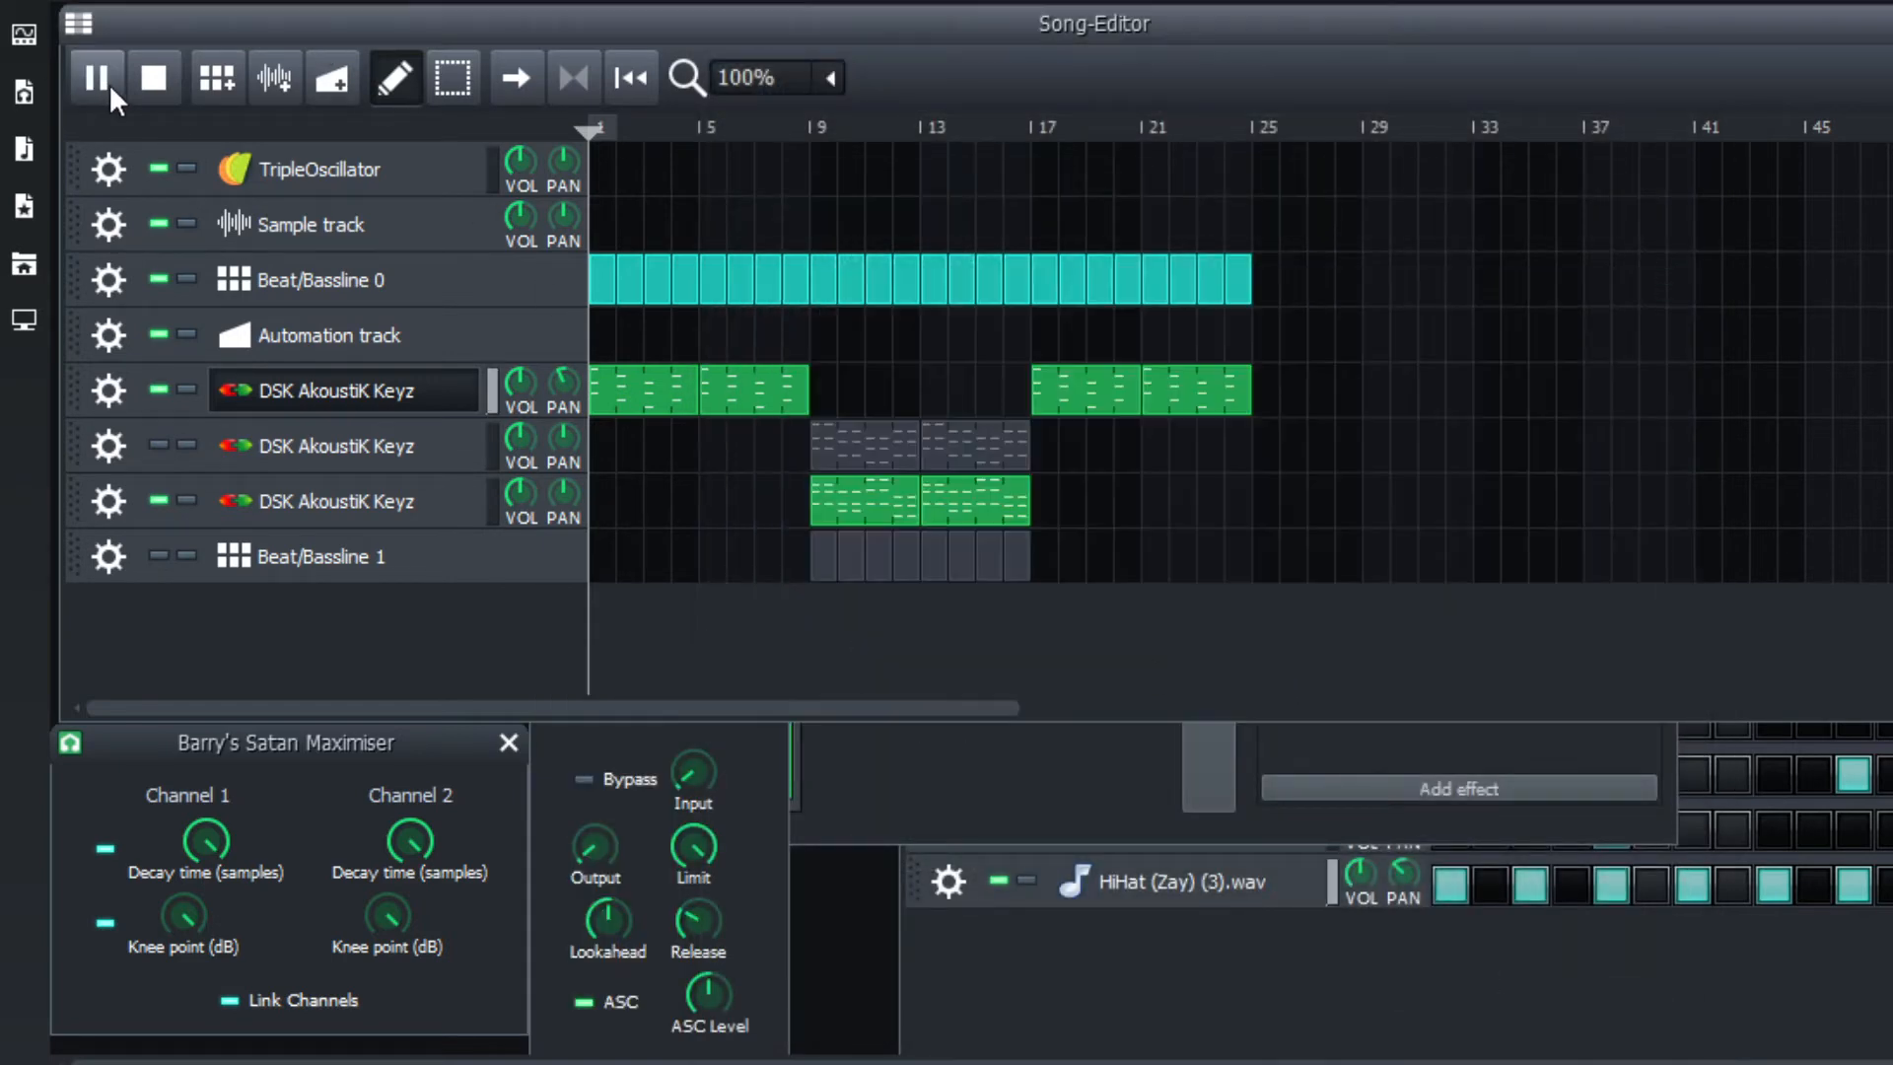
left_click(1489, 706)
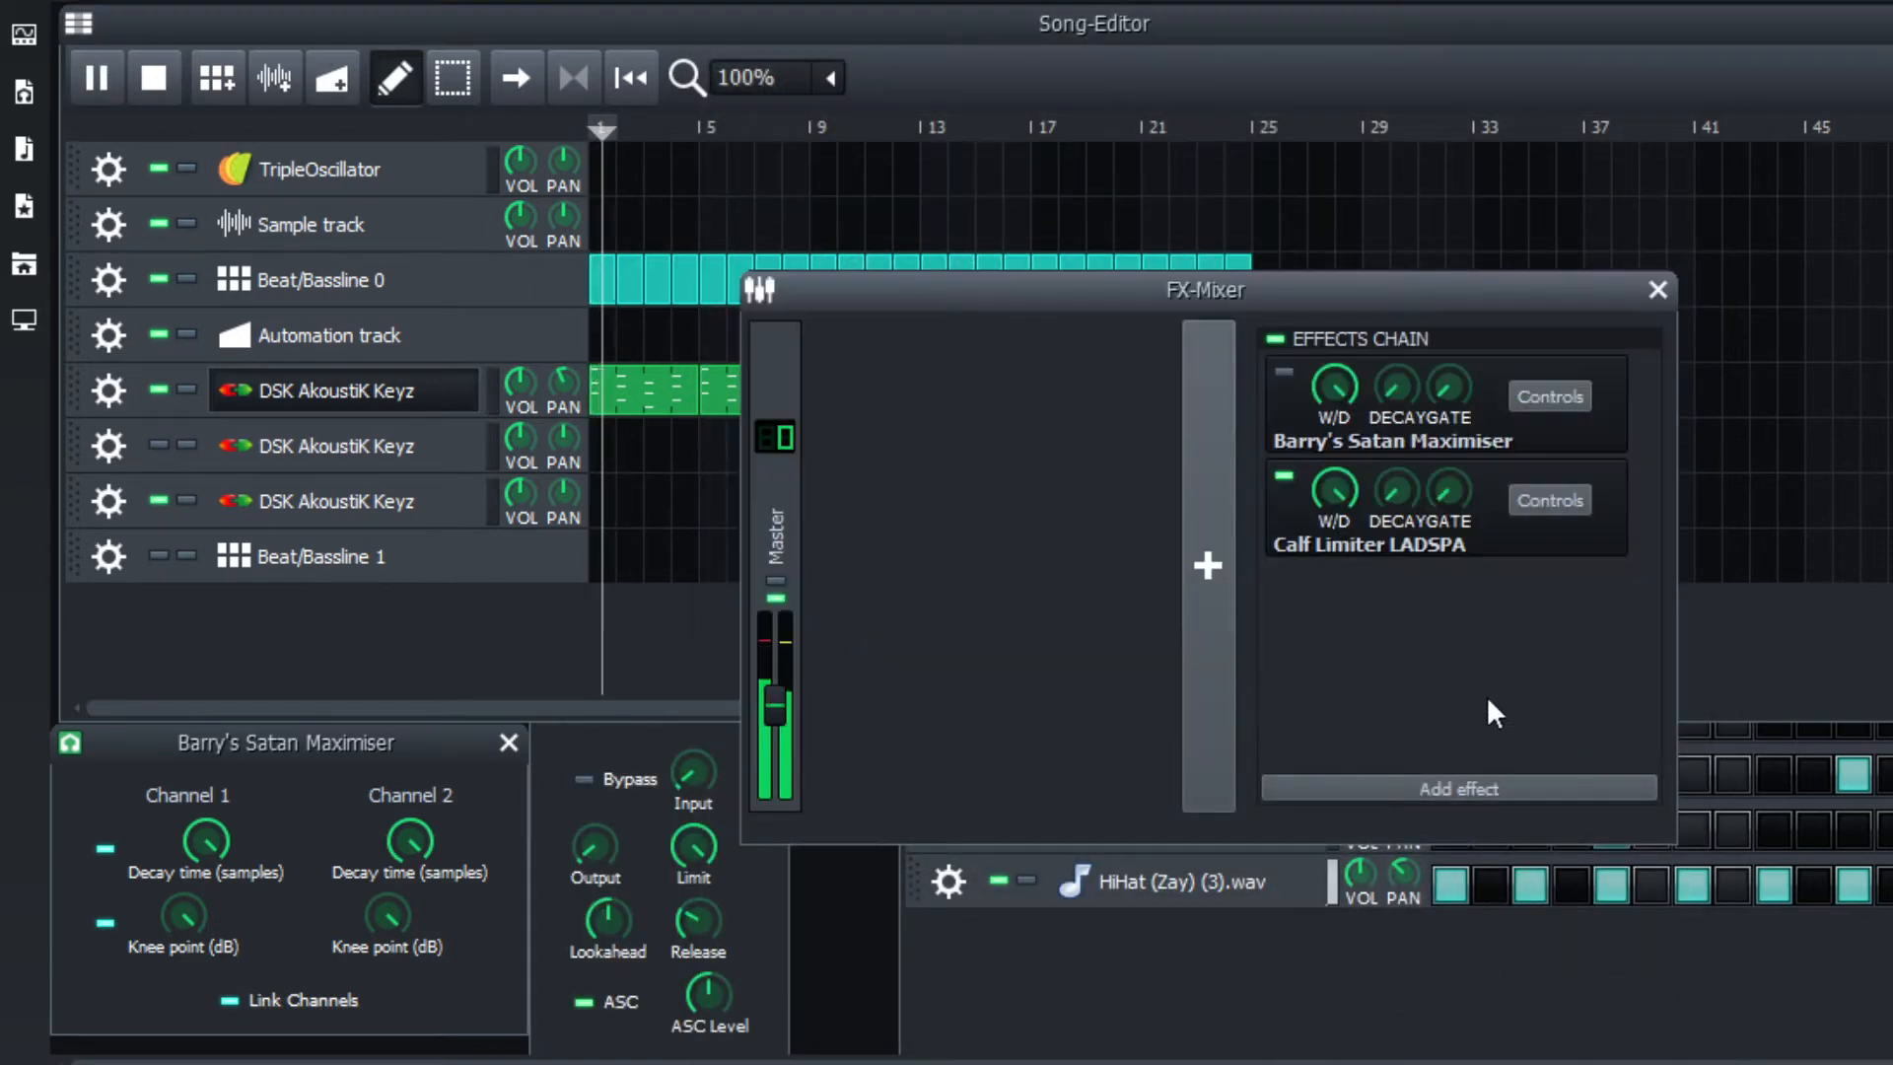
left_click(1285, 476)
left_click(1285, 476)
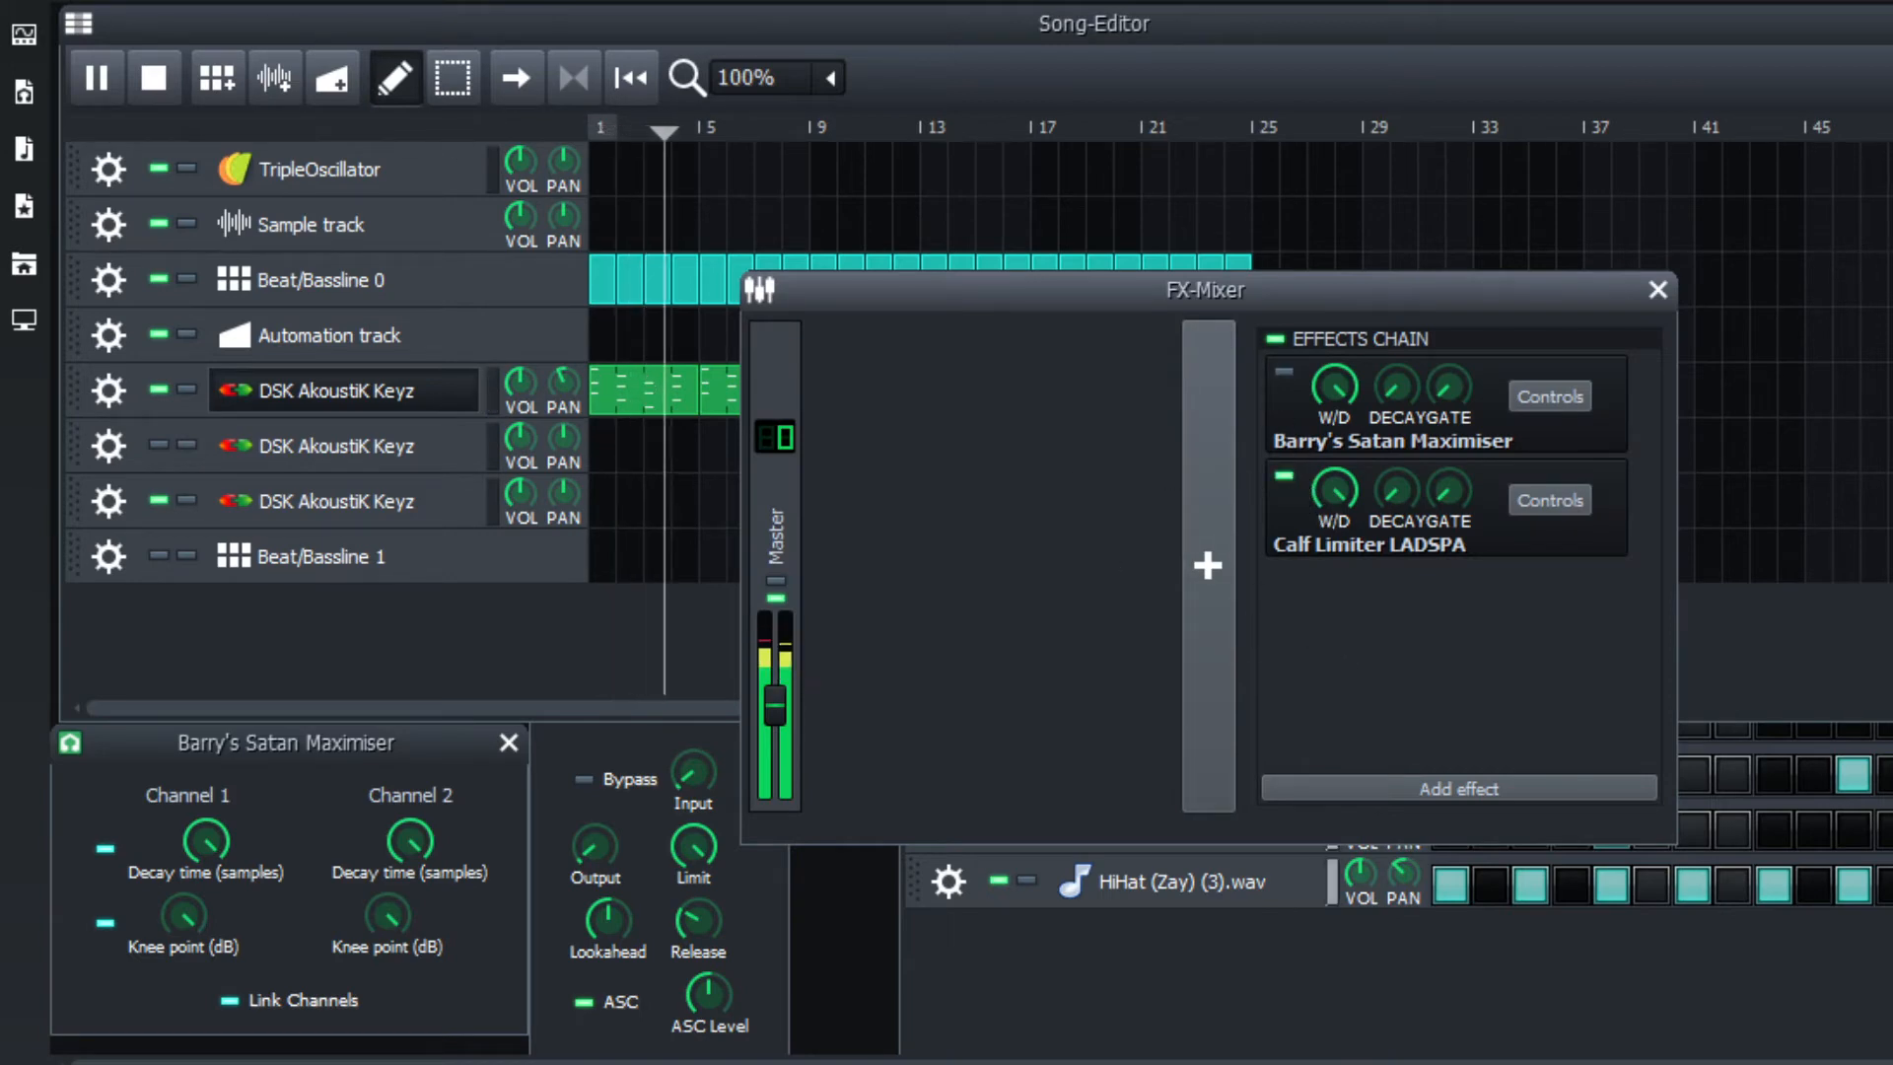
key("space")
left_click(1321, 832)
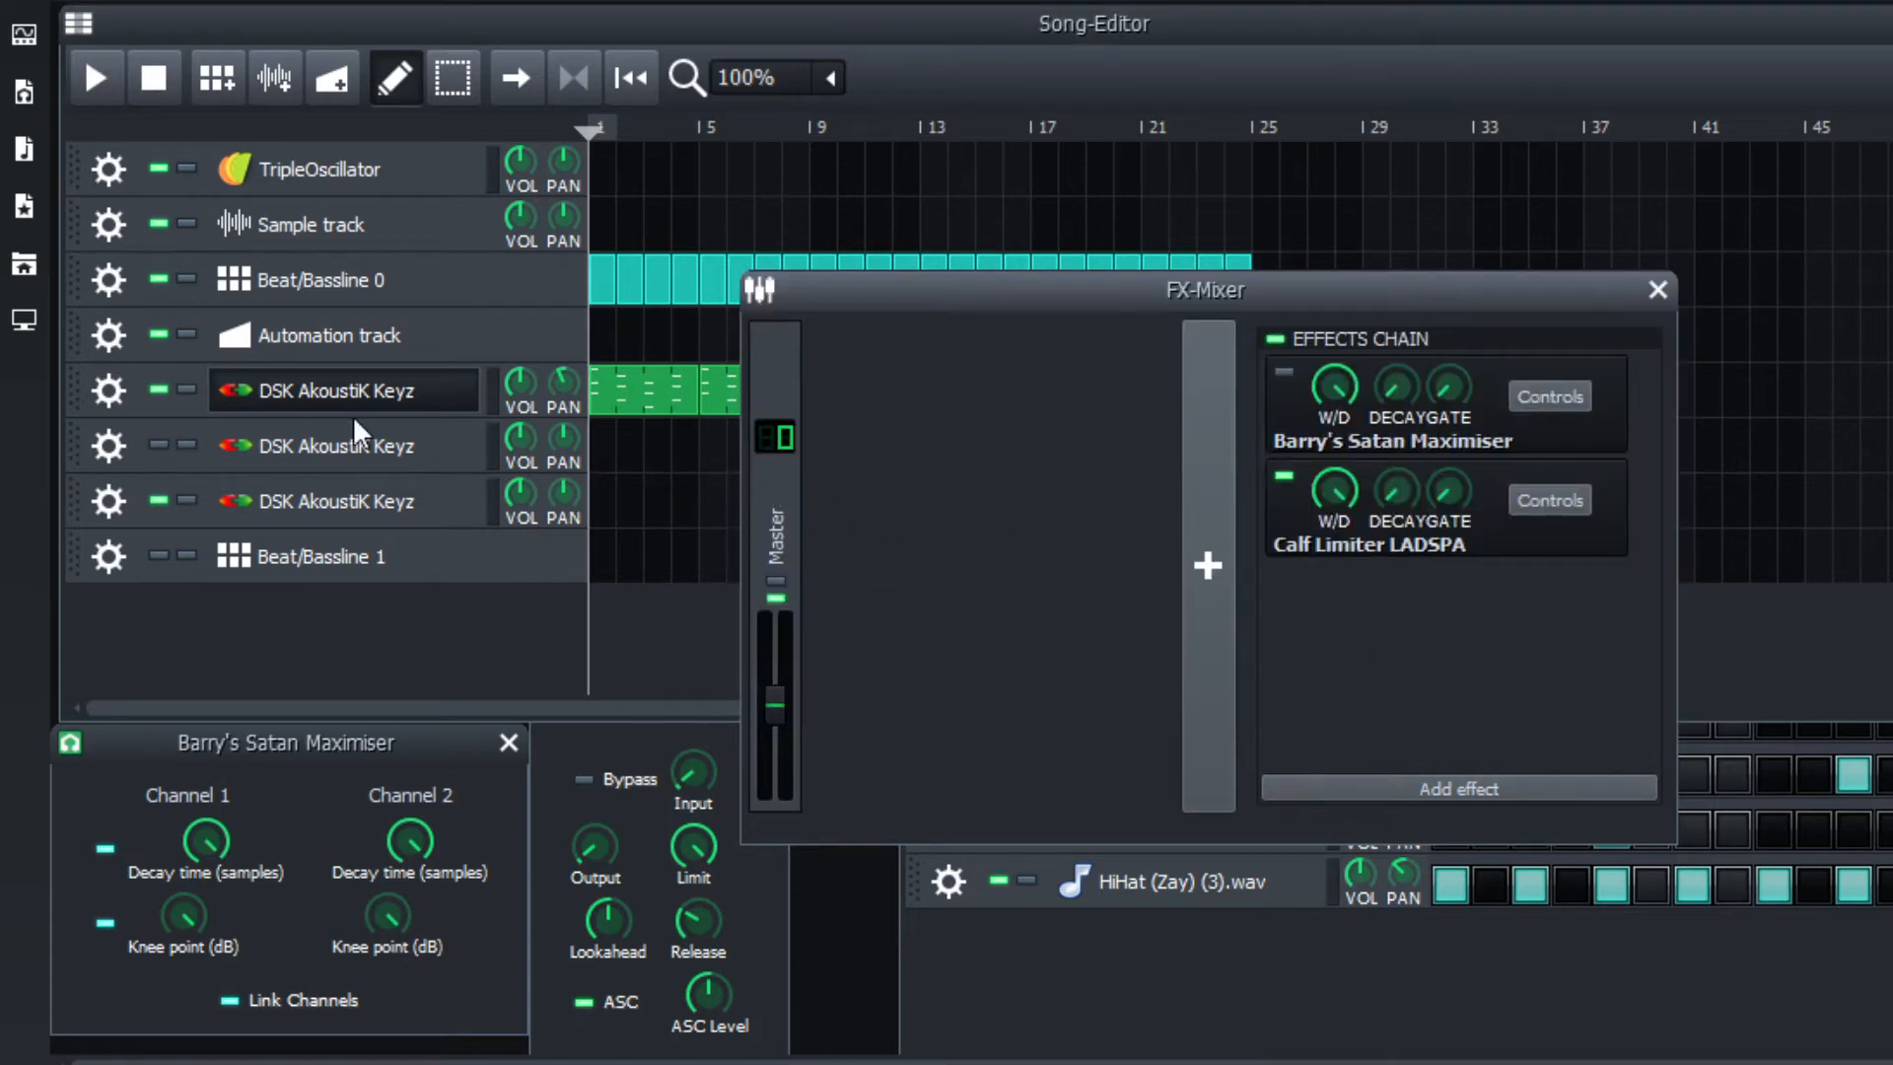
Switch to the lesson objectives slide, draw check marks beside items 1, 2 and 4, and return to LMMS.
key("alt+Tab")
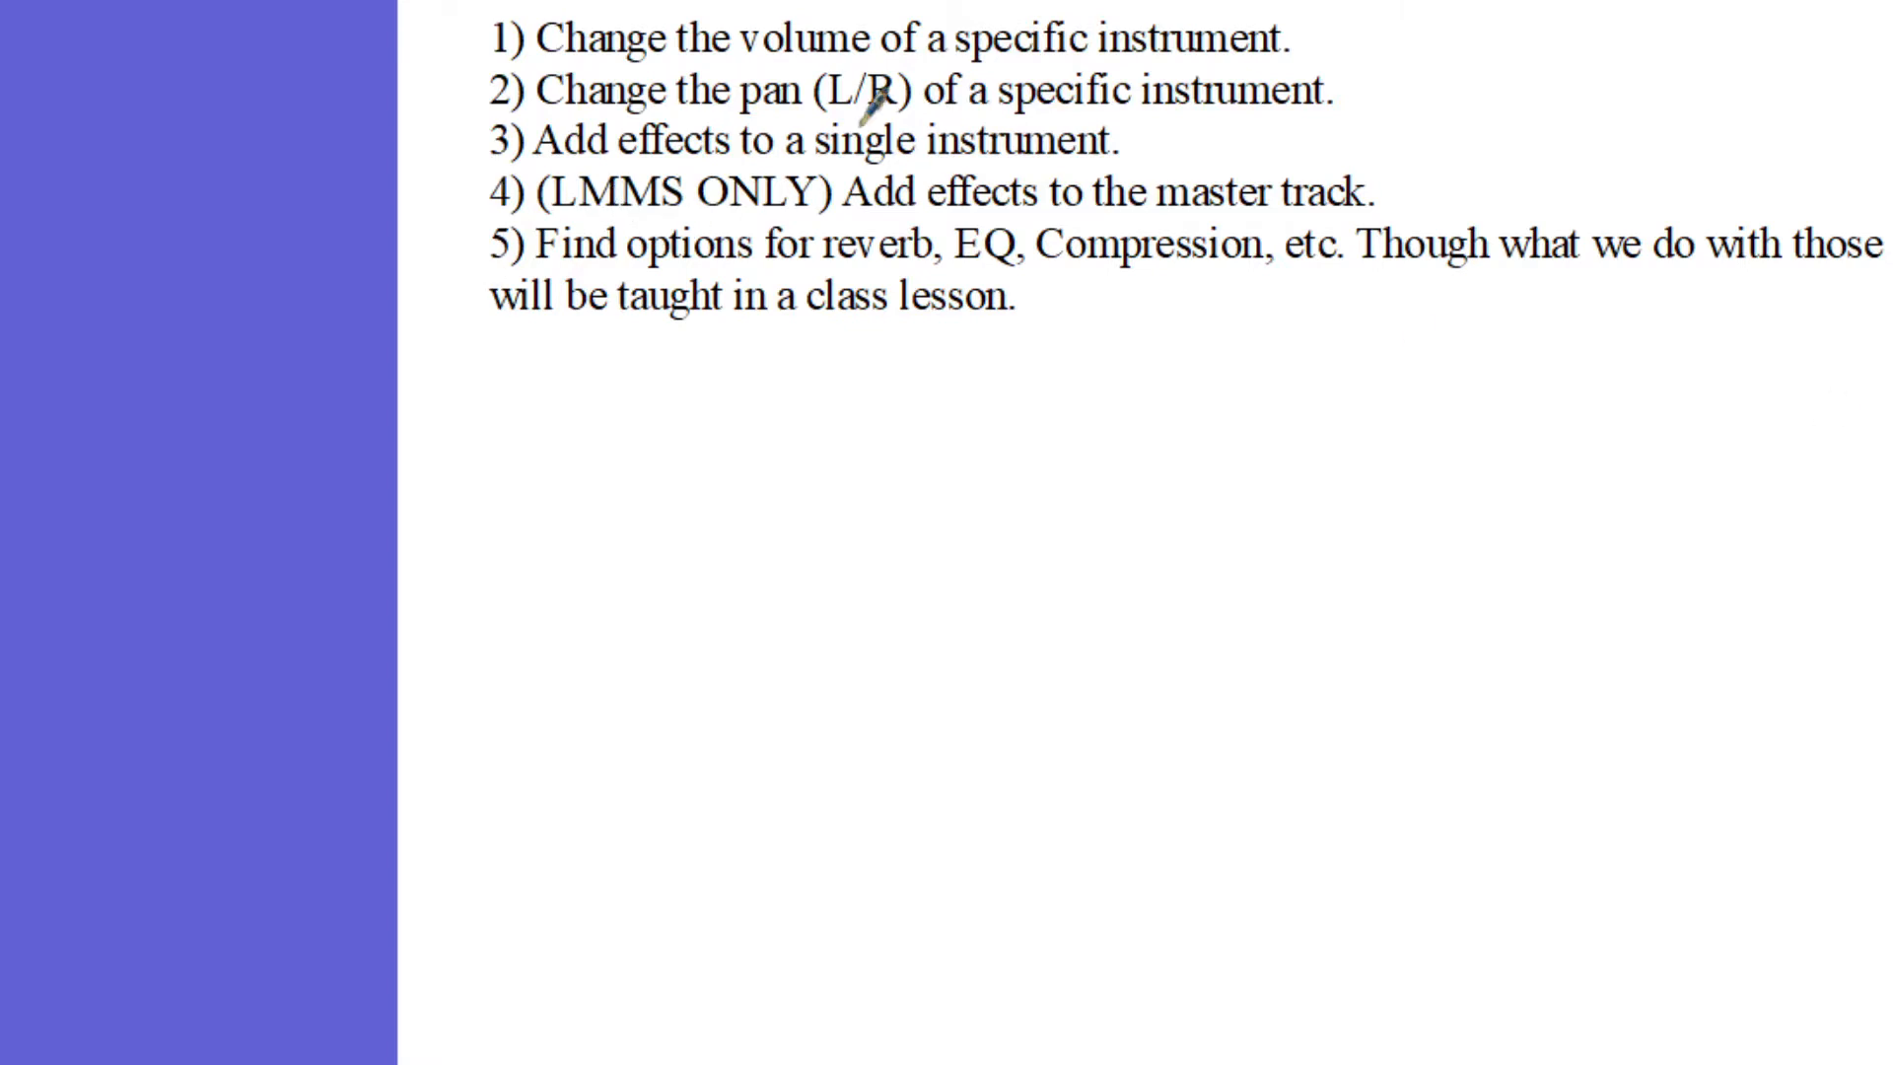
left_click_drag(467, 38, 493, 14)
left_click_drag(460, 98, 498, 57)
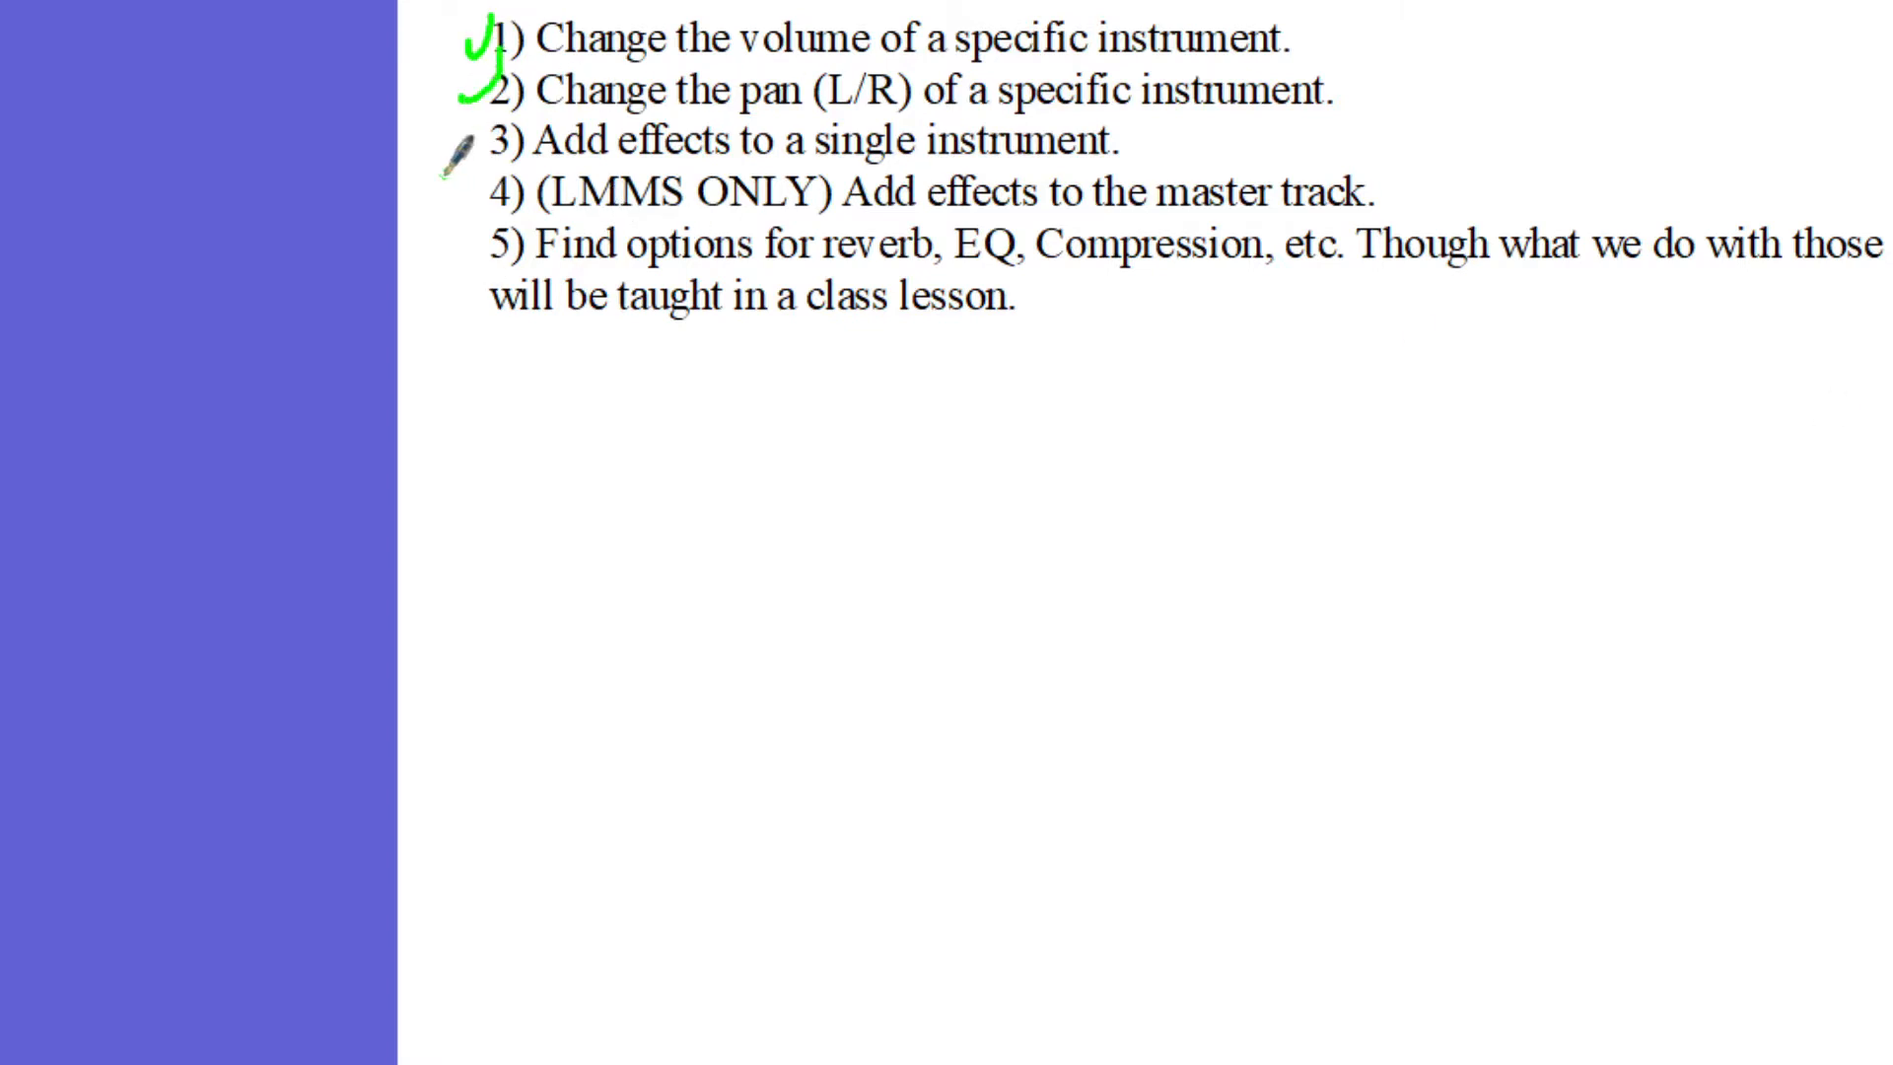
left_click_drag(464, 197, 511, 160)
key("alt+Tab")
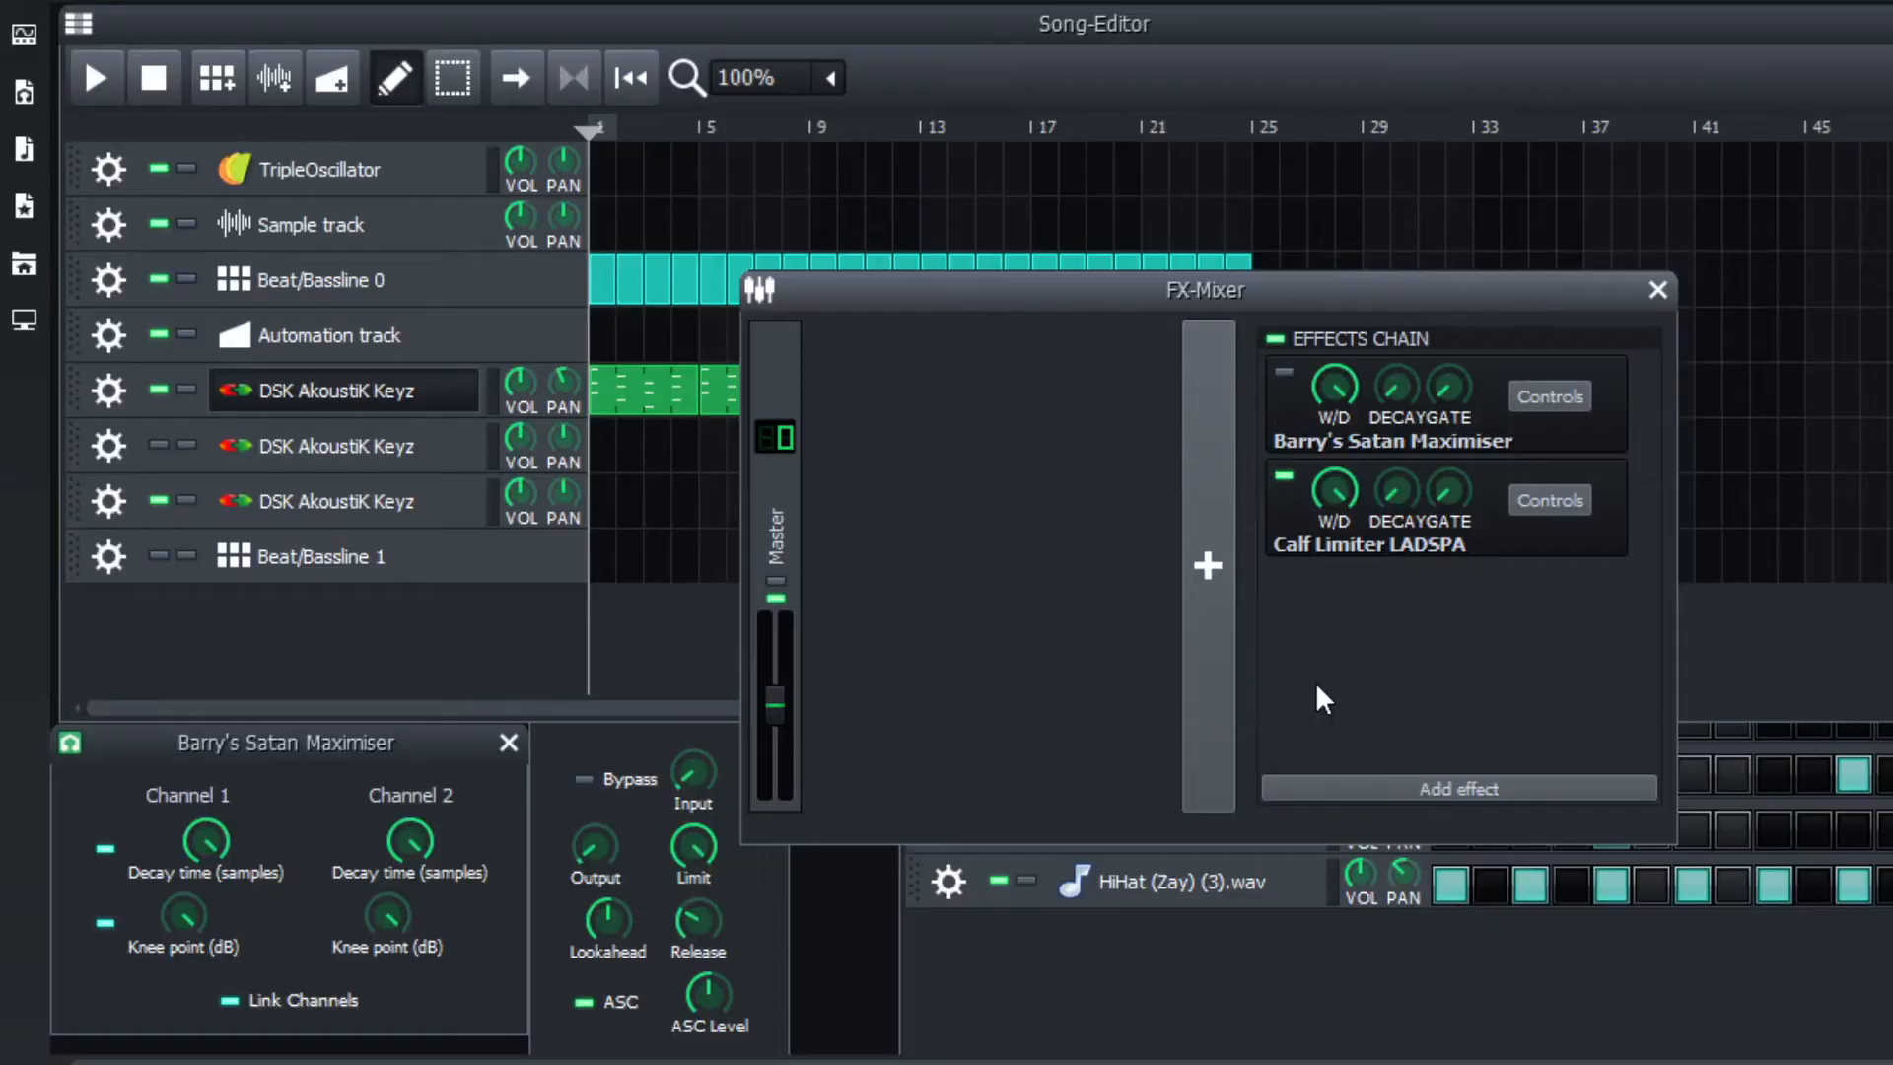
Add a new channel to the FX-Mixer and route the upper DSK AkoustiK Keyz instrument to FX channel 1.
left_click(1202, 475)
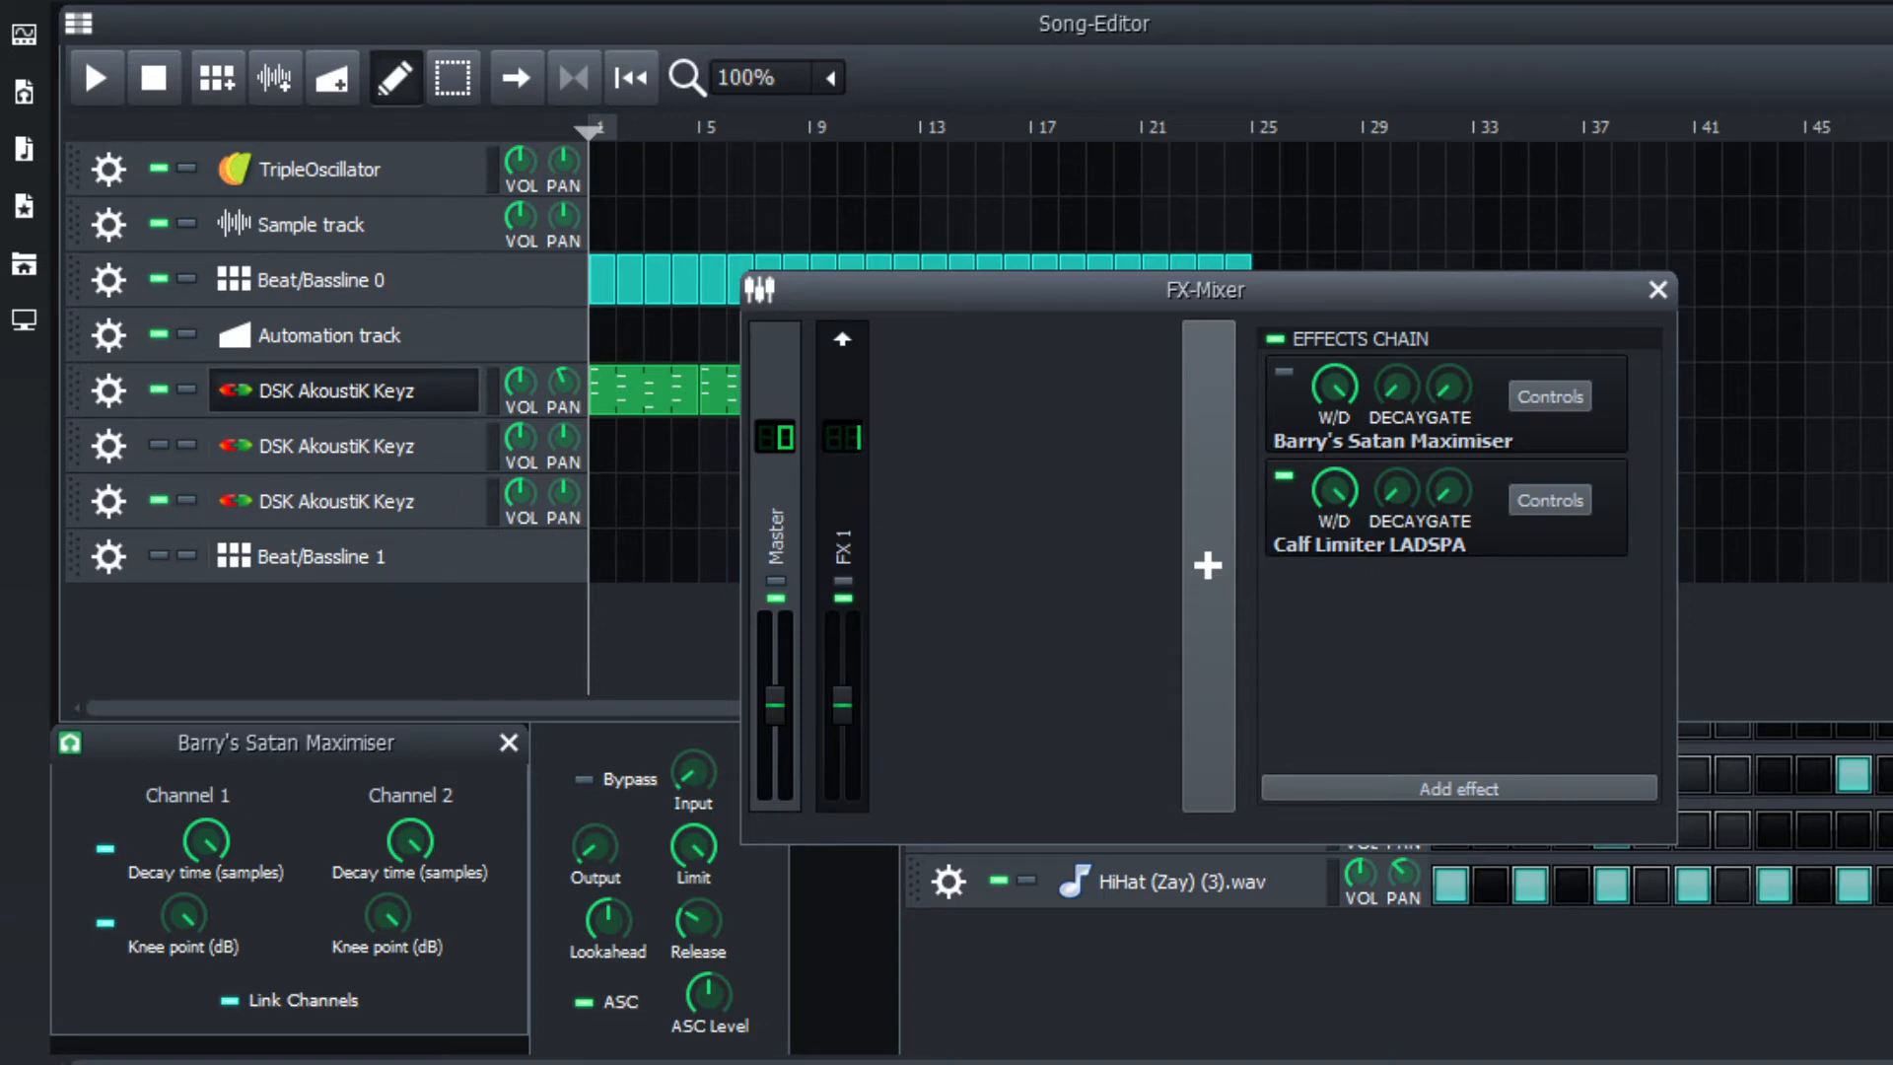
left_click(325, 406)
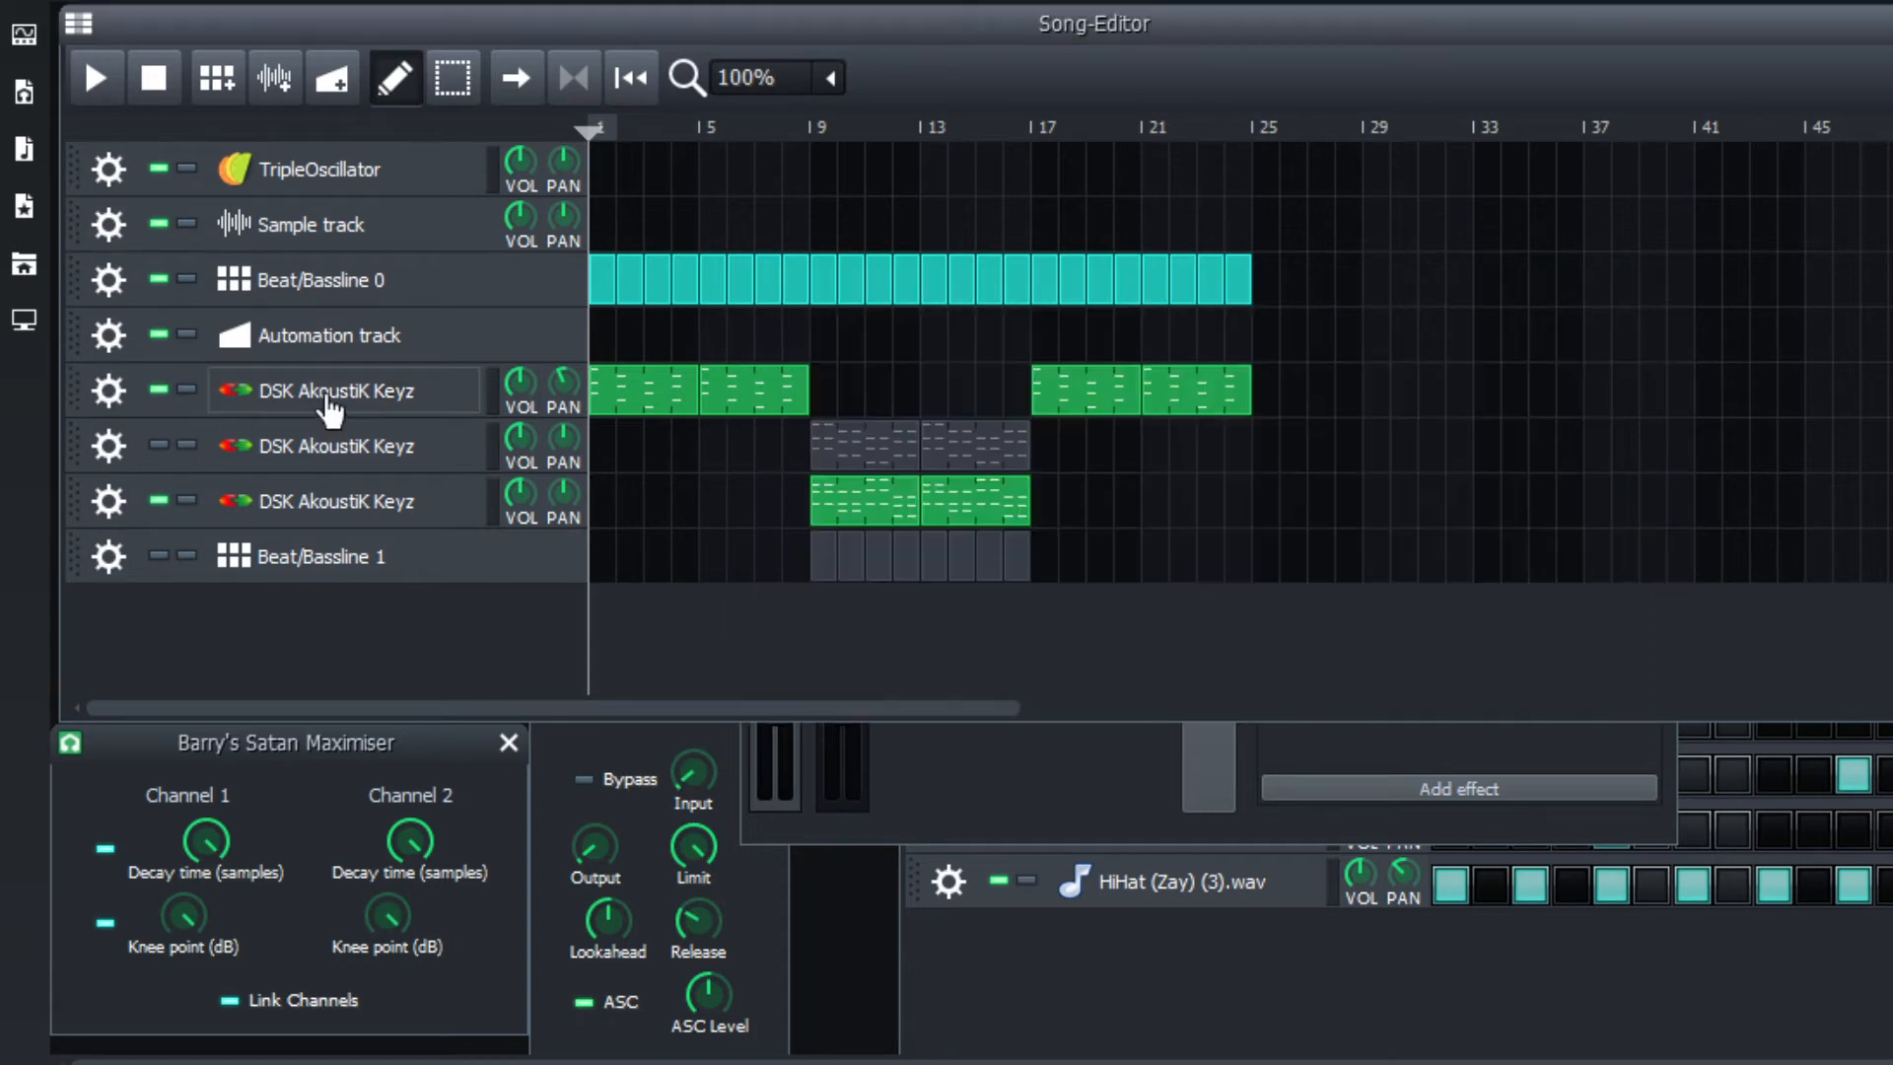
double_click(323, 405)
left_click(227, 402)
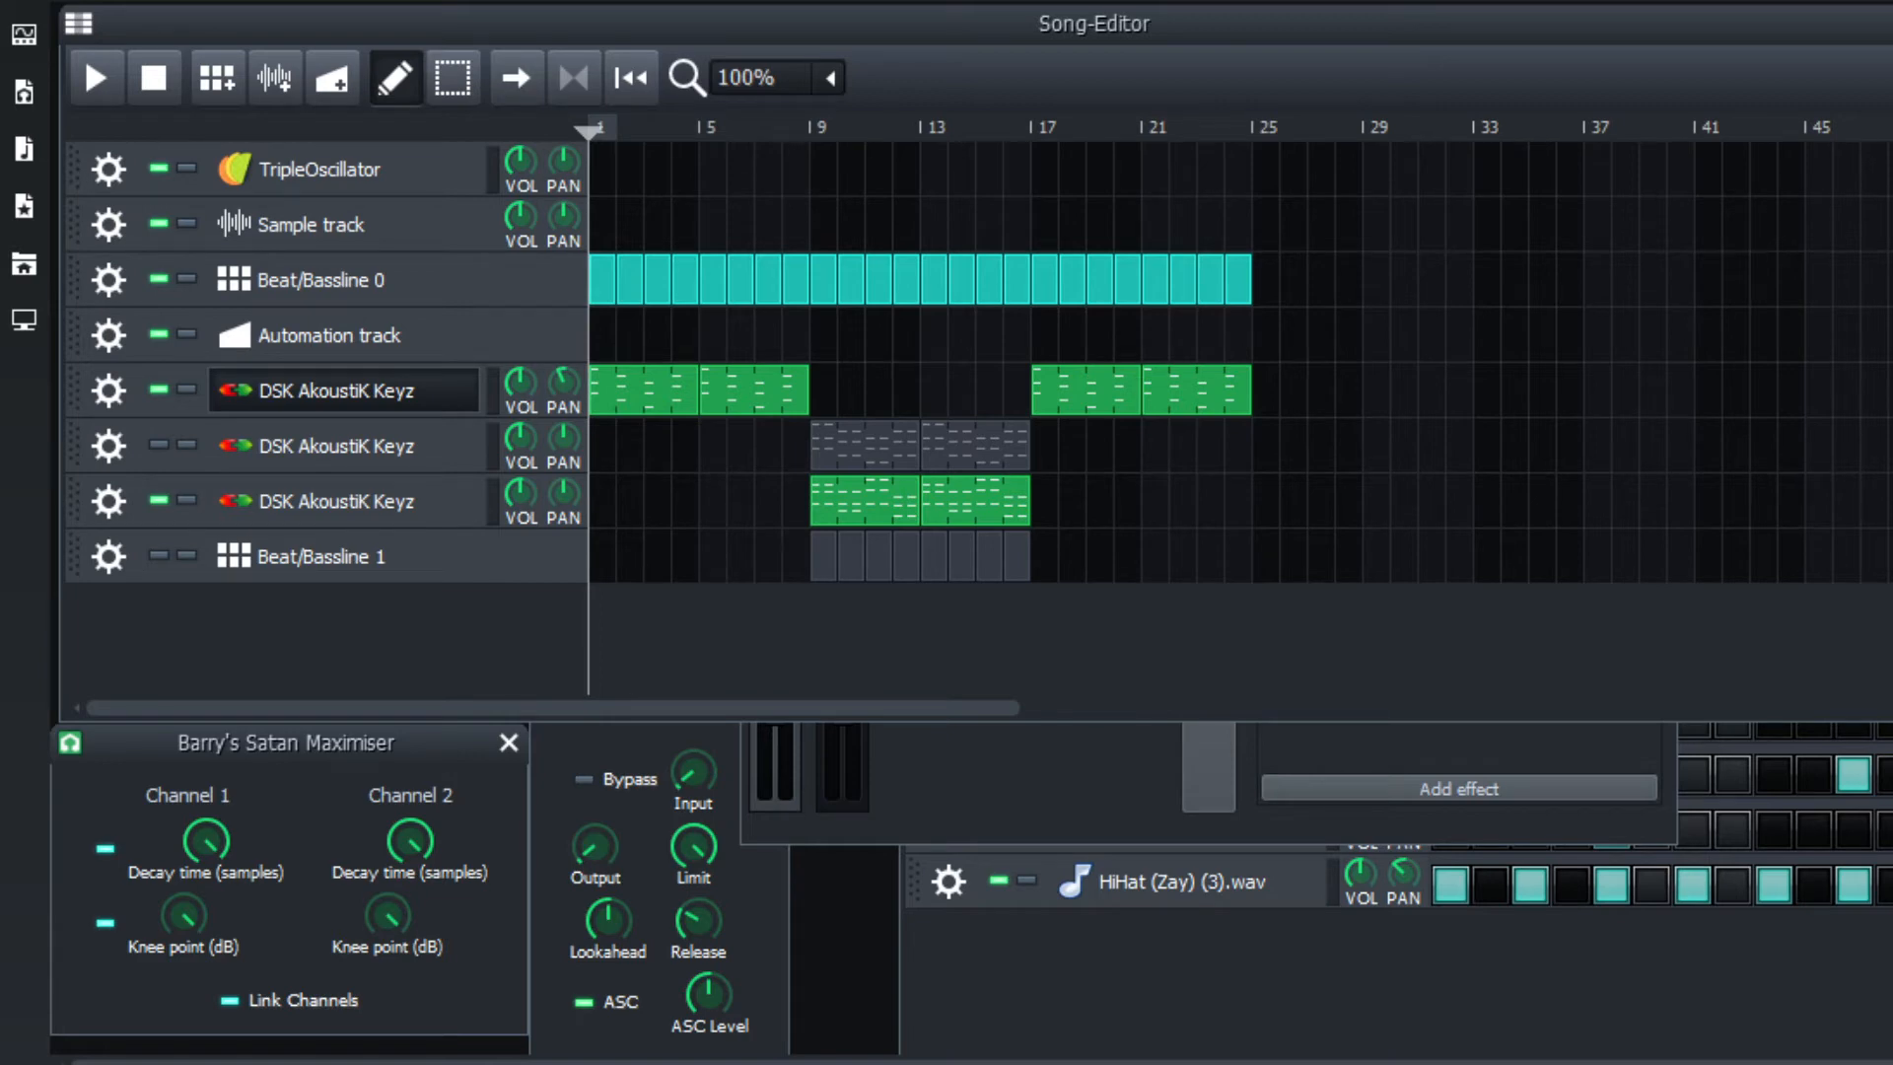
left_click_drag(1595, 318, 1582, 273)
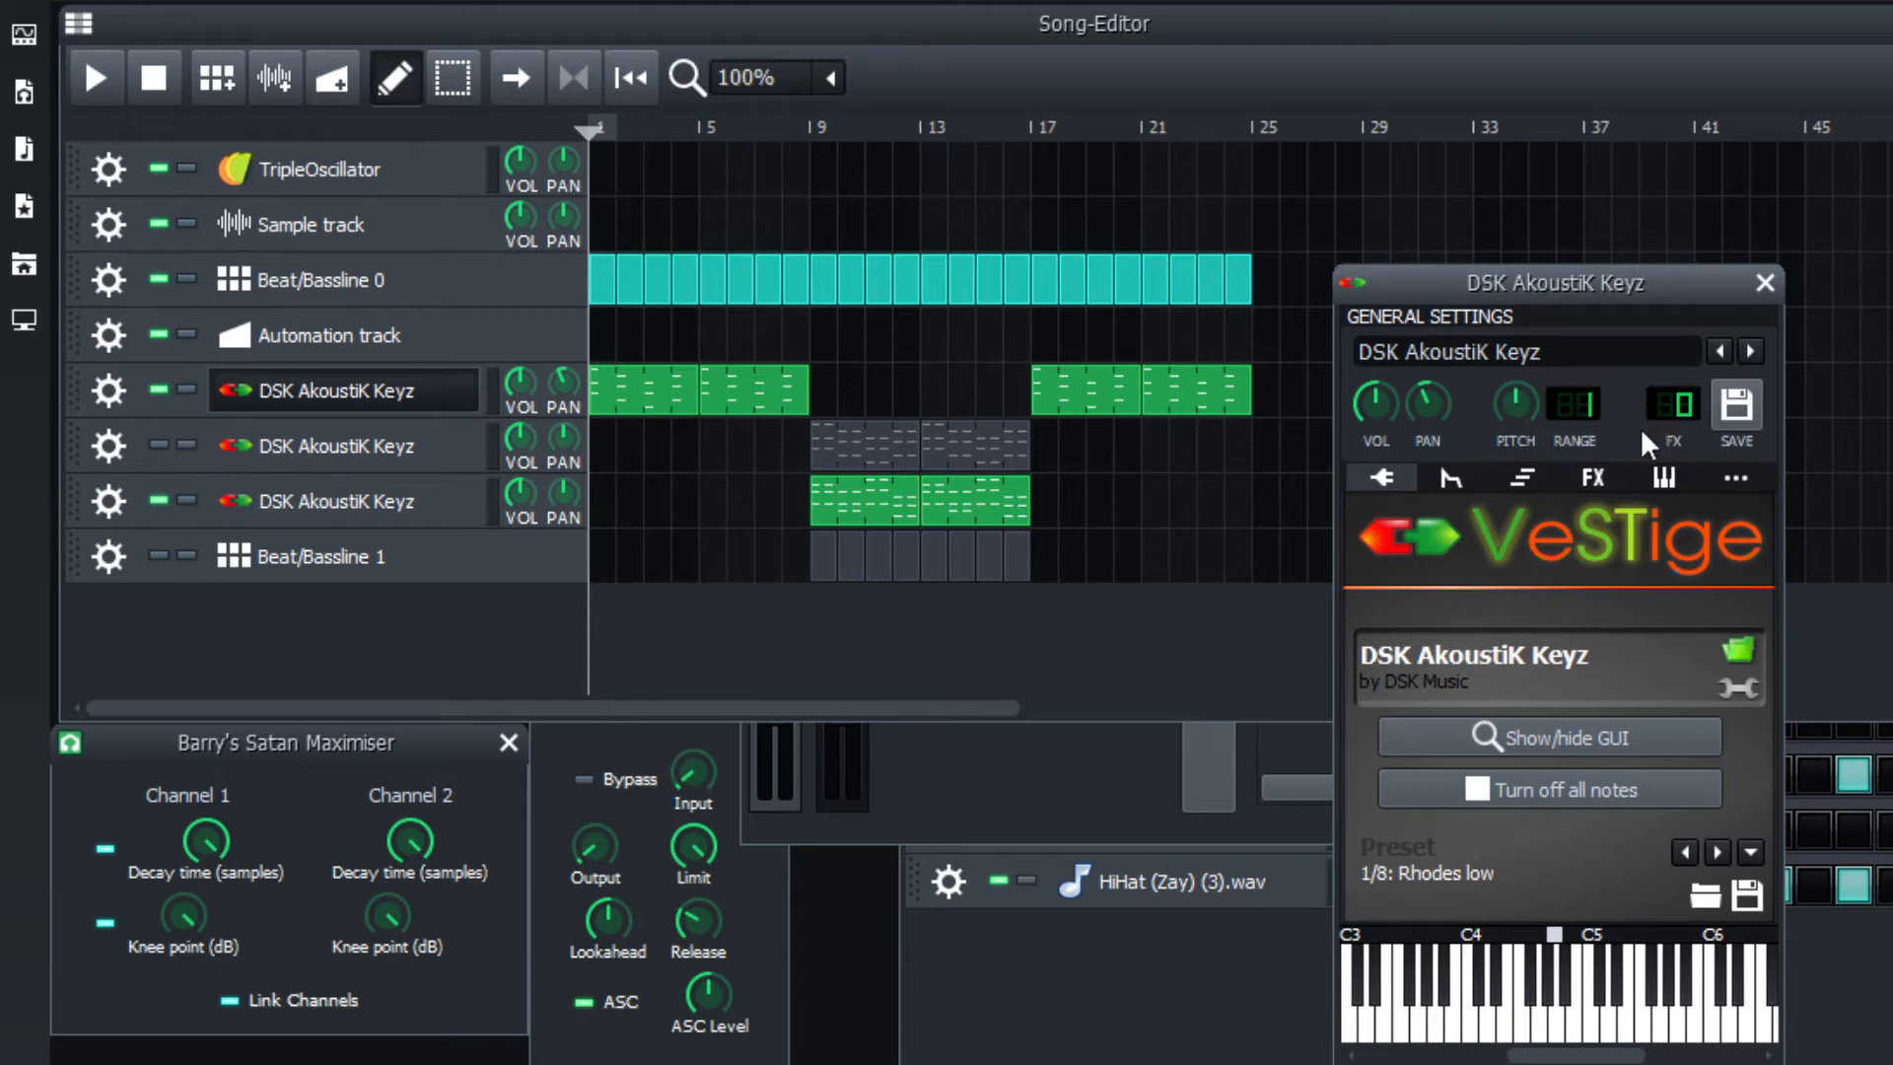
left_click_drag(1667, 405, 1668, 402)
left_click(931, 790)
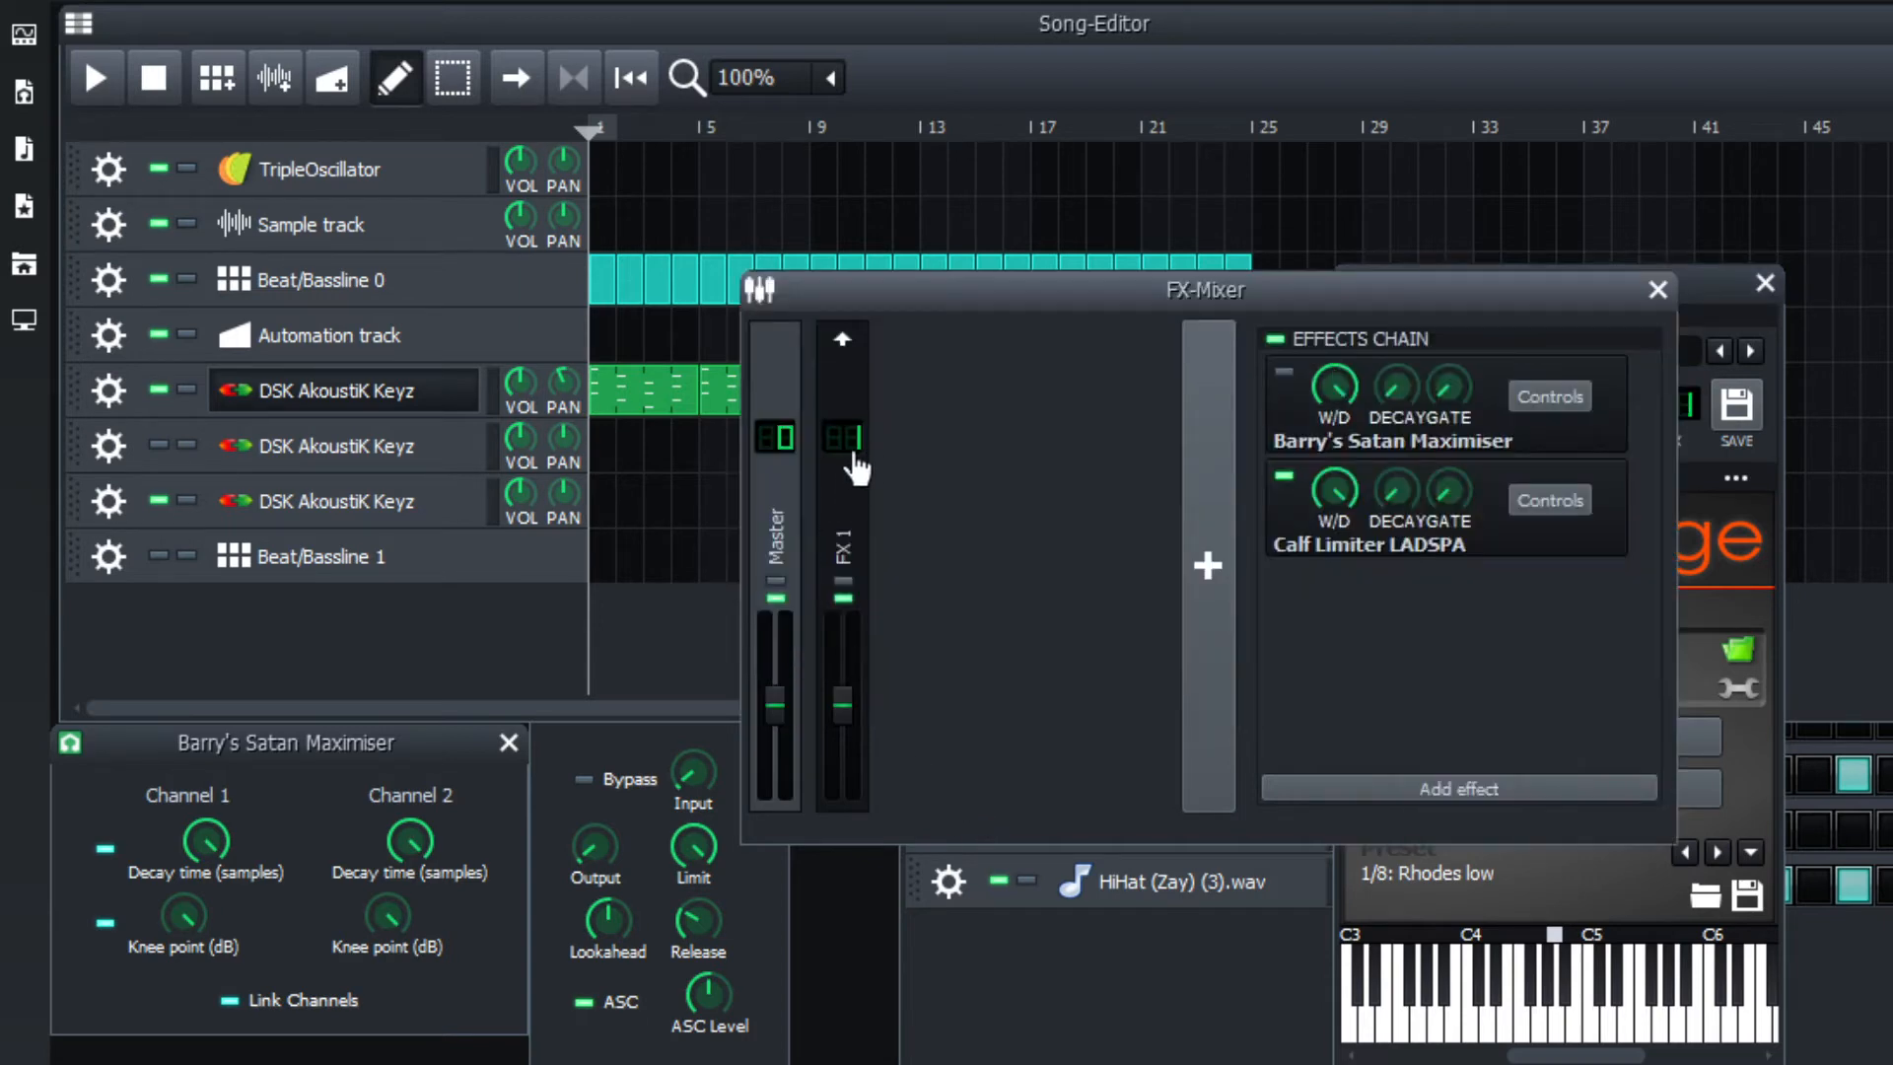
left_click(1731, 488)
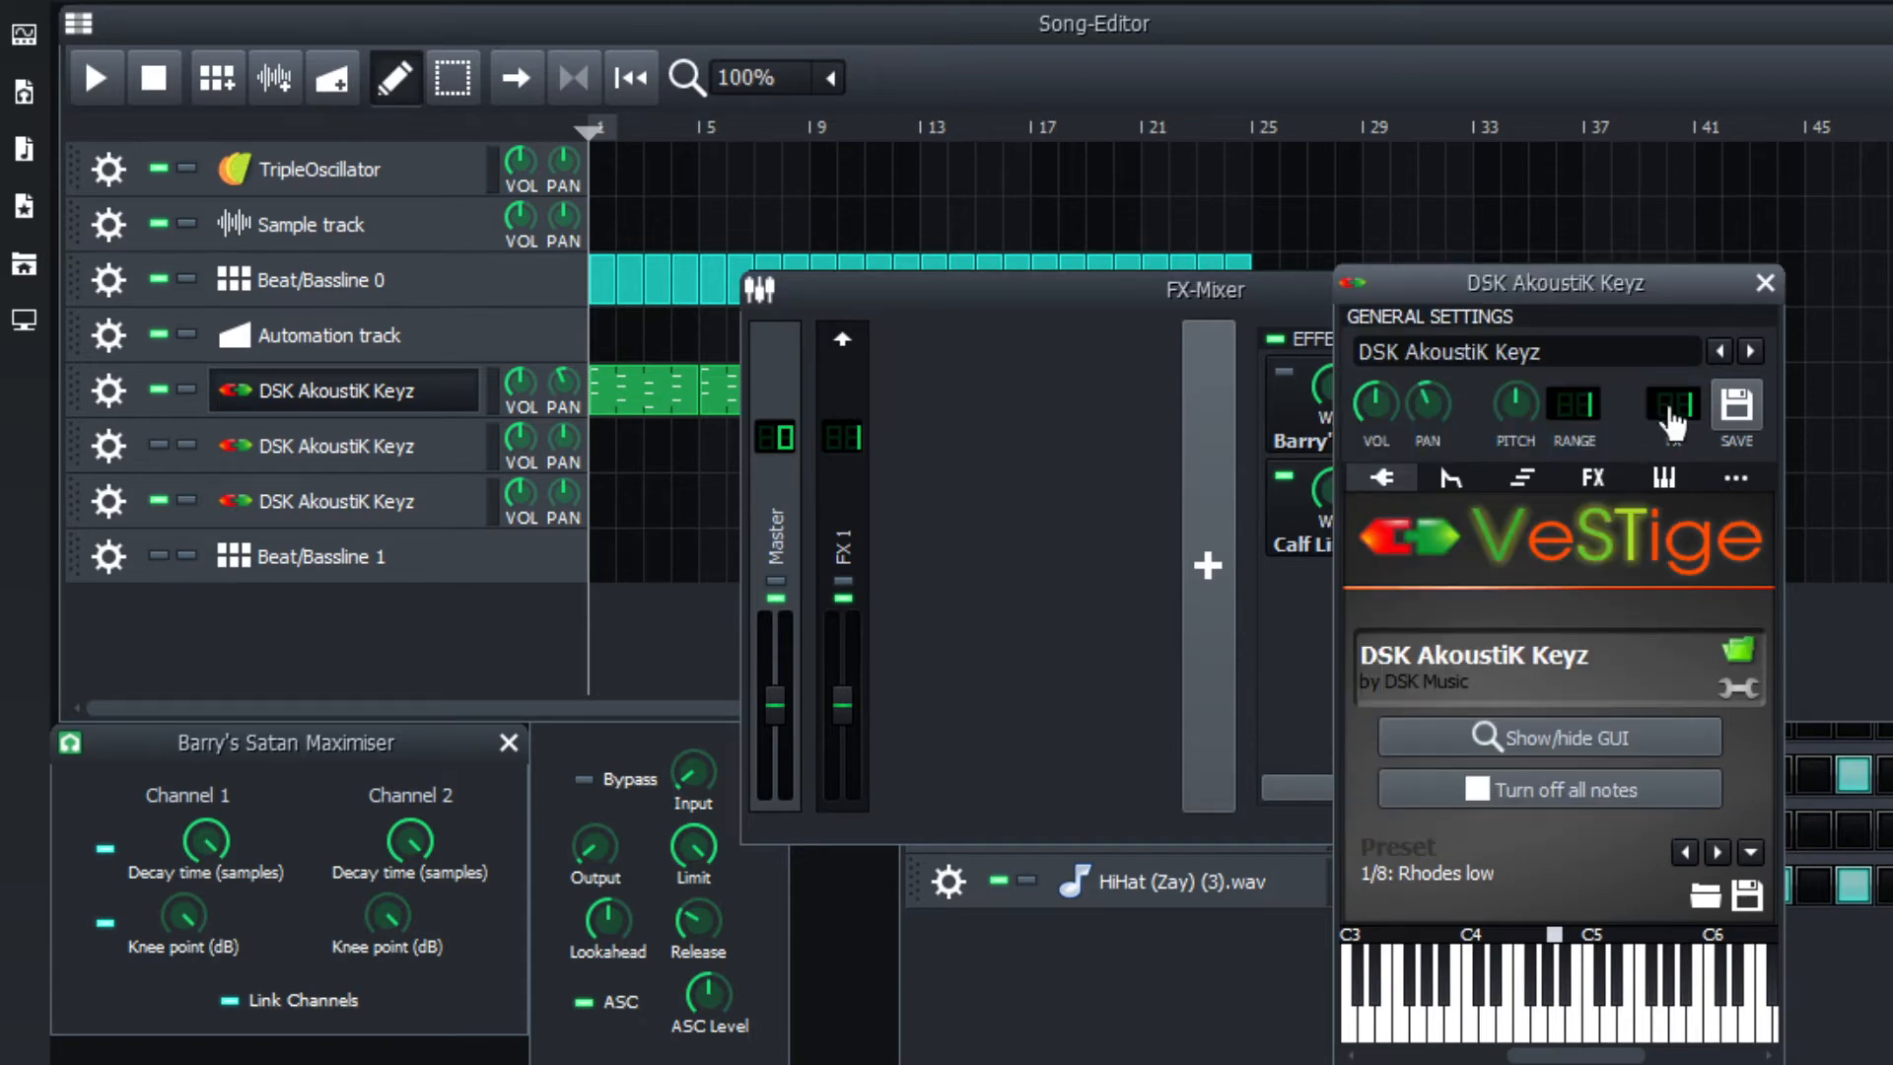
Search the effects for "reverb" and add C* Plate2x2 to the FX 1 channel's effects chain.
left_click(986, 460)
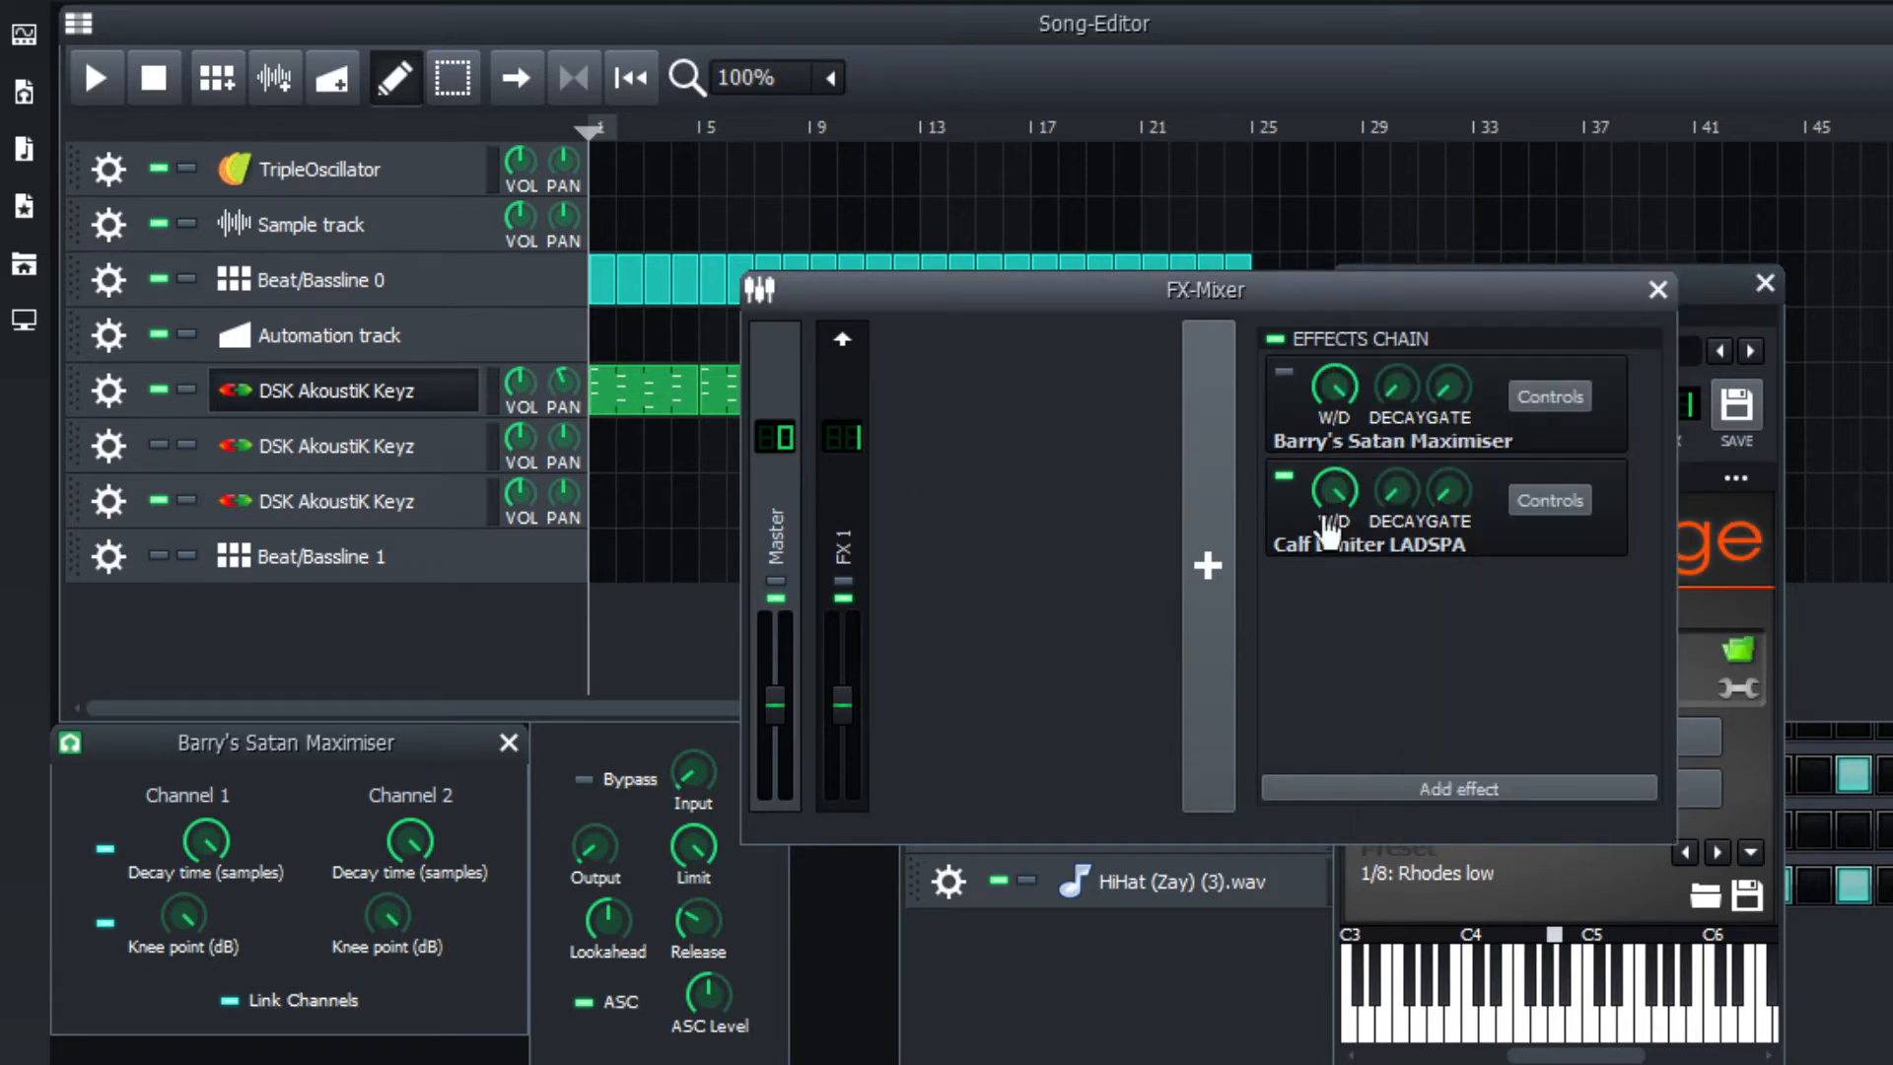
left_click(846, 503)
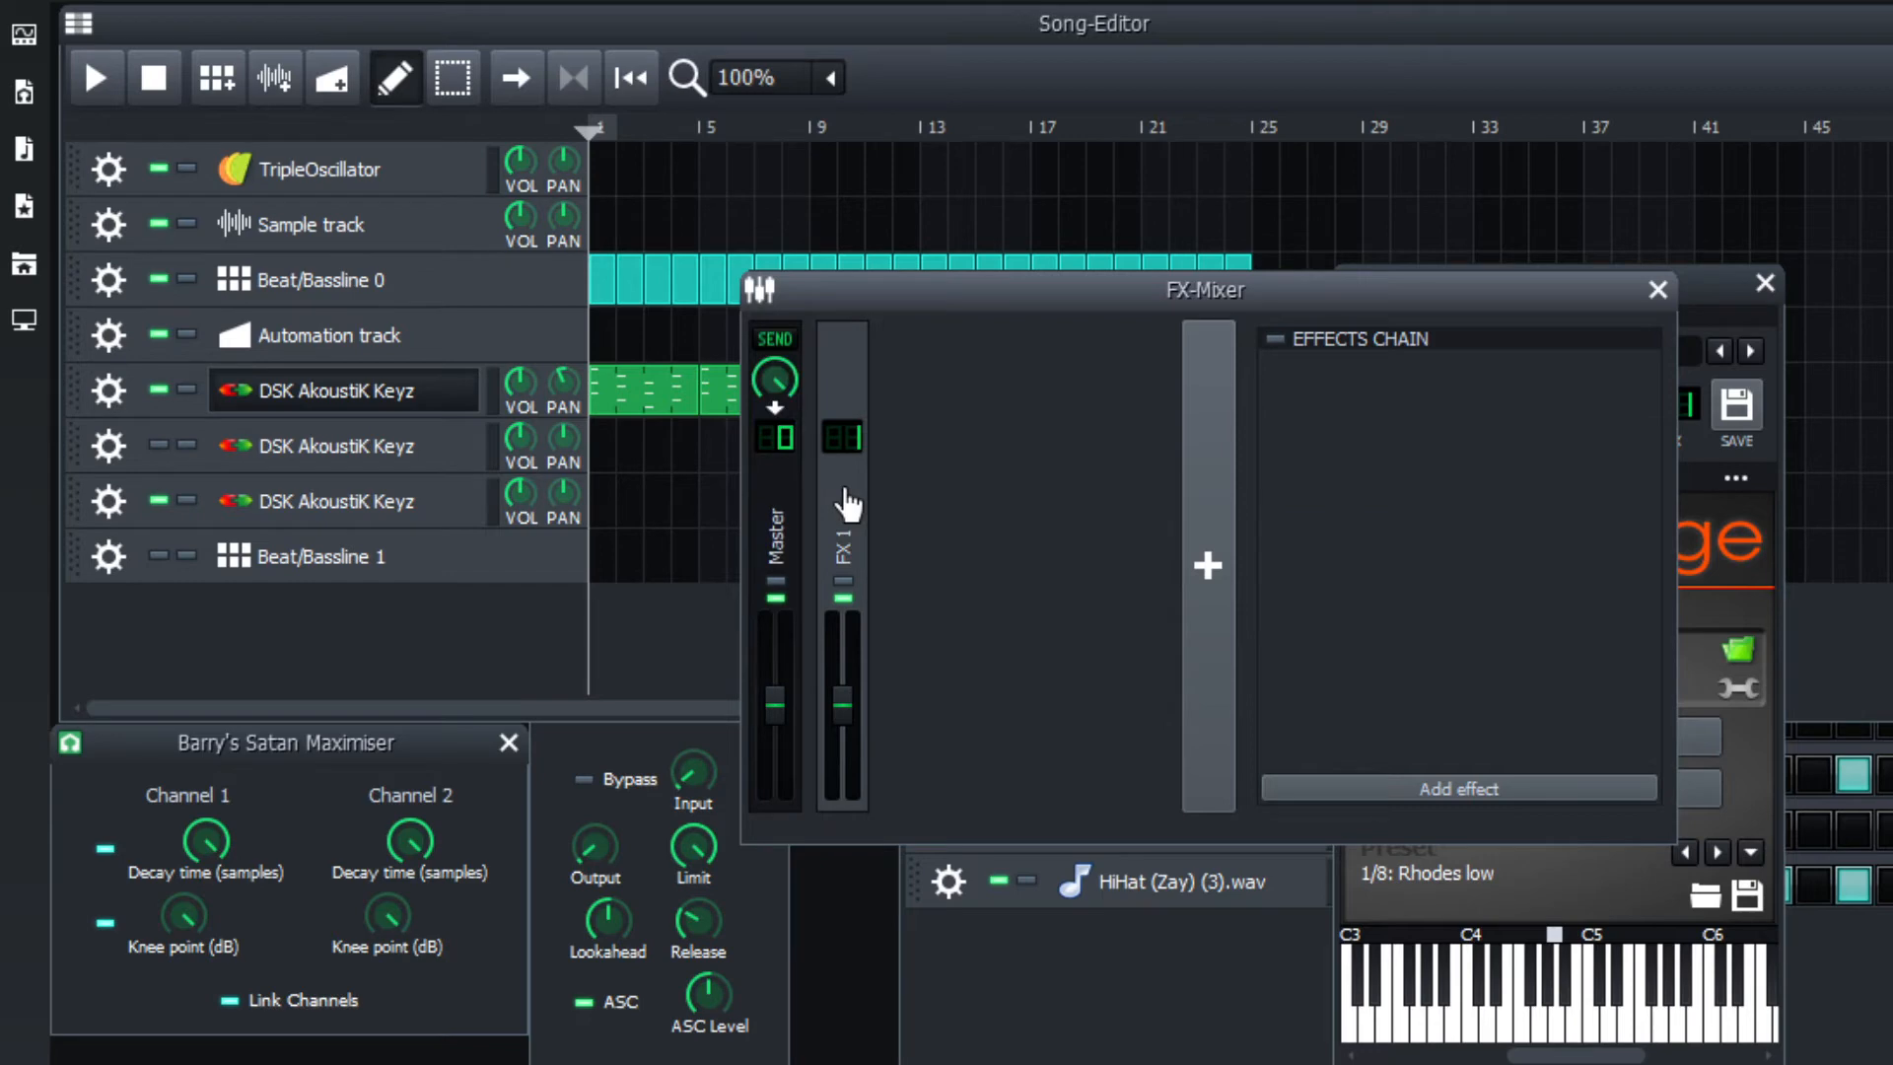
left_click(1476, 788)
type("reverb")
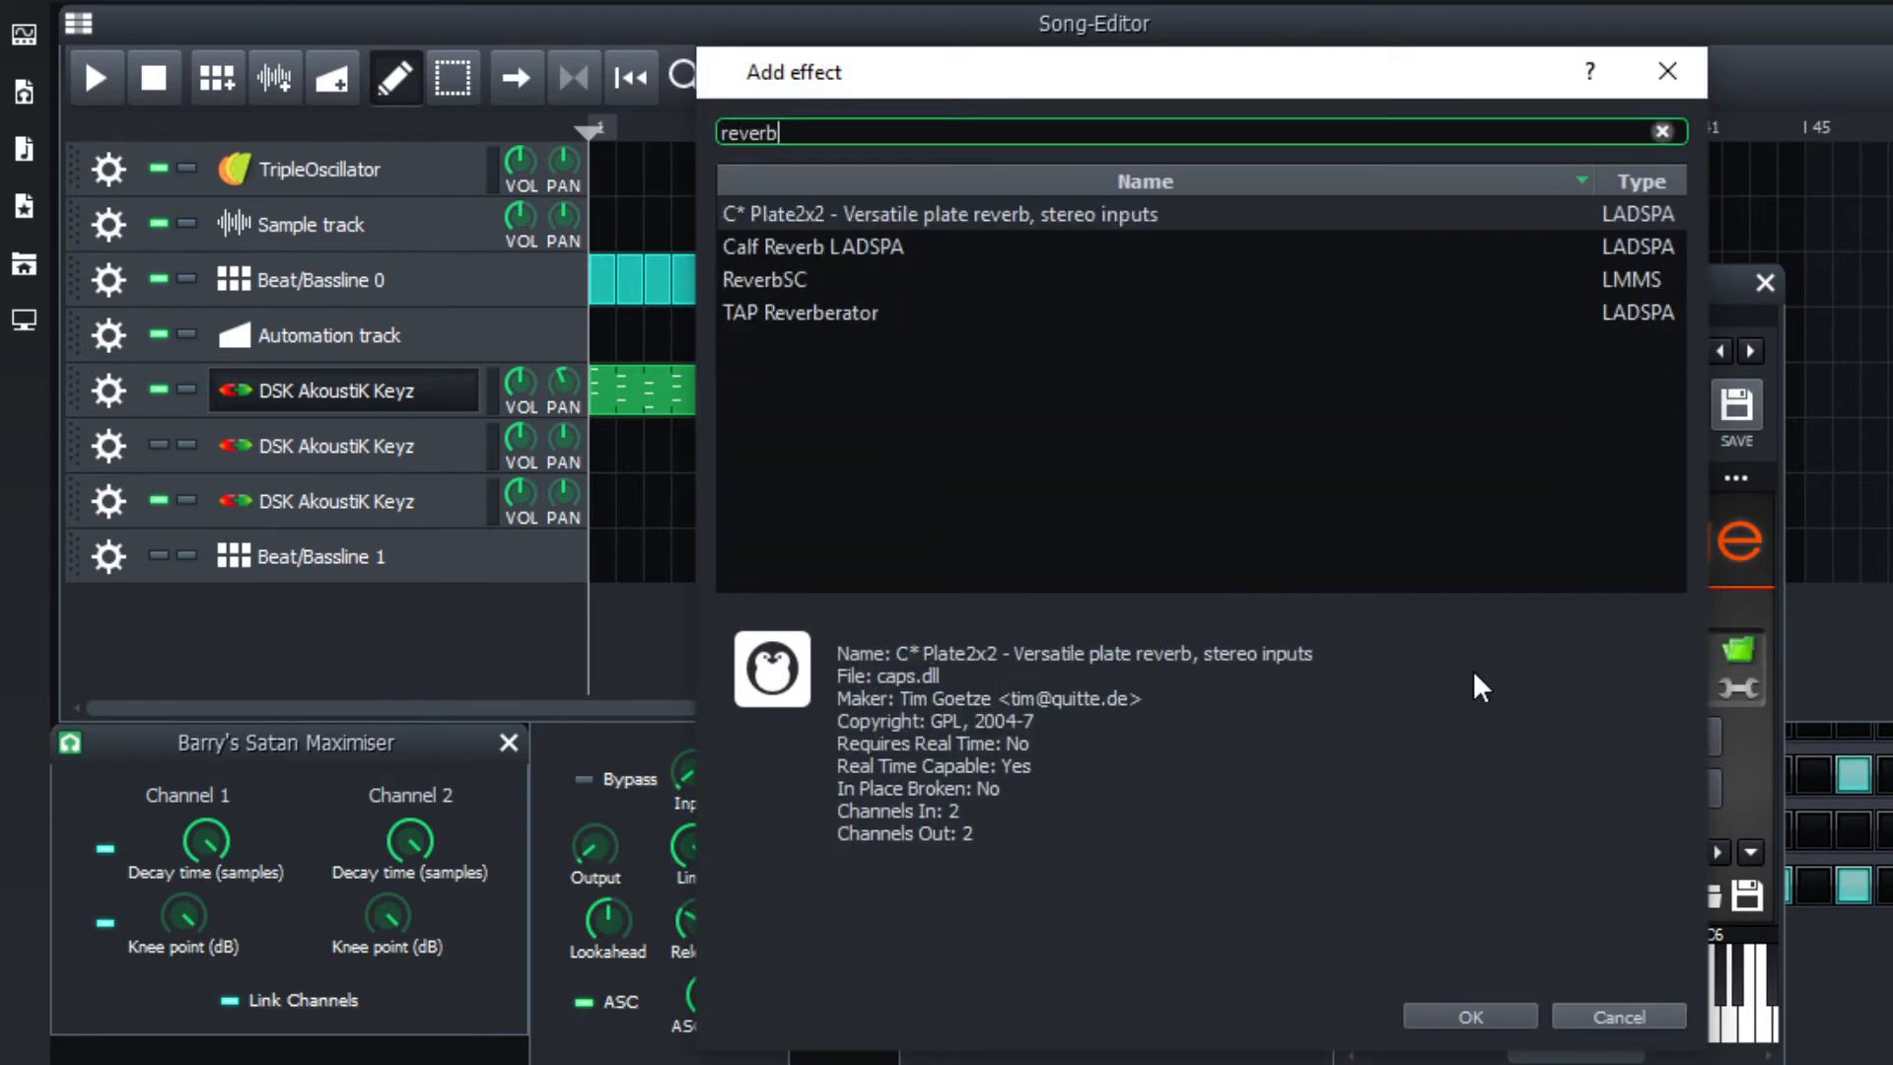
double_click(1132, 217)
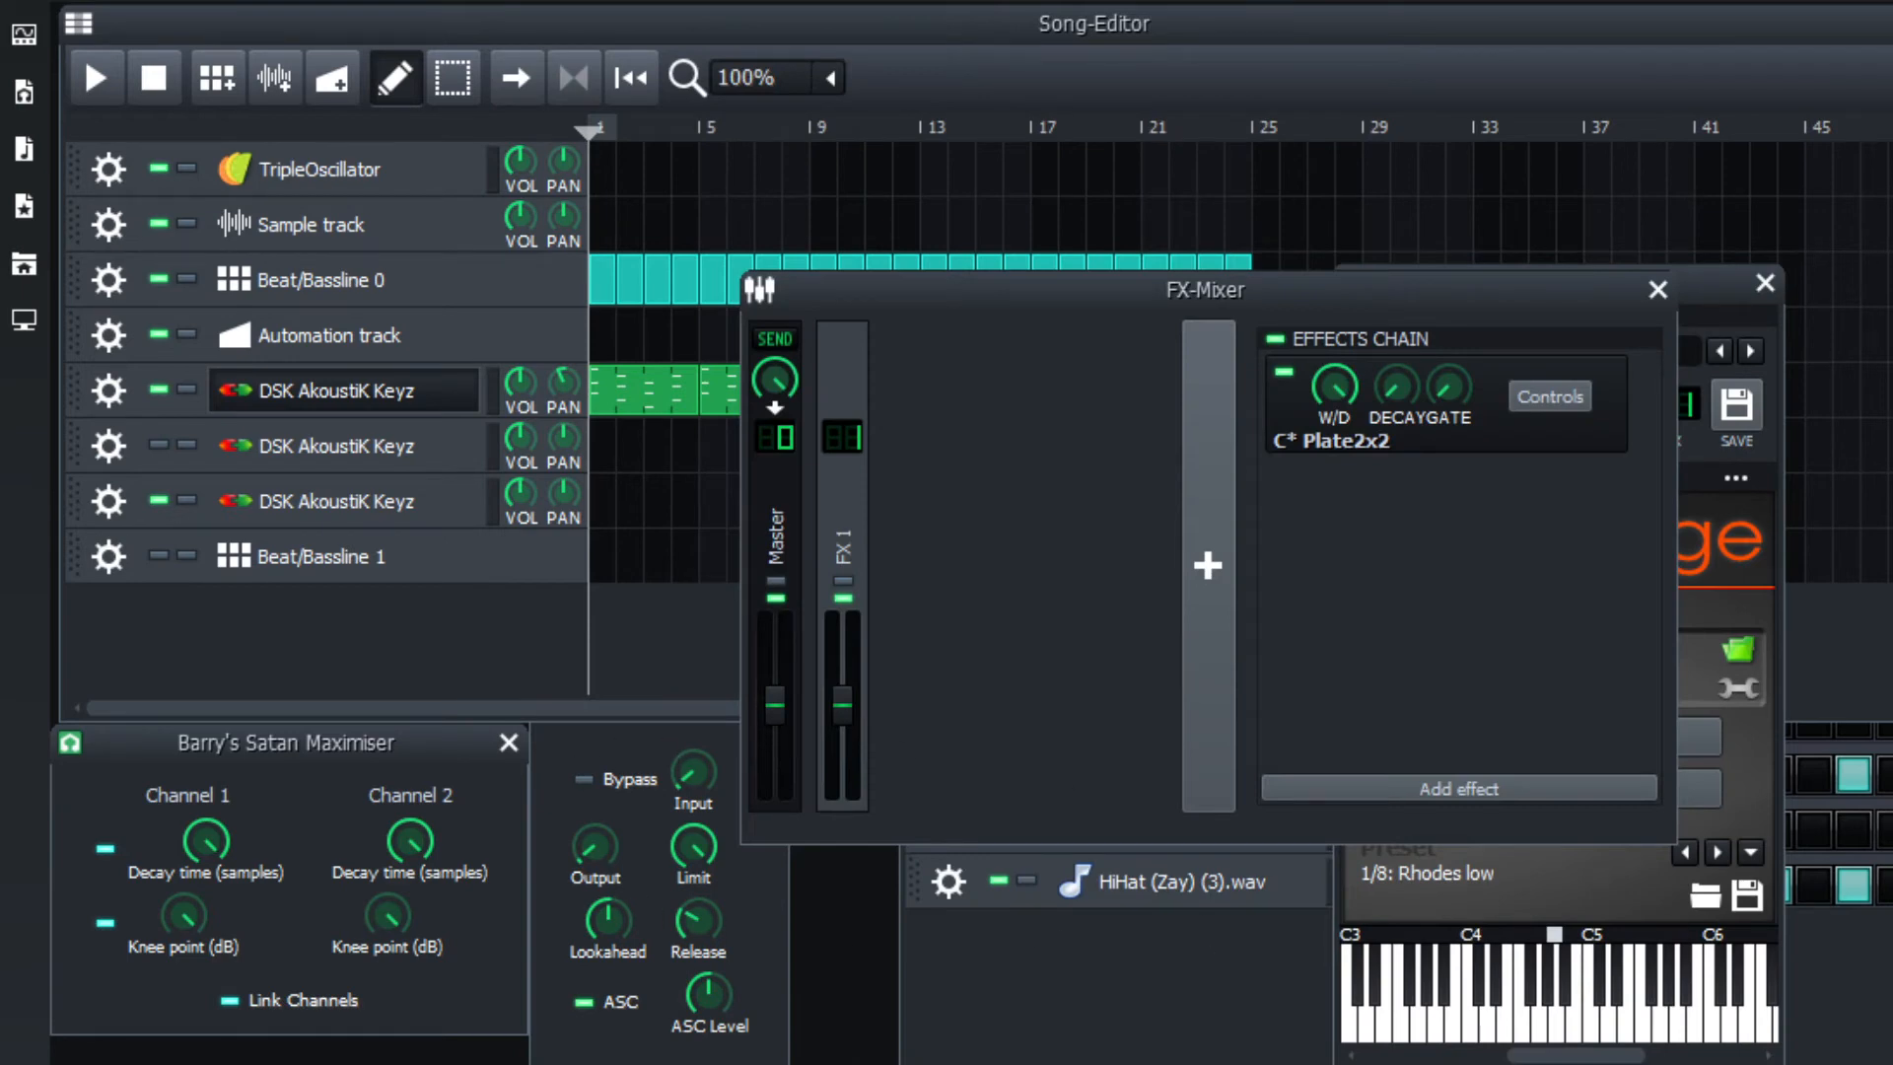
Open the C* Plate2x2 controls, move them clear of the mixer, and raise the damping to 0.9995.
left_click(1550, 396)
left_click_drag(1255, 479, 406, 652)
left_click_drag(424, 824, 424, 739)
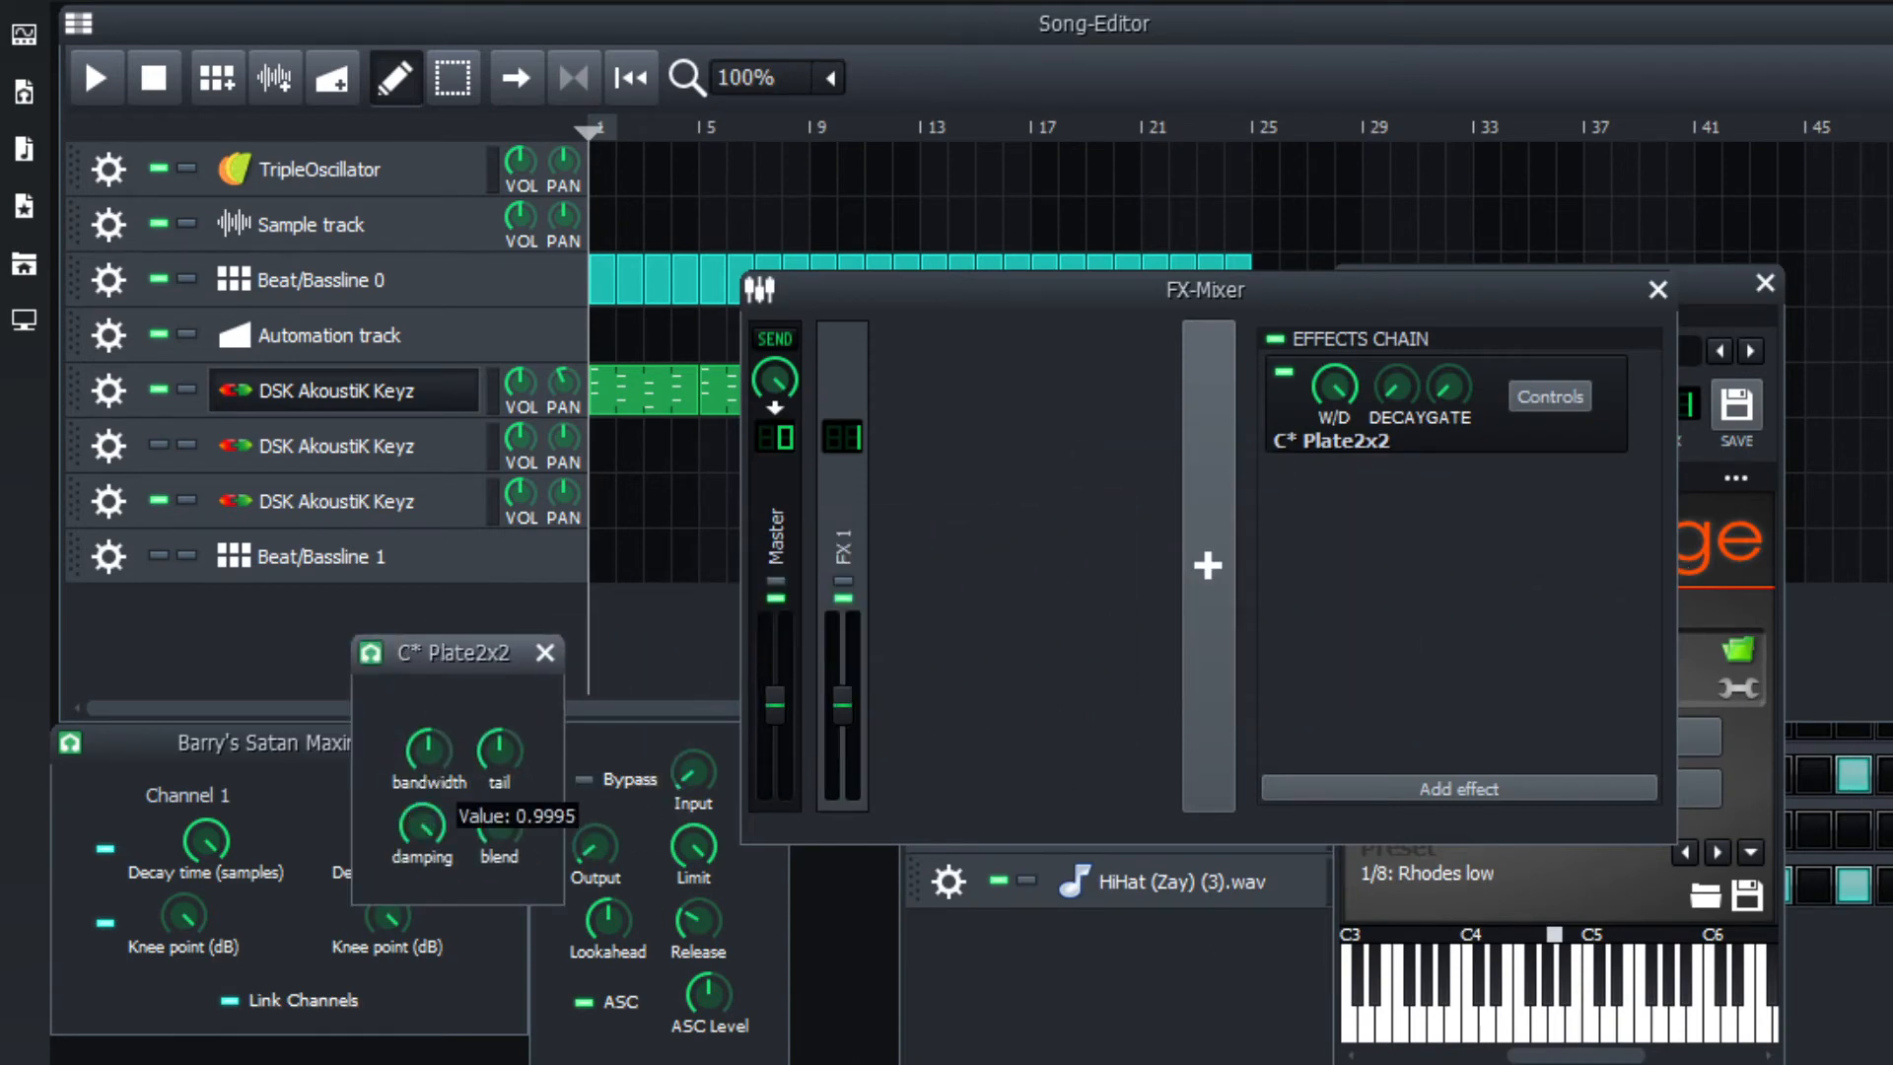
Play the song with Beat/Bassline 0 muted, switching C* Plate2x2 off and back on to compare, and stop playback.
left_click(109, 77)
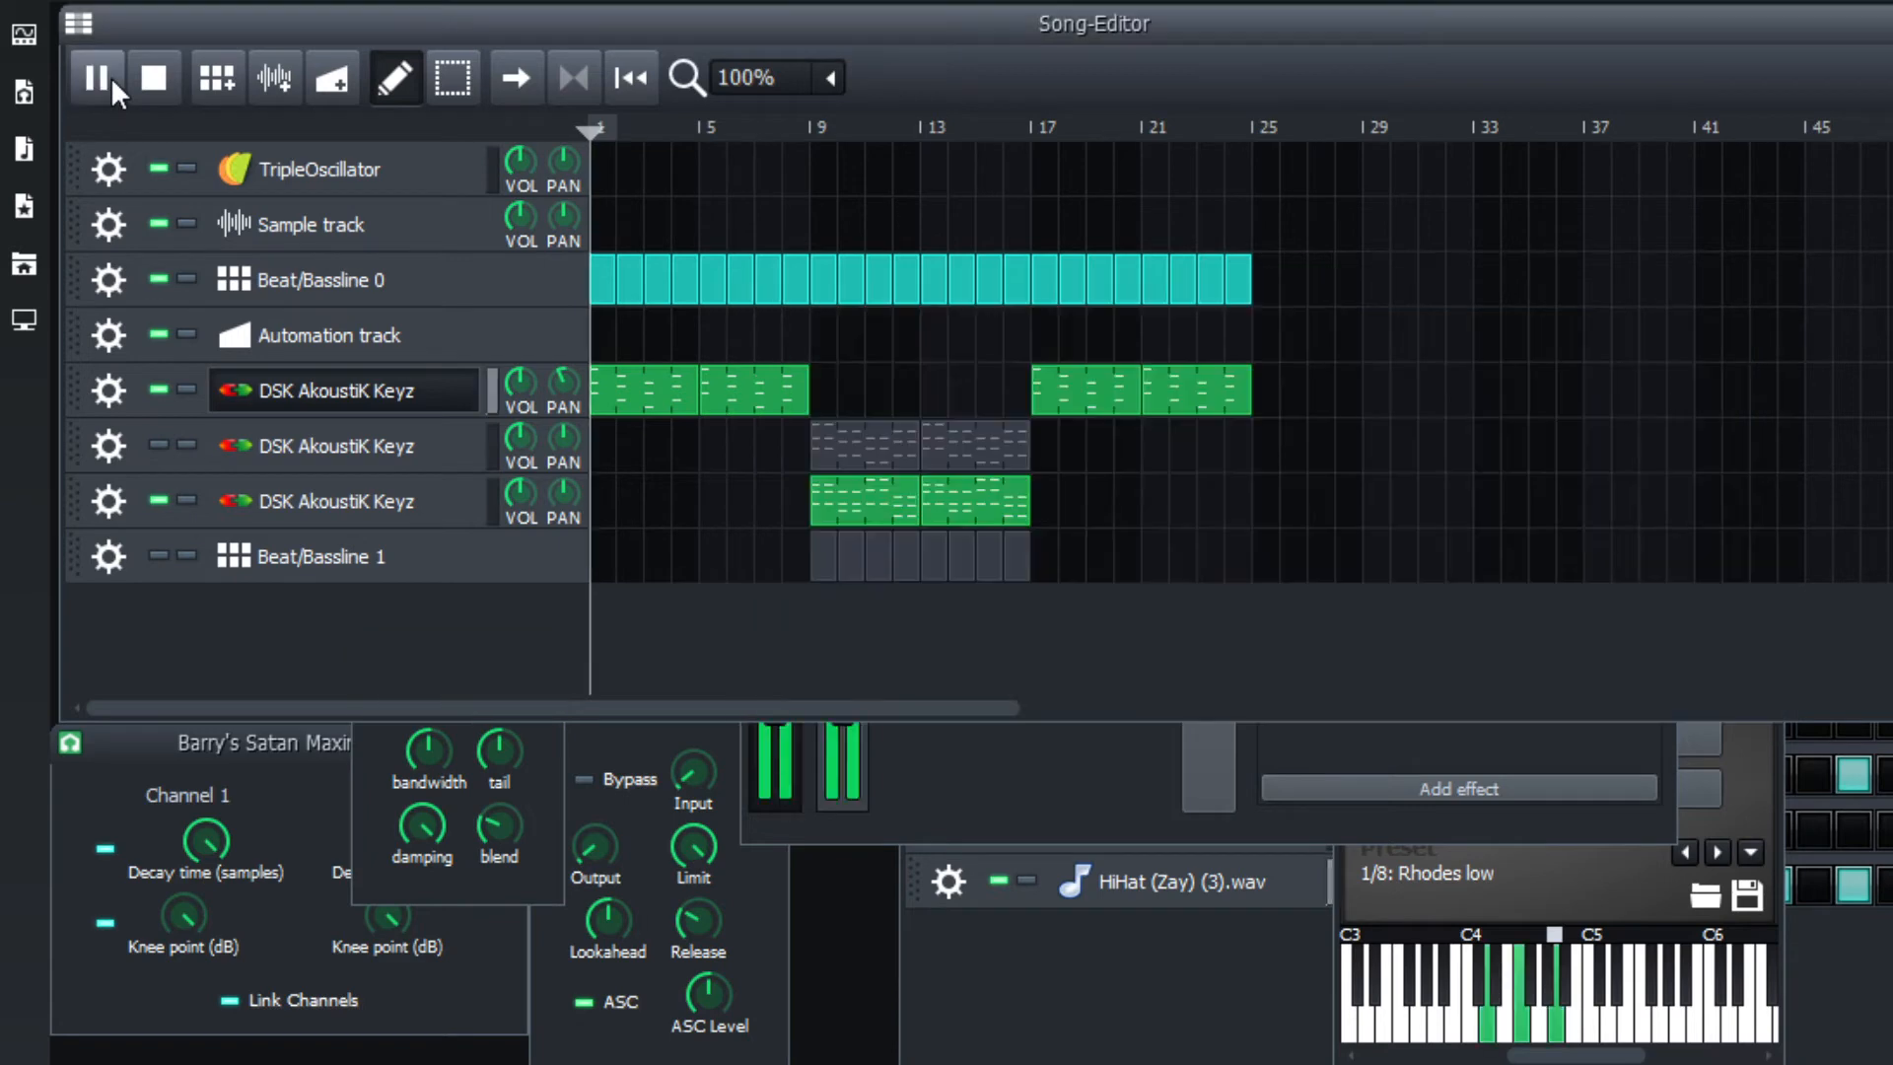
left_click(158, 281)
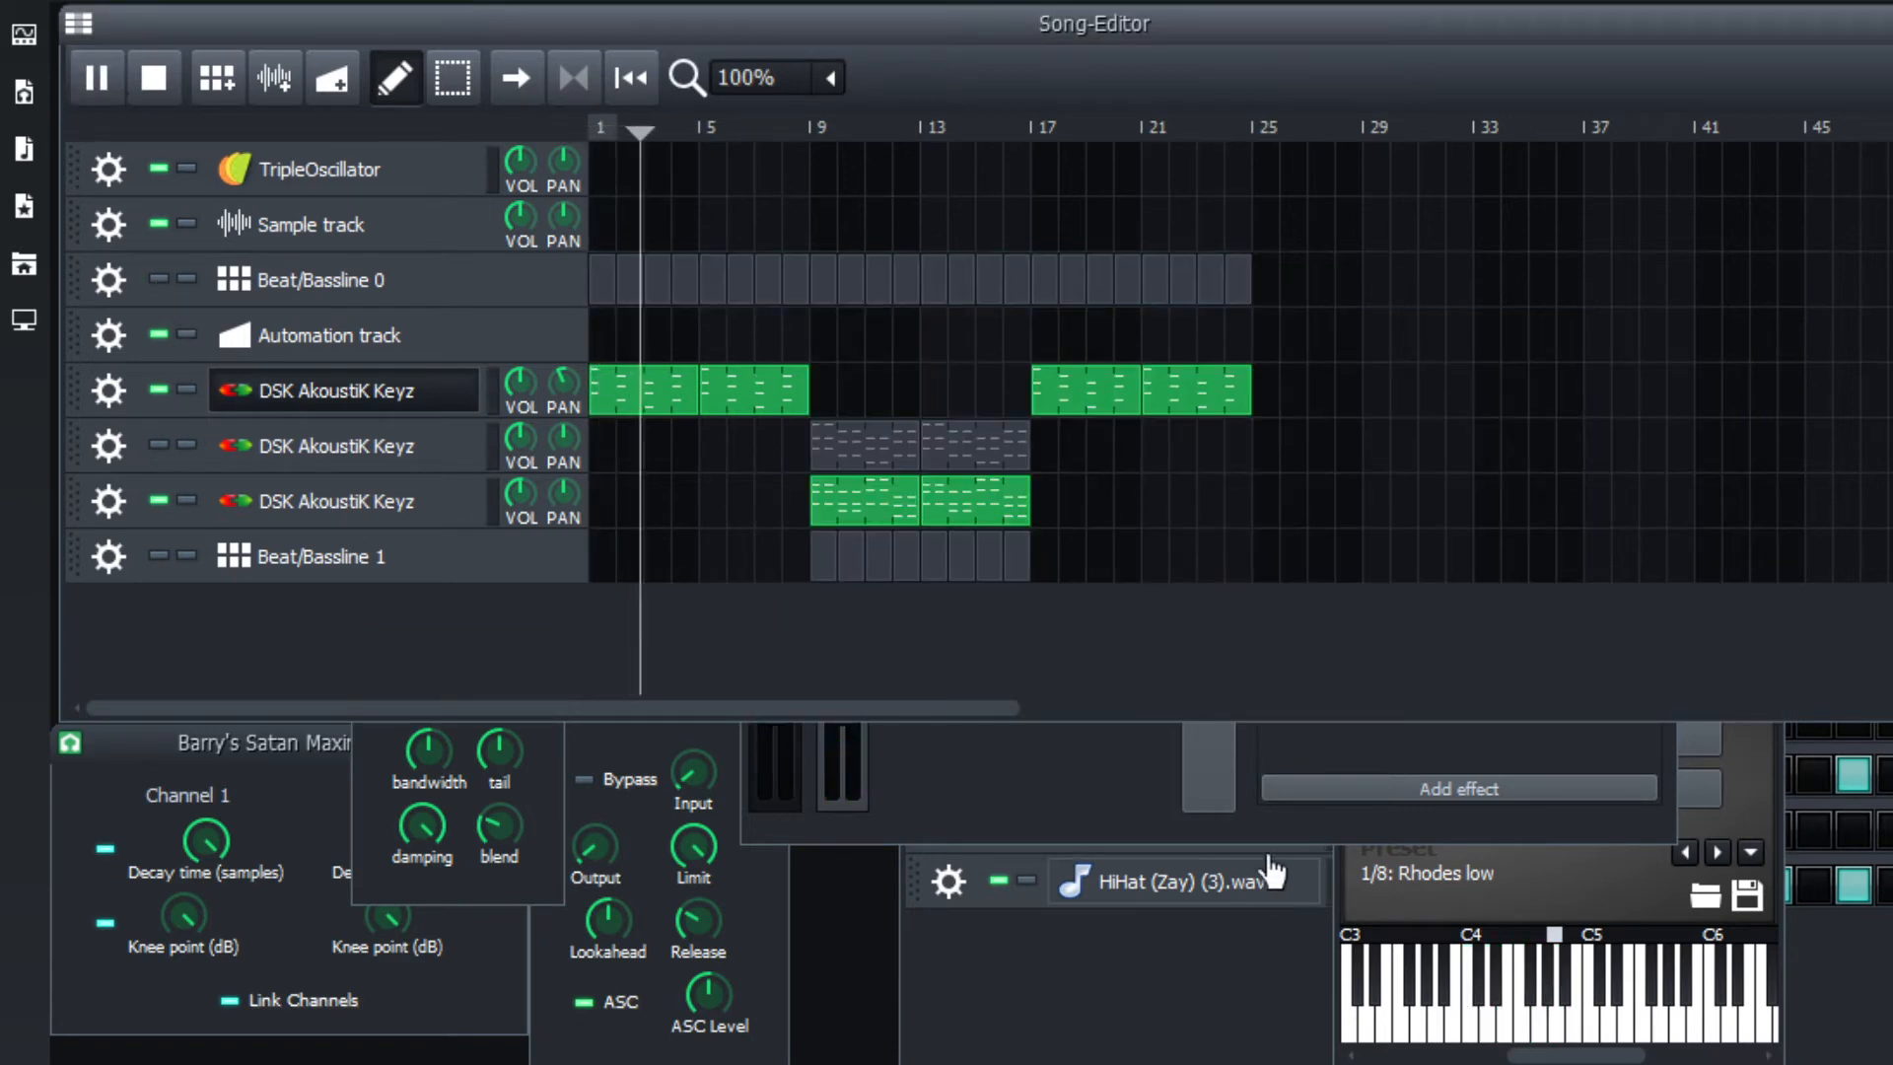
left_click(1187, 762)
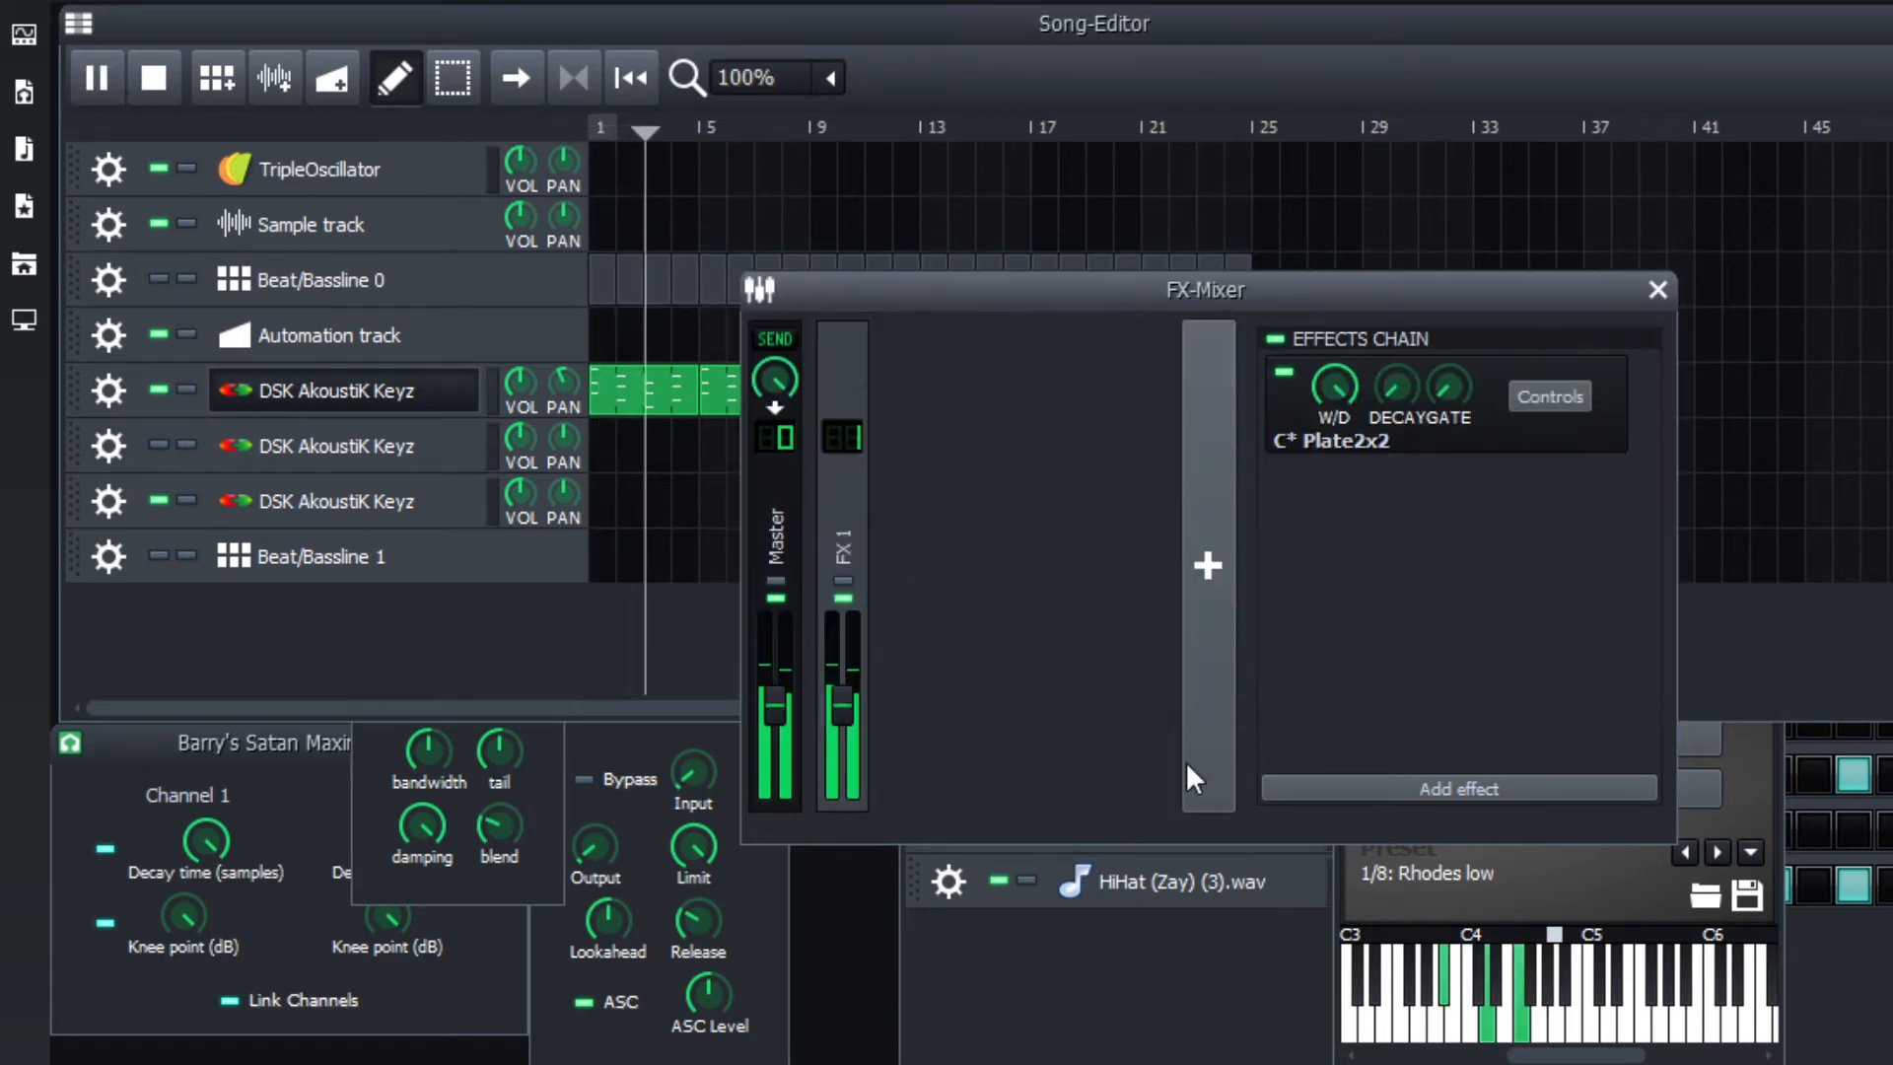
left_click(1285, 374)
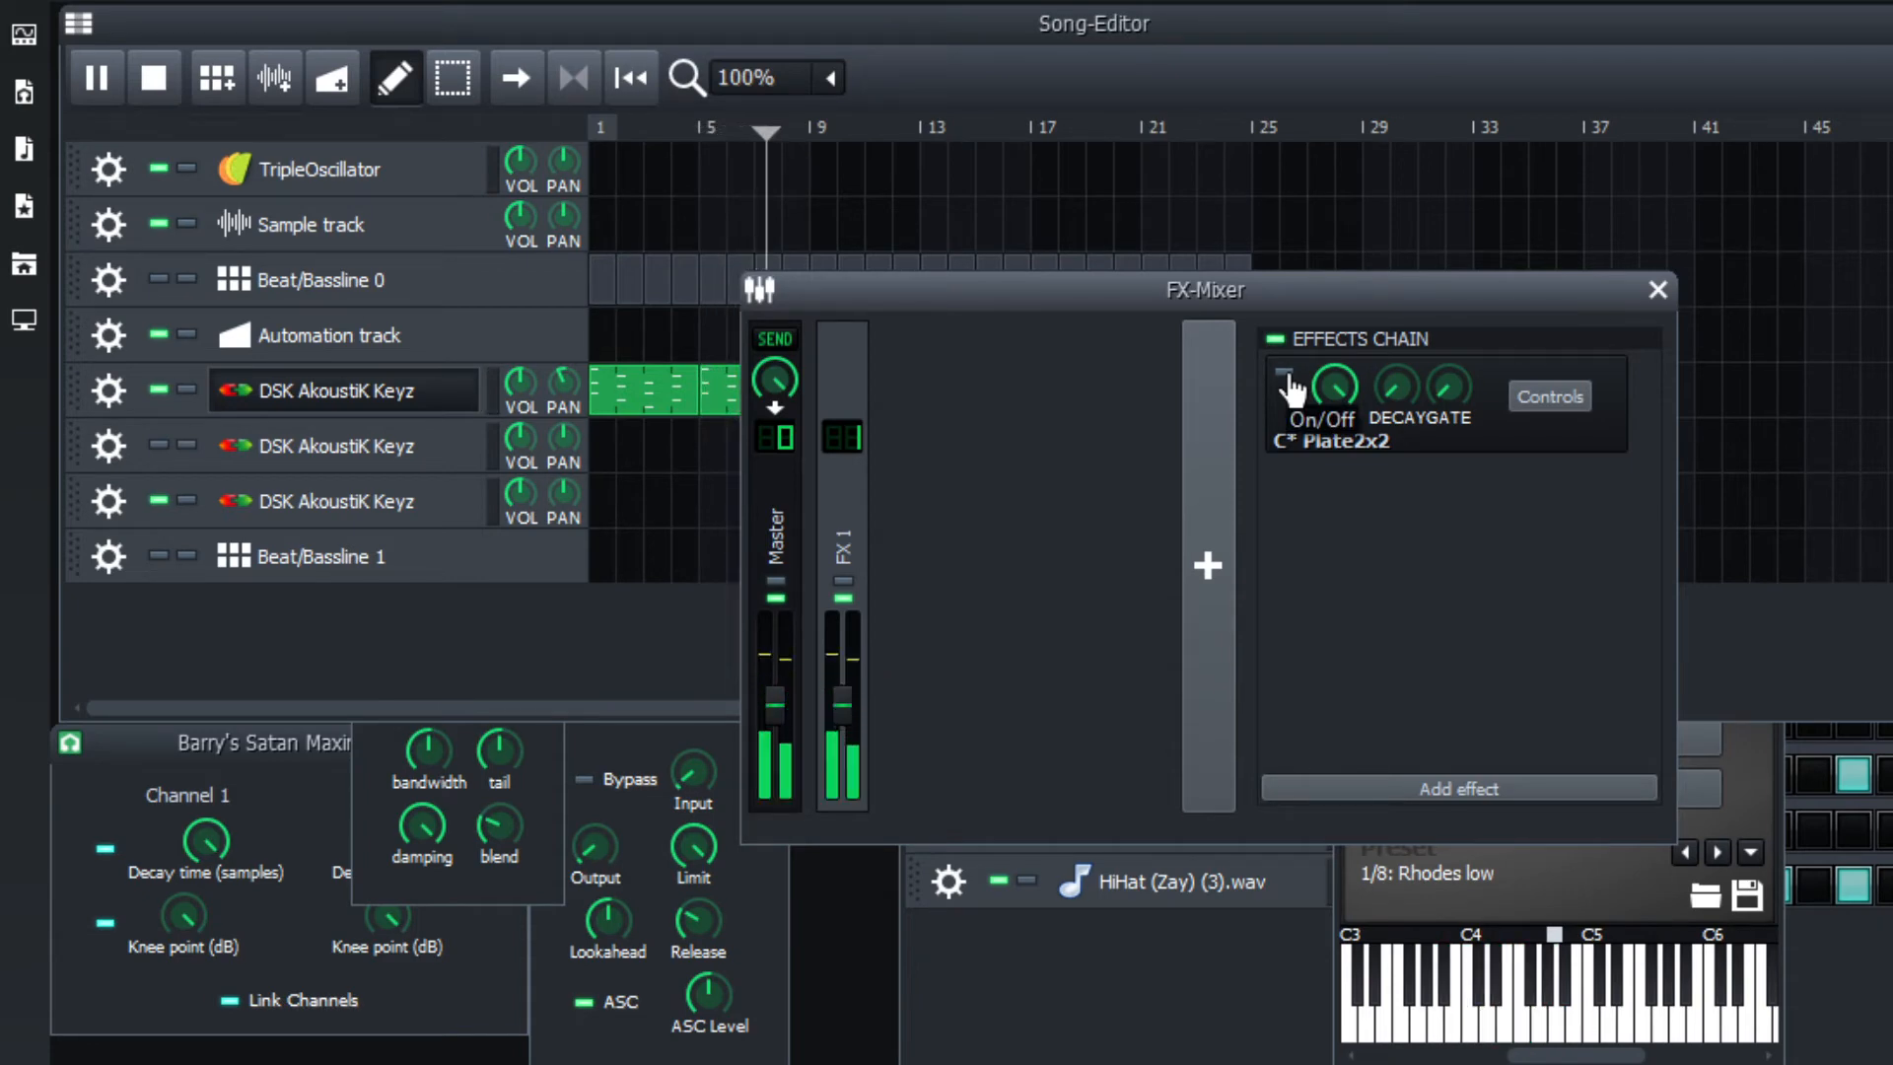
left_click(1285, 374)
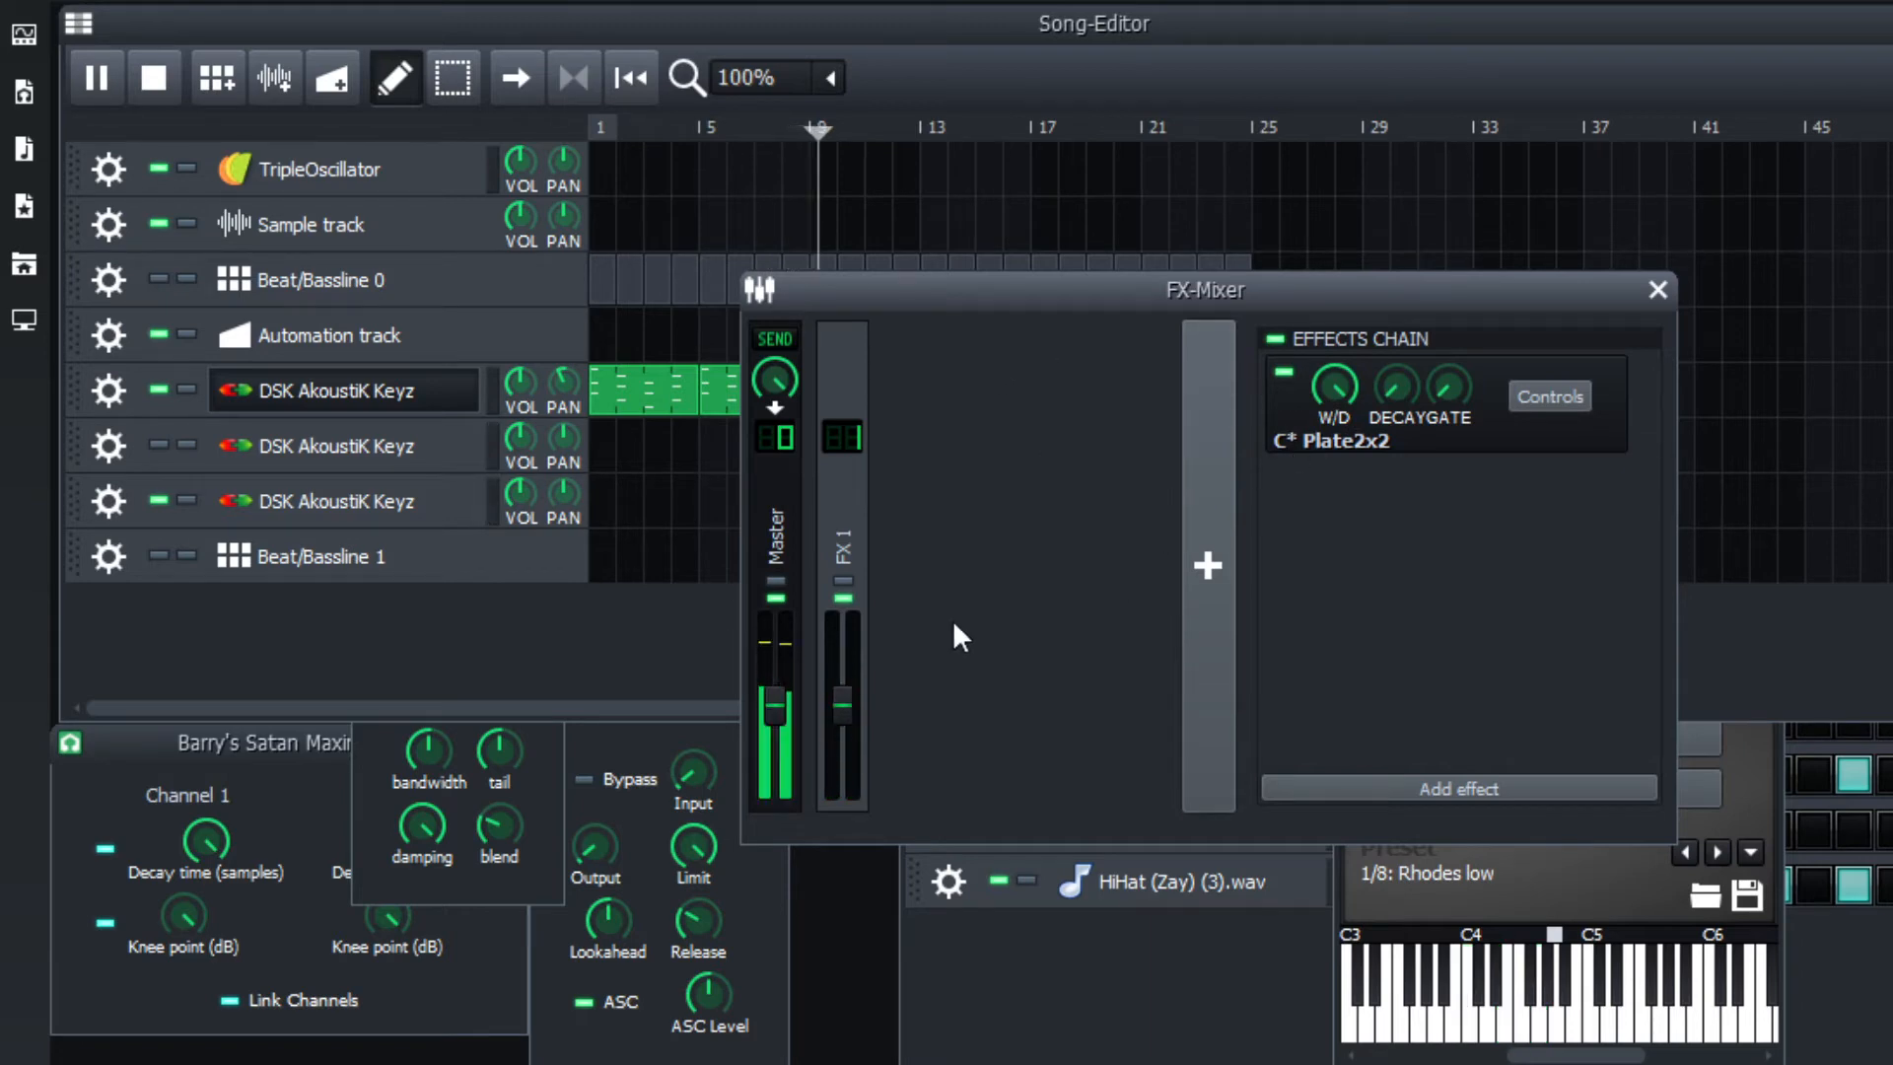
left_click(167, 76)
Turn the C* Plate2x2 tail up to its maximum and play the opening of the song to hear it.
left_click_drag(499, 749, 524, 747)
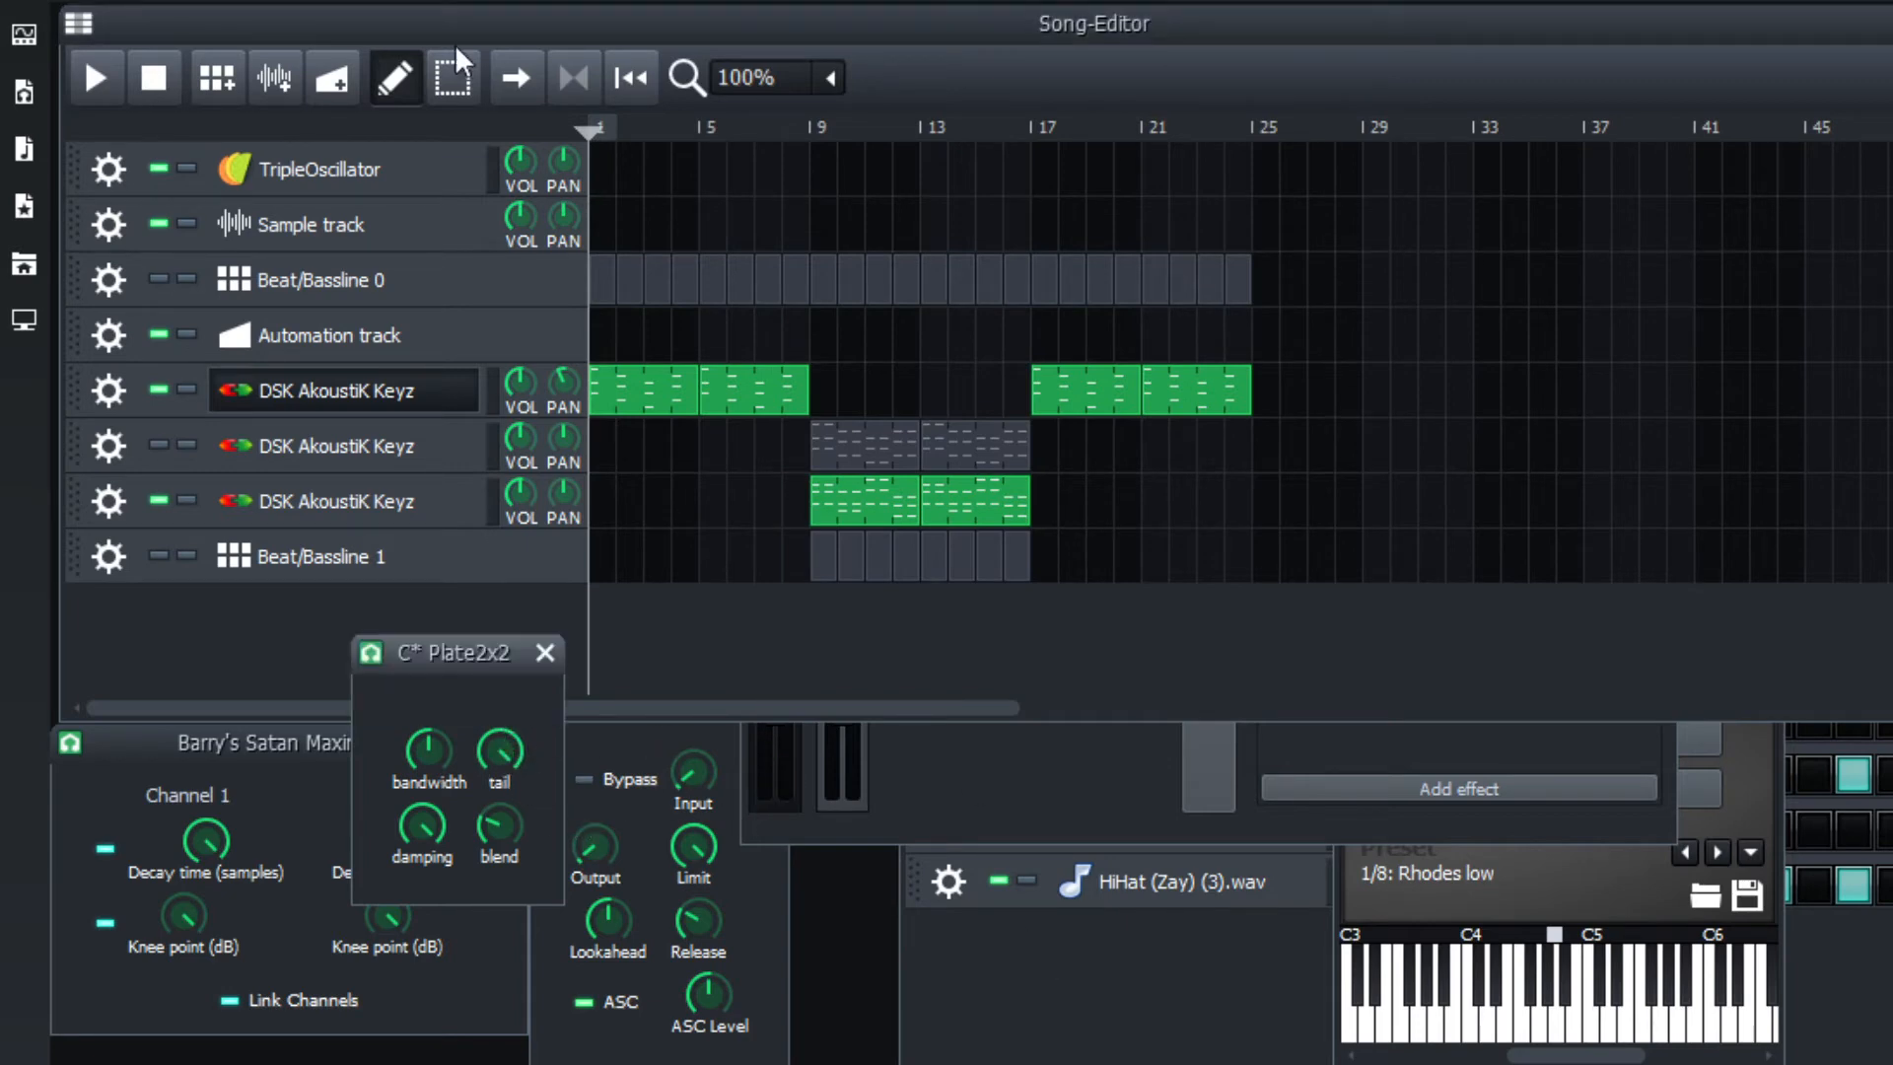
left_click(95, 77)
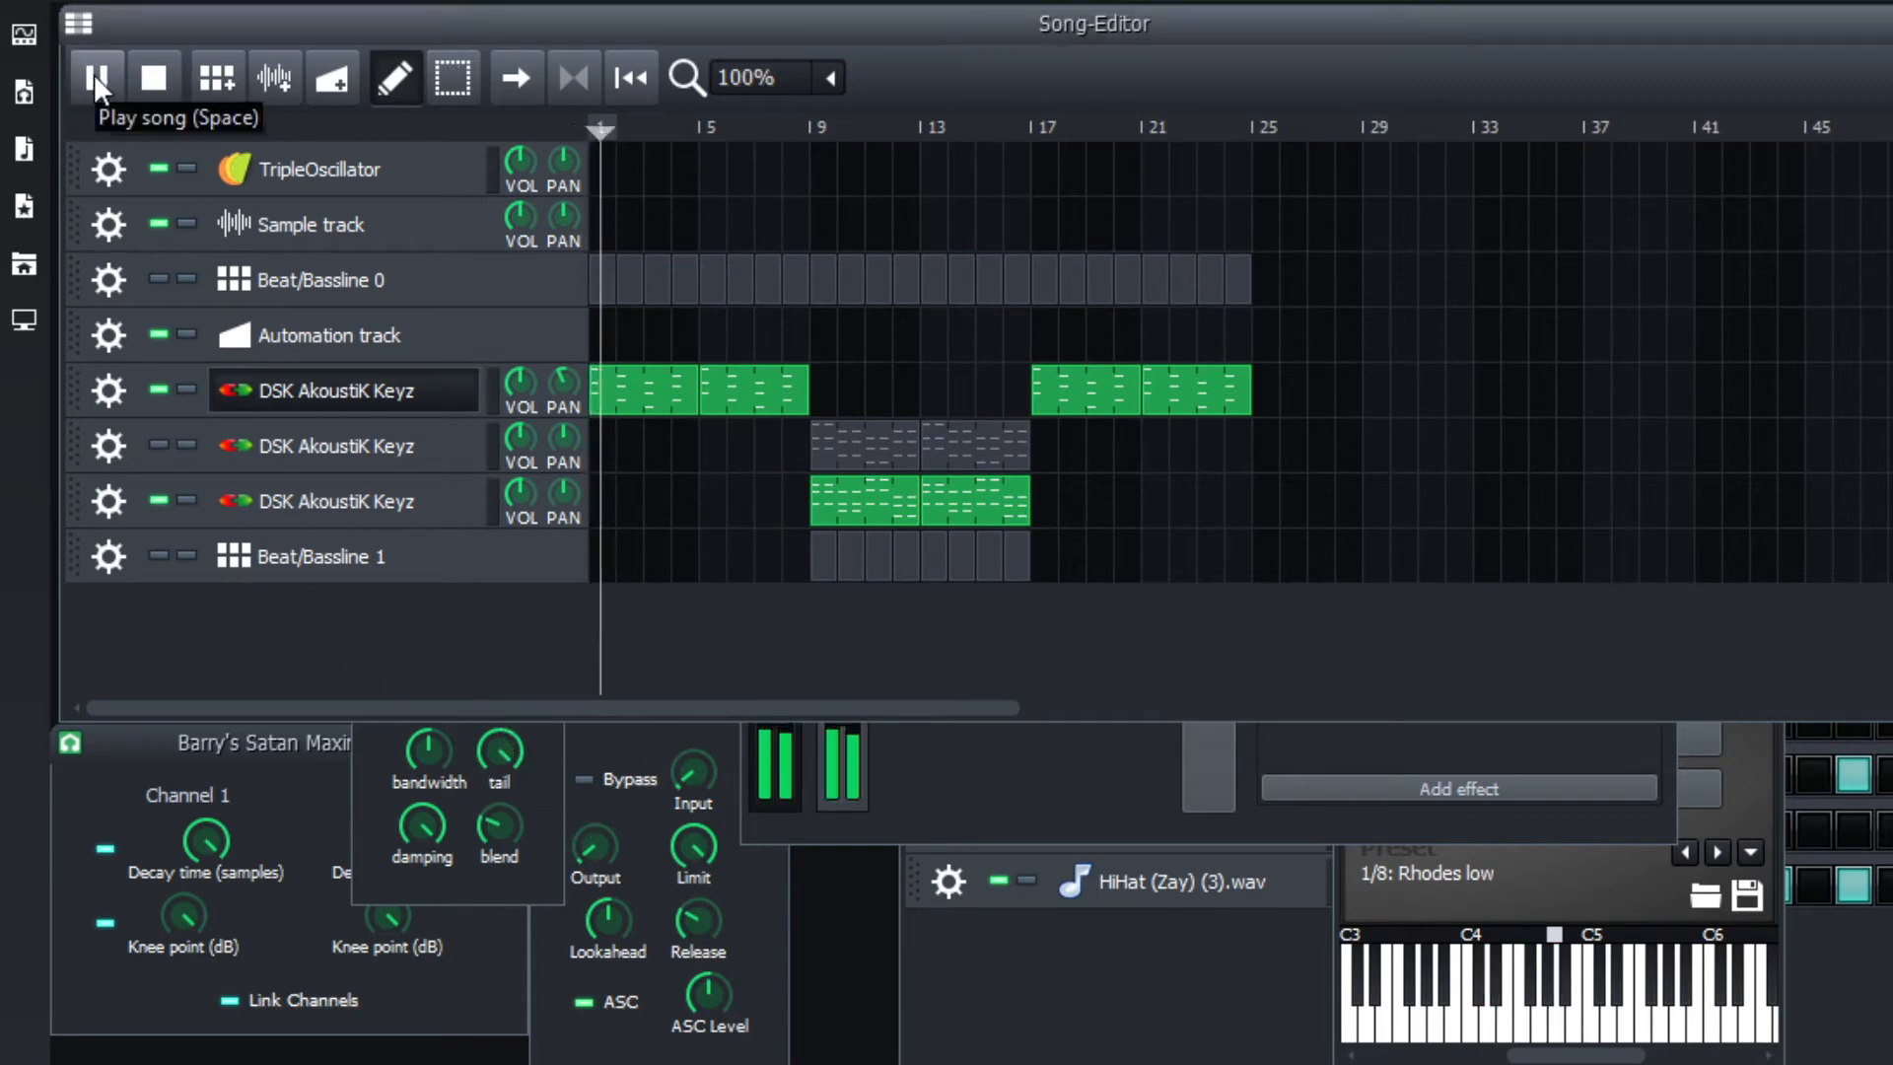
left_click(156, 69)
Search the effects for "dela" and add an Echo Delay Line to the FX 1 channel's effects chain.
left_click(1375, 761)
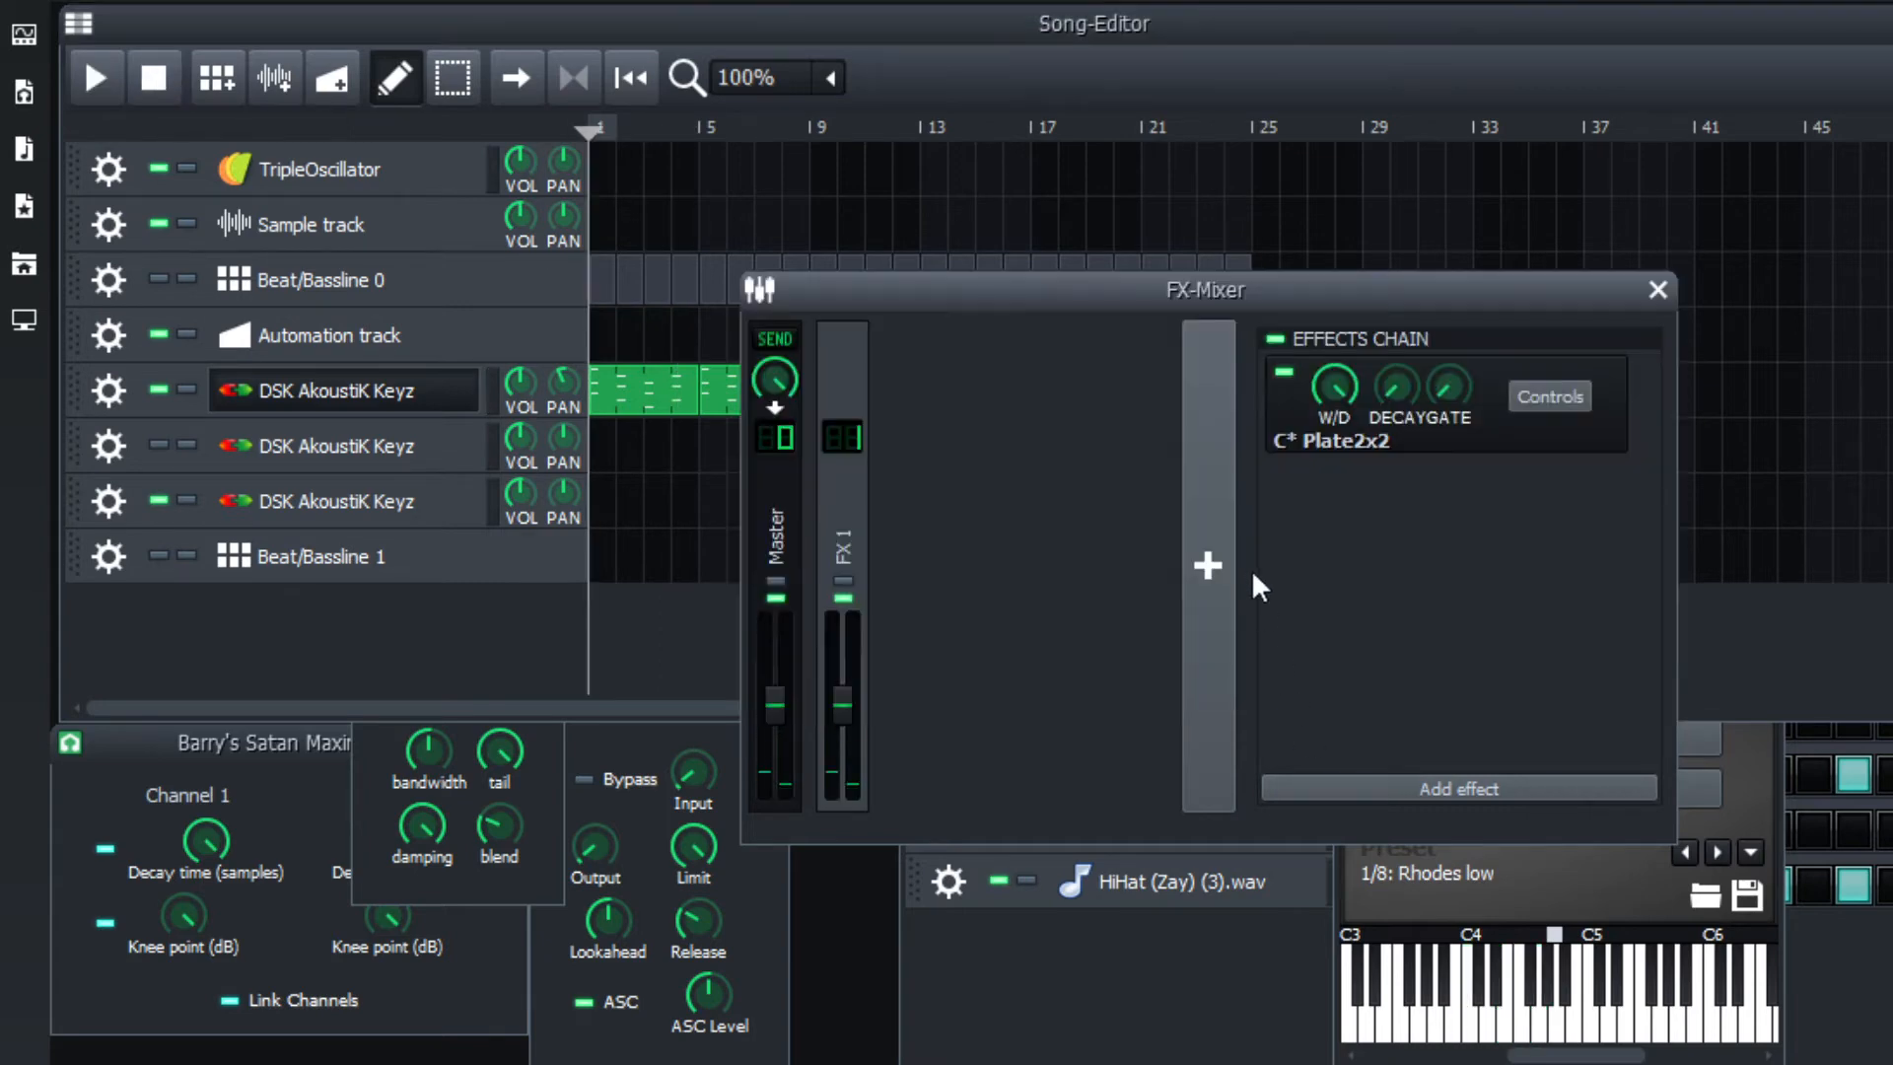
left_click(1333, 788)
type("dela")
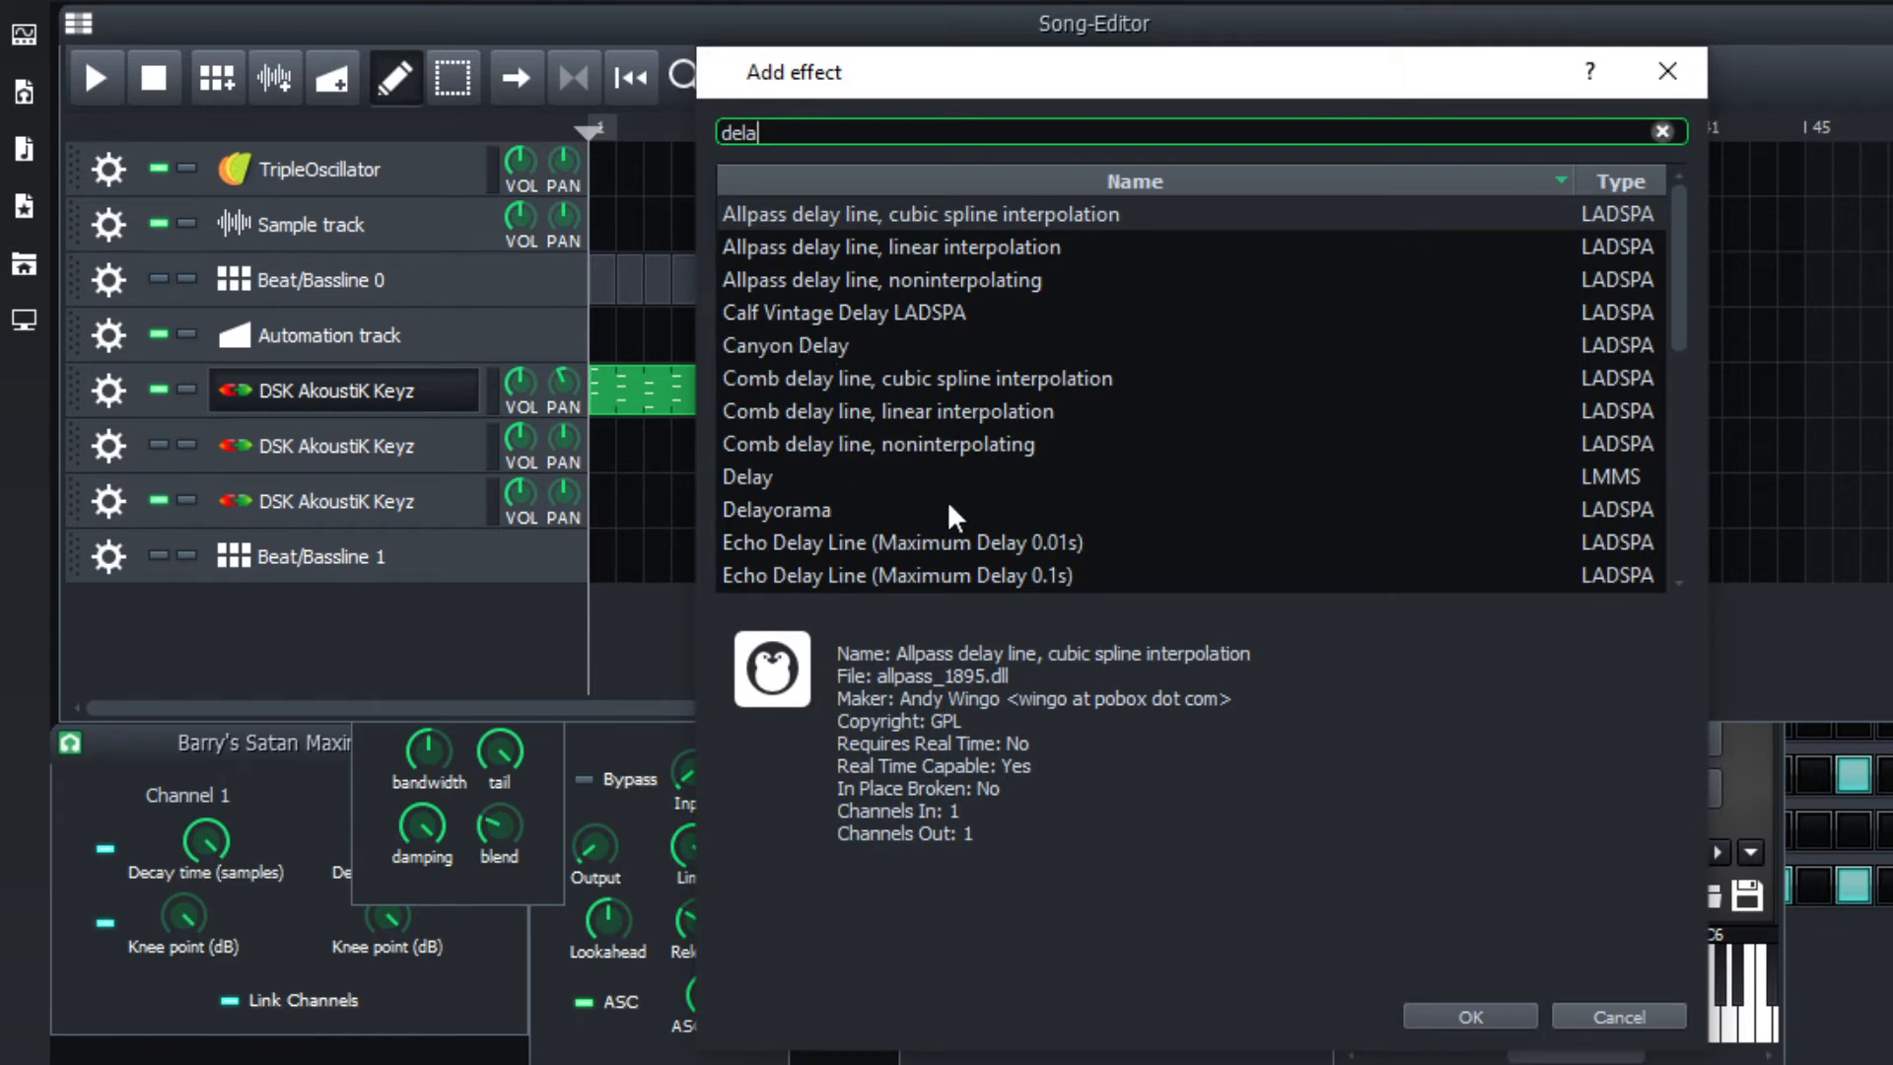
scroll(948, 502, "down", 1)
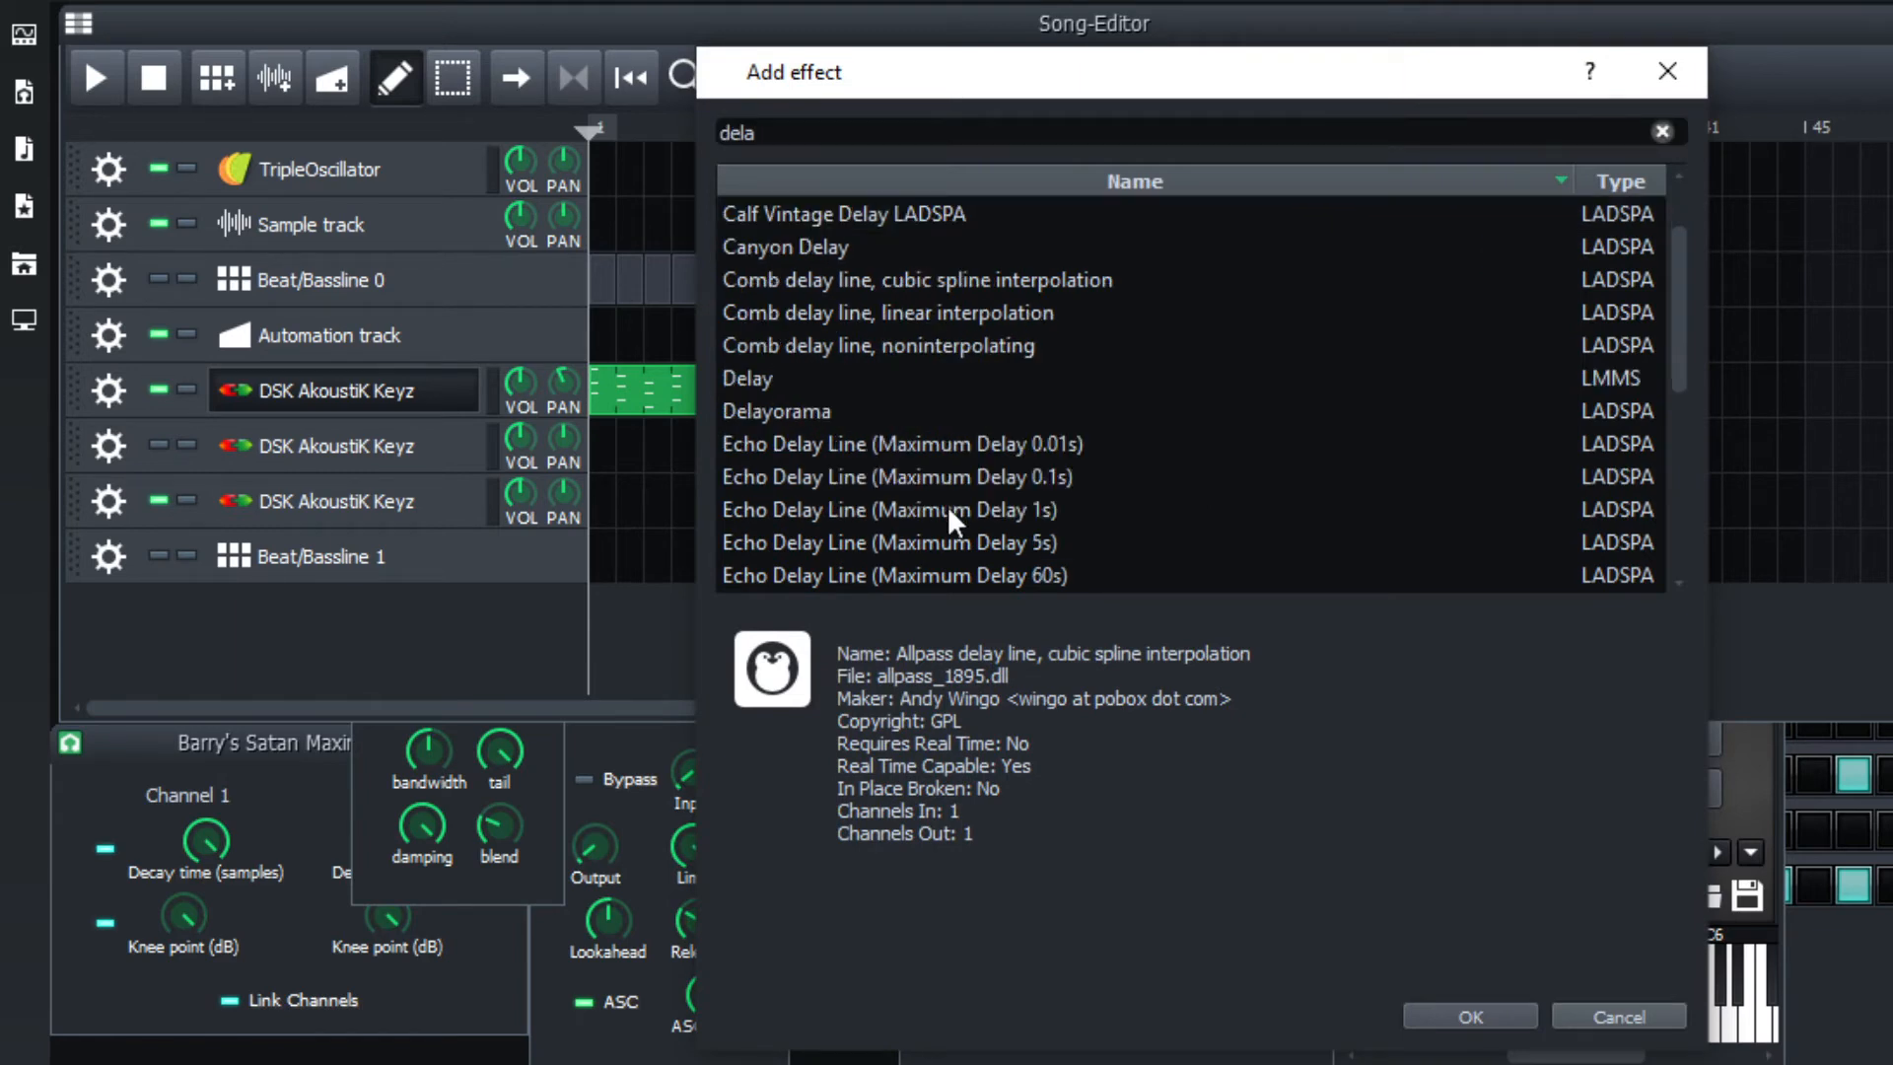
double_click(906, 556)
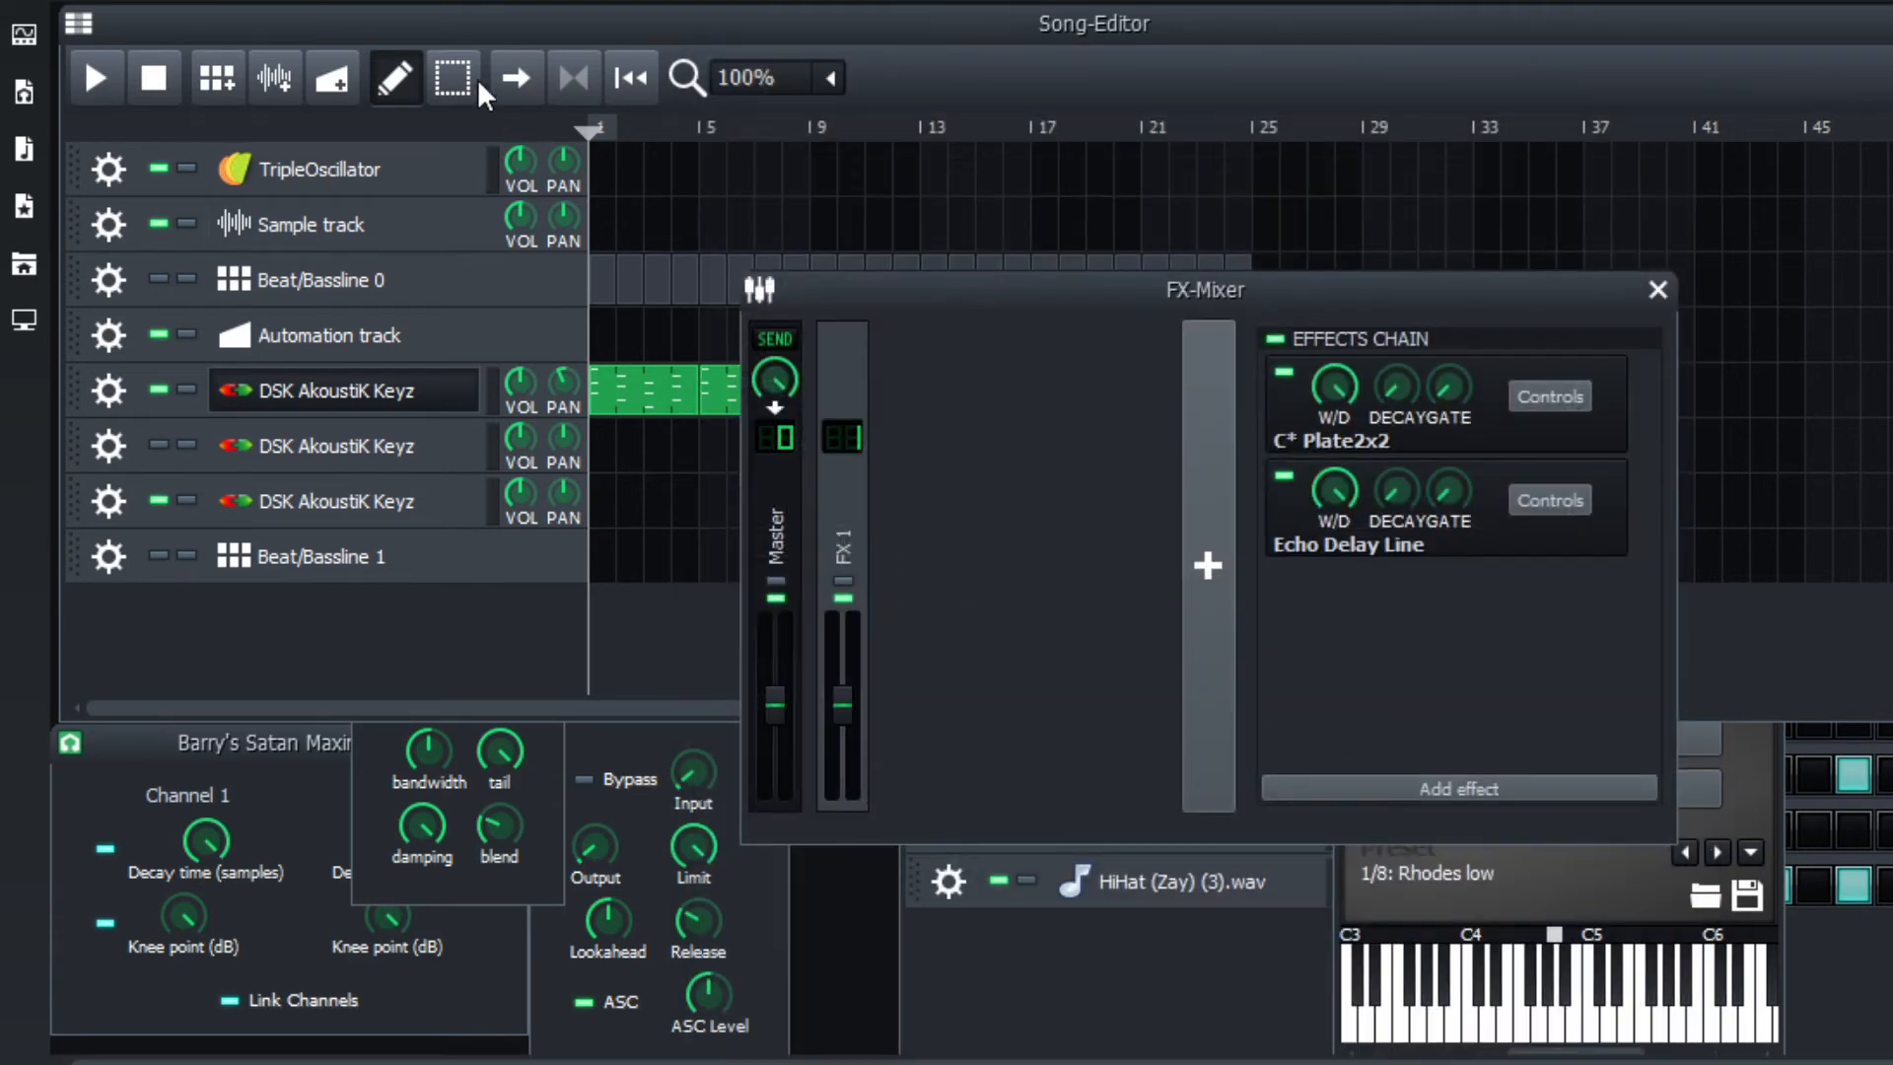
Play the song's opening to hear the Echo Delay Line, stop playback, and switch that effect off in the FX-Mixer.
left_click(115, 92)
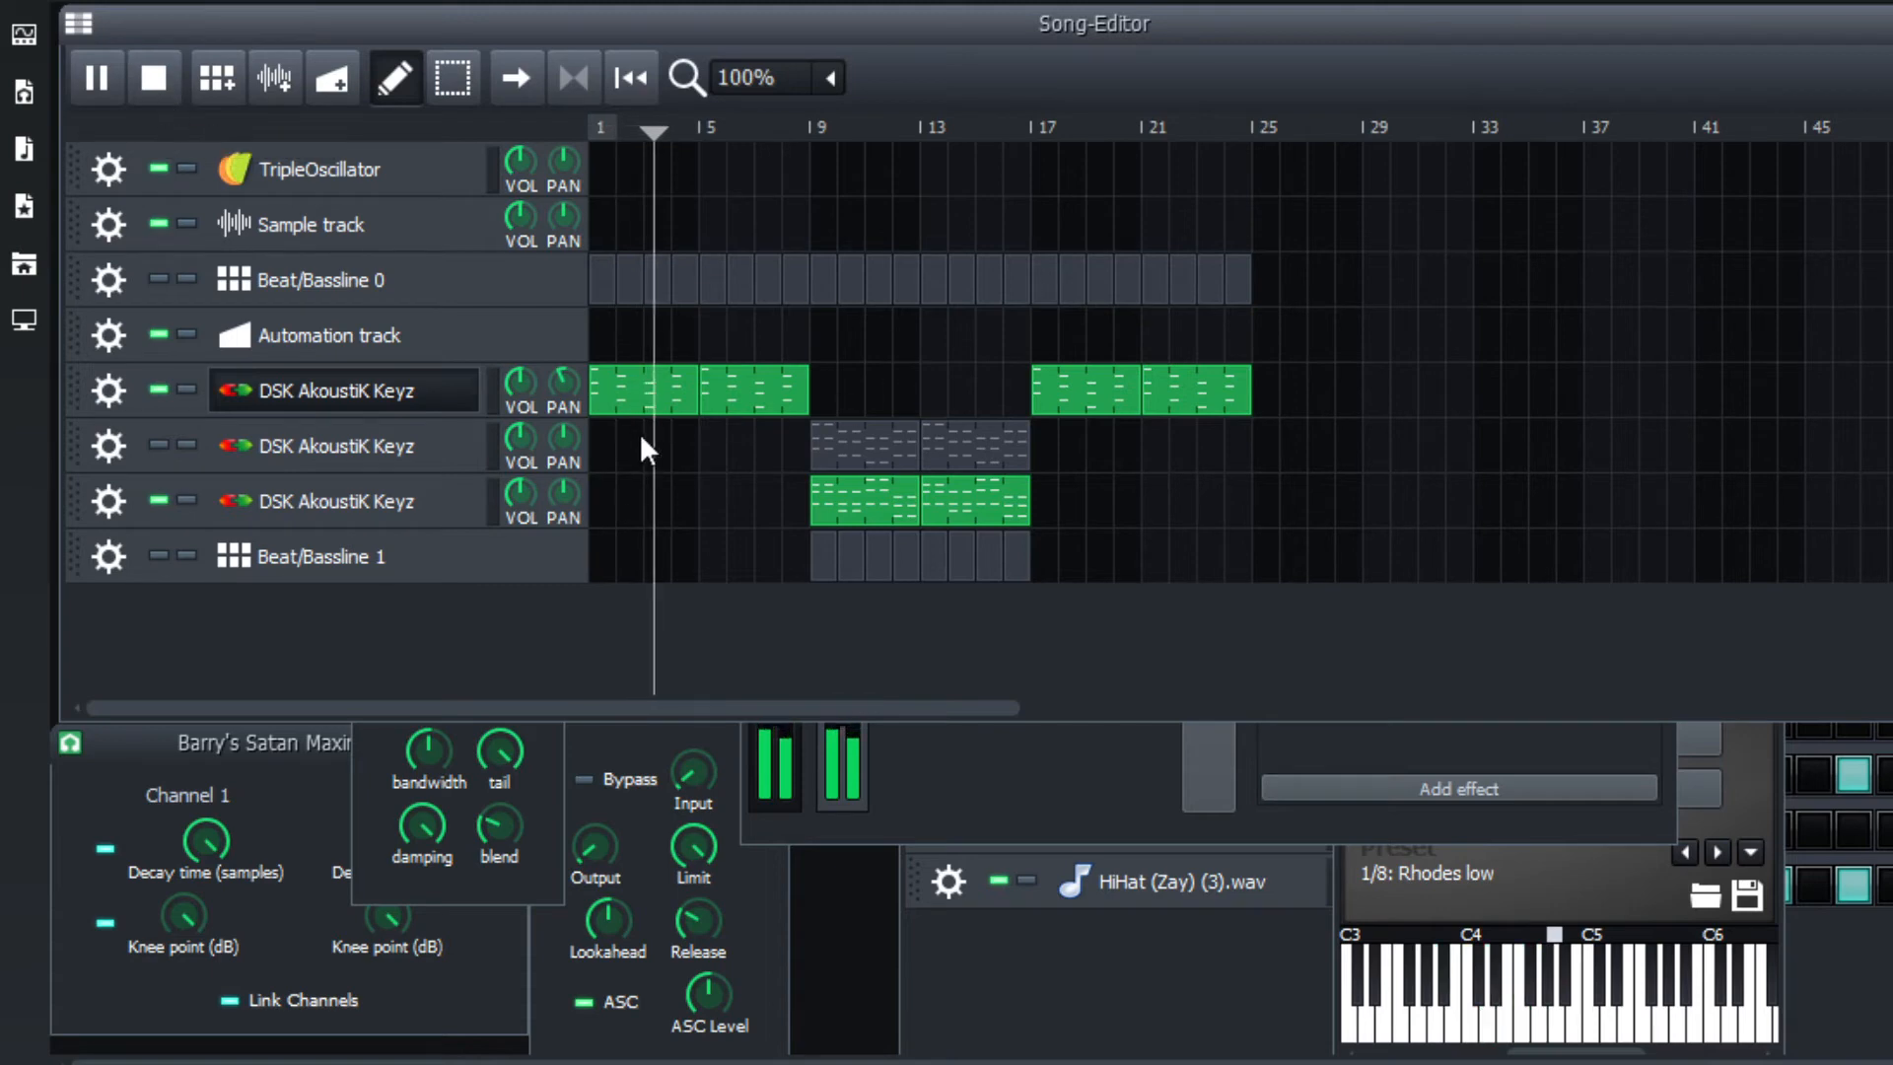
left_click(153, 80)
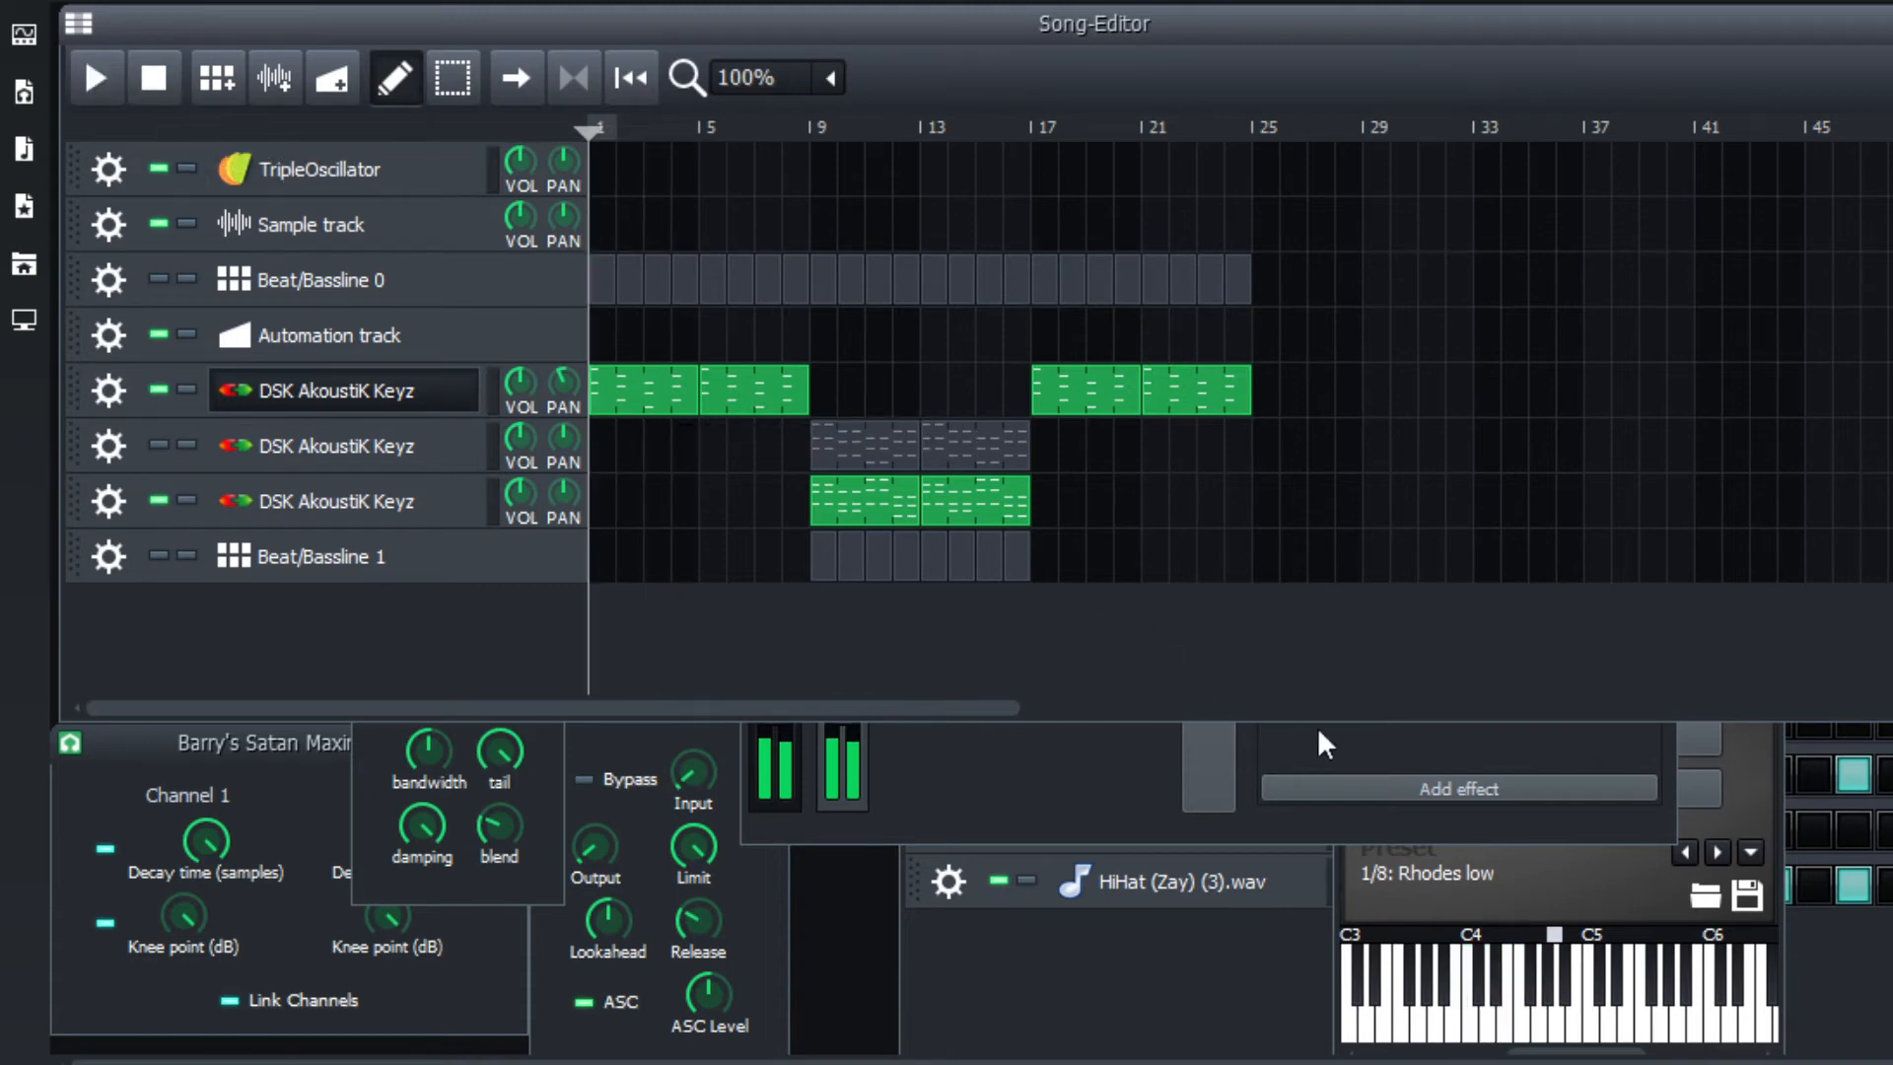
left_click(1320, 750)
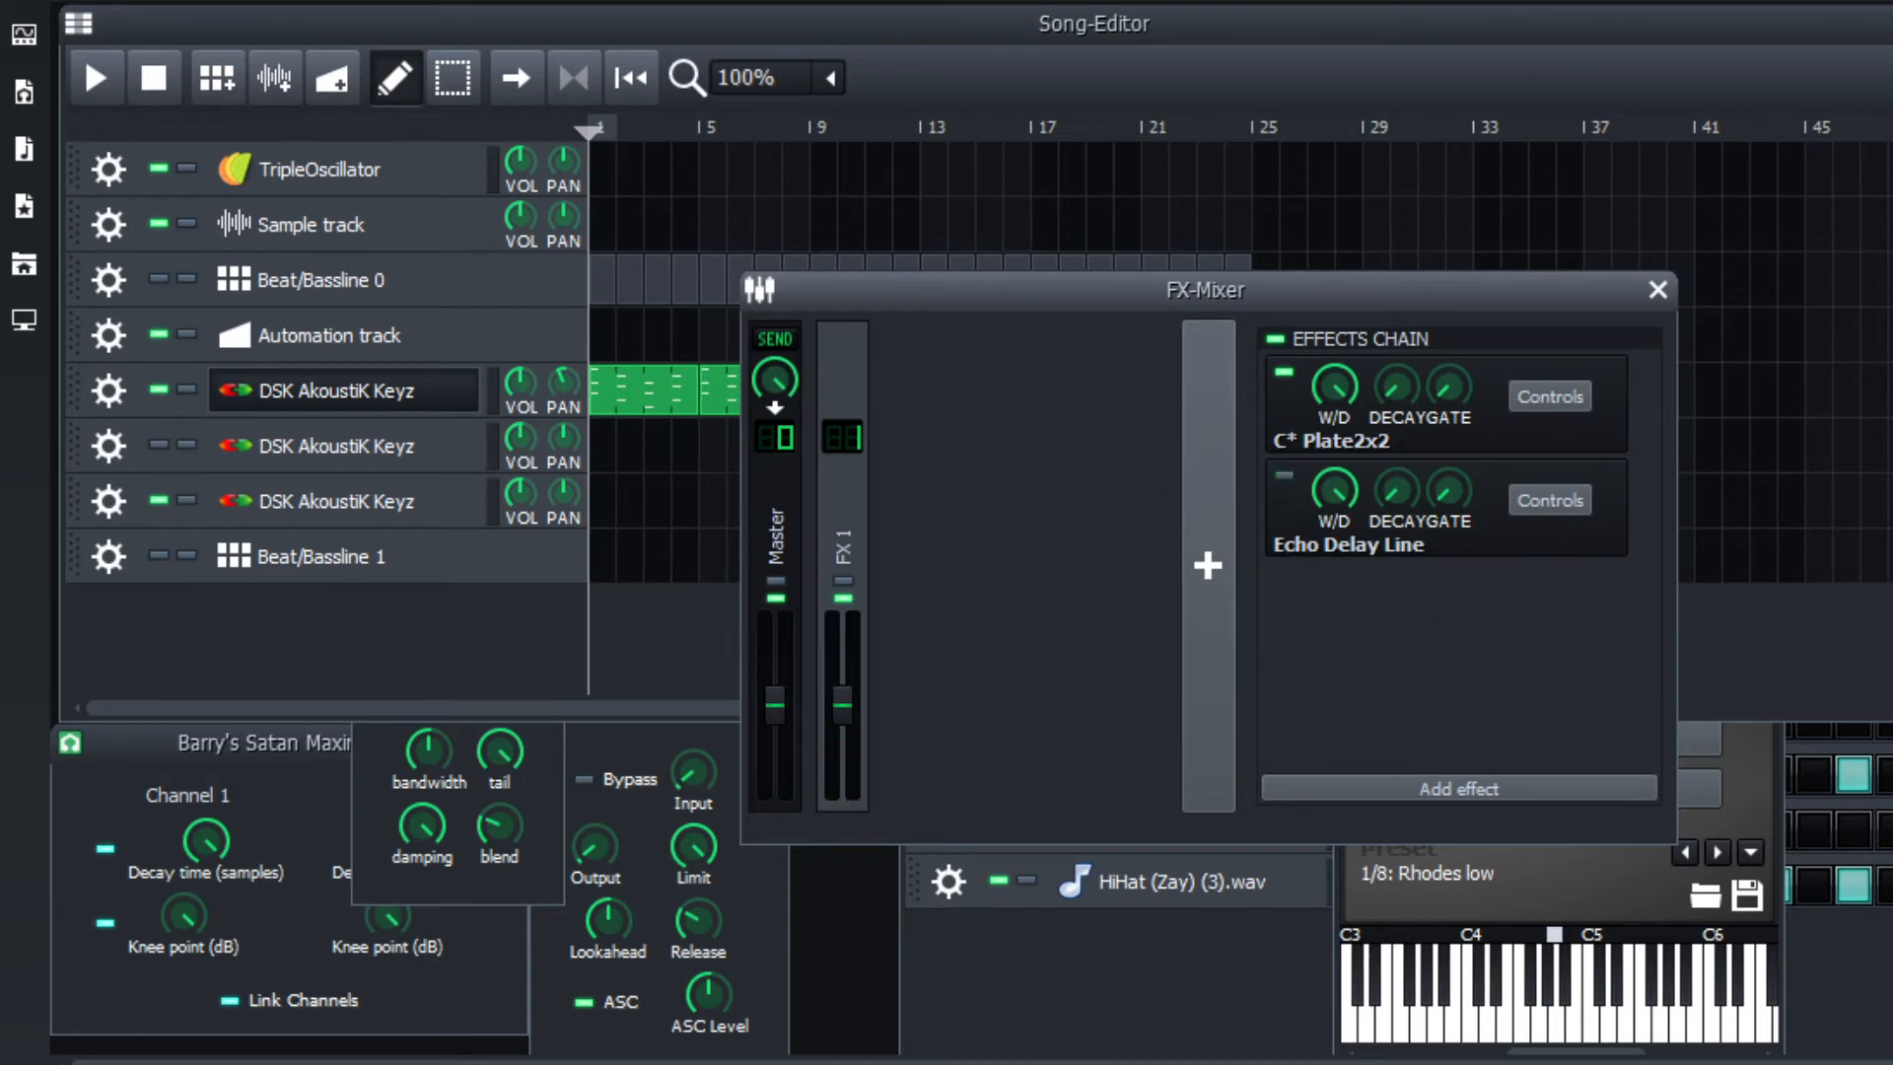
Play the song from bar 9, route the third DSK AkoustiK Keyz instrument to FX channel 1, and stop playback.
left_click(916, 130)
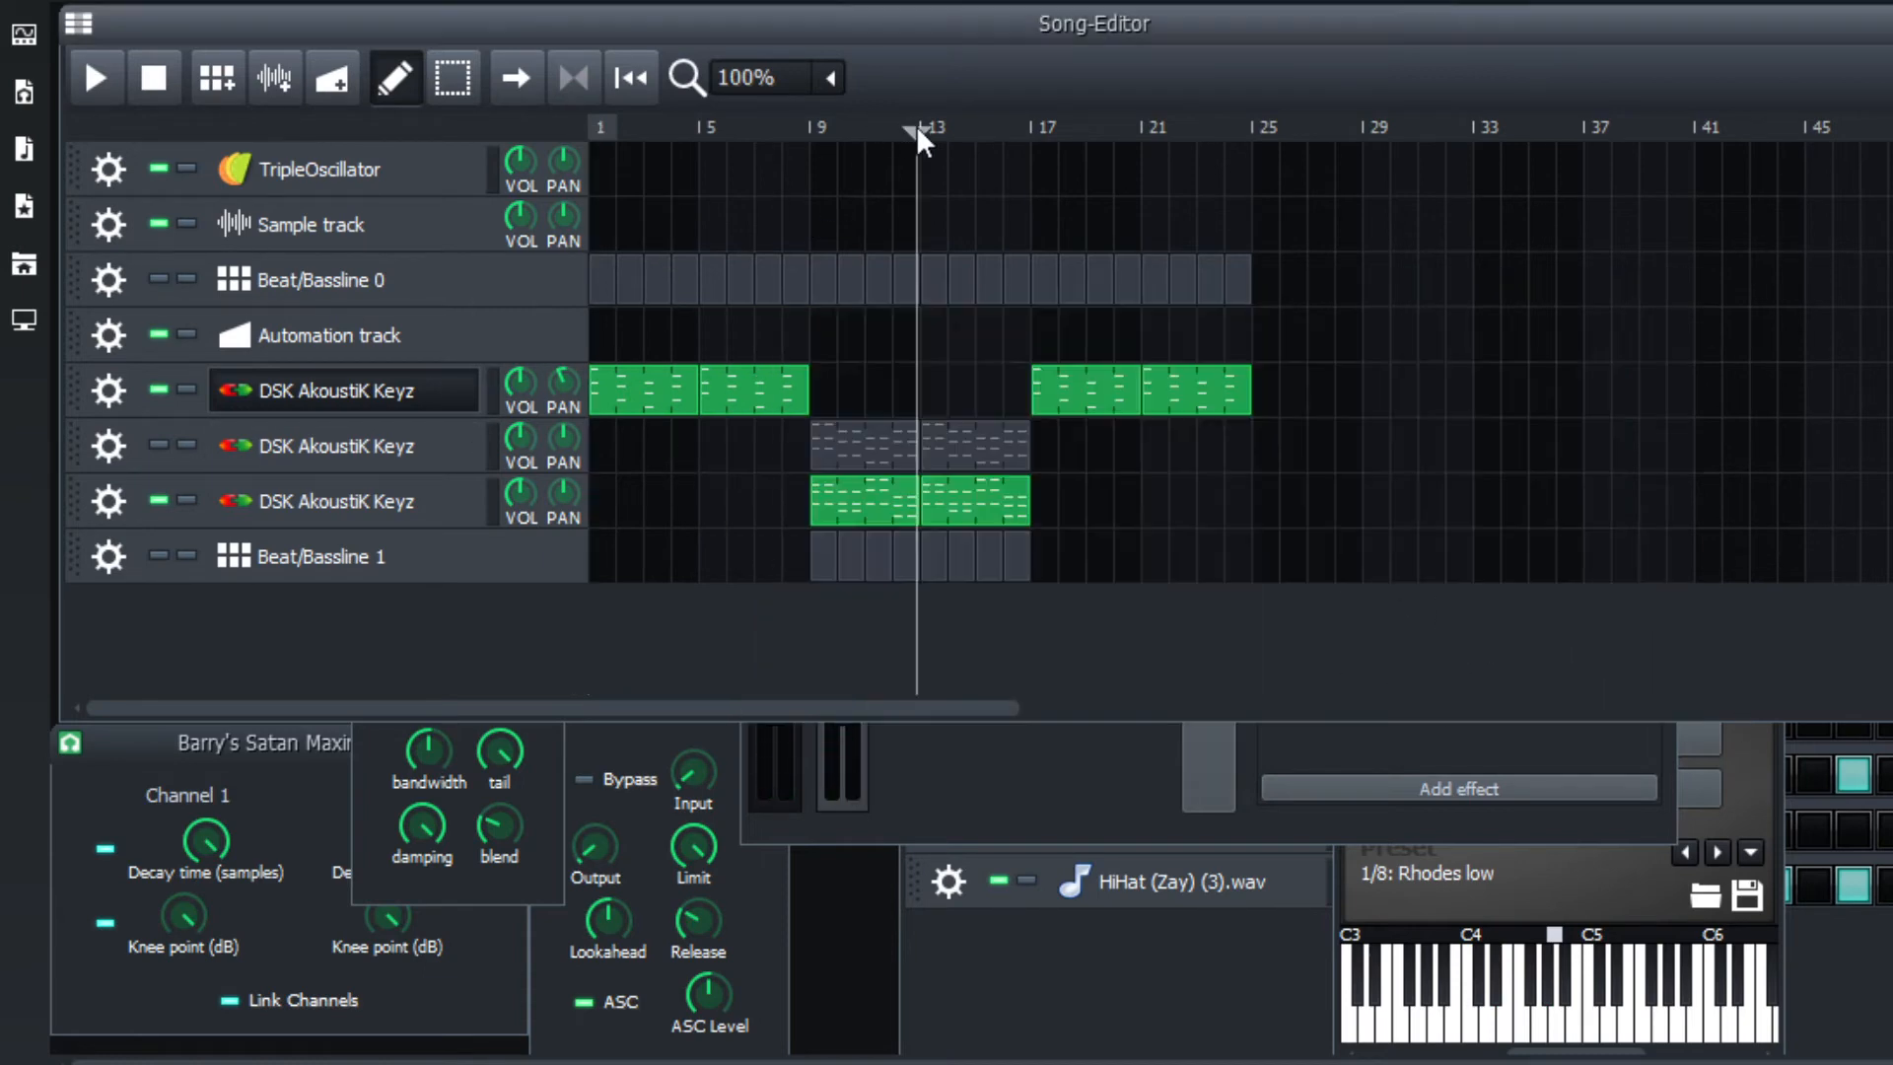
left_click(819, 120)
key("space")
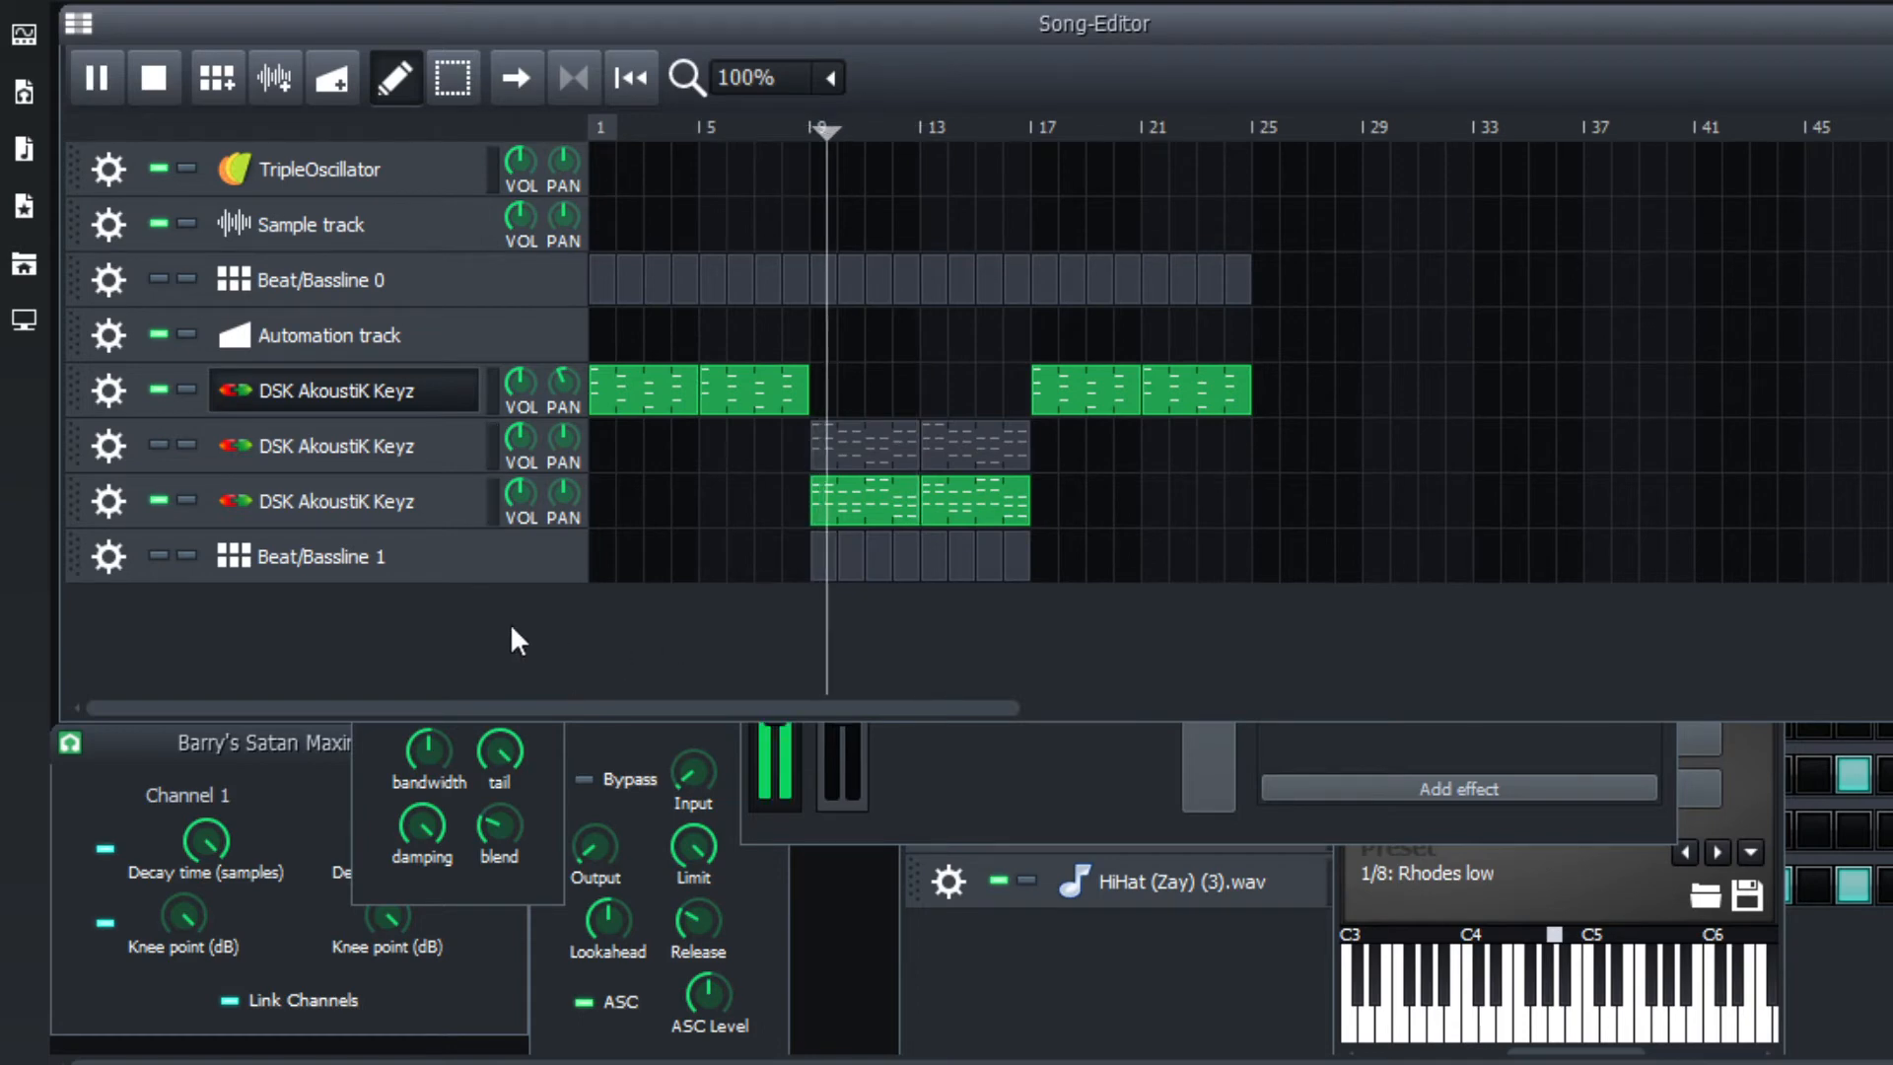
left_click(276, 522)
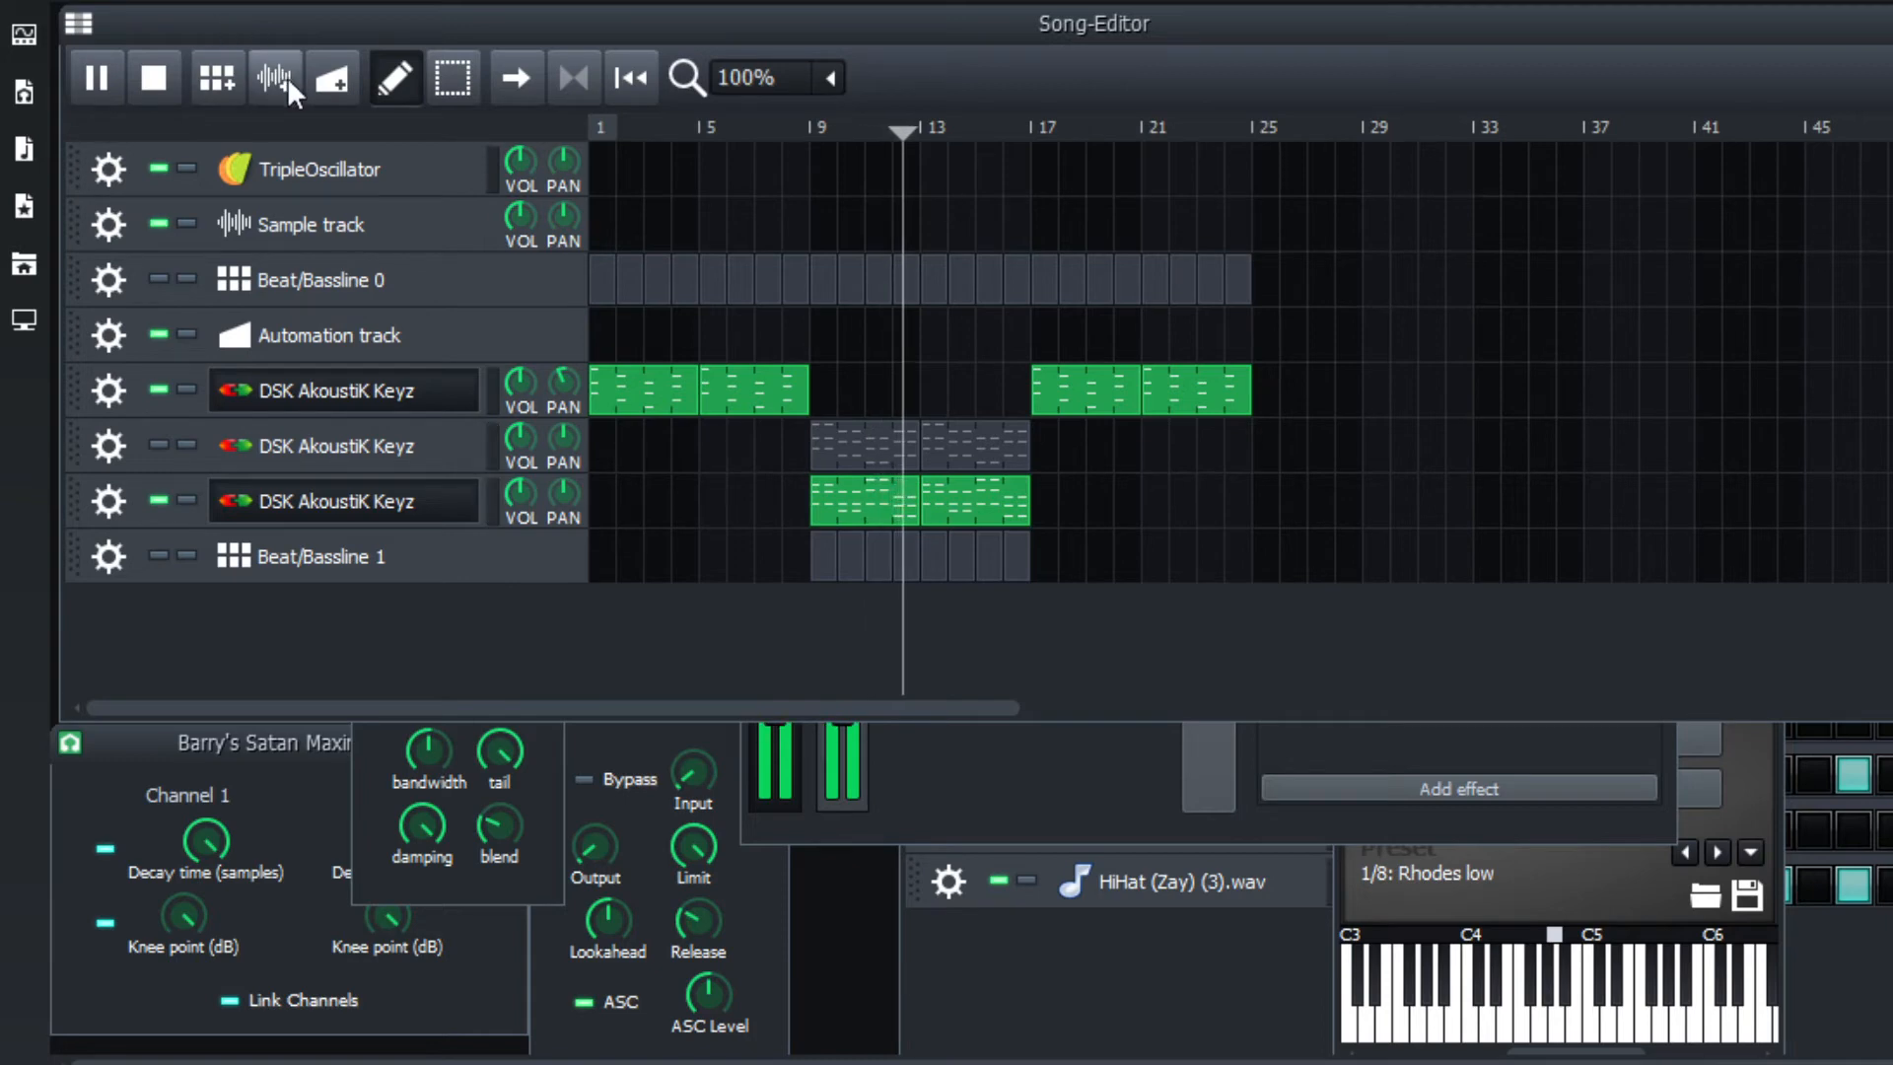
left_click(152, 88)
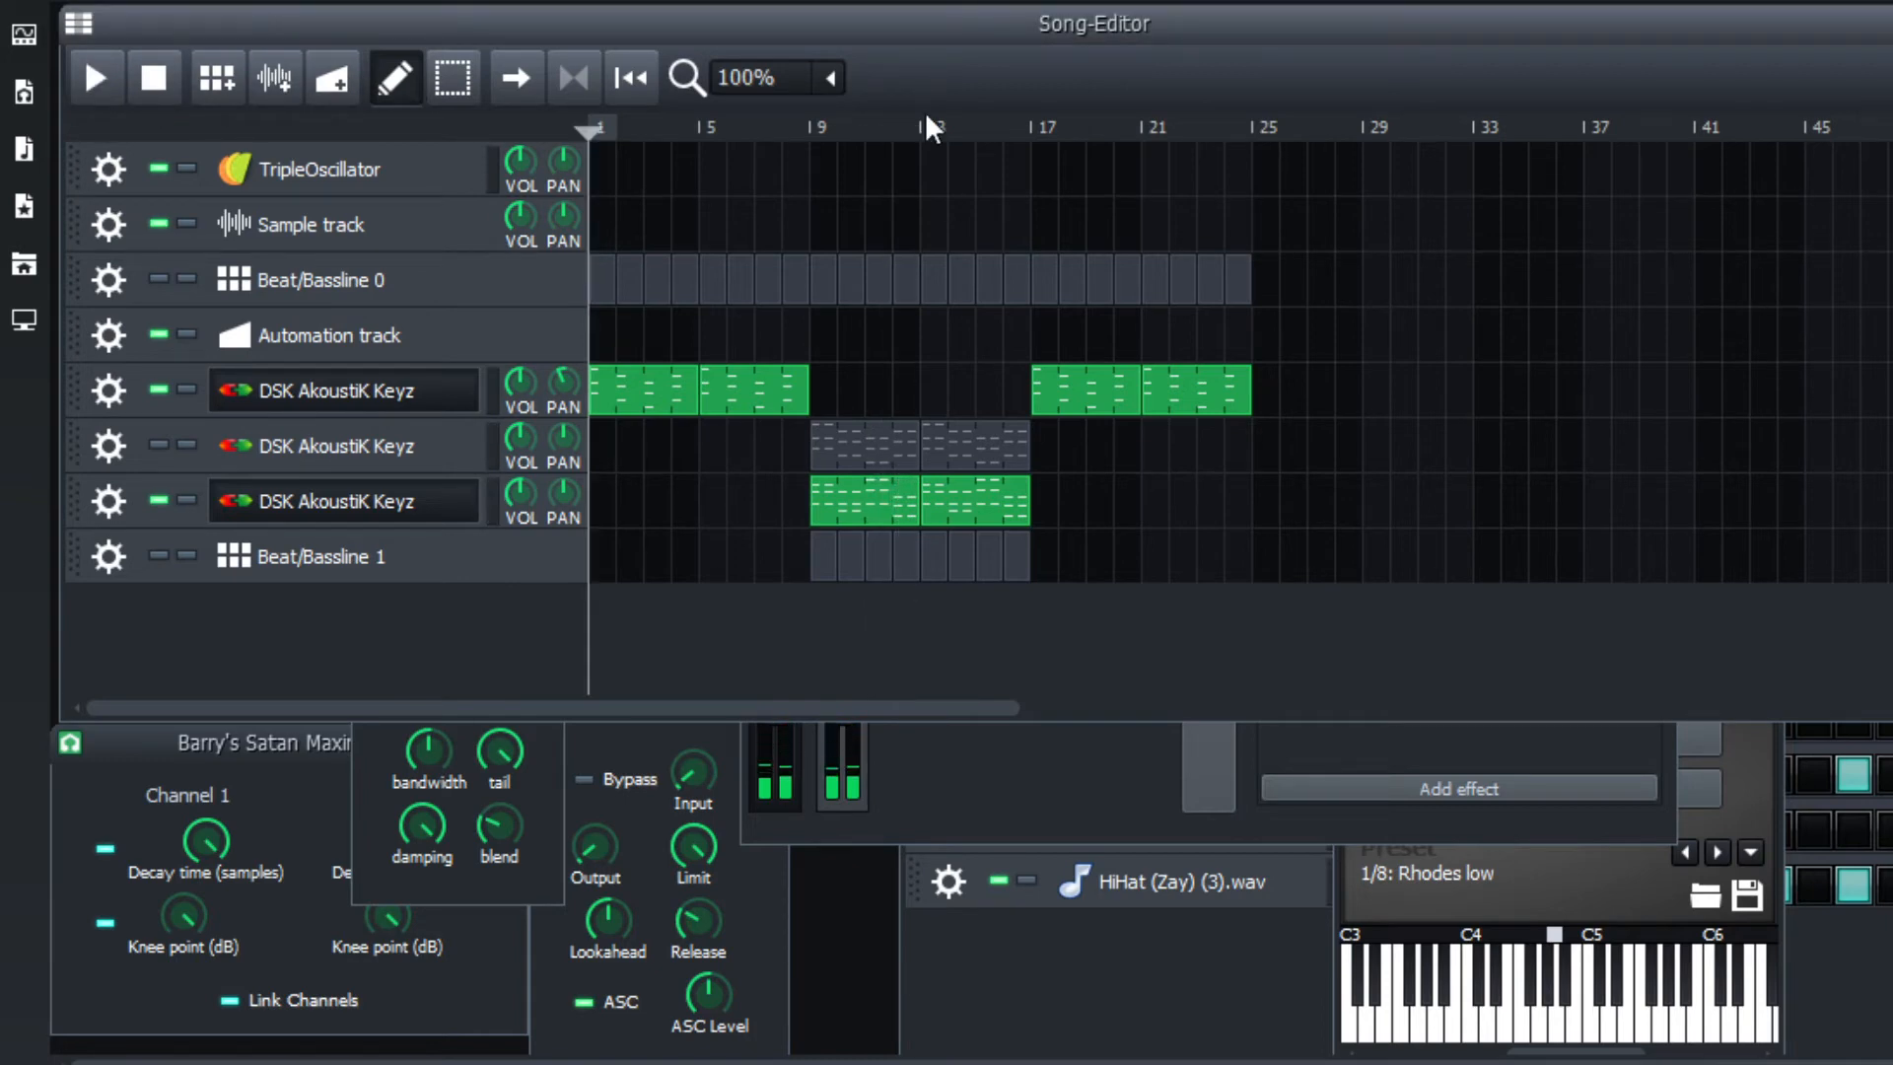
Replay short stretches of the song from bar 9 to hear the third DSK AkoustiK Keyz through FX 1.
left_click(815, 129)
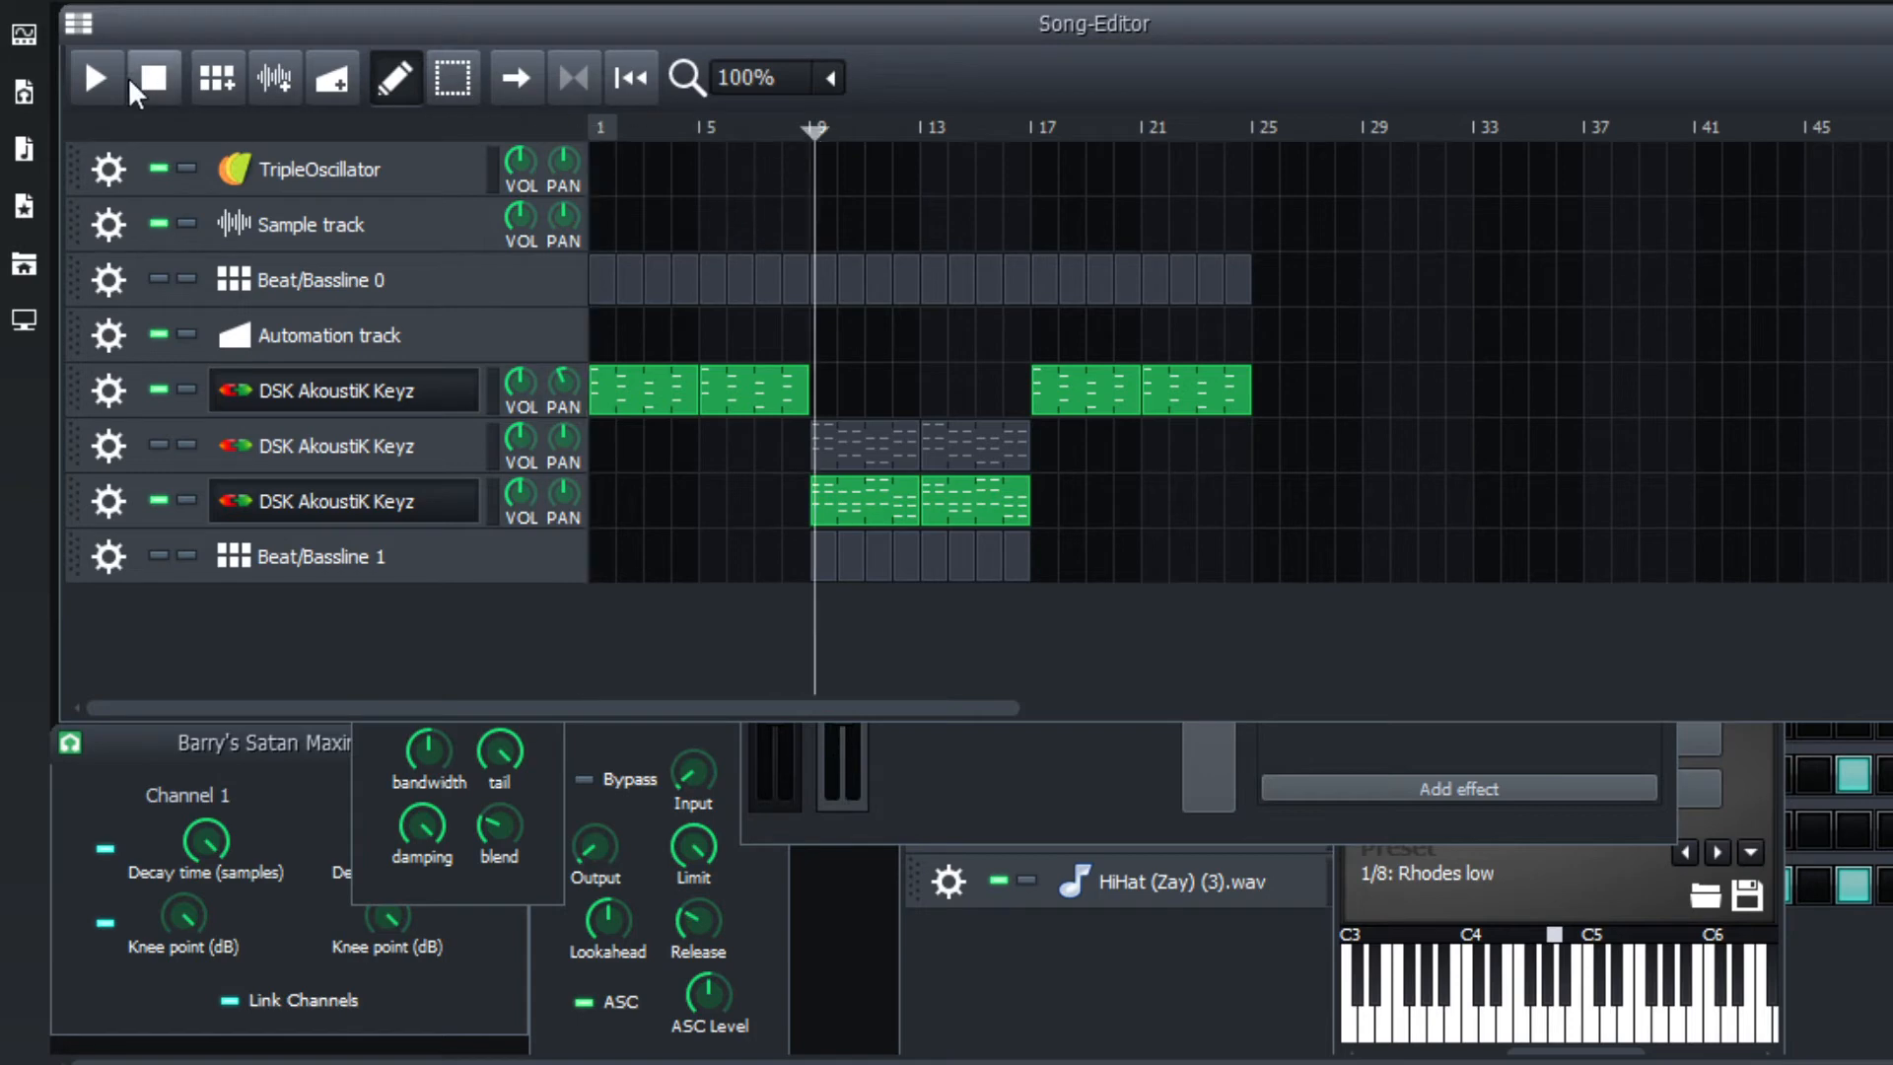
left_click(93, 81)
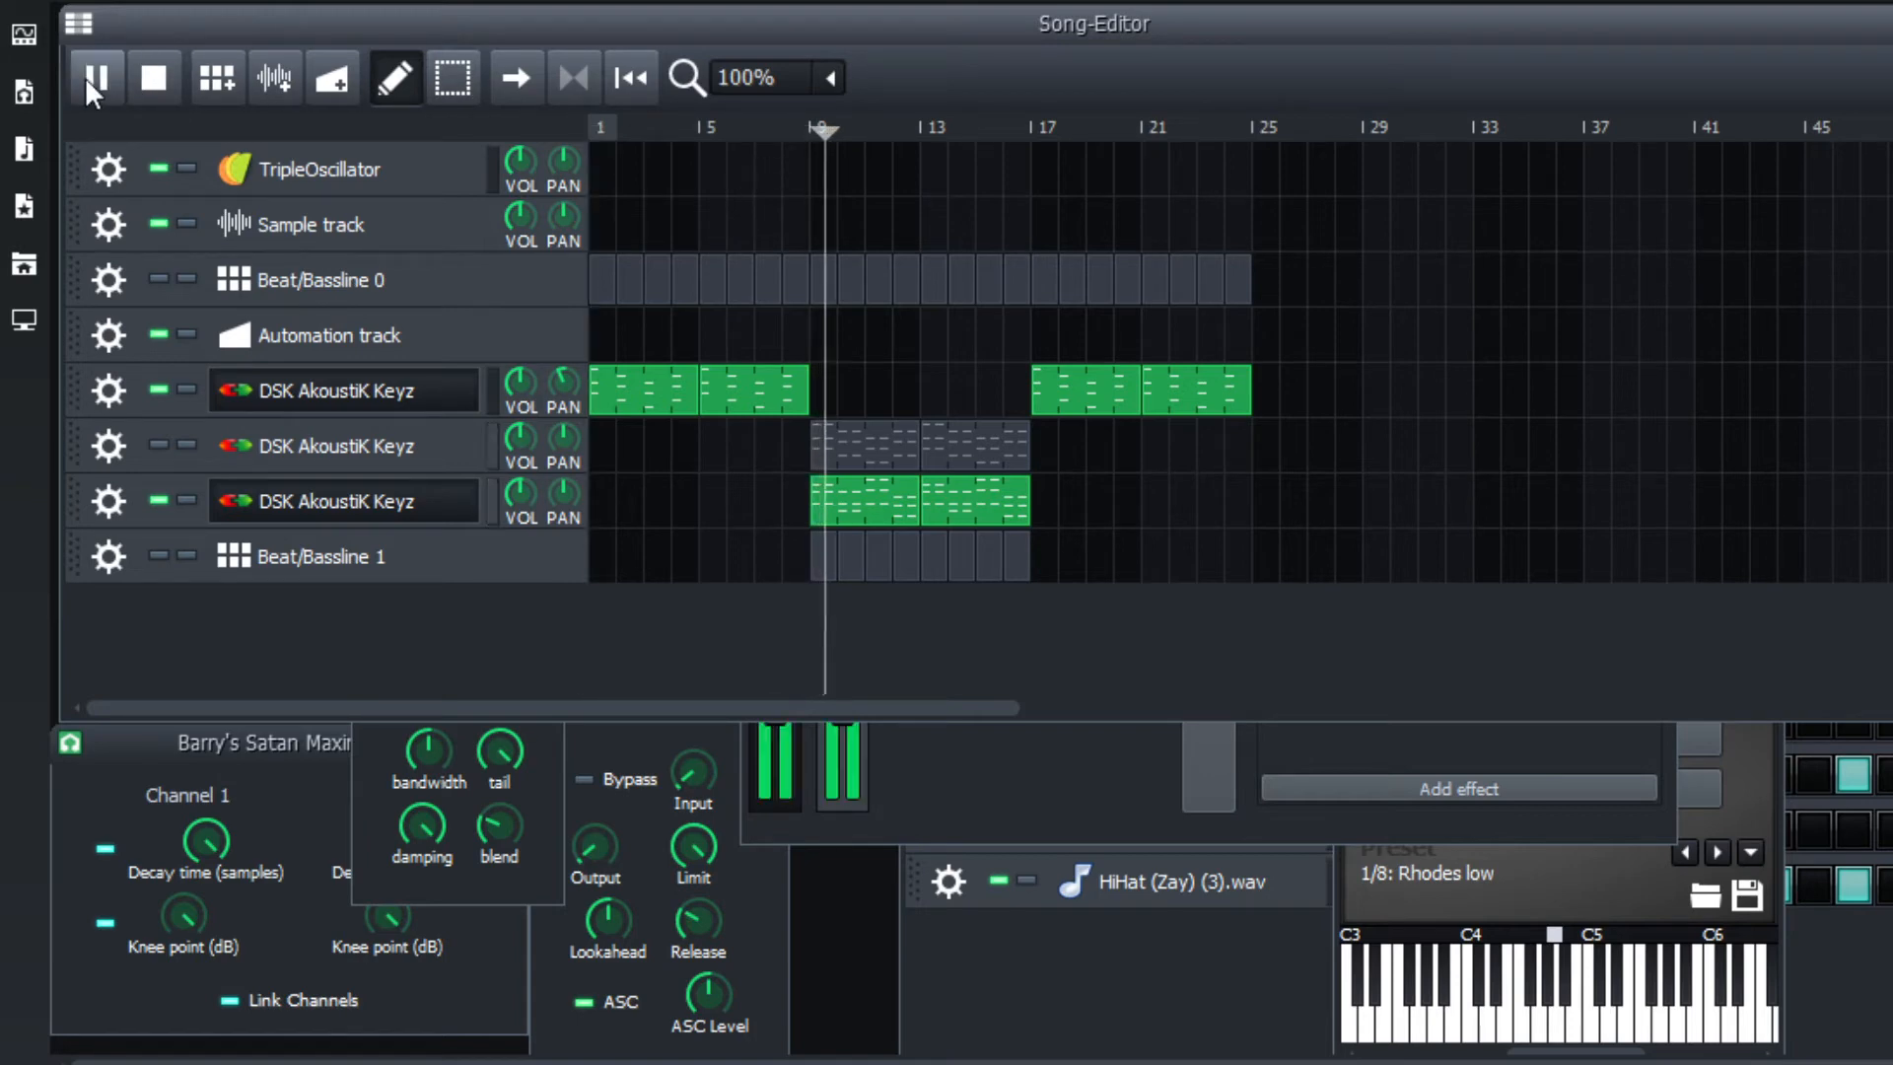
left_click(167, 73)
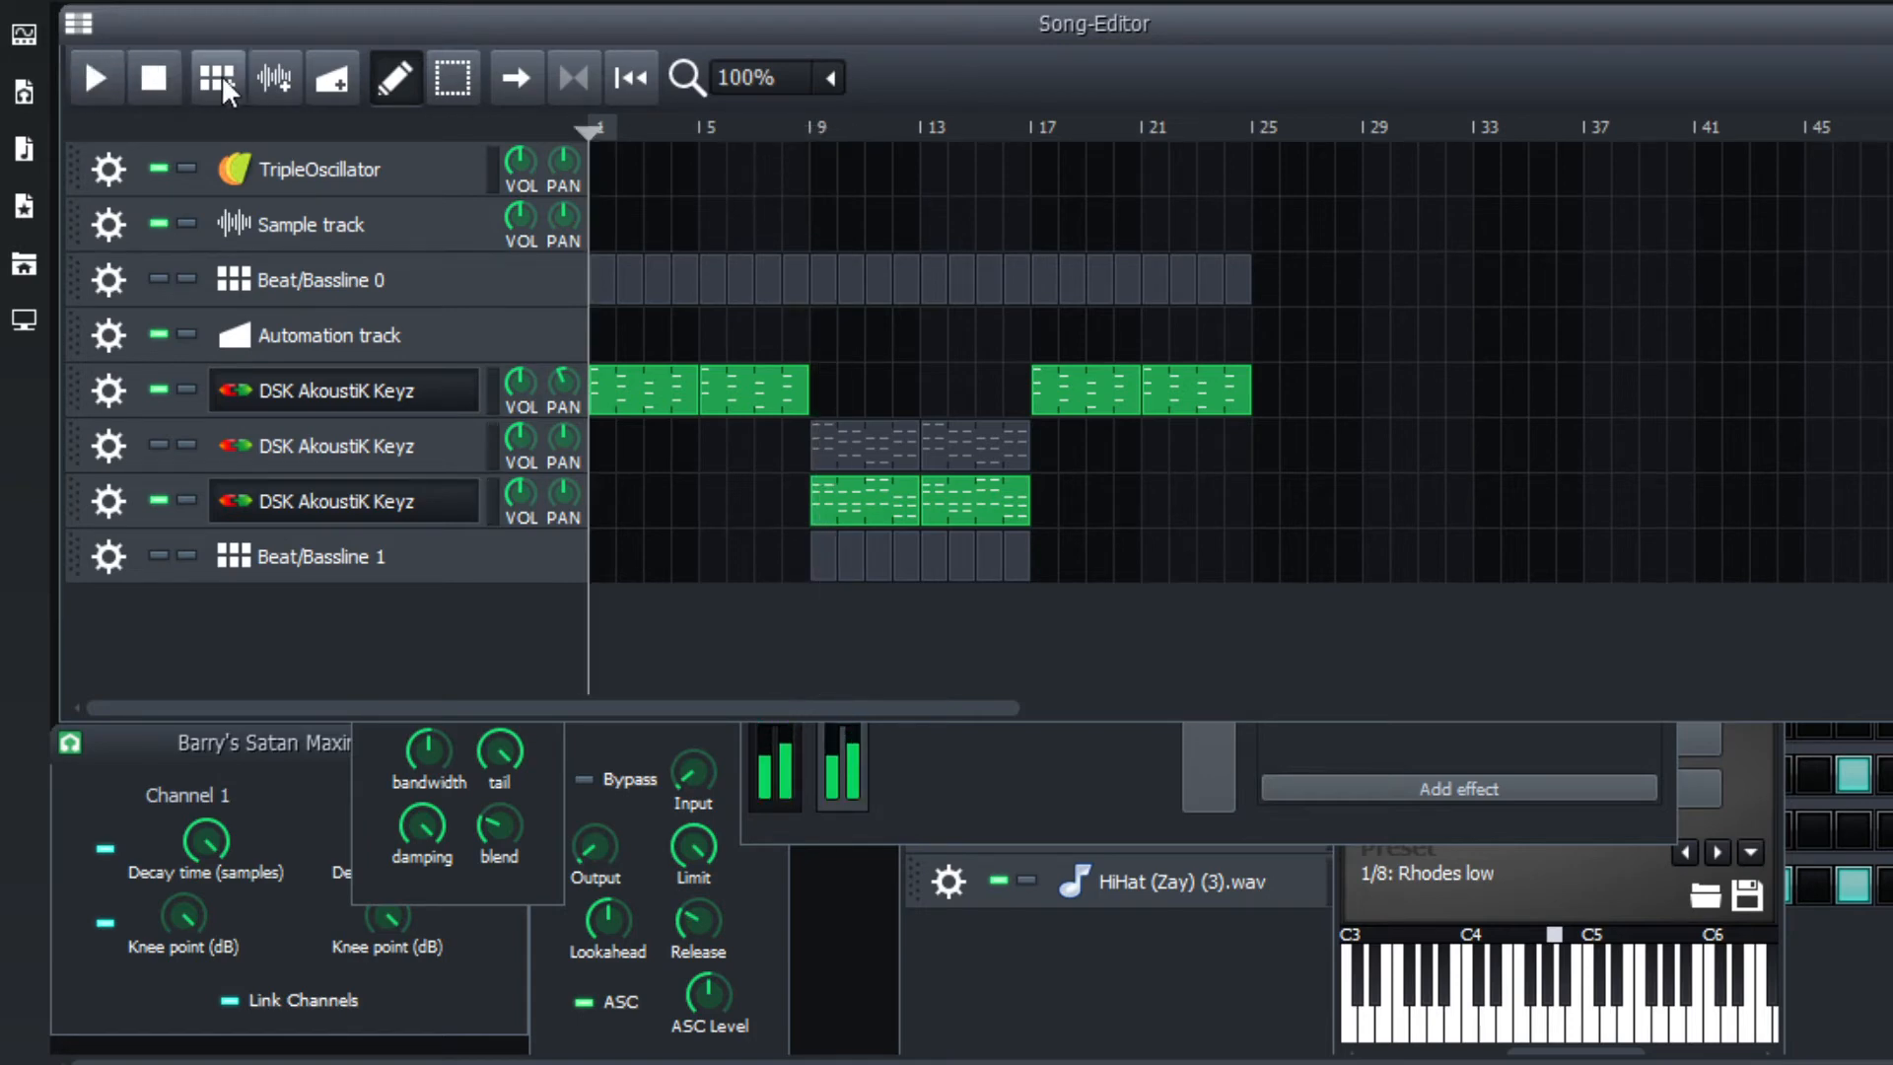
left_click(814, 119)
key("space")
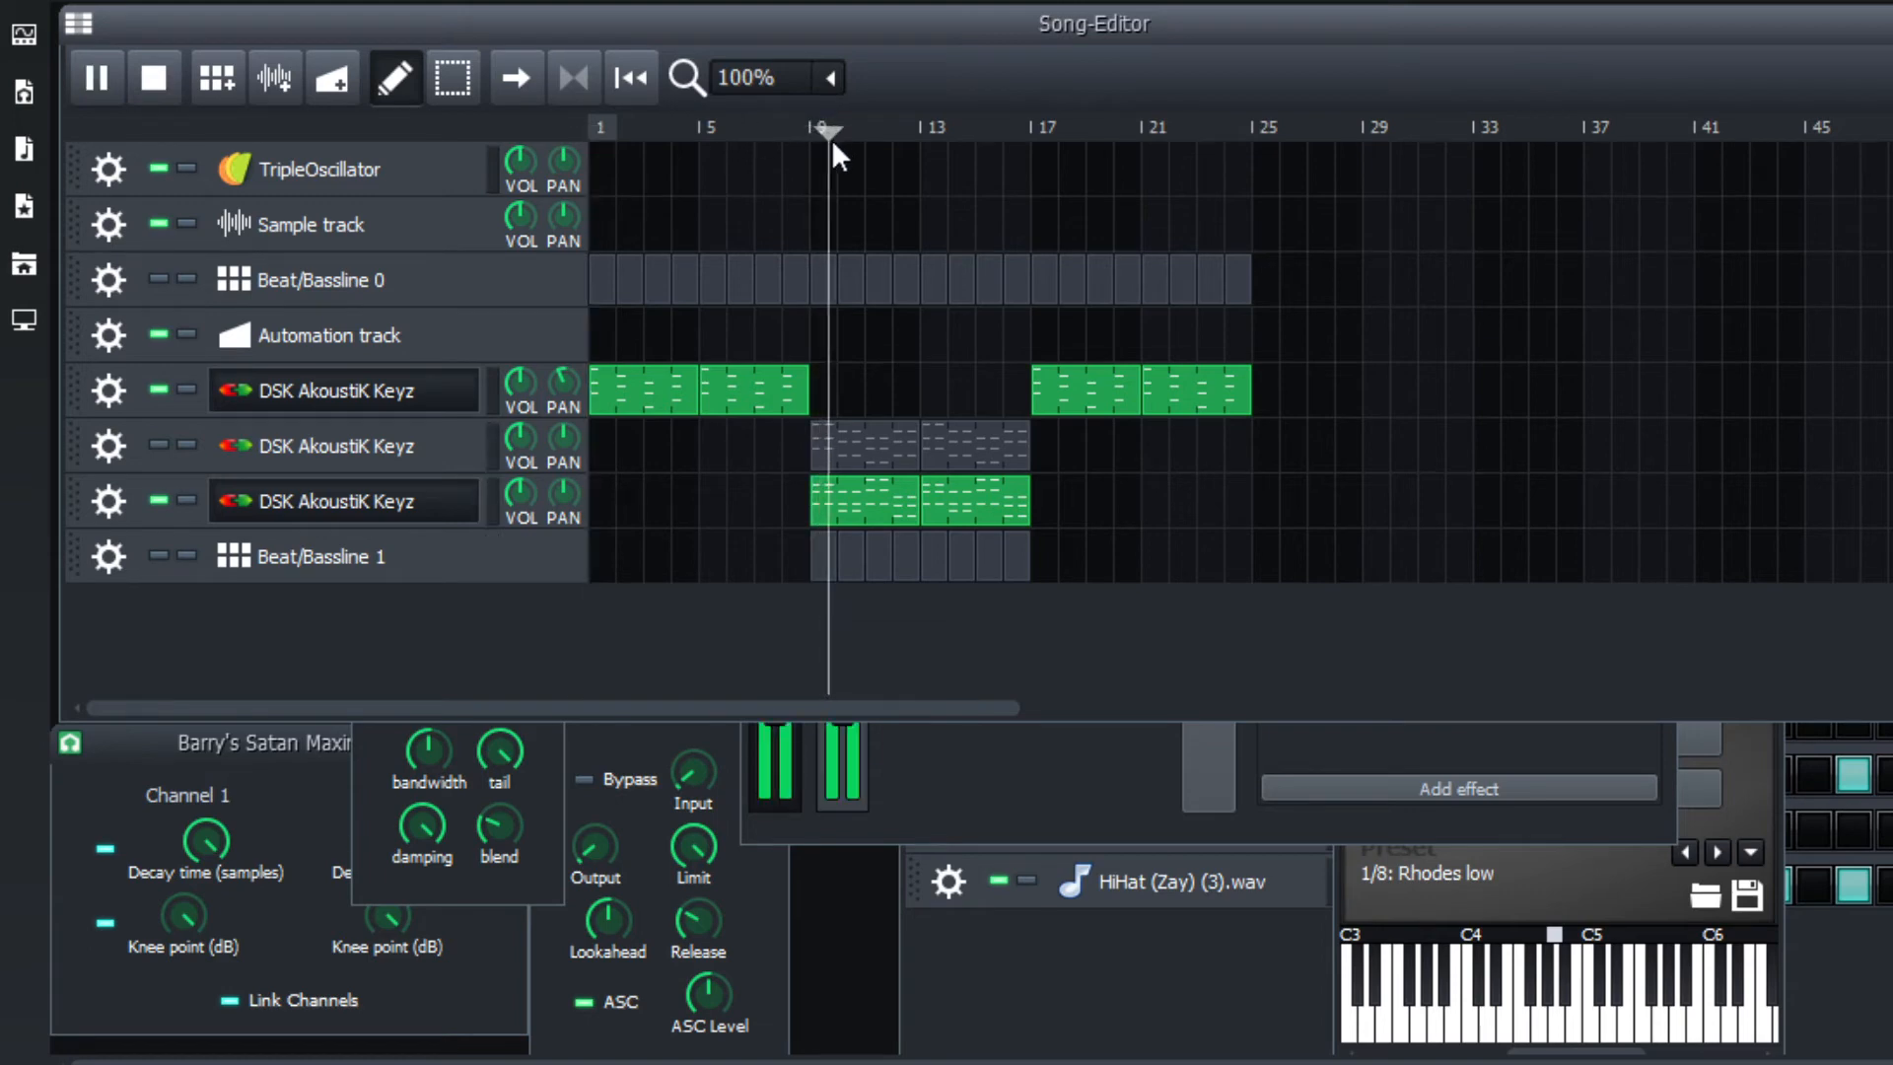
key("space")
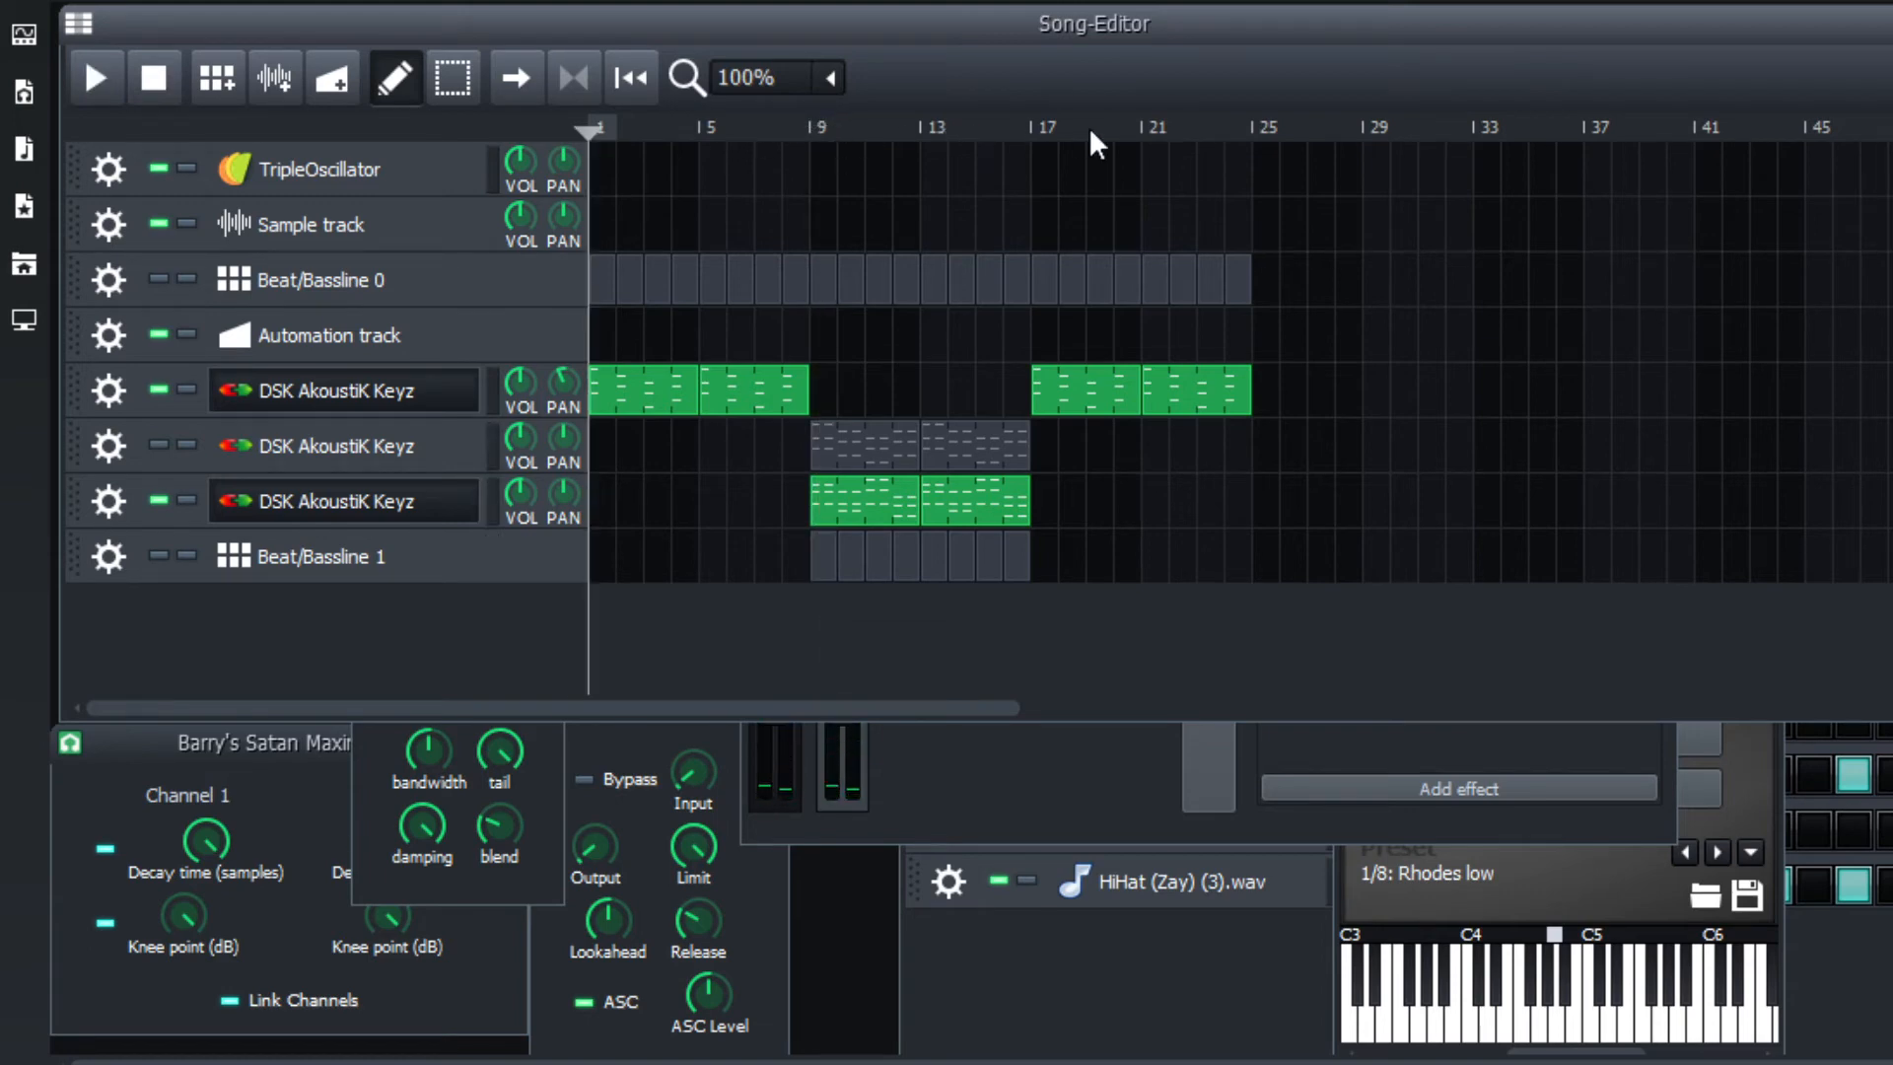
Play the song from bar 9, switch the Echo Delay Line on during playback to hear it, and stop.
left_click(800, 120)
key("space")
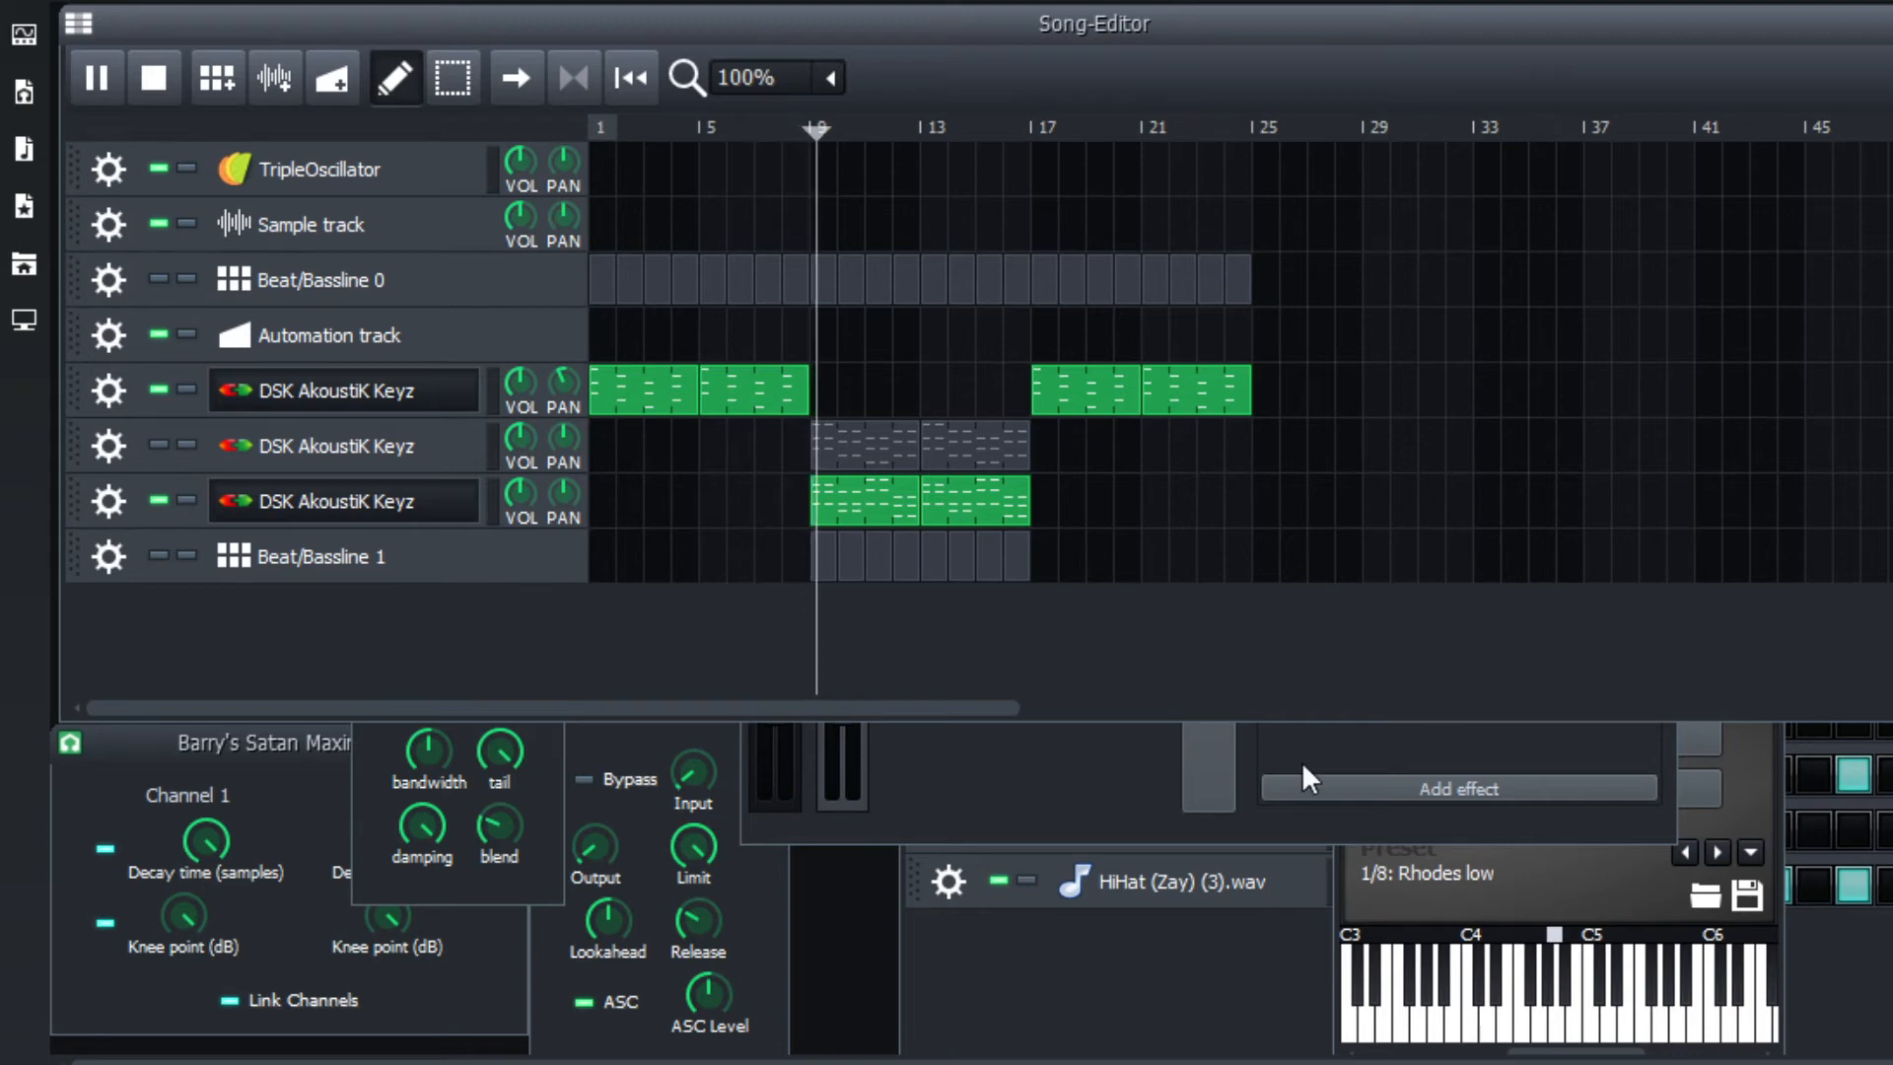
left_click(1302, 761)
left_click(1283, 476)
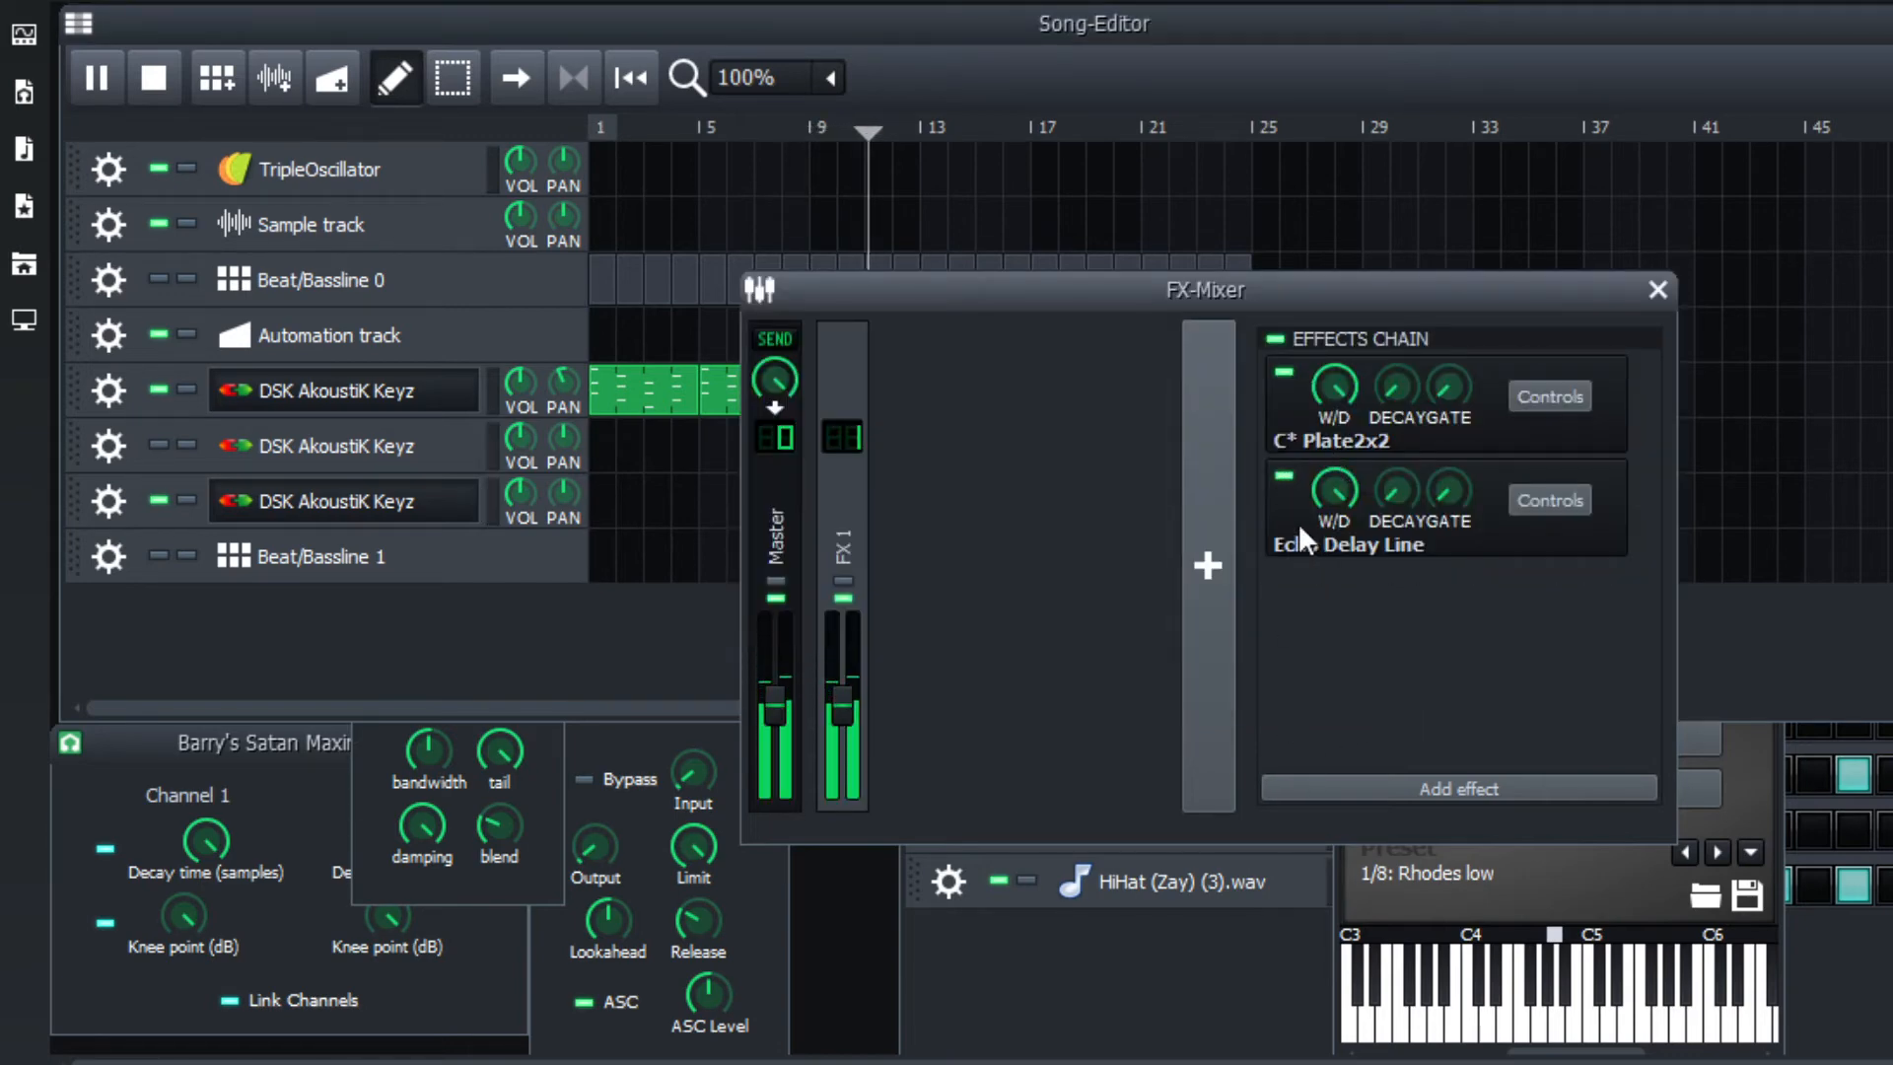
left_click(1019, 63)
key("space")
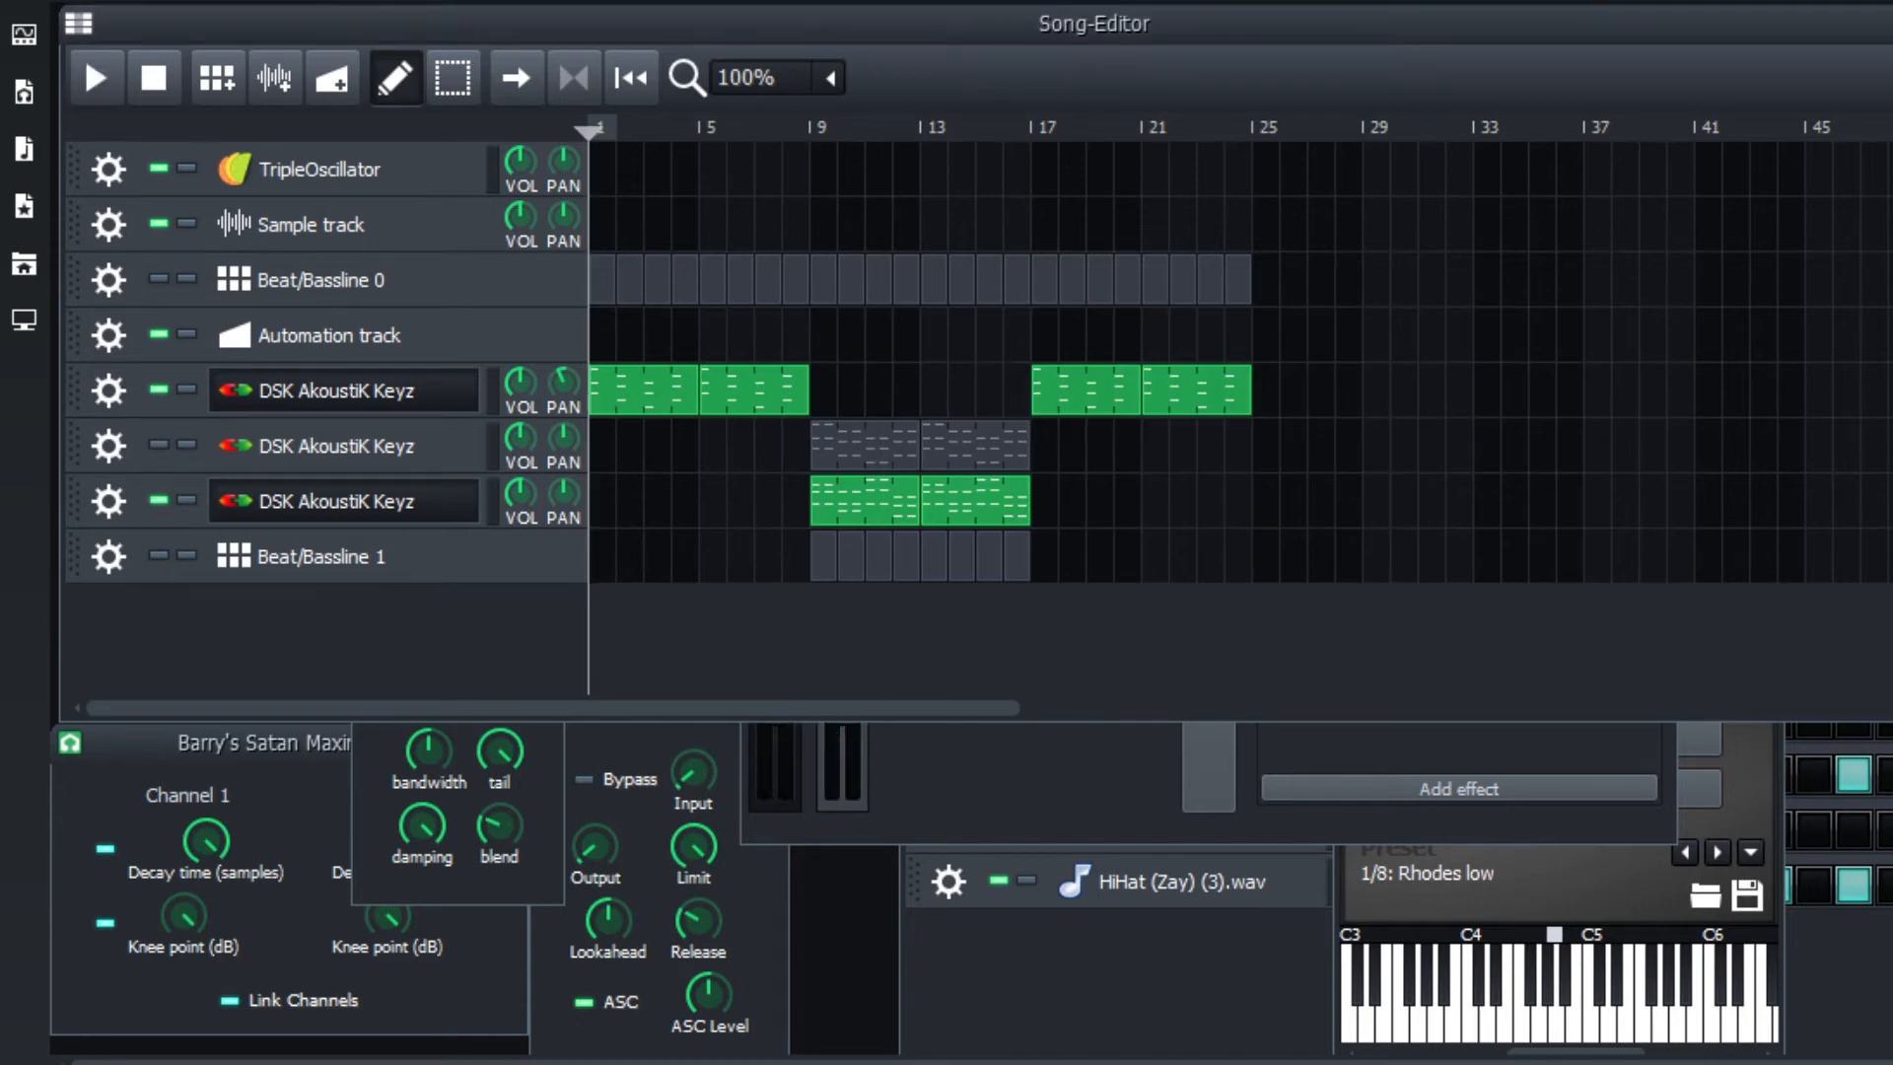
Switch off the Echo Delay Line and C* Plate2x2 on FX 1, and add and select a new FX 2 channel.
left_click(1042, 767)
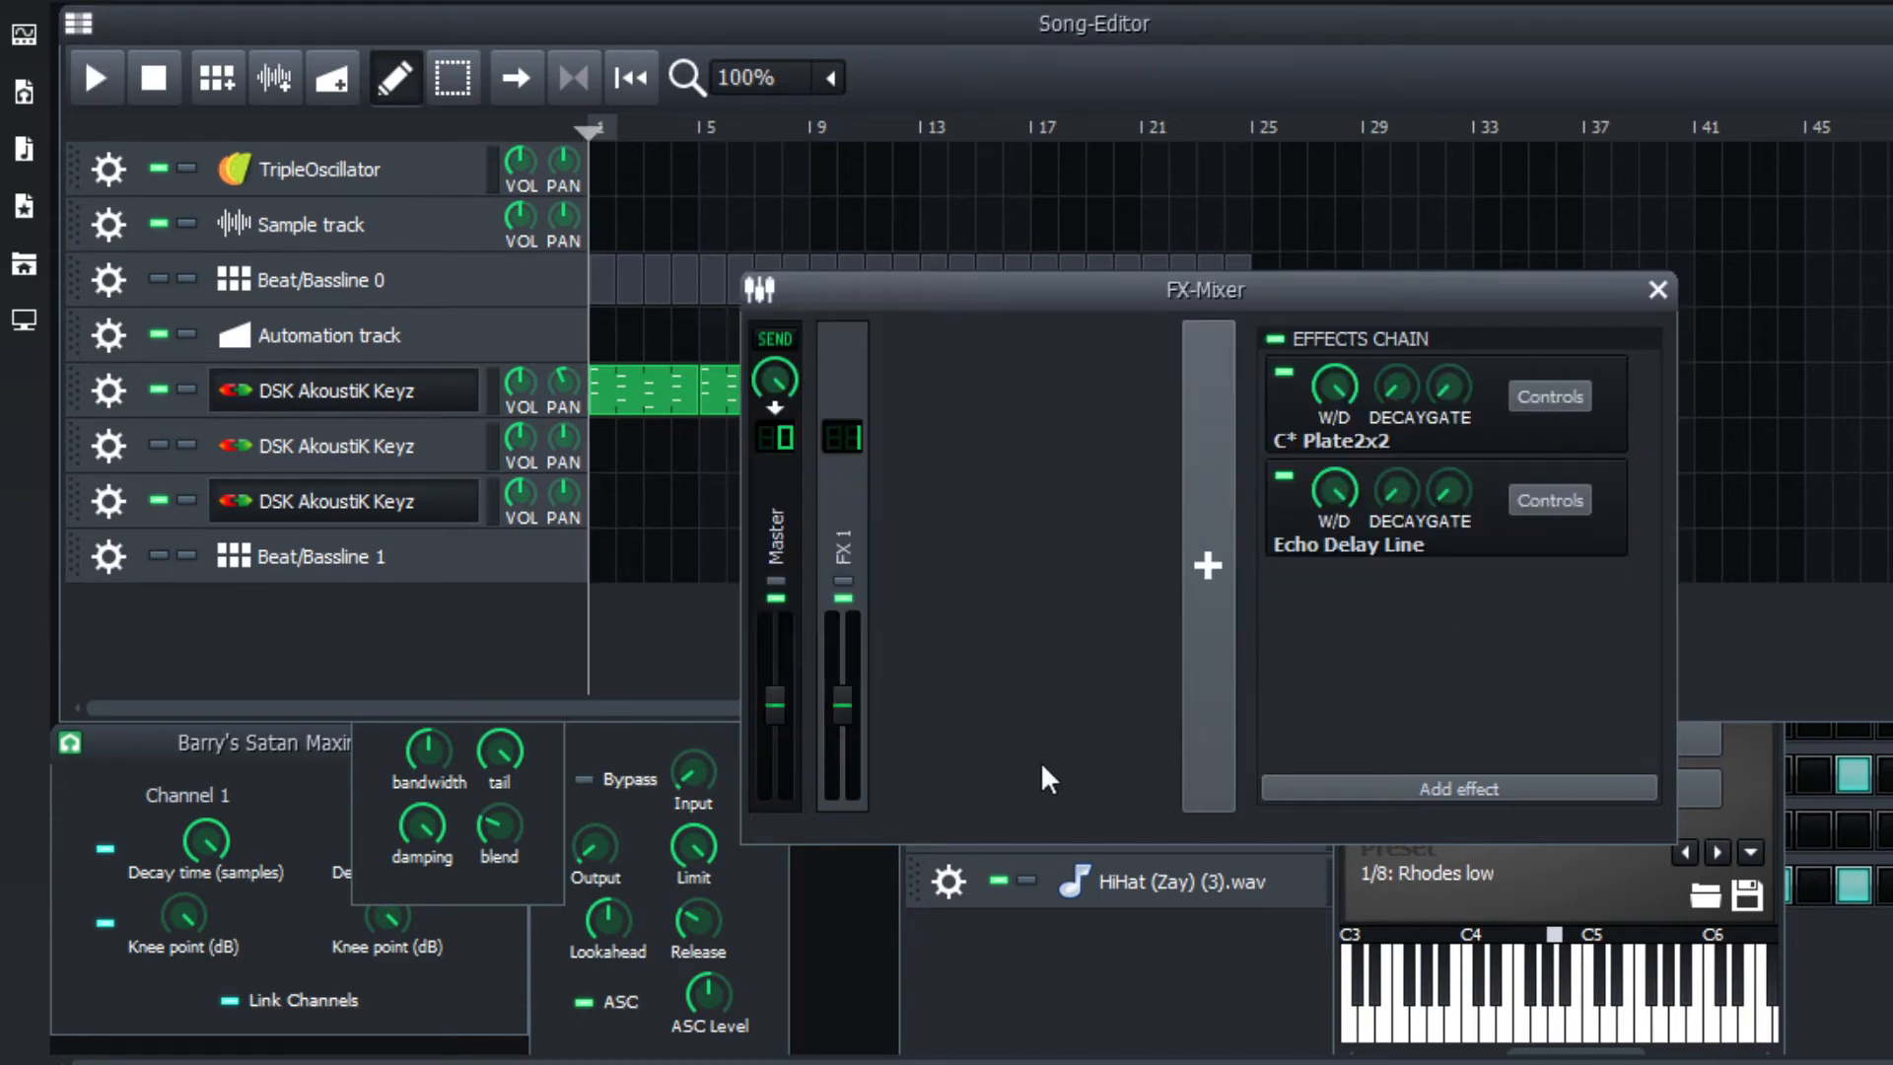
left_click(1284, 479)
left_click(1231, 582)
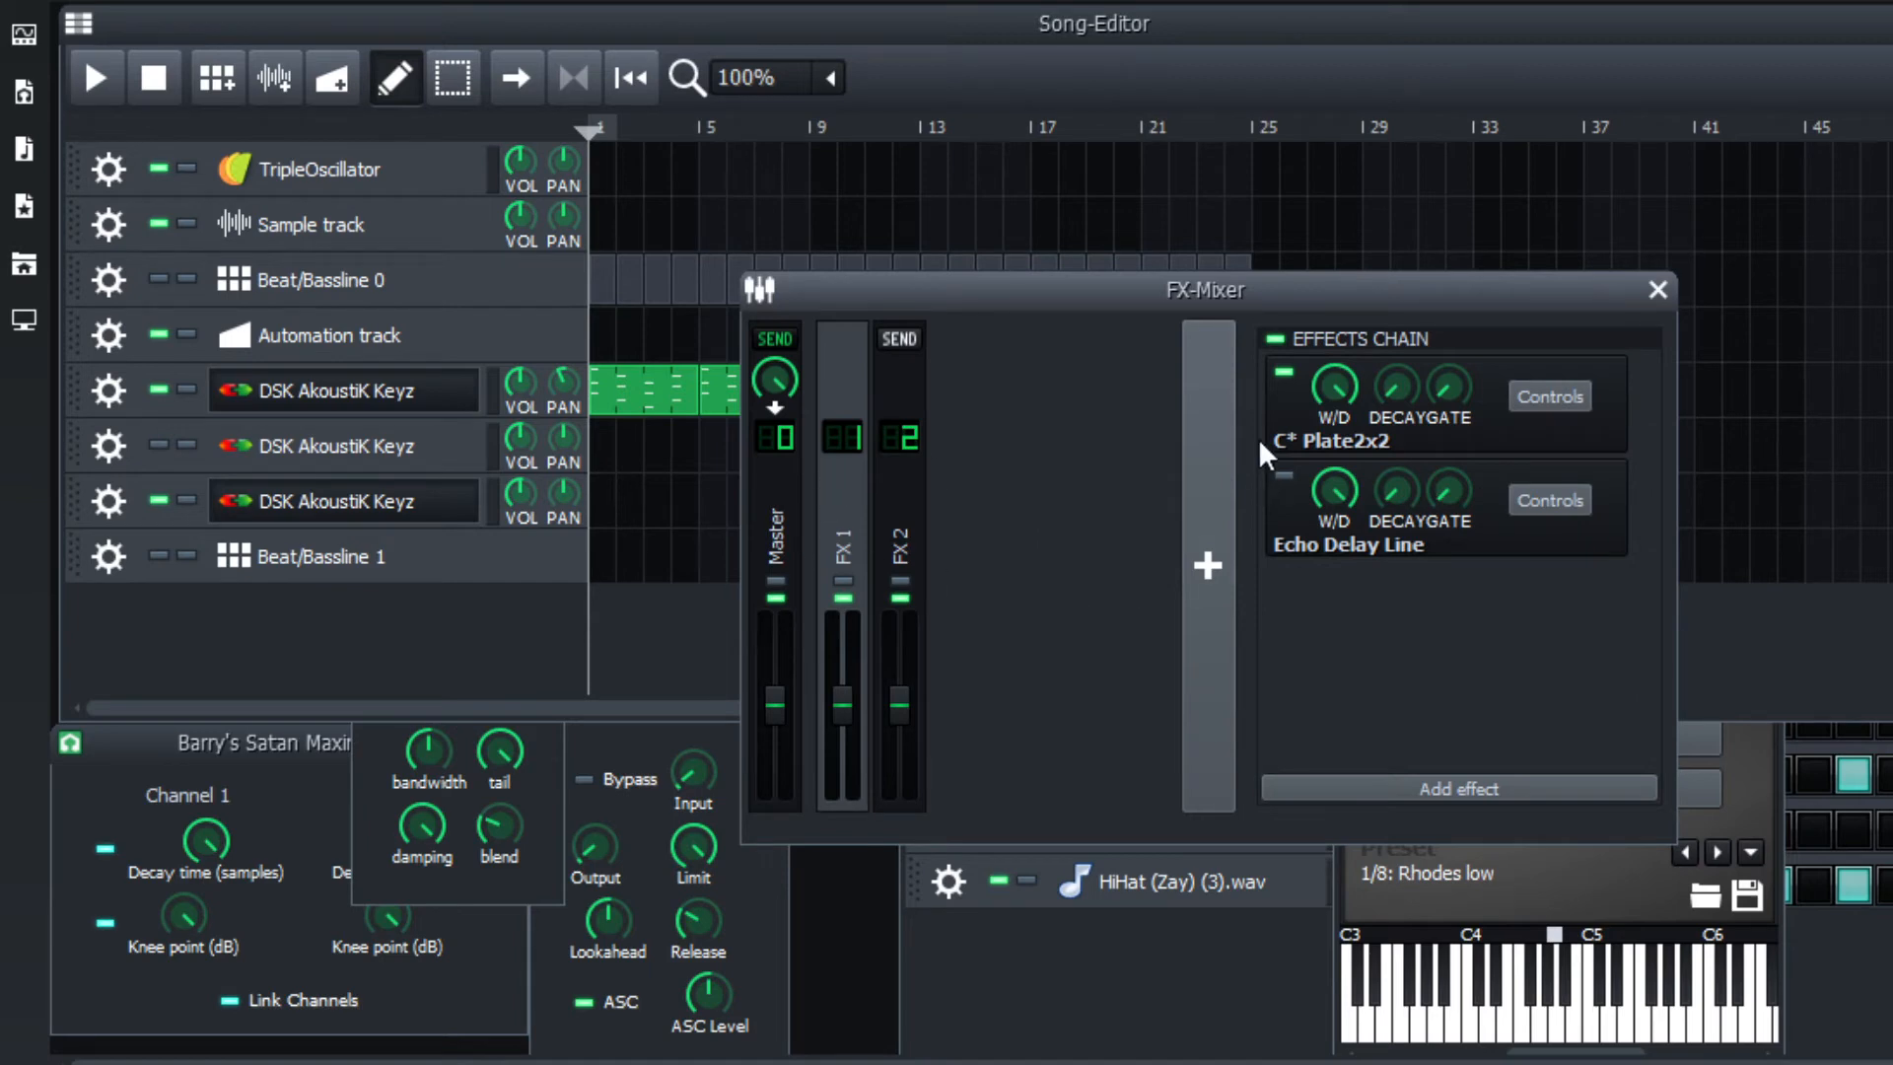
left_click(1283, 372)
left_click(896, 435)
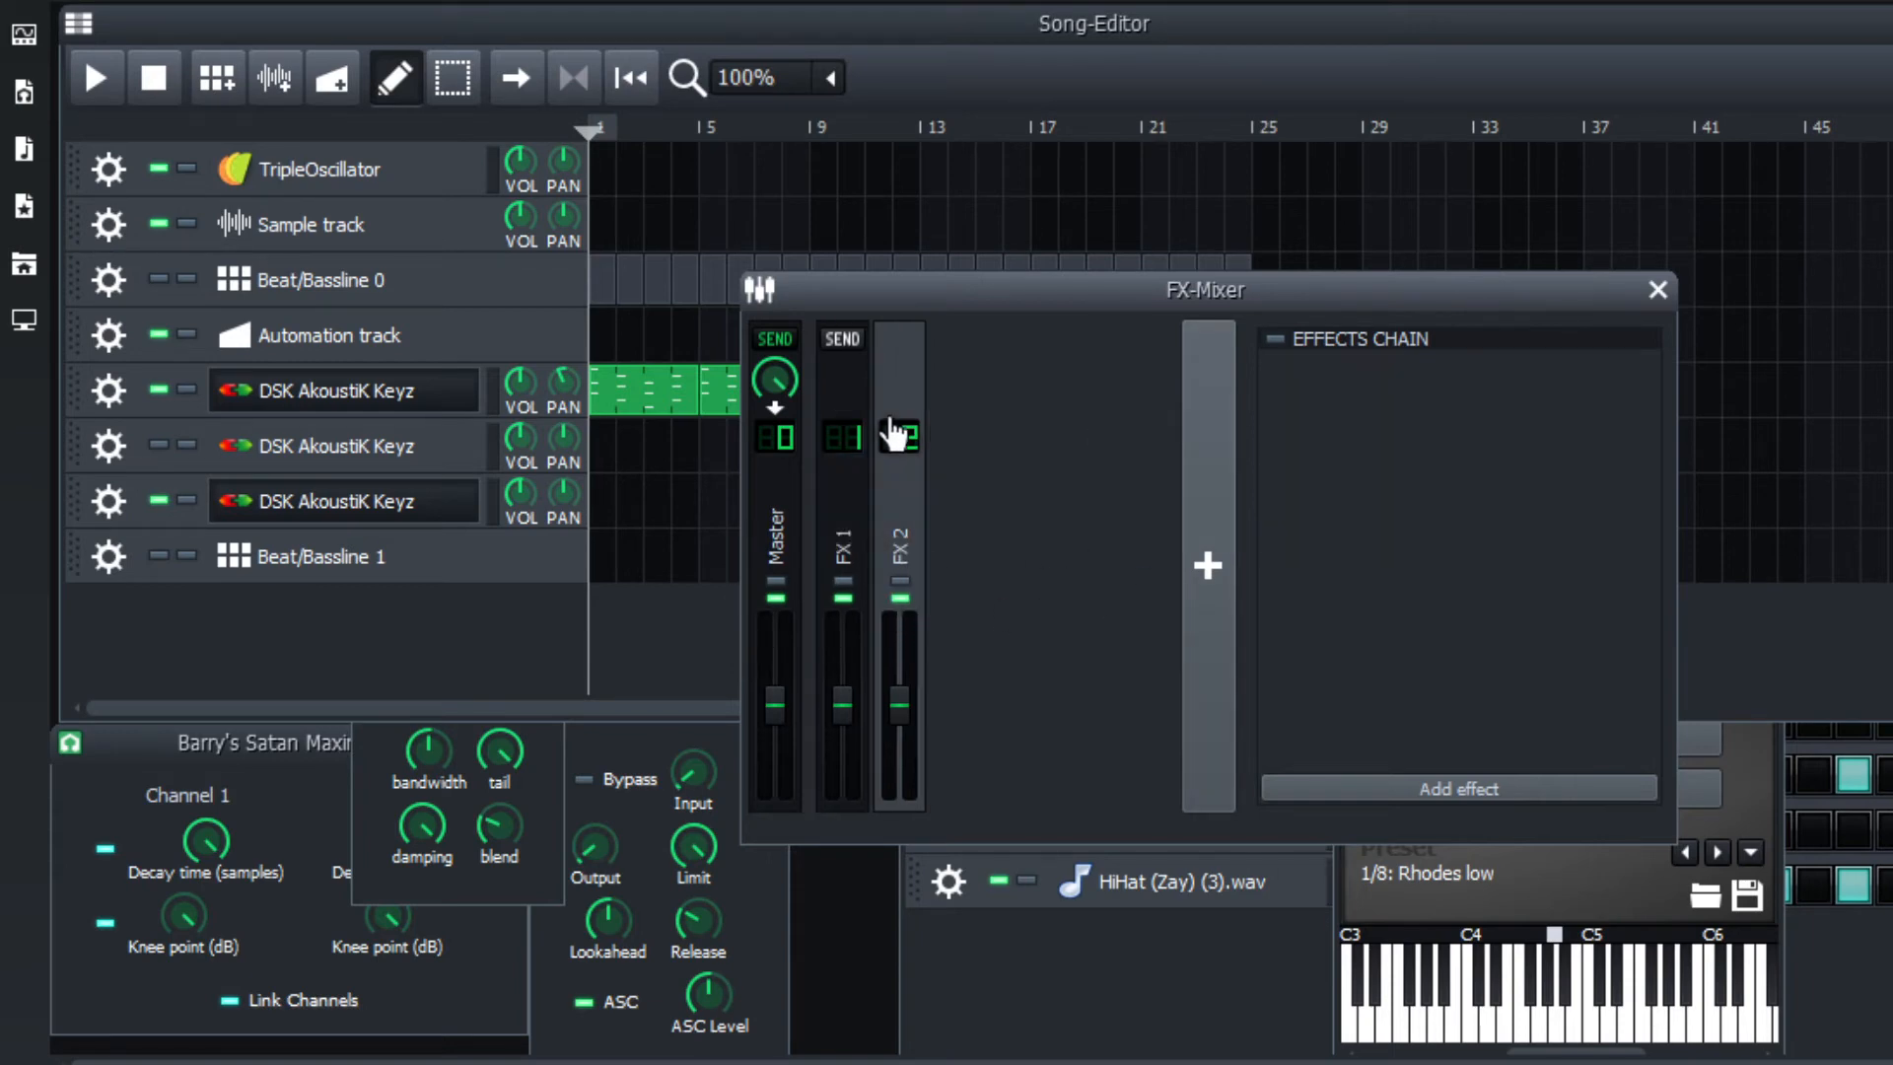
Unmute the Beat/Bassline 0 track, keeping the second DSK AkoustiK Keyz track muted.
left_click(113, 282)
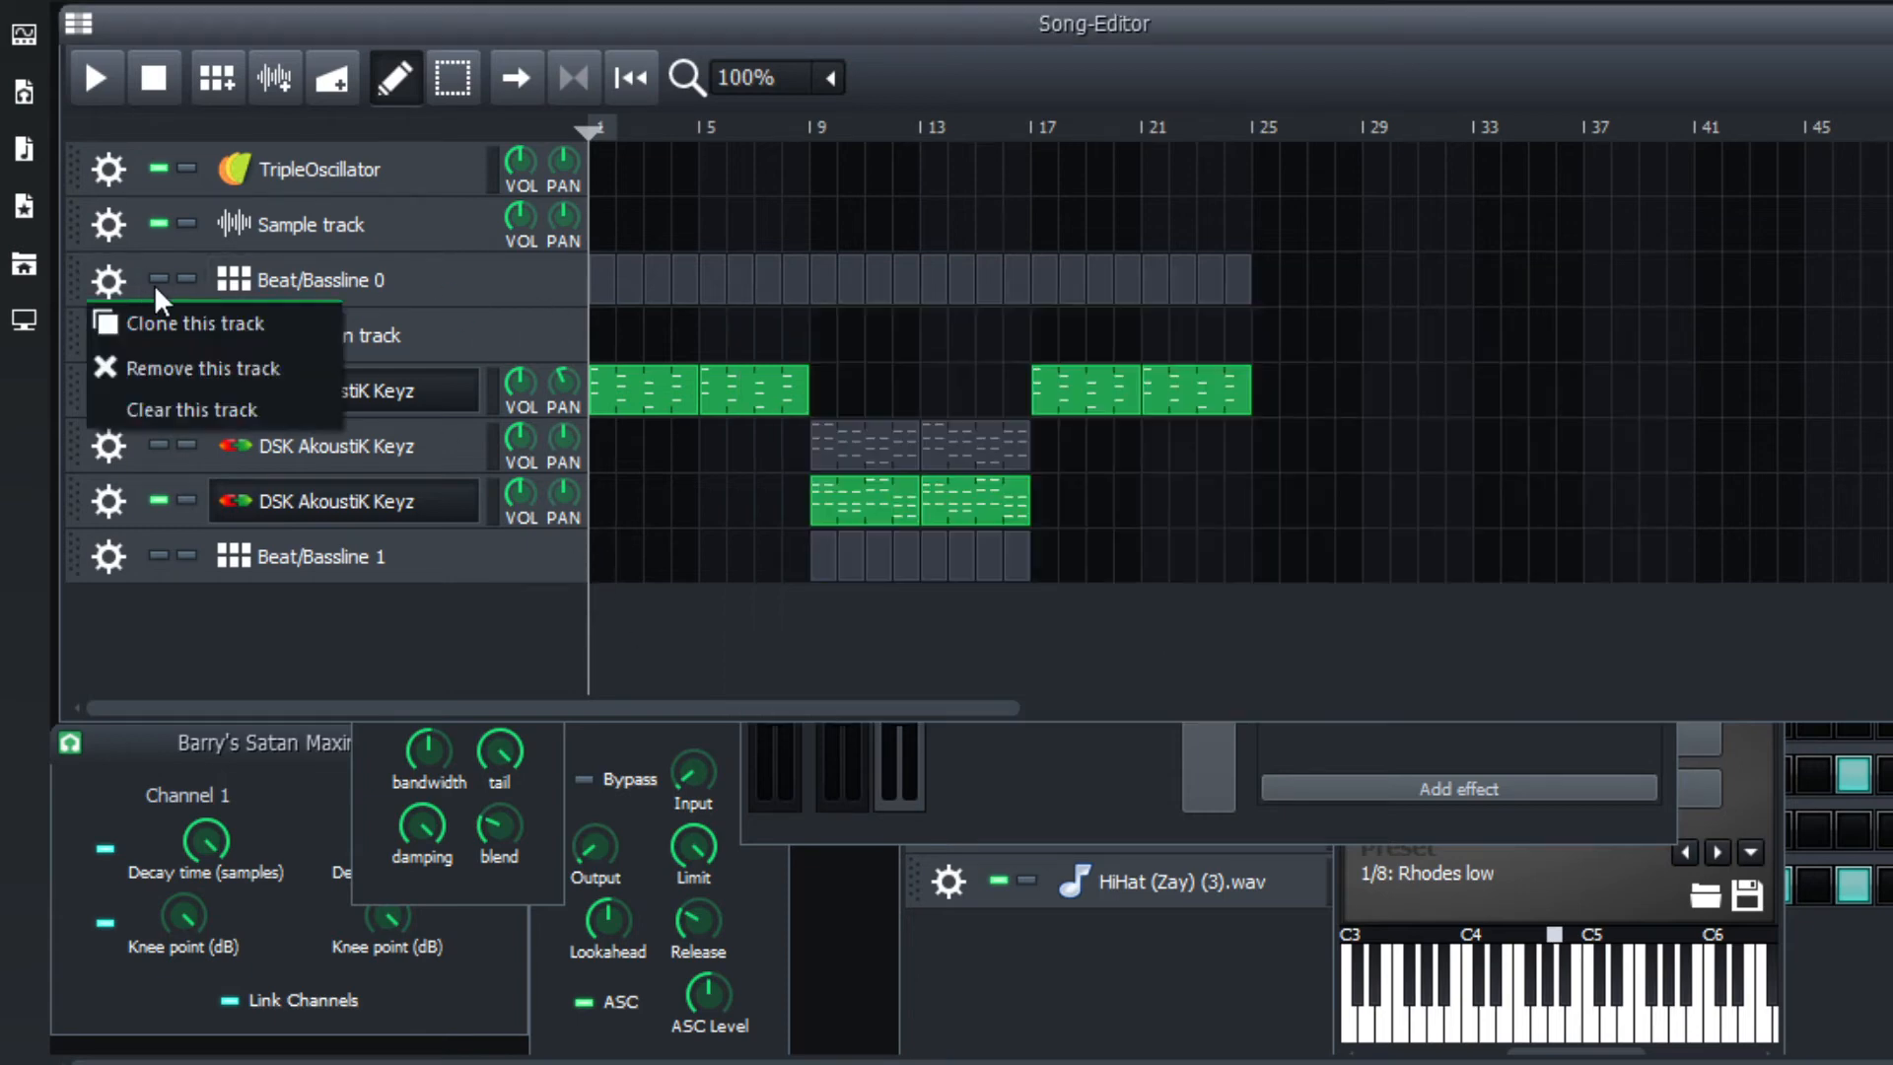
left_click(158, 280)
left_click(160, 446)
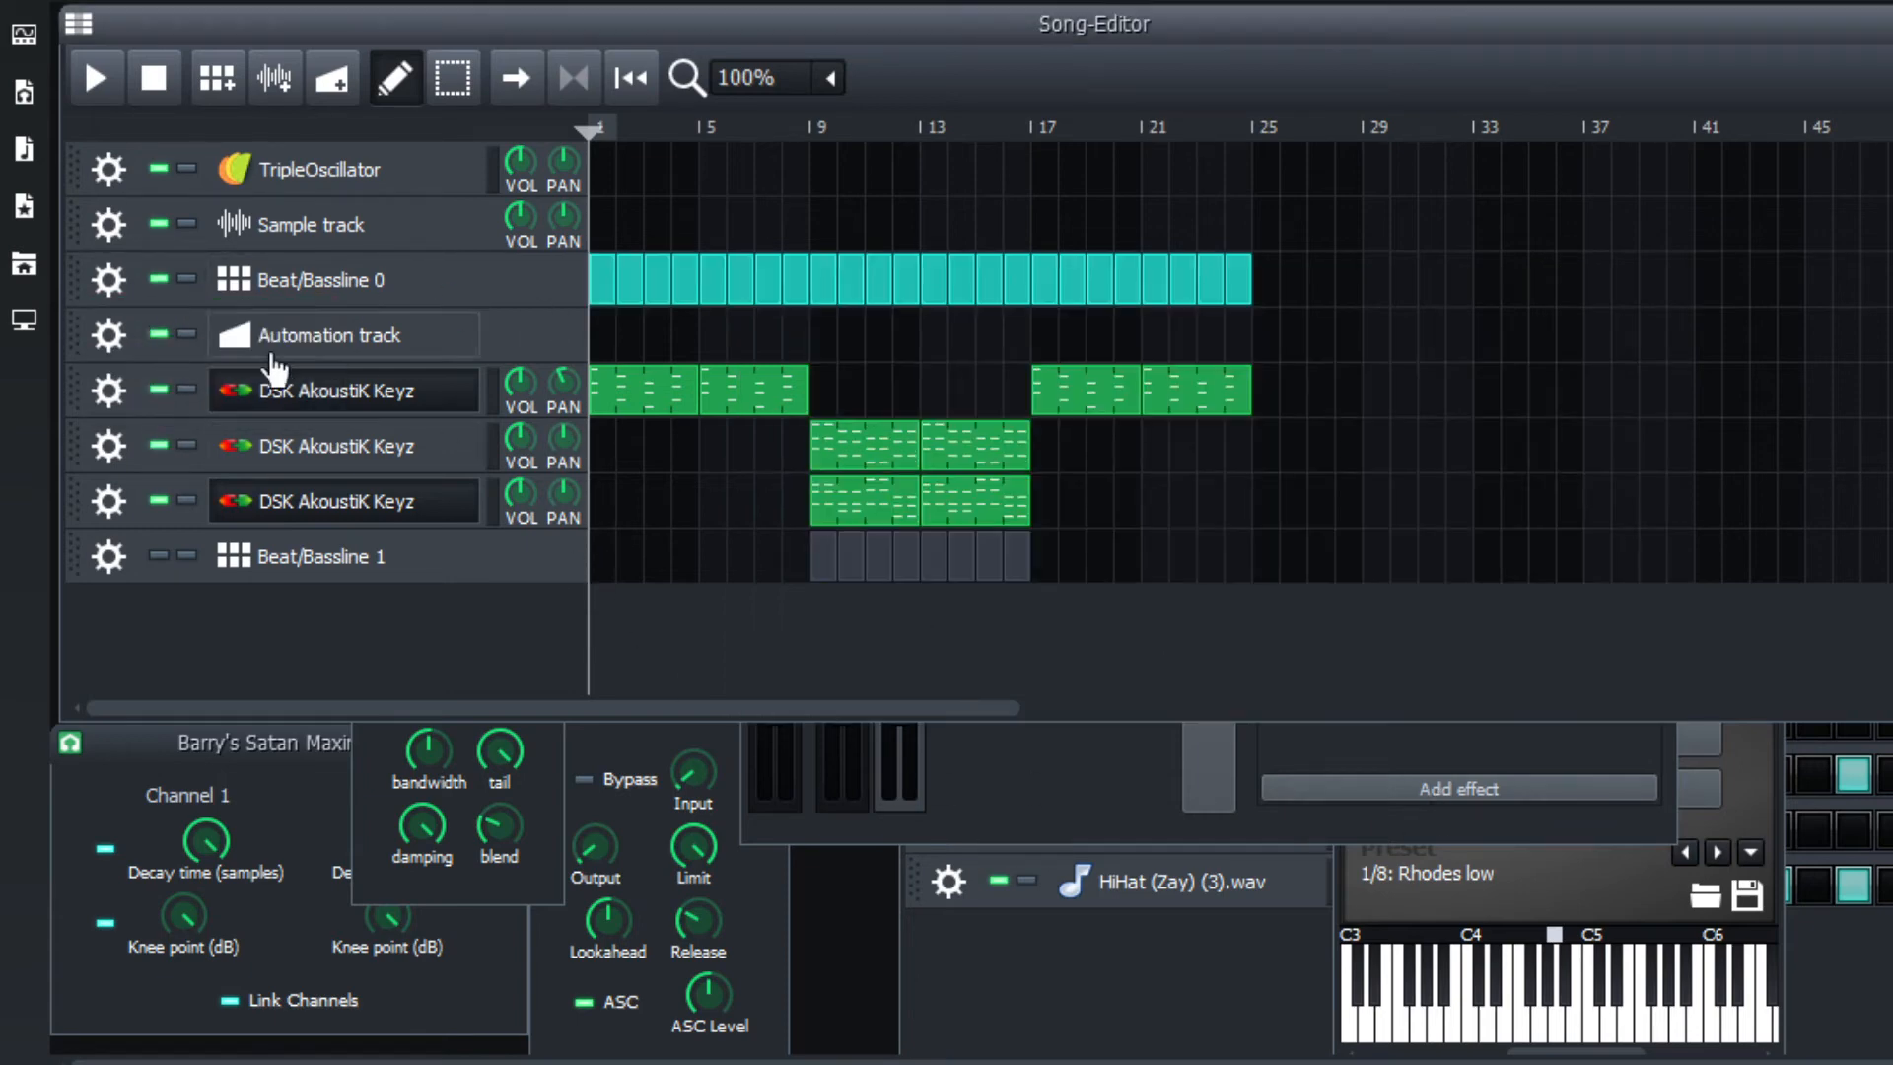
left_click(157, 446)
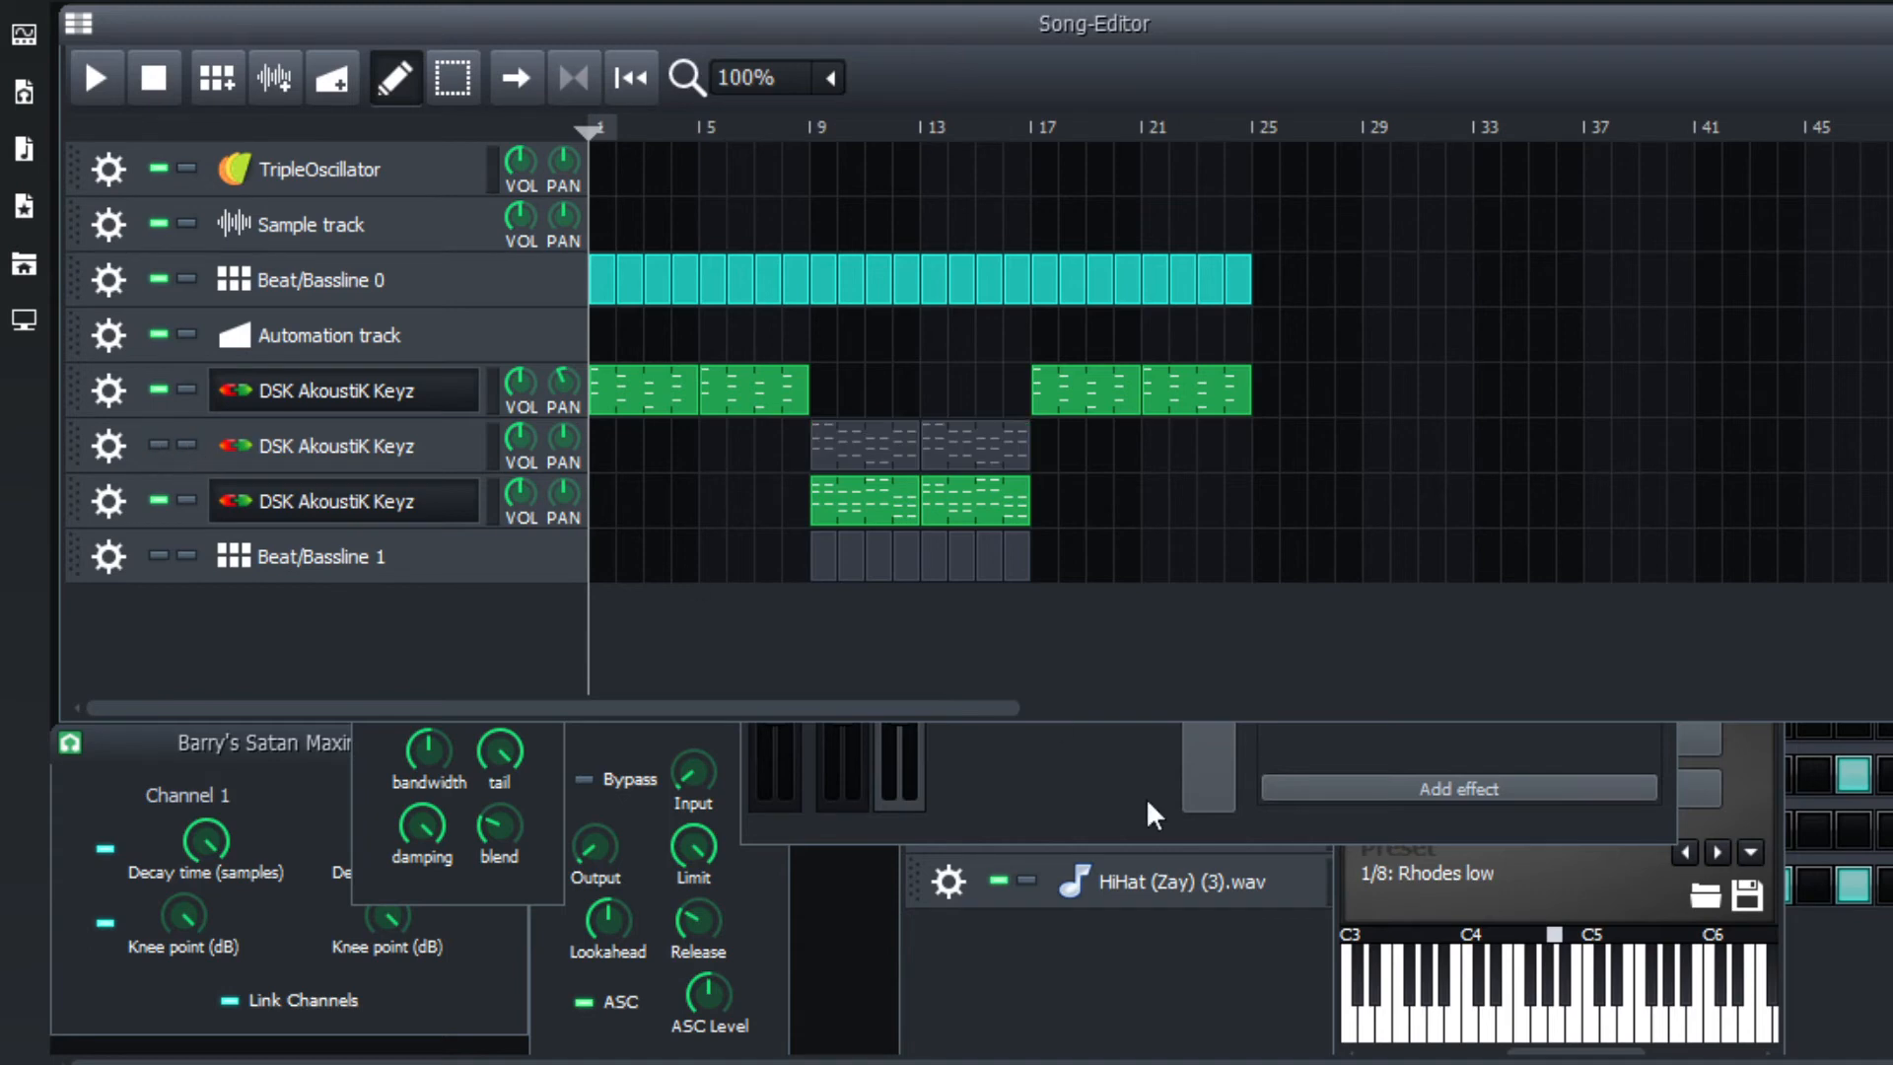
Open the Beat+Bassline Editor and move it up over the FX-Mixer so all its drum tracks are reachable.
left_click(1089, 802)
key("F6")
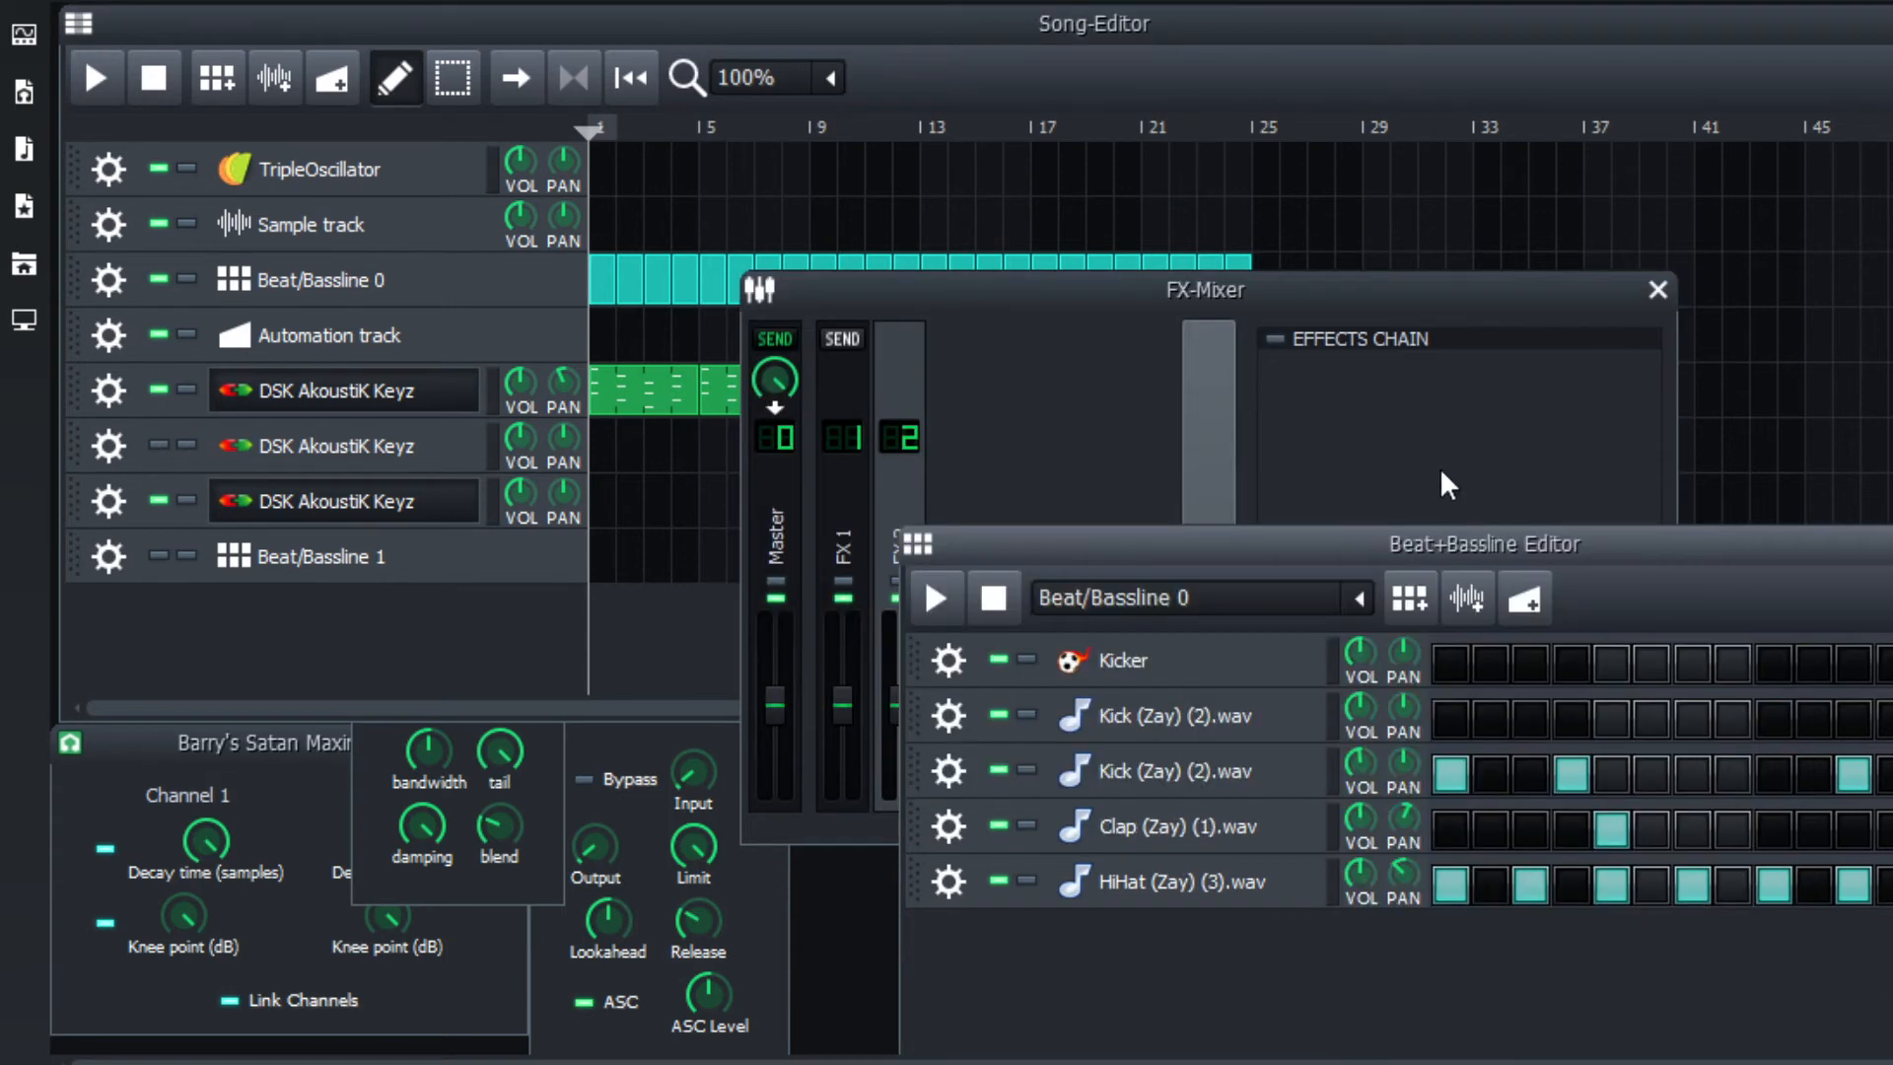
left_click_drag(1618, 539, 1334, 325)
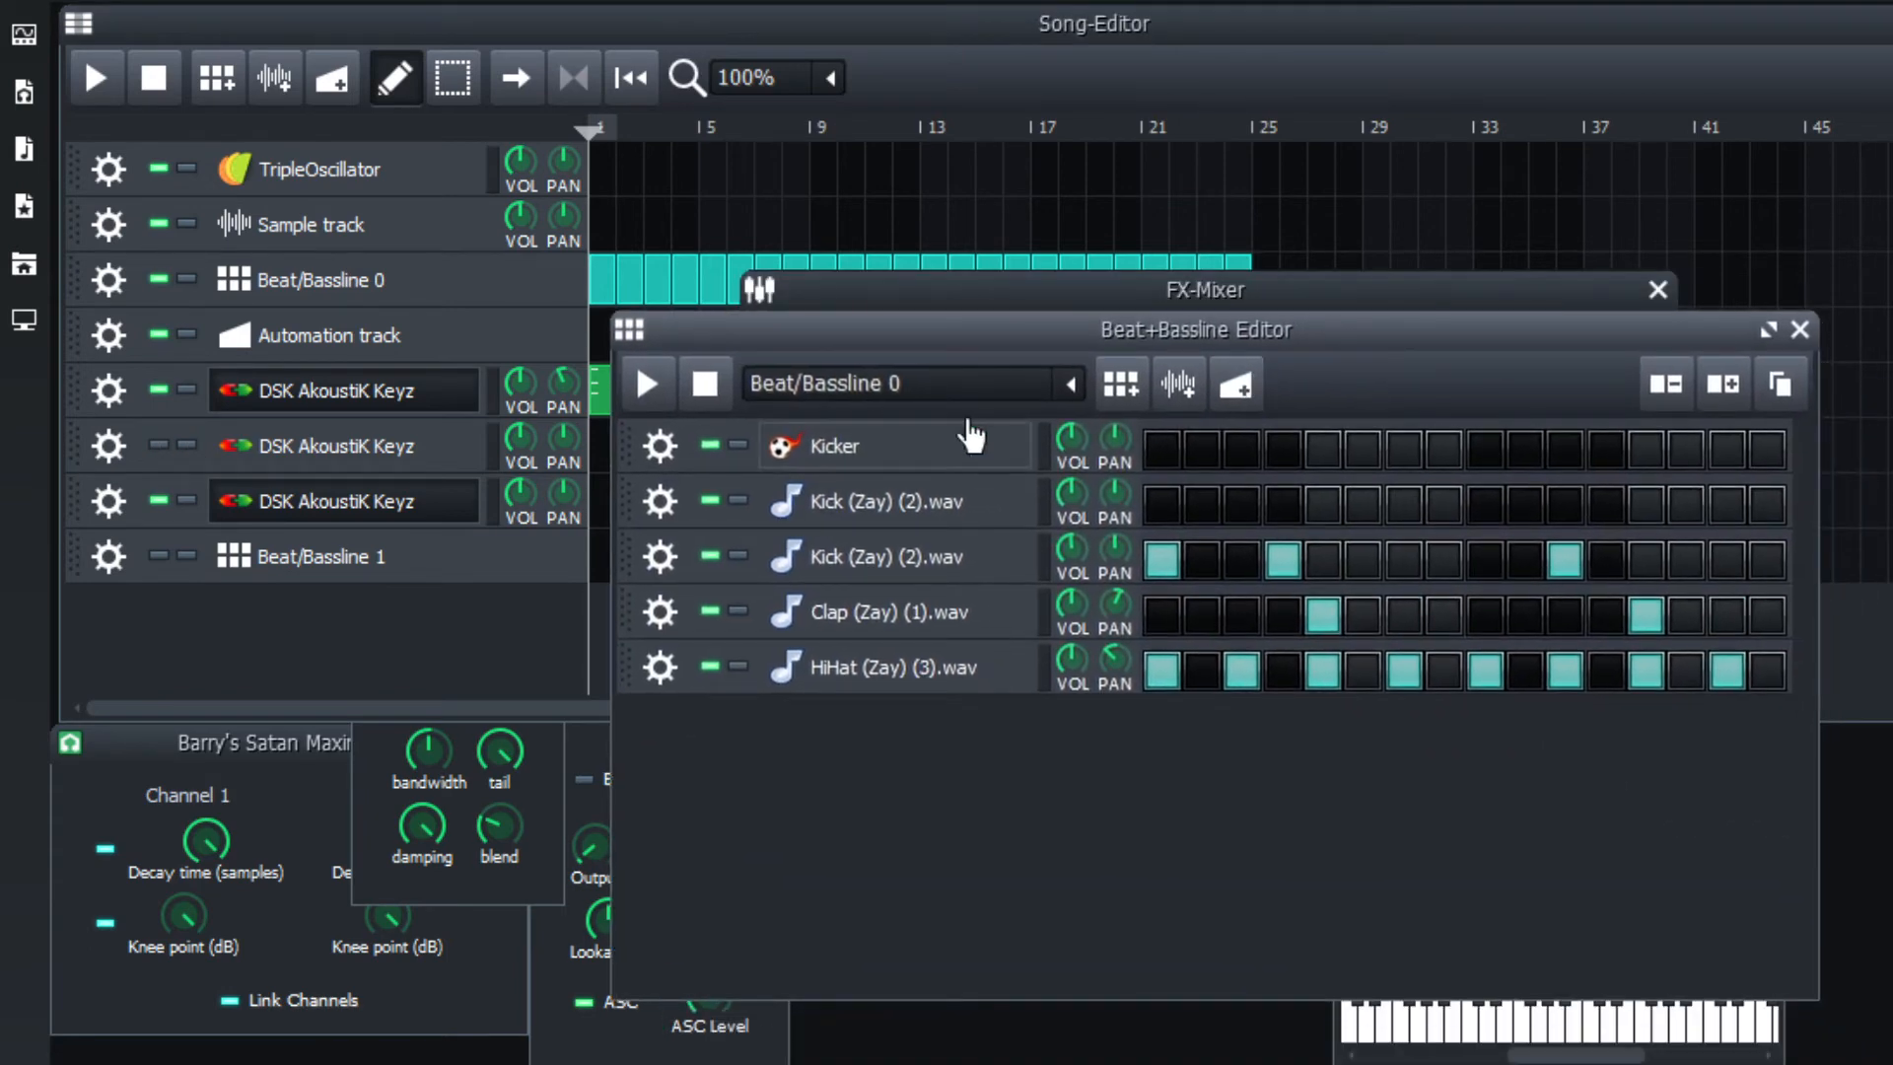
Open the sequenced Kick (Zay) (2).wav instrument, move its window aside, and play the pattern with the clap and hi-hat muted.
left_click(833, 559)
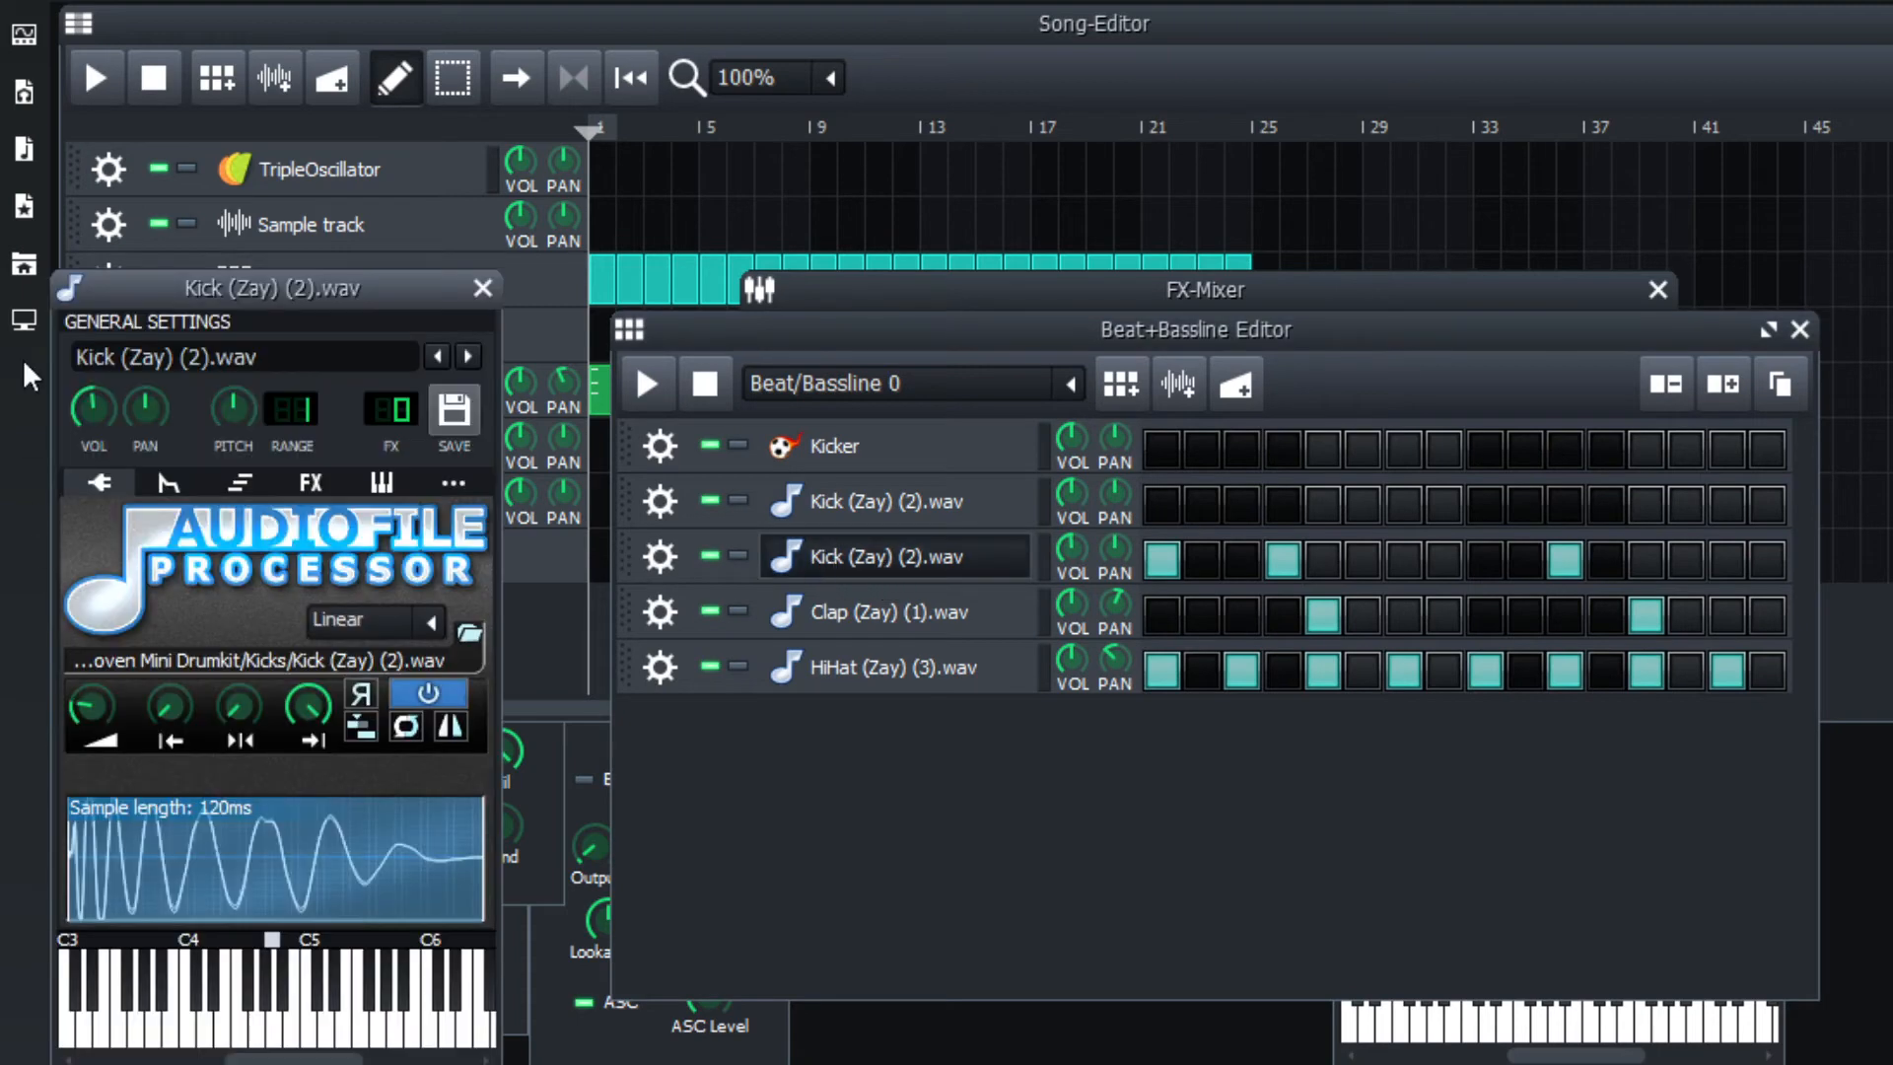
left_click_drag(236, 296, 1876, 43)
left_click(709, 610)
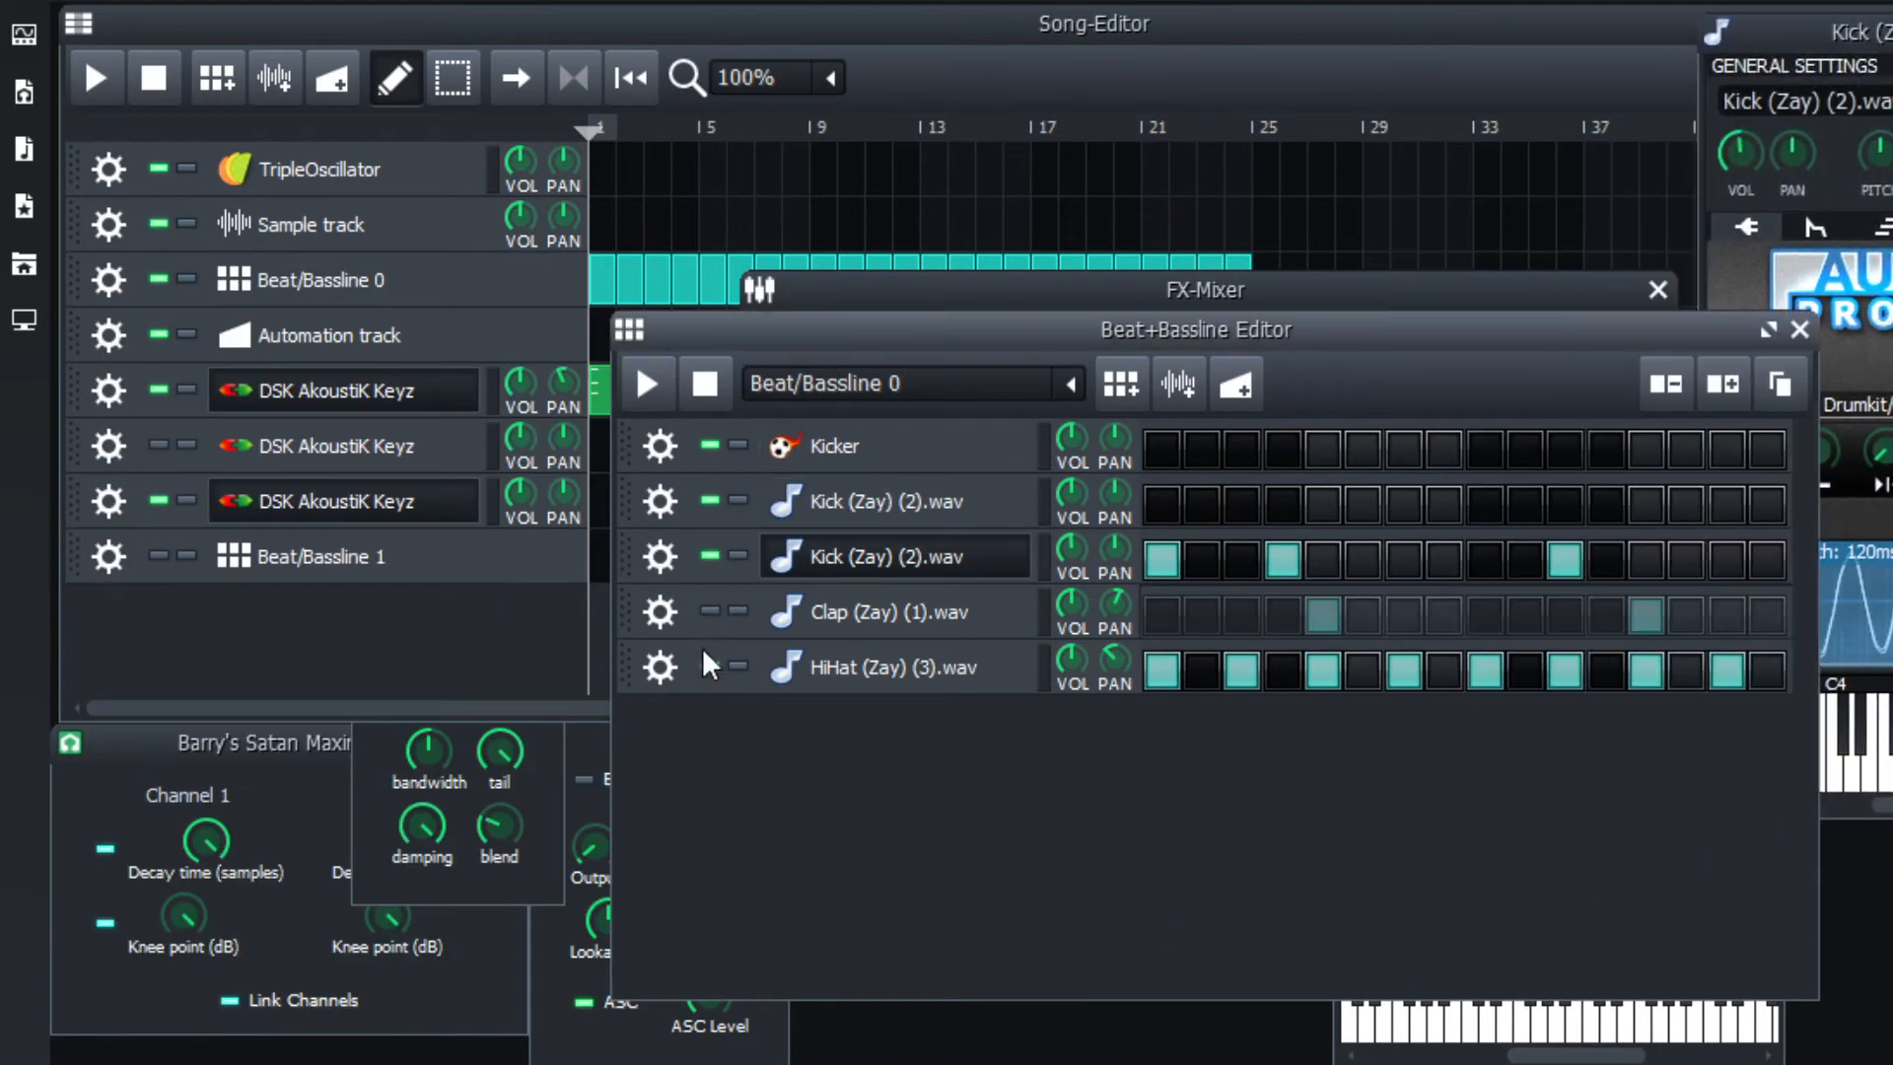
left_click(710, 667)
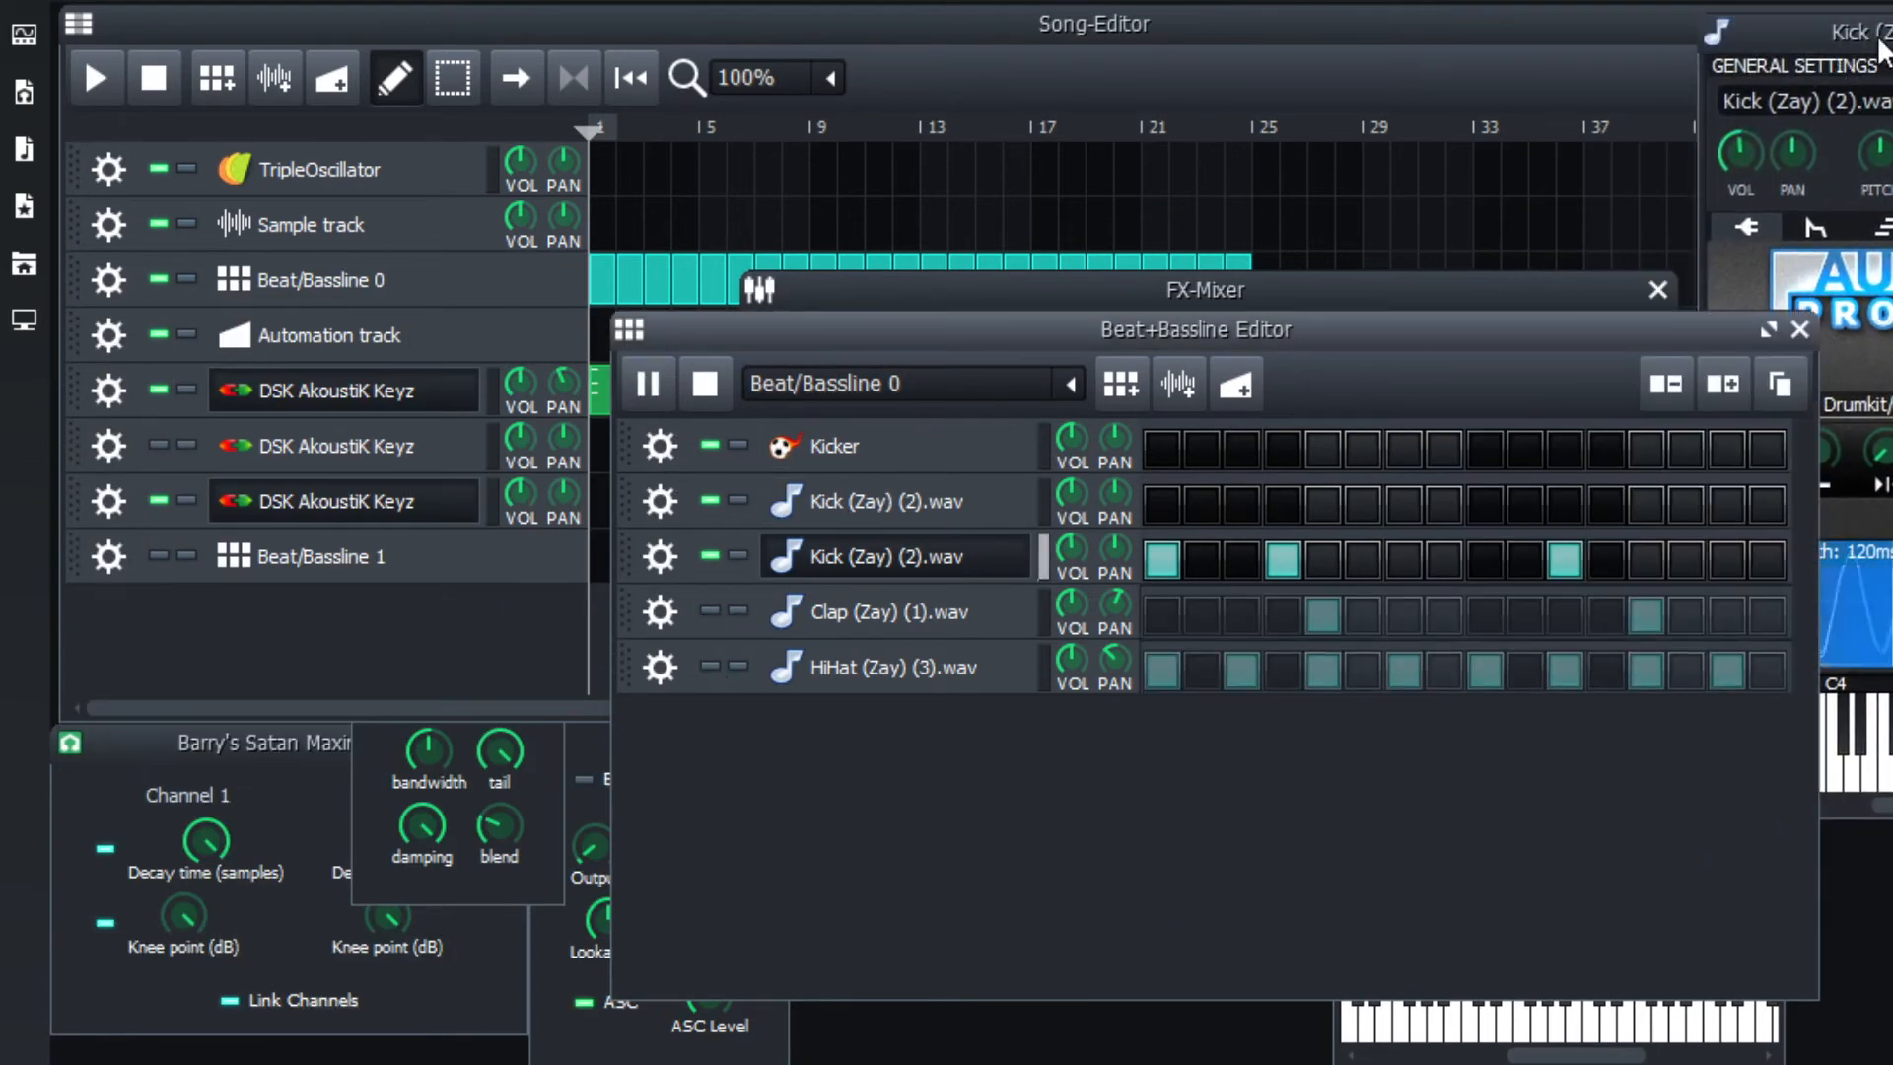
Route the Kick (Zay) (2).wav instrument to FX channel 2 and bring the FX-Mixer to the front.
left_click_drag(1834, 44, 1179, 138)
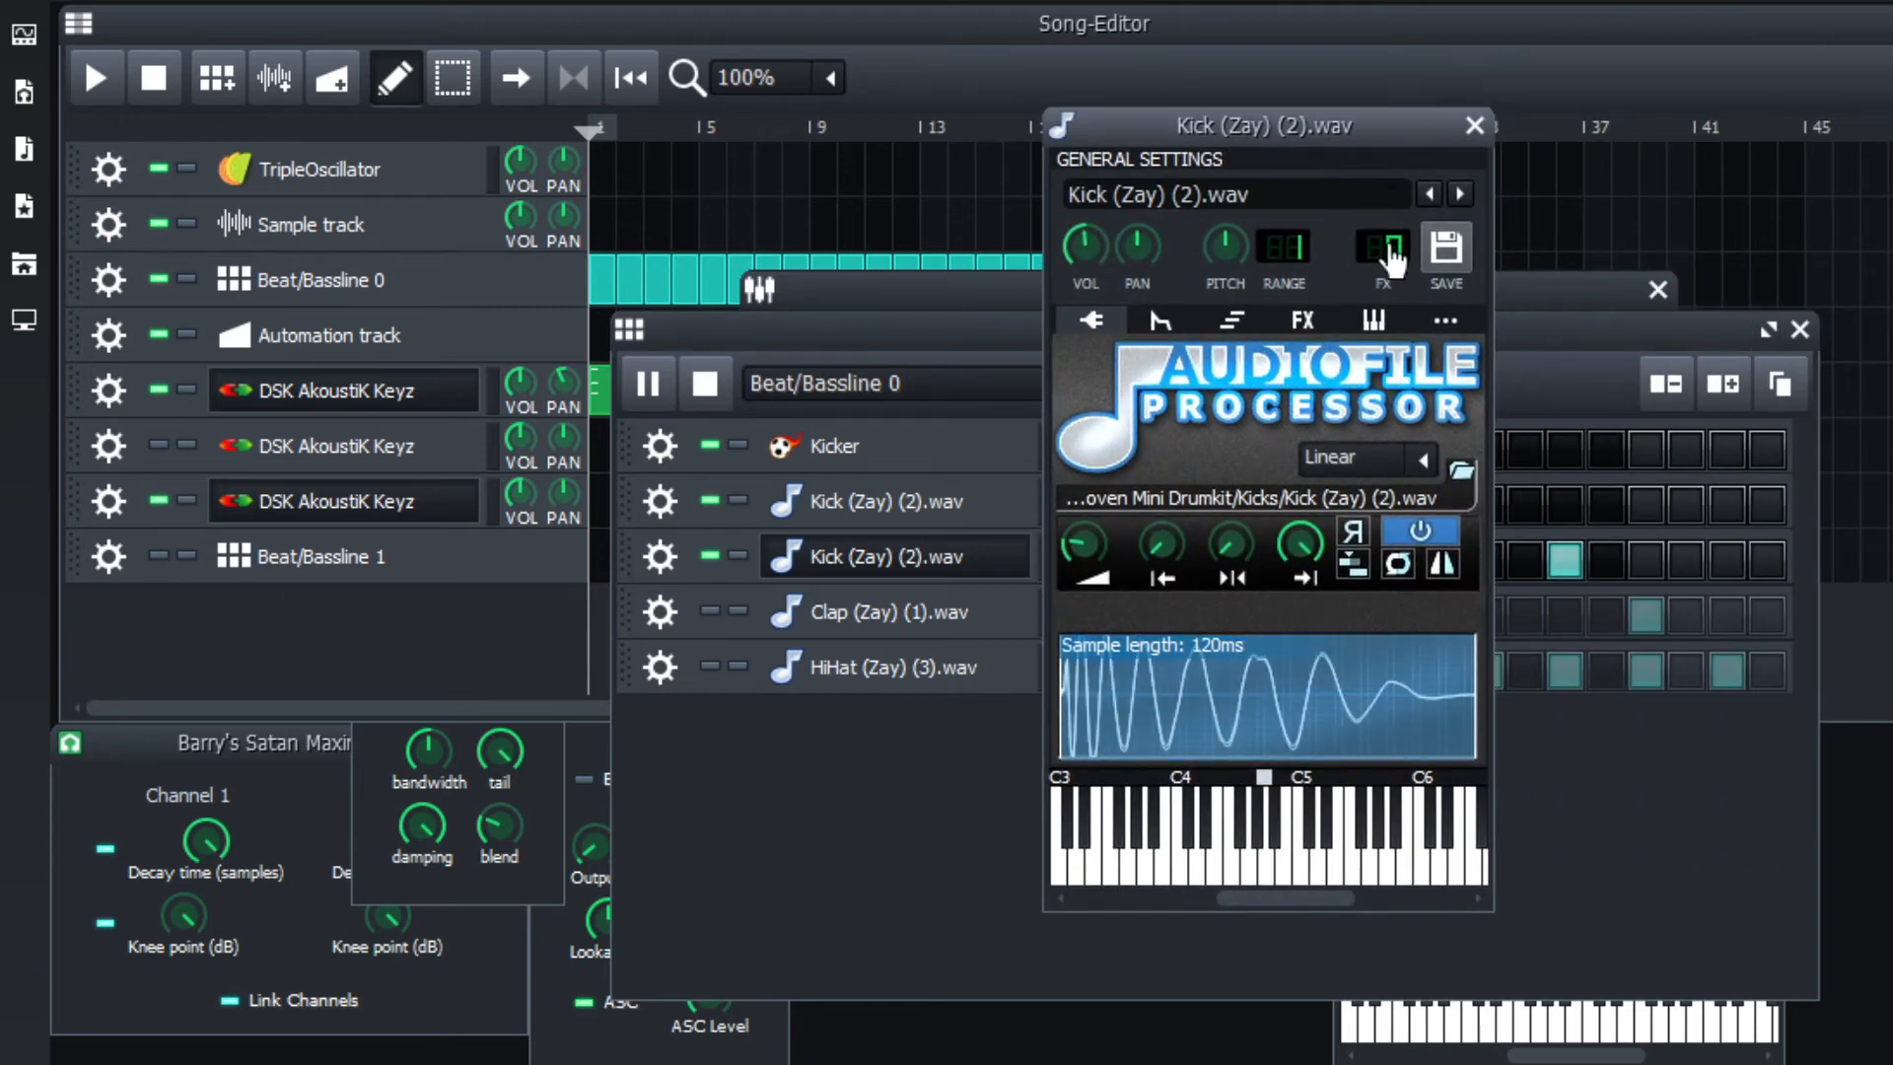
scroll(1391, 251, "up", 2)
left_click(843, 295)
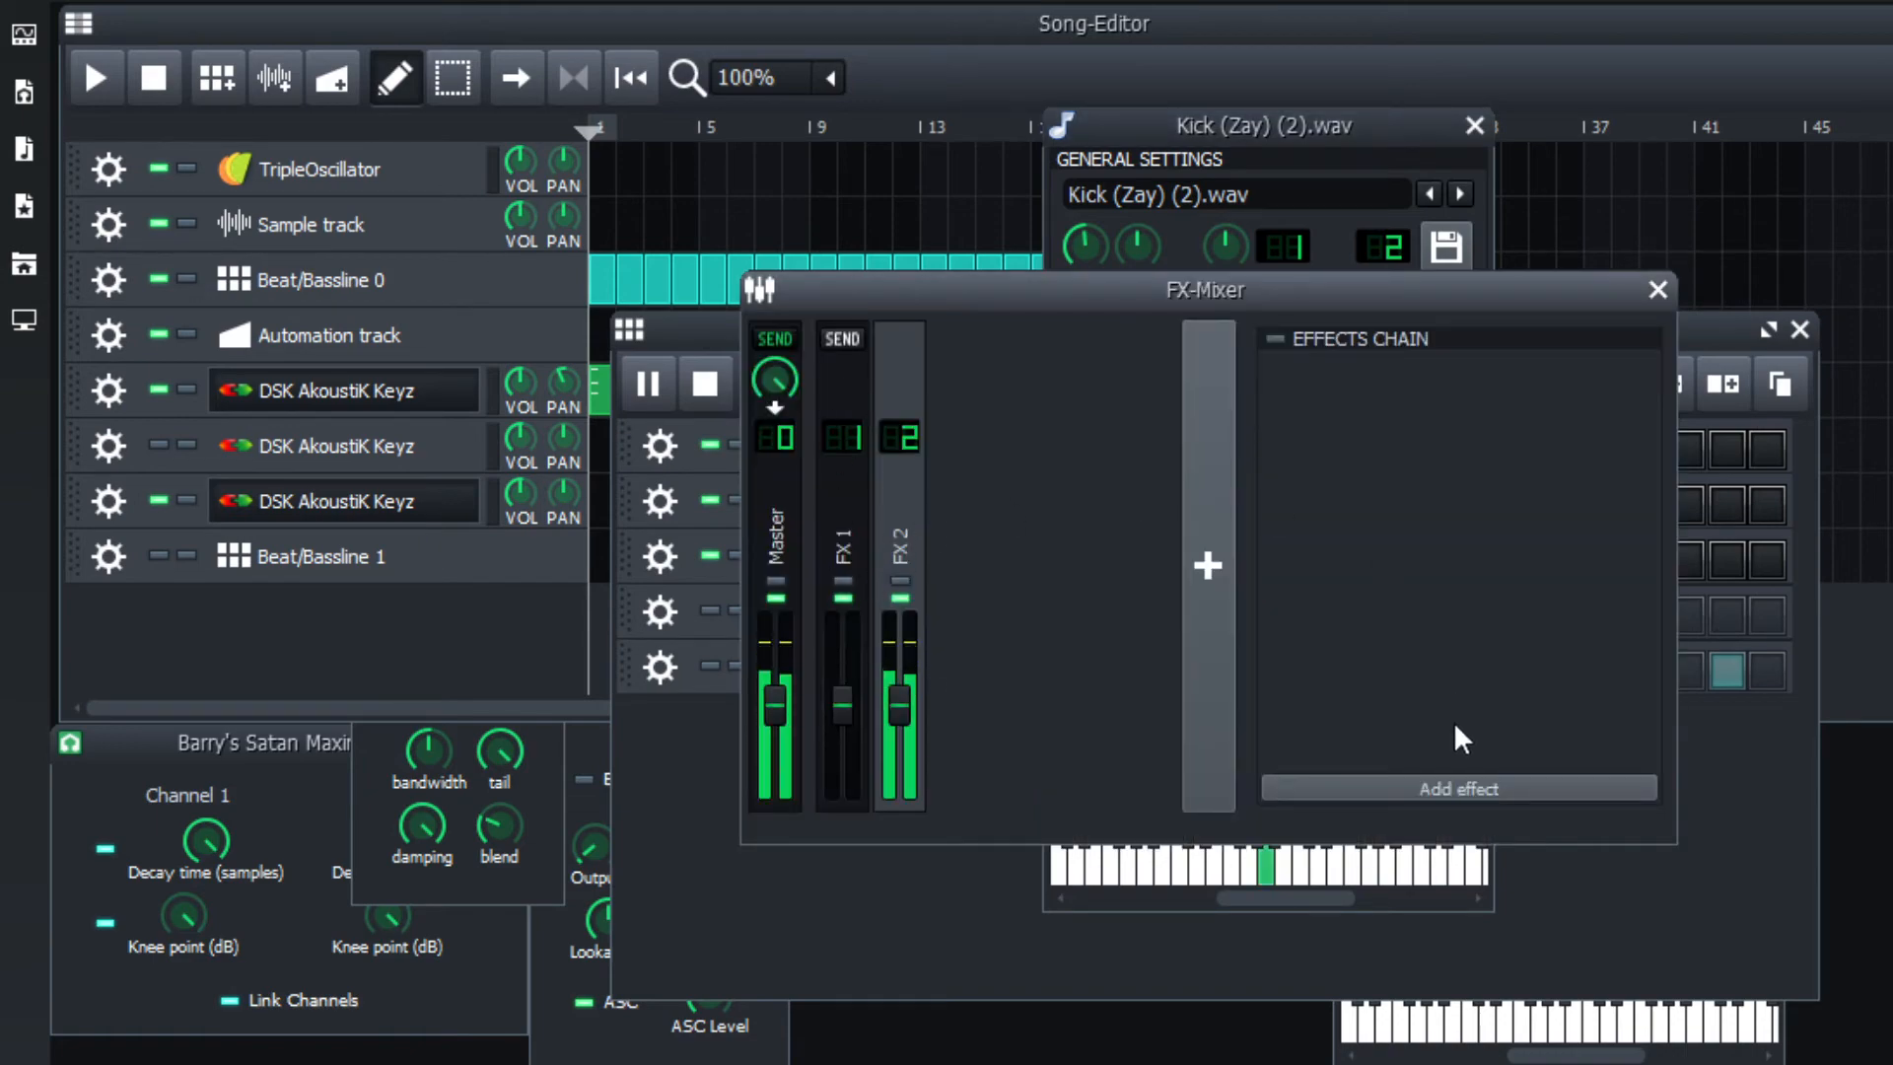
Search the effects for "equaliz" and add the LMMS Equalizer to the FX 2 channel's effects chain.
left_click(1463, 787)
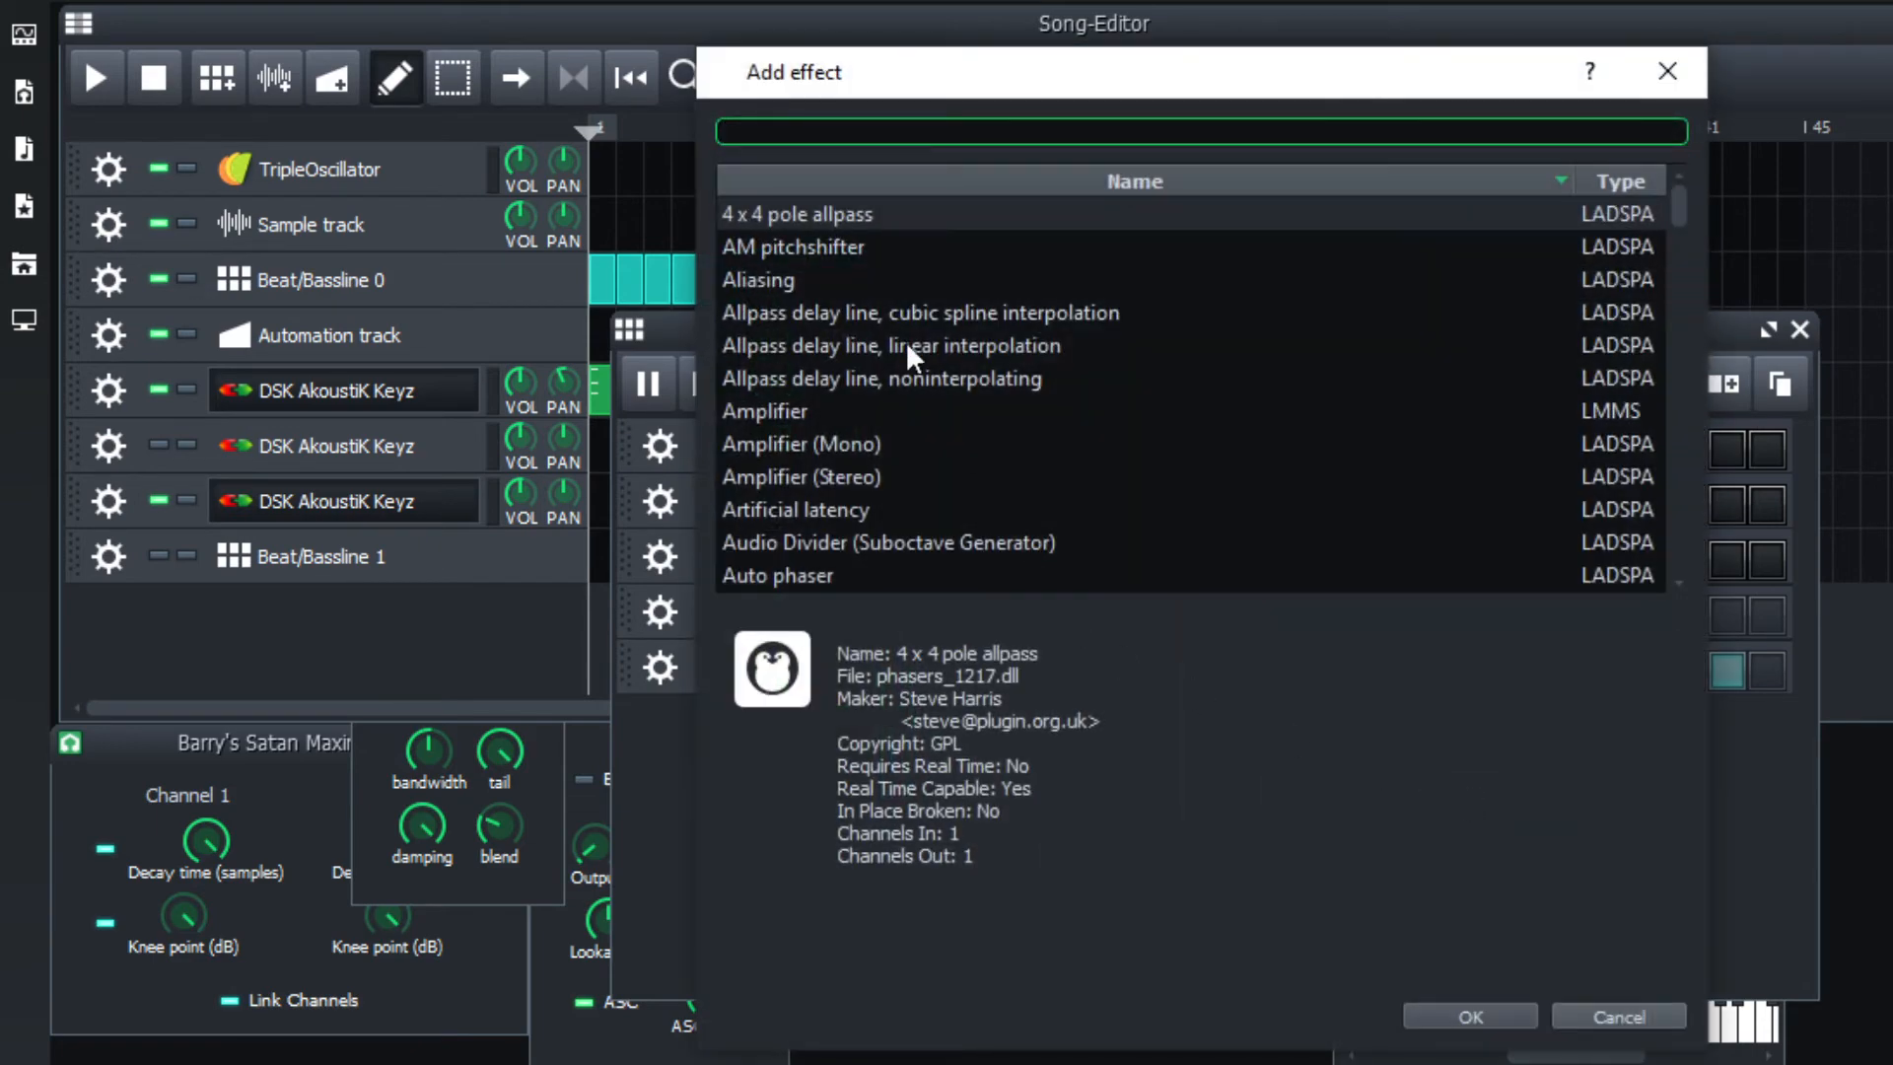
scroll(976, 414, "down", 3)
scroll(973, 413, "up", 3)
left_click(817, 133)
type("equaliz")
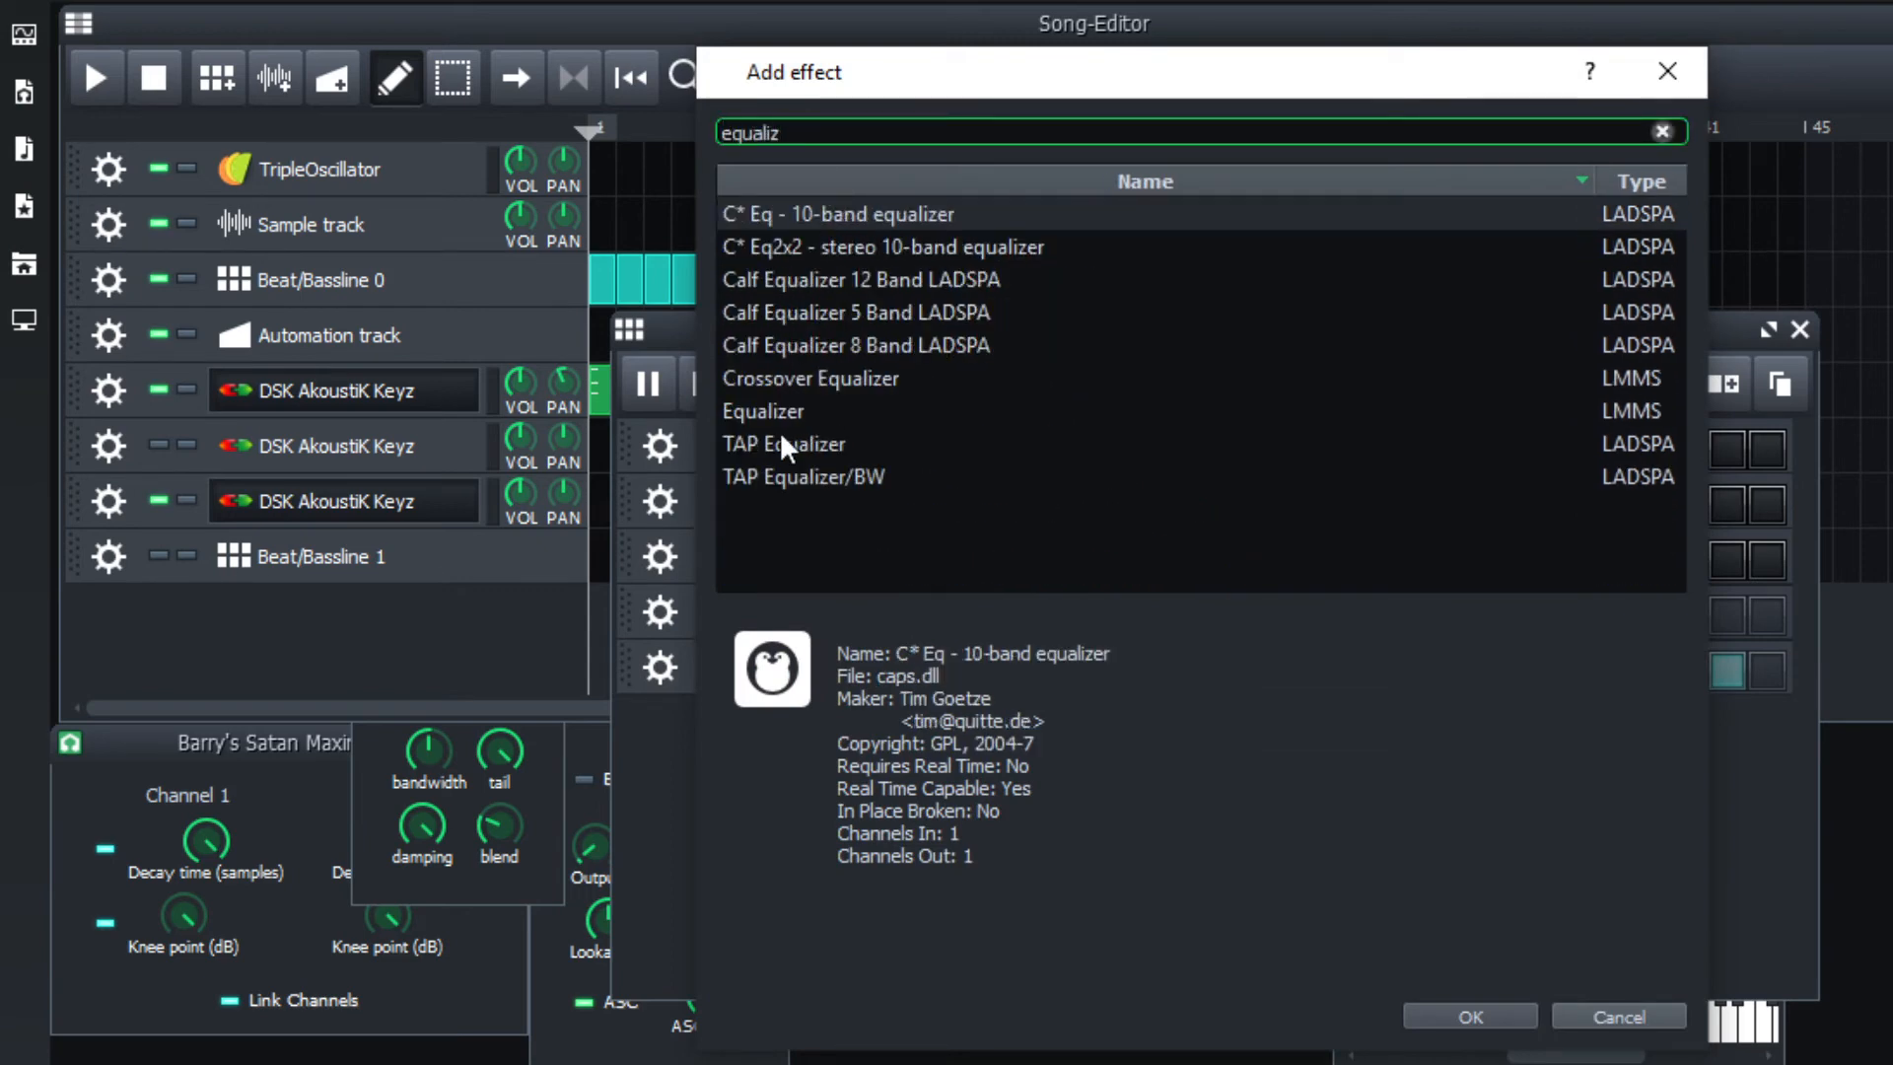
double_click(755, 410)
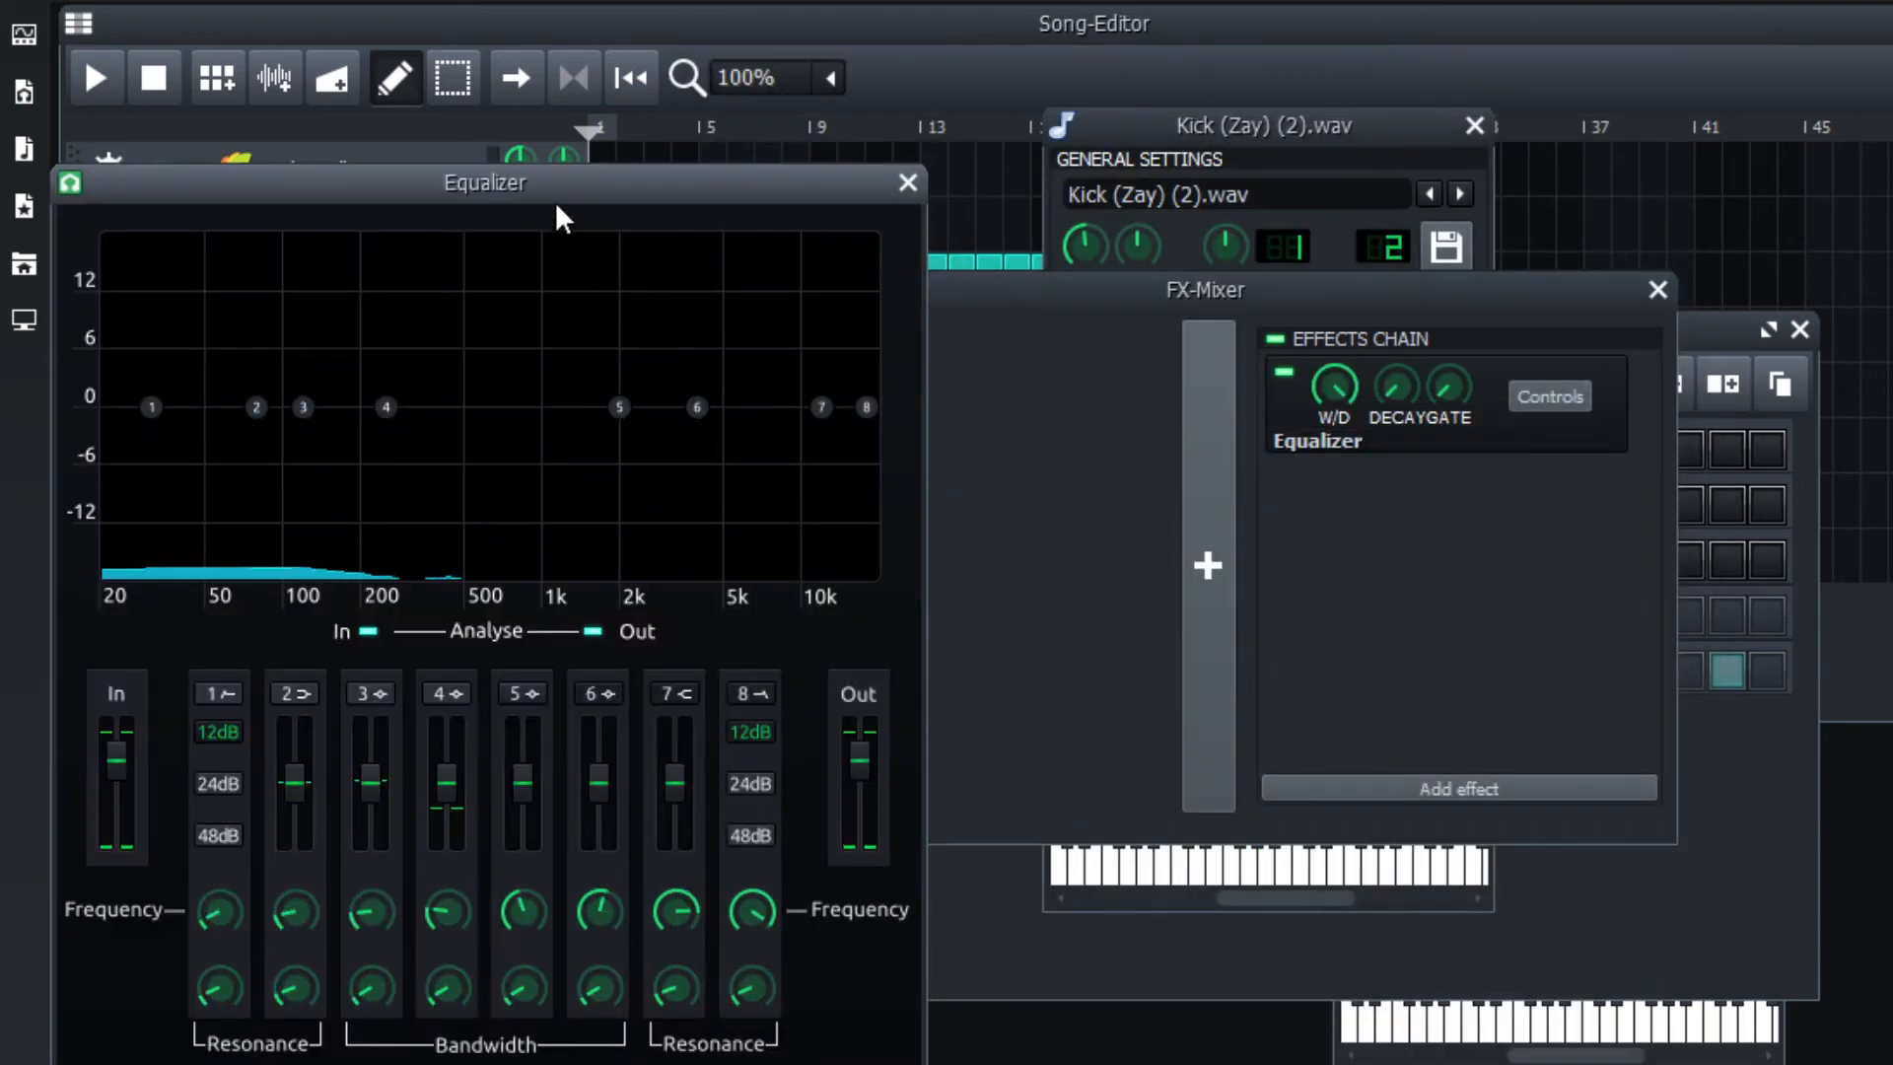
Move the Equalizer window clear and sweep the band 8 low-pass on the kick back and forth between about 100 Hz and 1068 Hz.
left_click_drag(556, 205, 1233, 148)
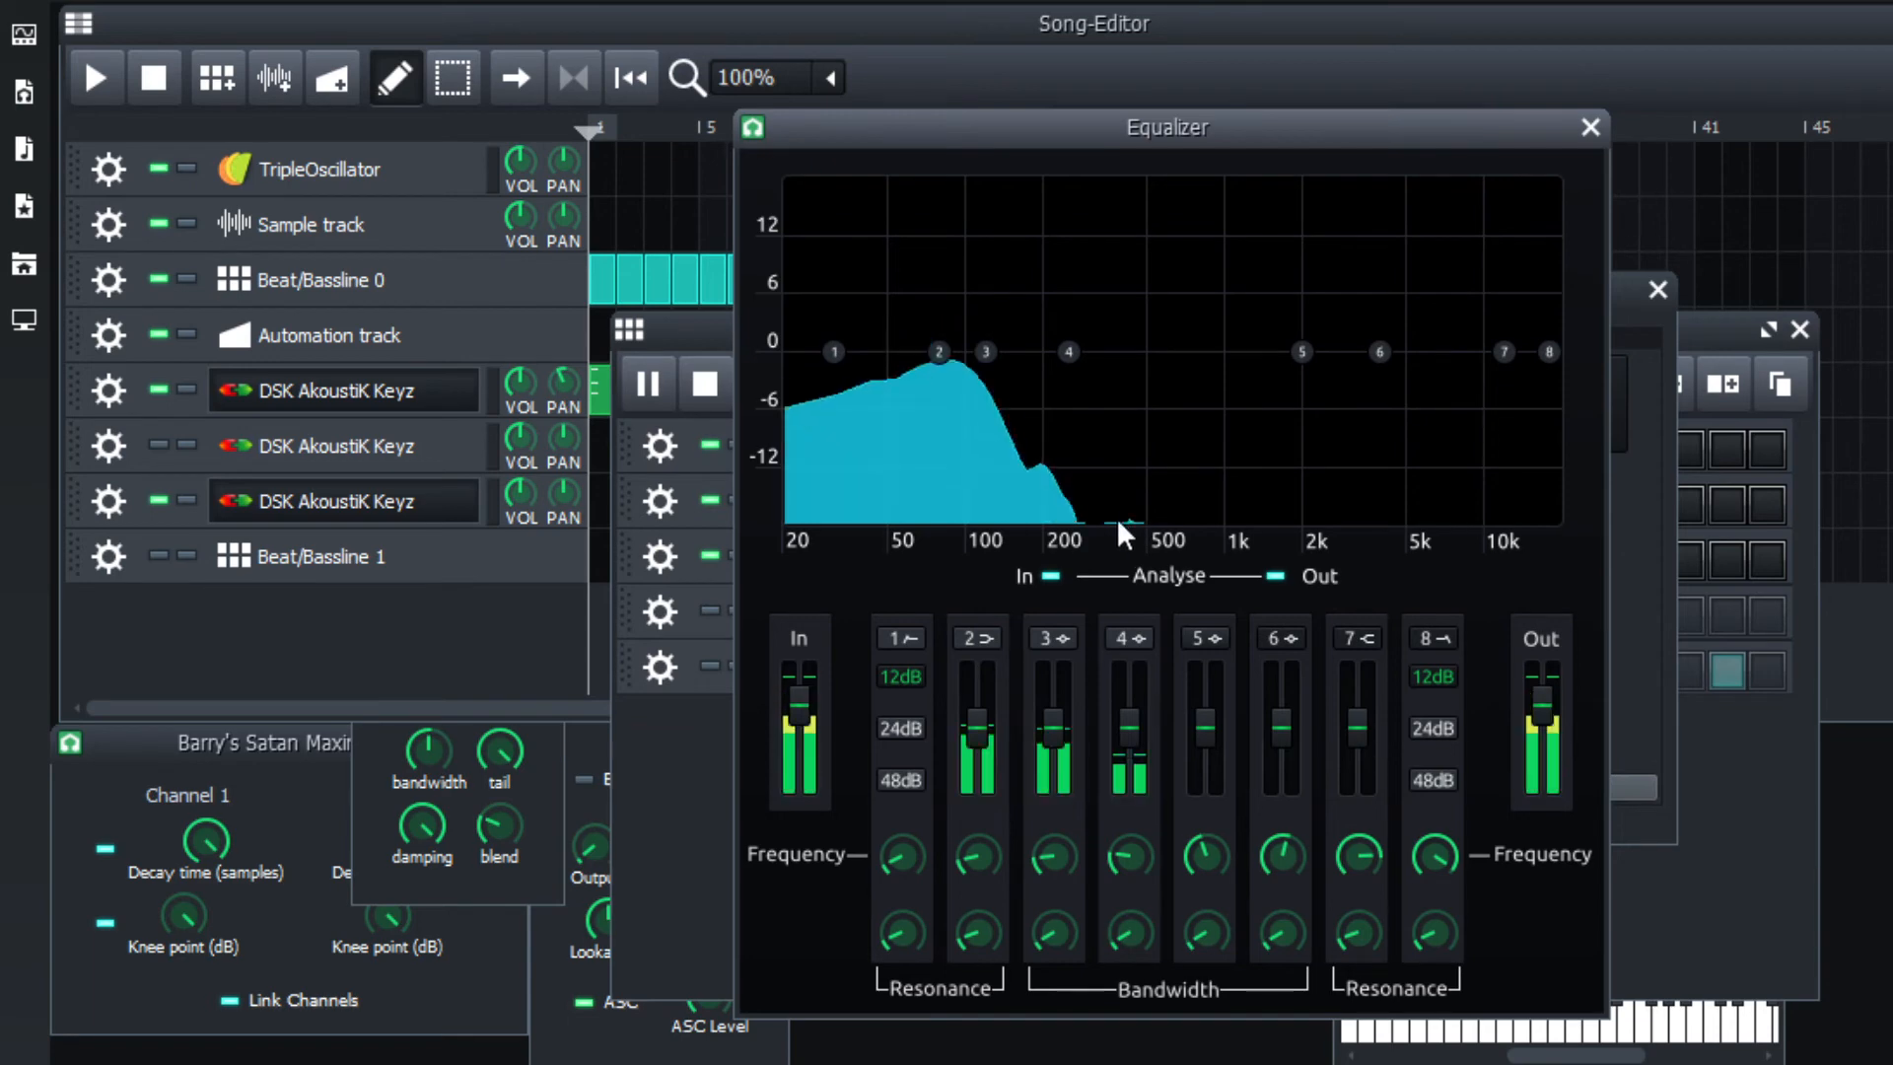
left_click_drag(1549, 352, 971, 385)
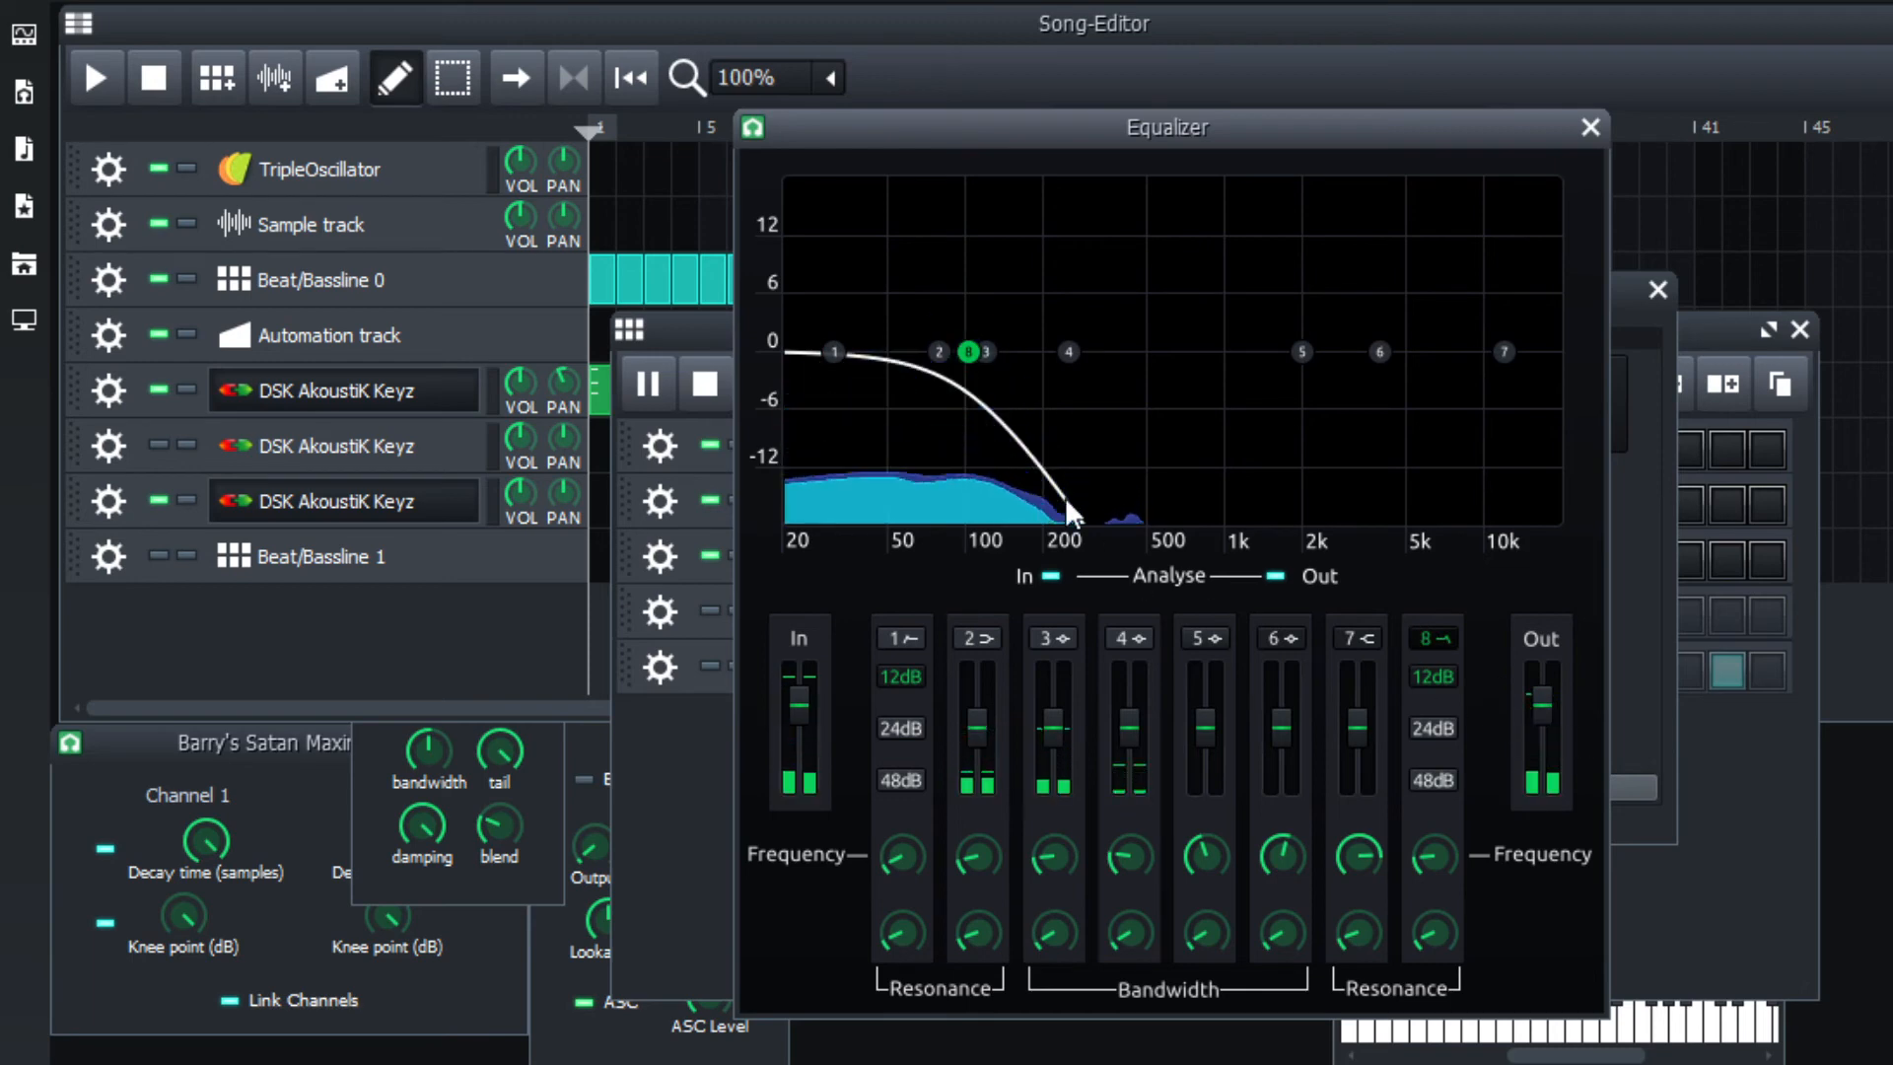
left_click_drag(969, 352, 1183, 355)
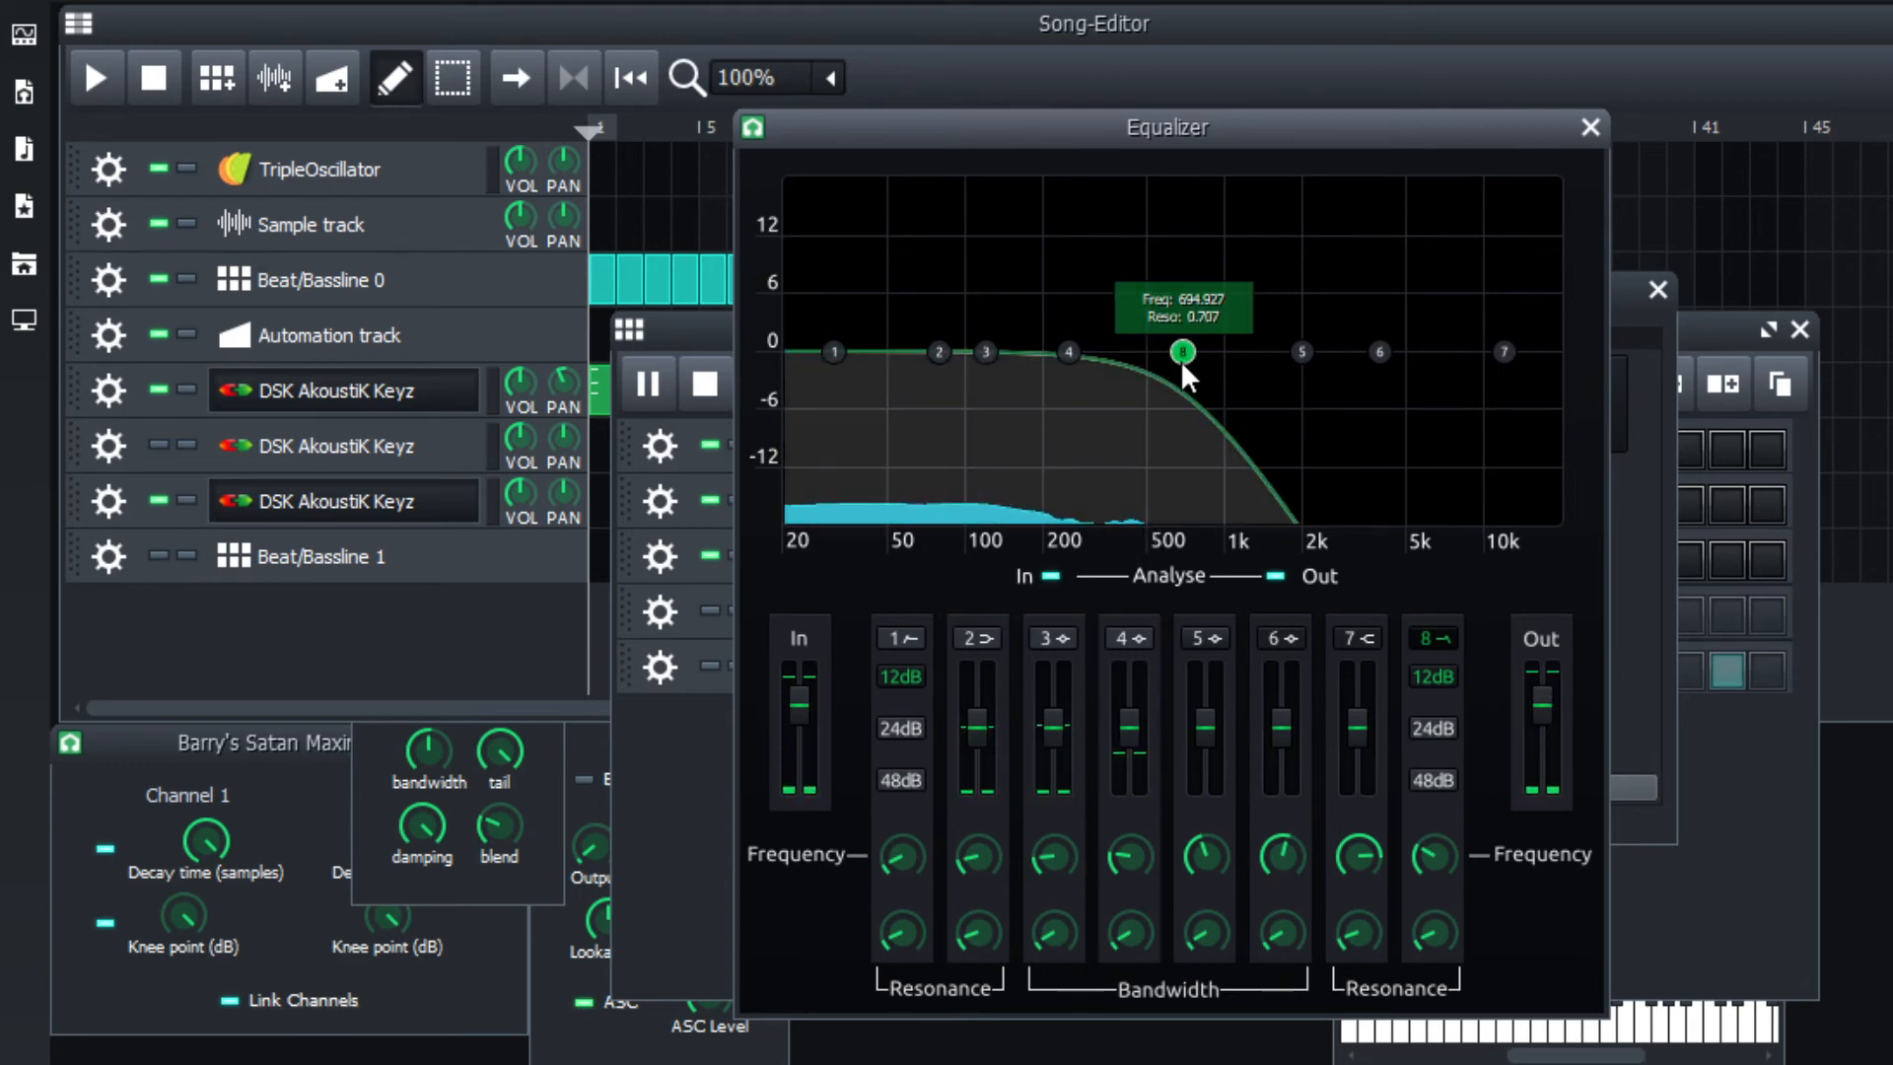
left_click_drag(1182, 355, 962, 368)
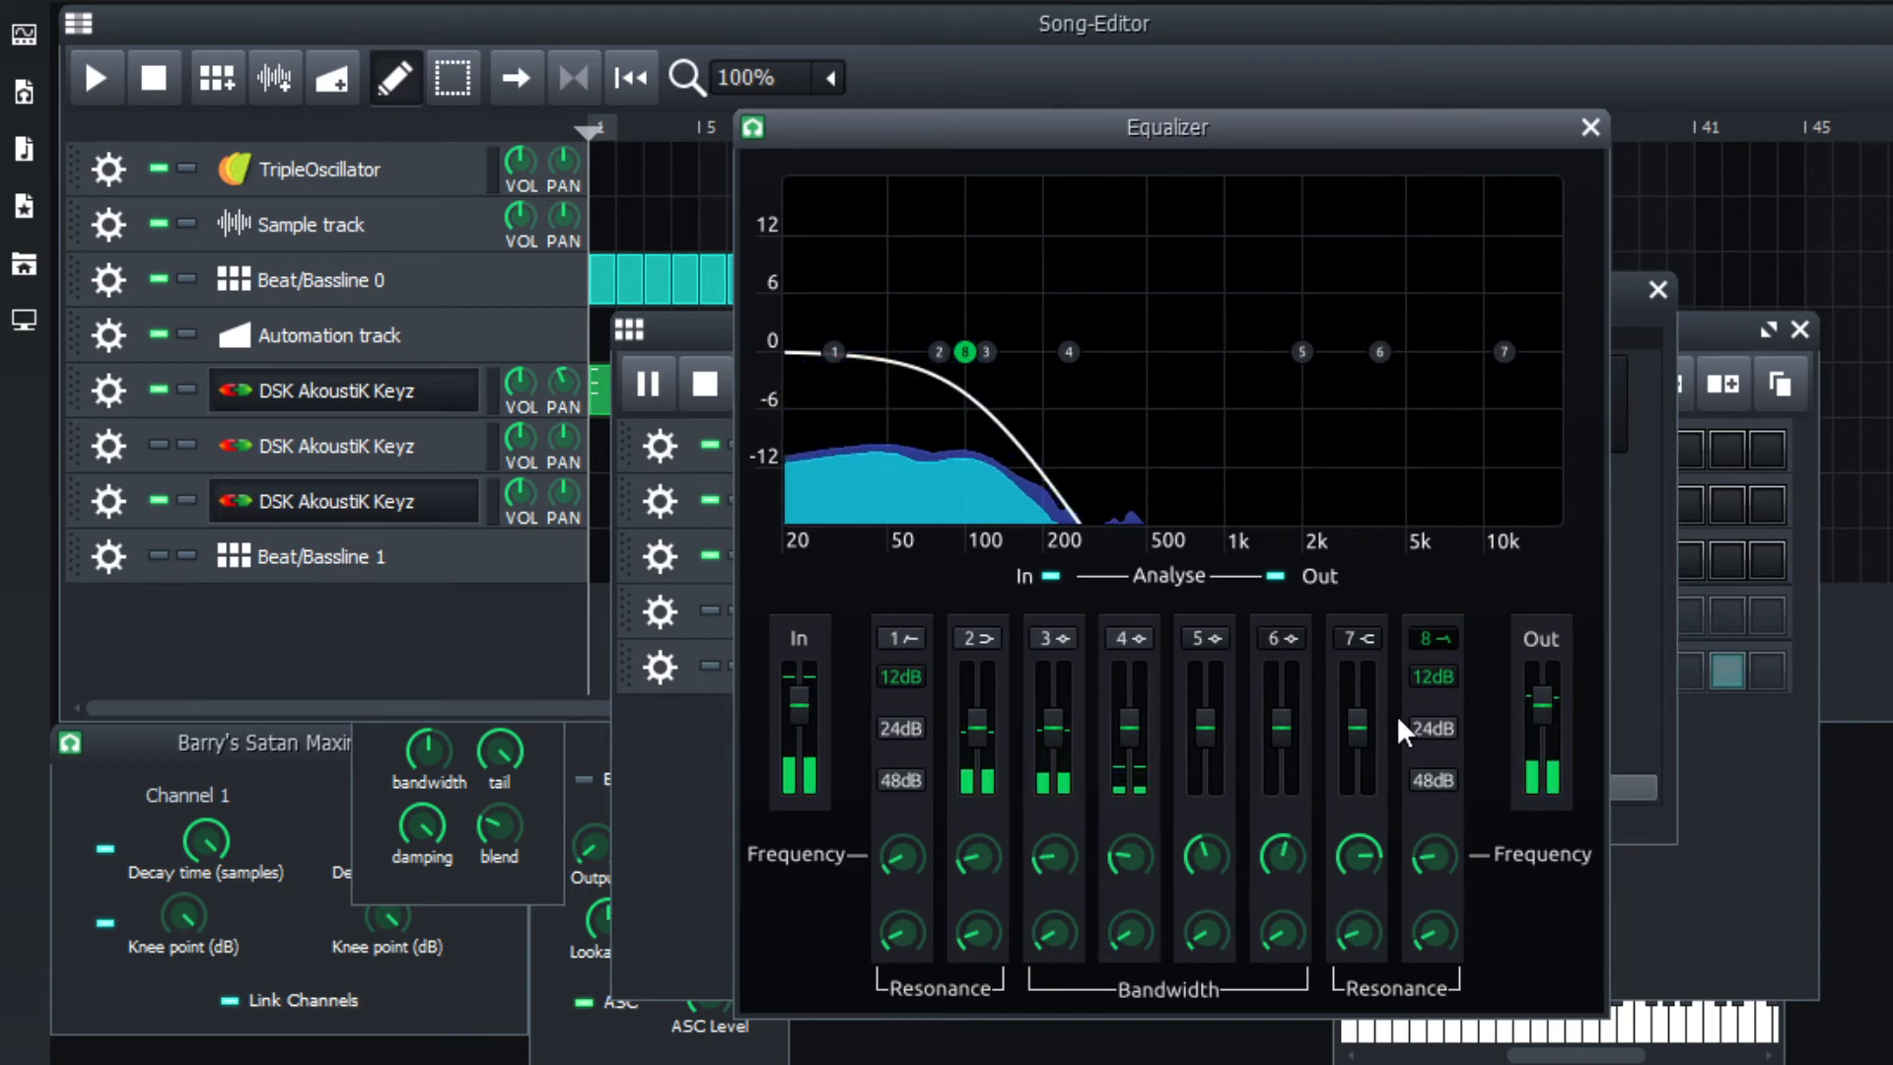
left_click_drag(965, 351, 1230, 367)
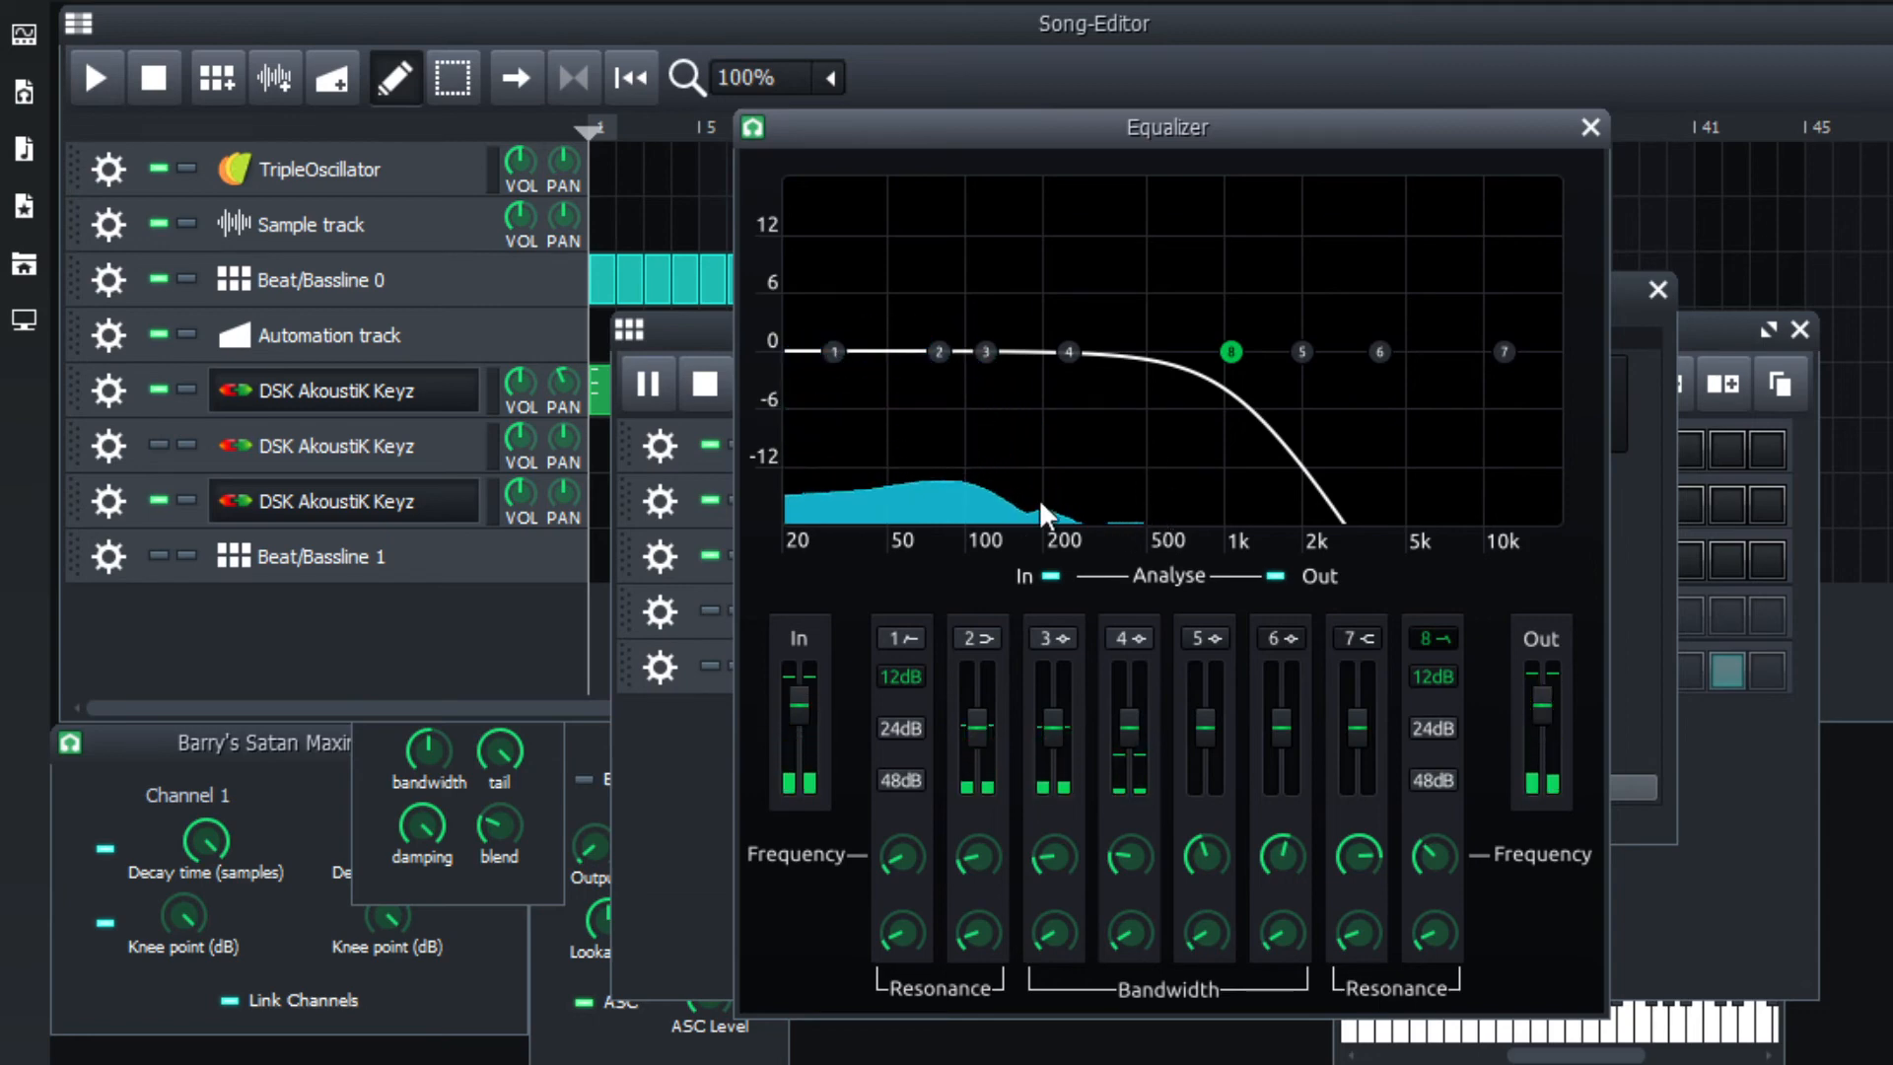
mouse_move(1232, 350)
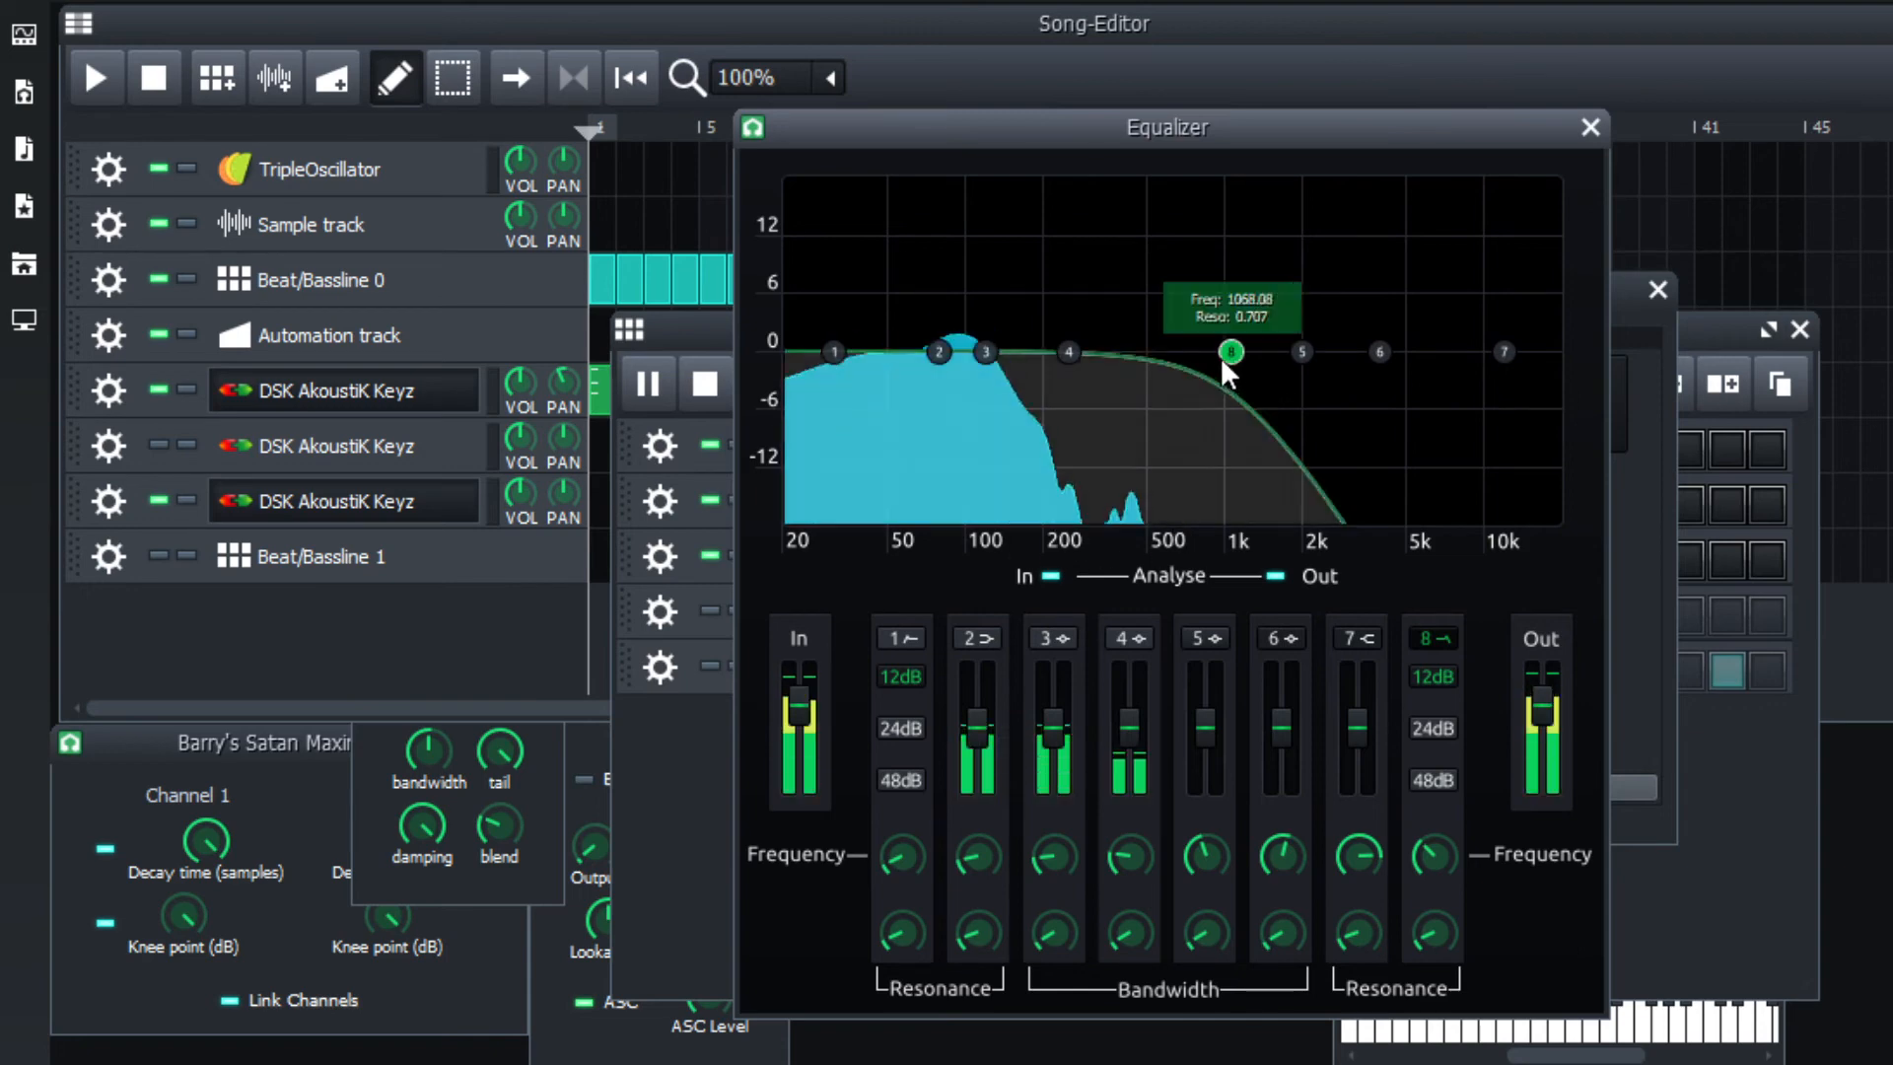
left_click_drag(1231, 353, 973, 350)
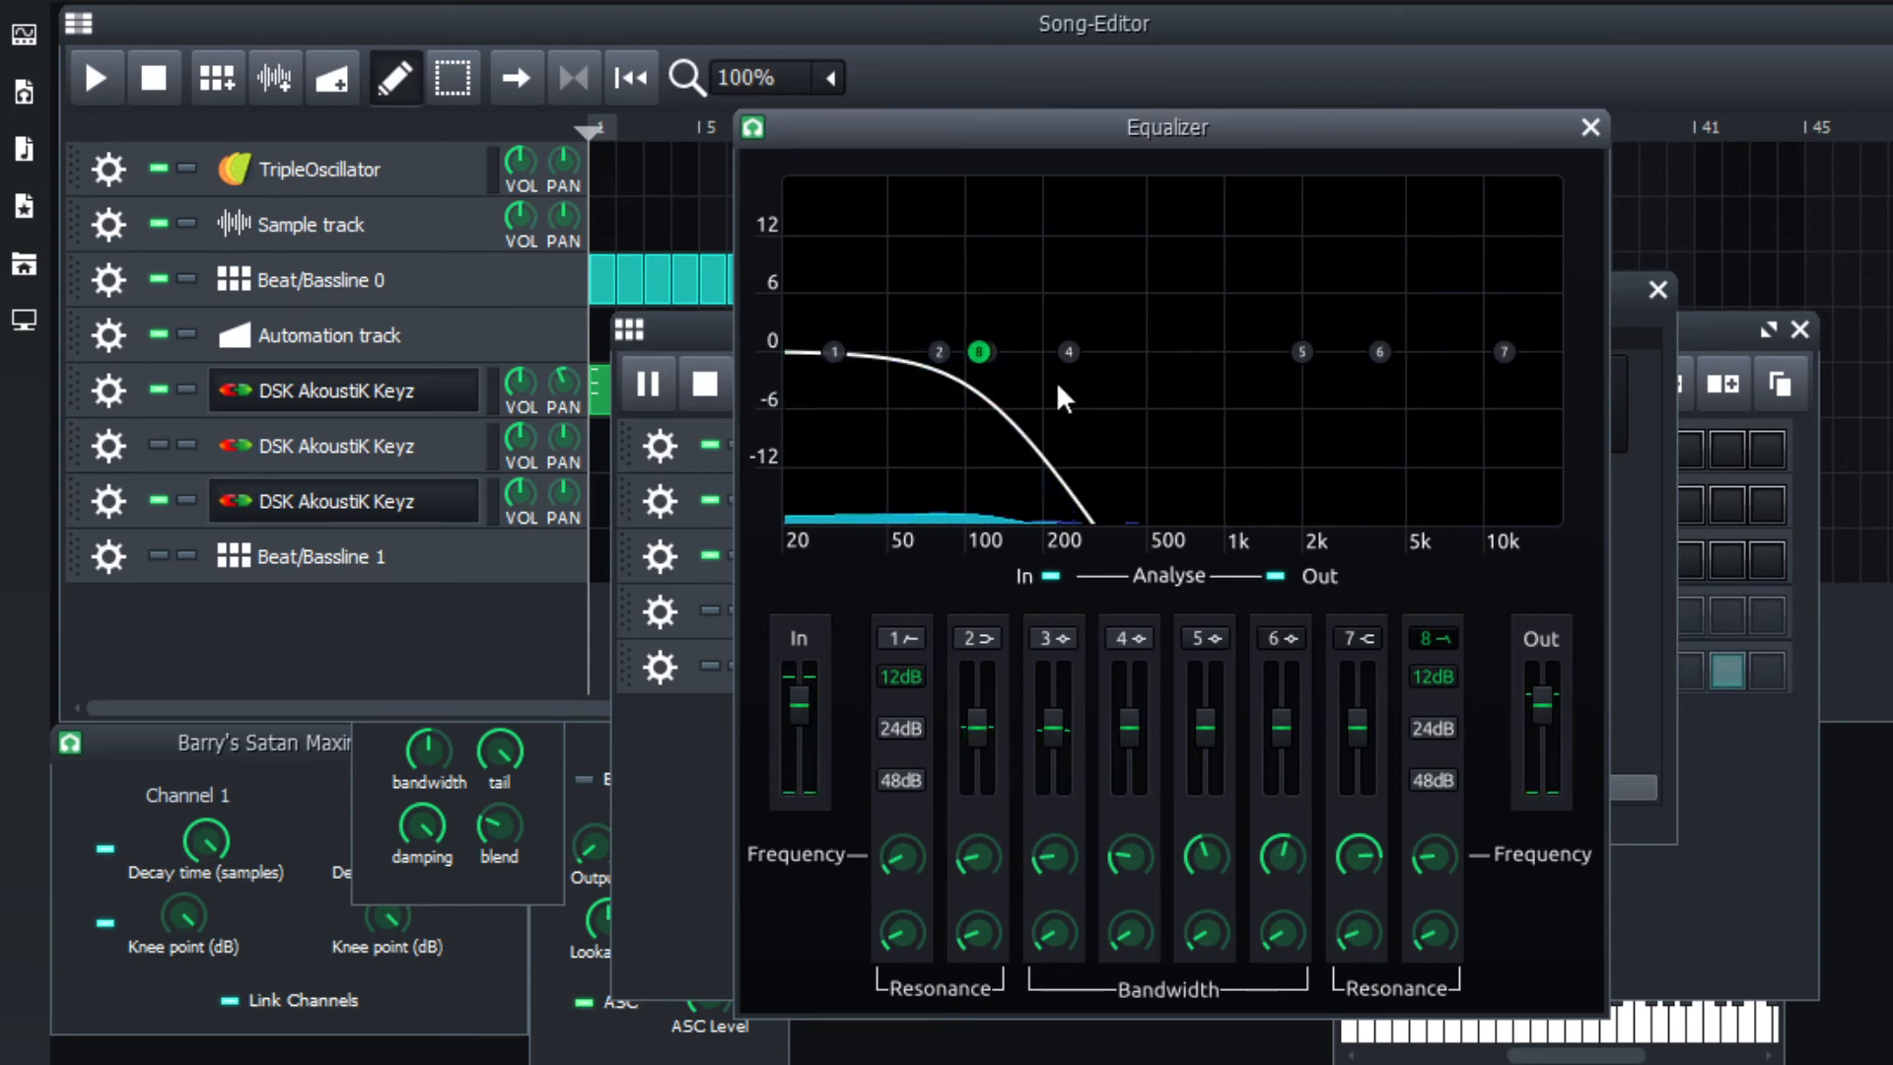
Return band 8 to the high end of the spectrum and sweep the band 1 high-pass from about 700 Hz down to about 187 Hz.
left_click_drag(972, 351, 1546, 353)
left_click_drag(835, 349, 1189, 347)
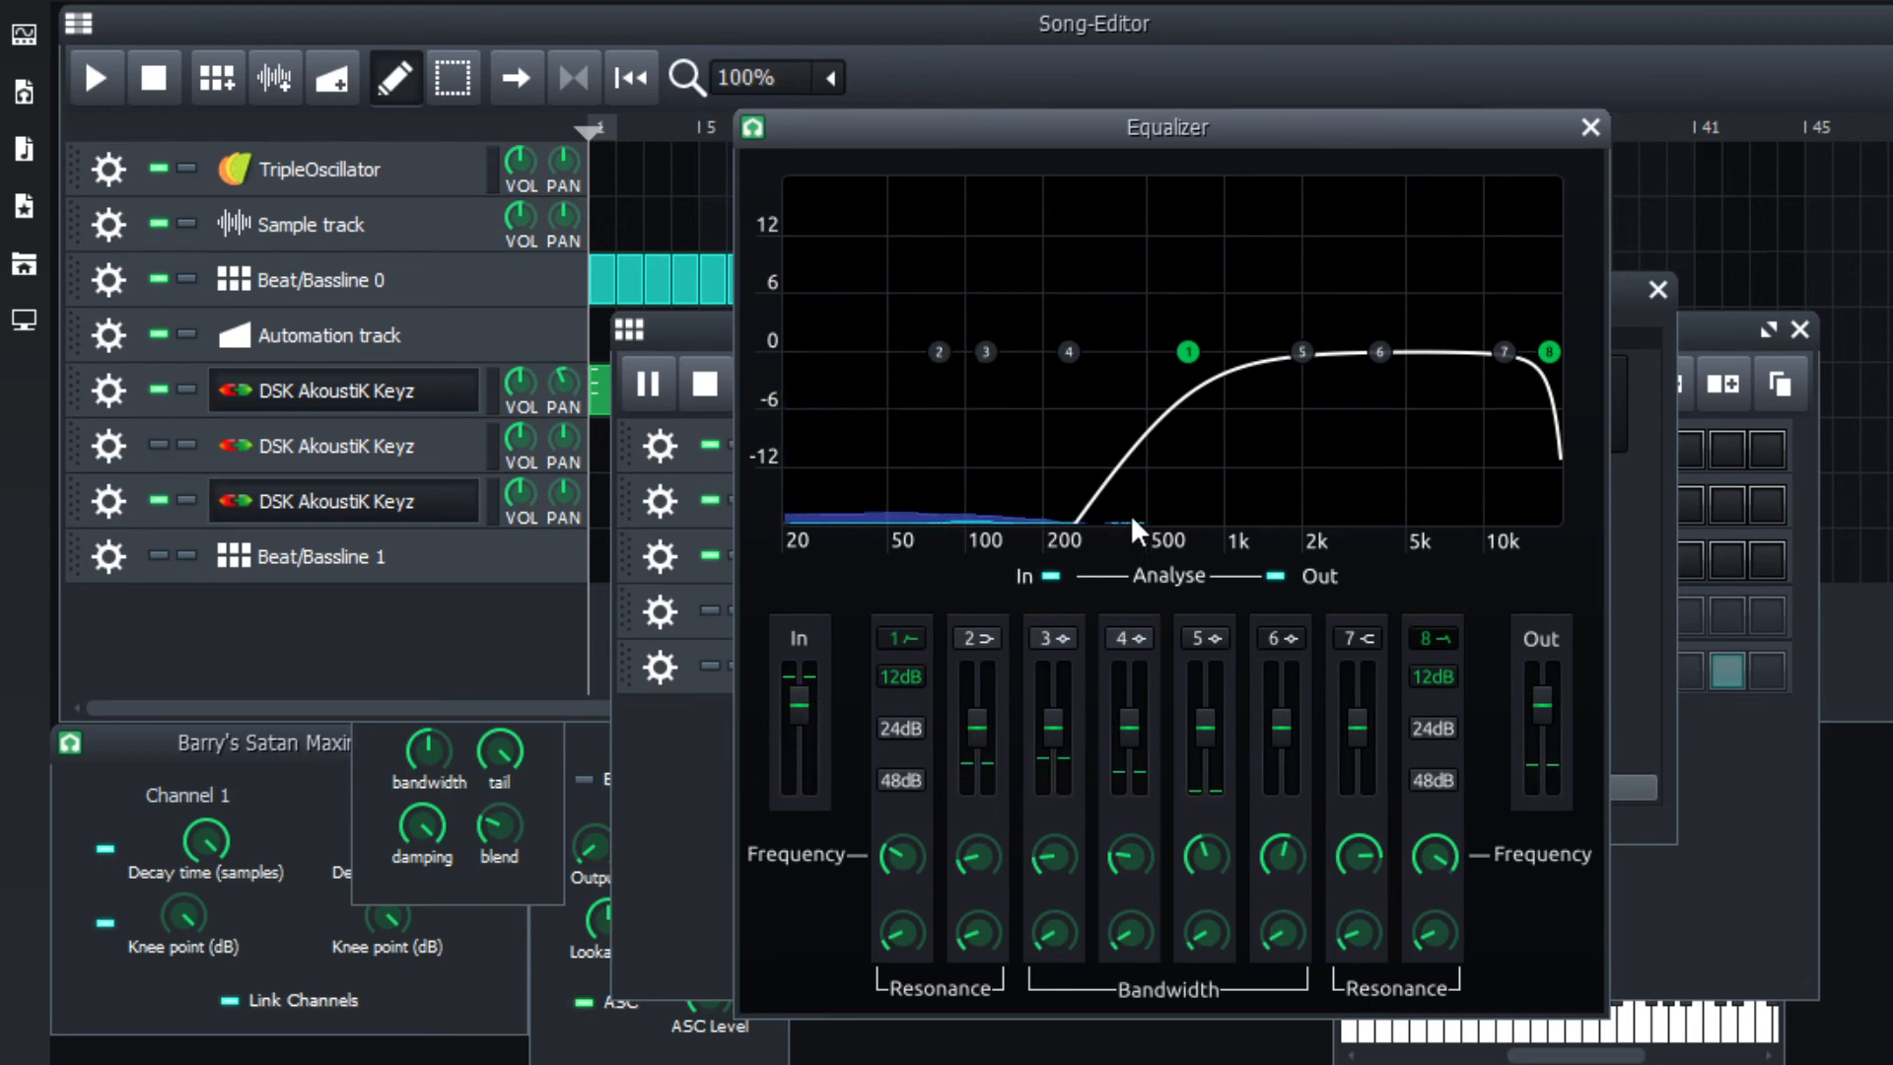
mouse_move(1185, 352)
left_click_drag(1189, 345, 1038, 351)
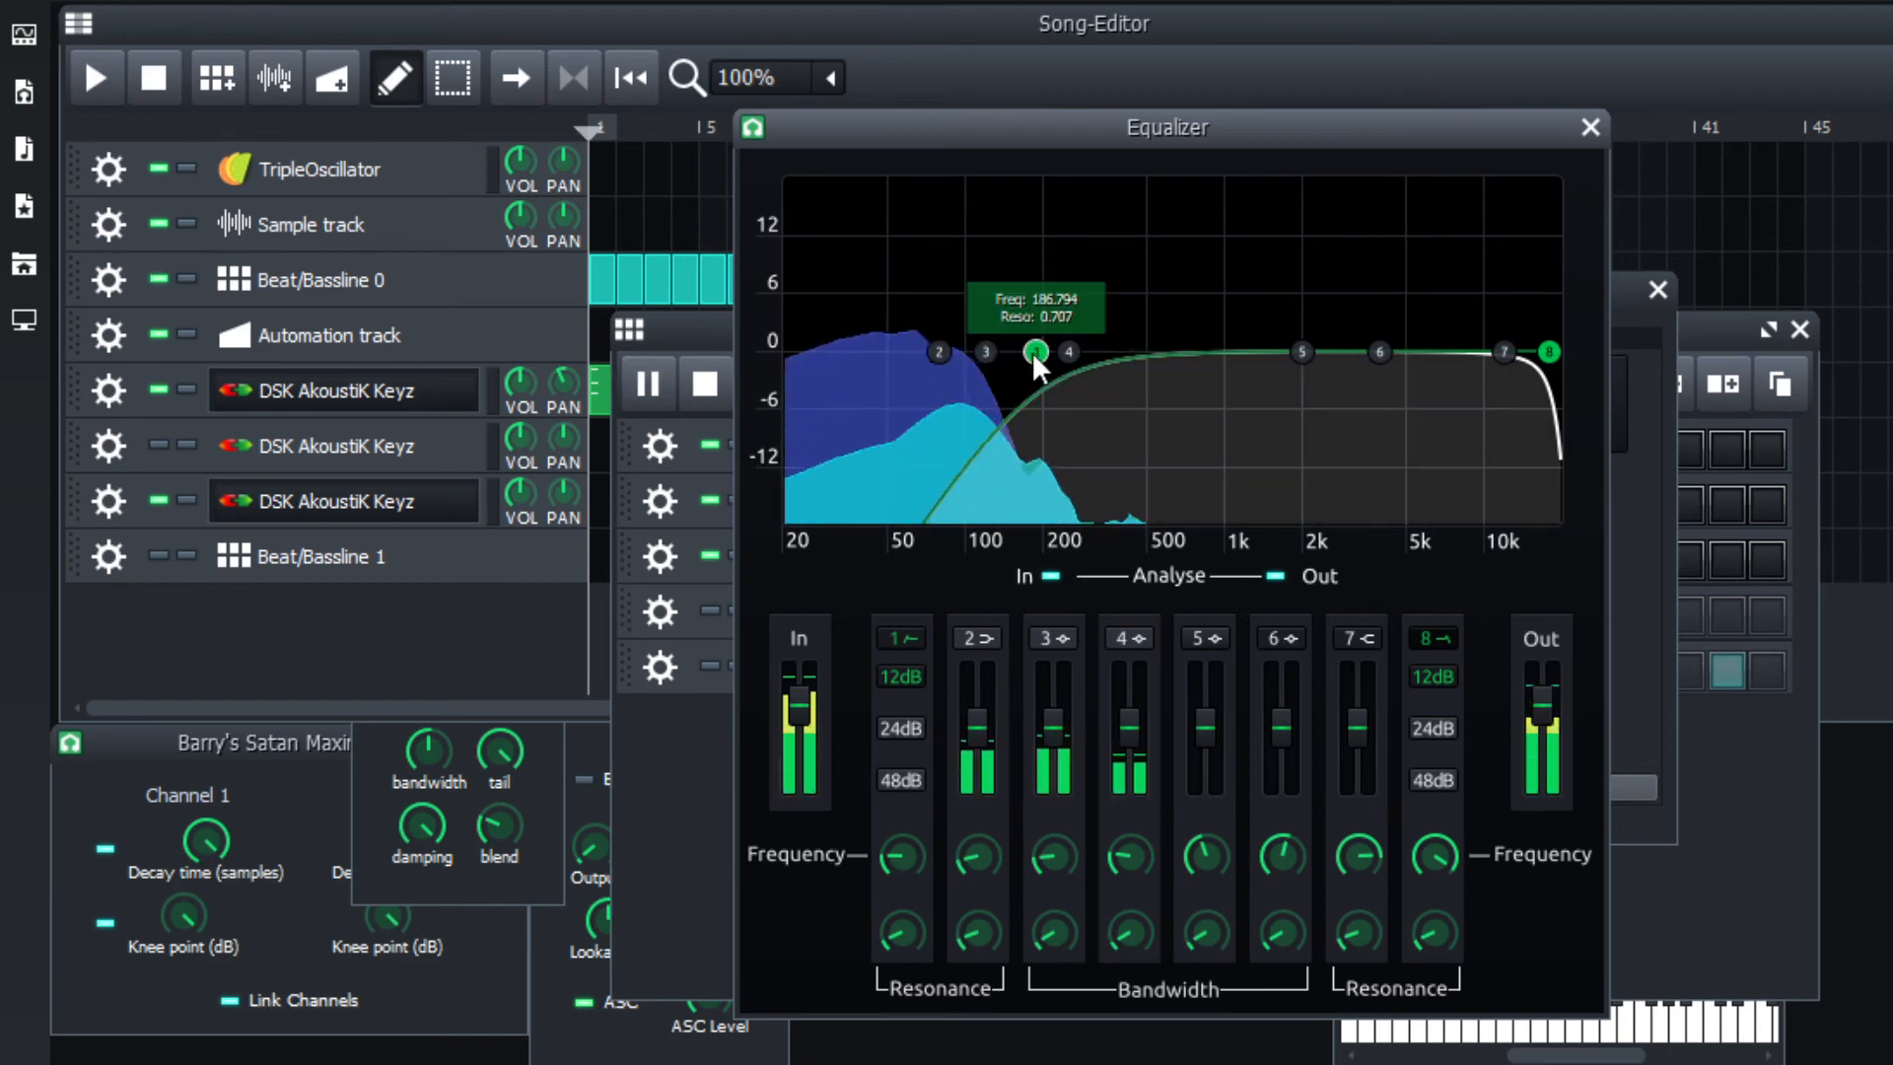
Return band 1 to the lowest frequencies, cut band 4 deeply near 200 Hz and close the kick's Equalizer.
left_click_drag(1047, 354, 820, 359)
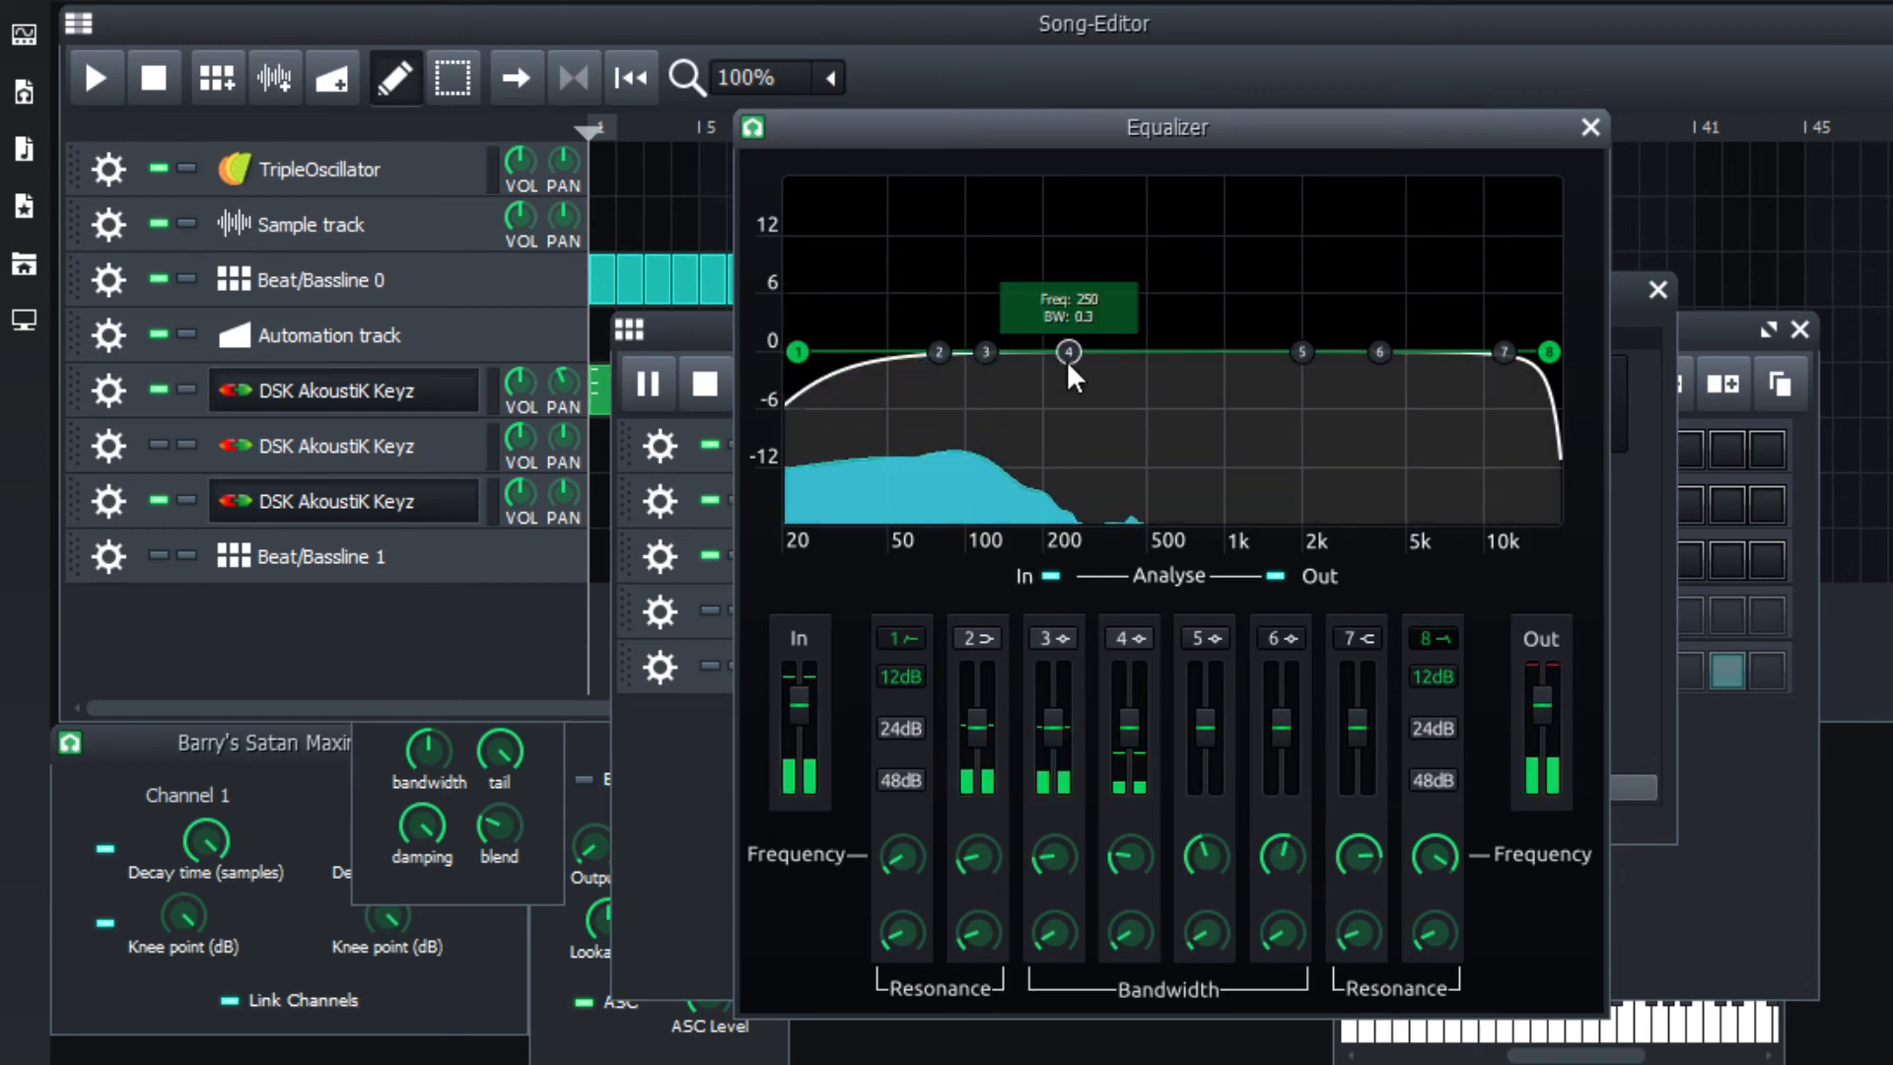
left_click_drag(1068, 355, 1047, 554)
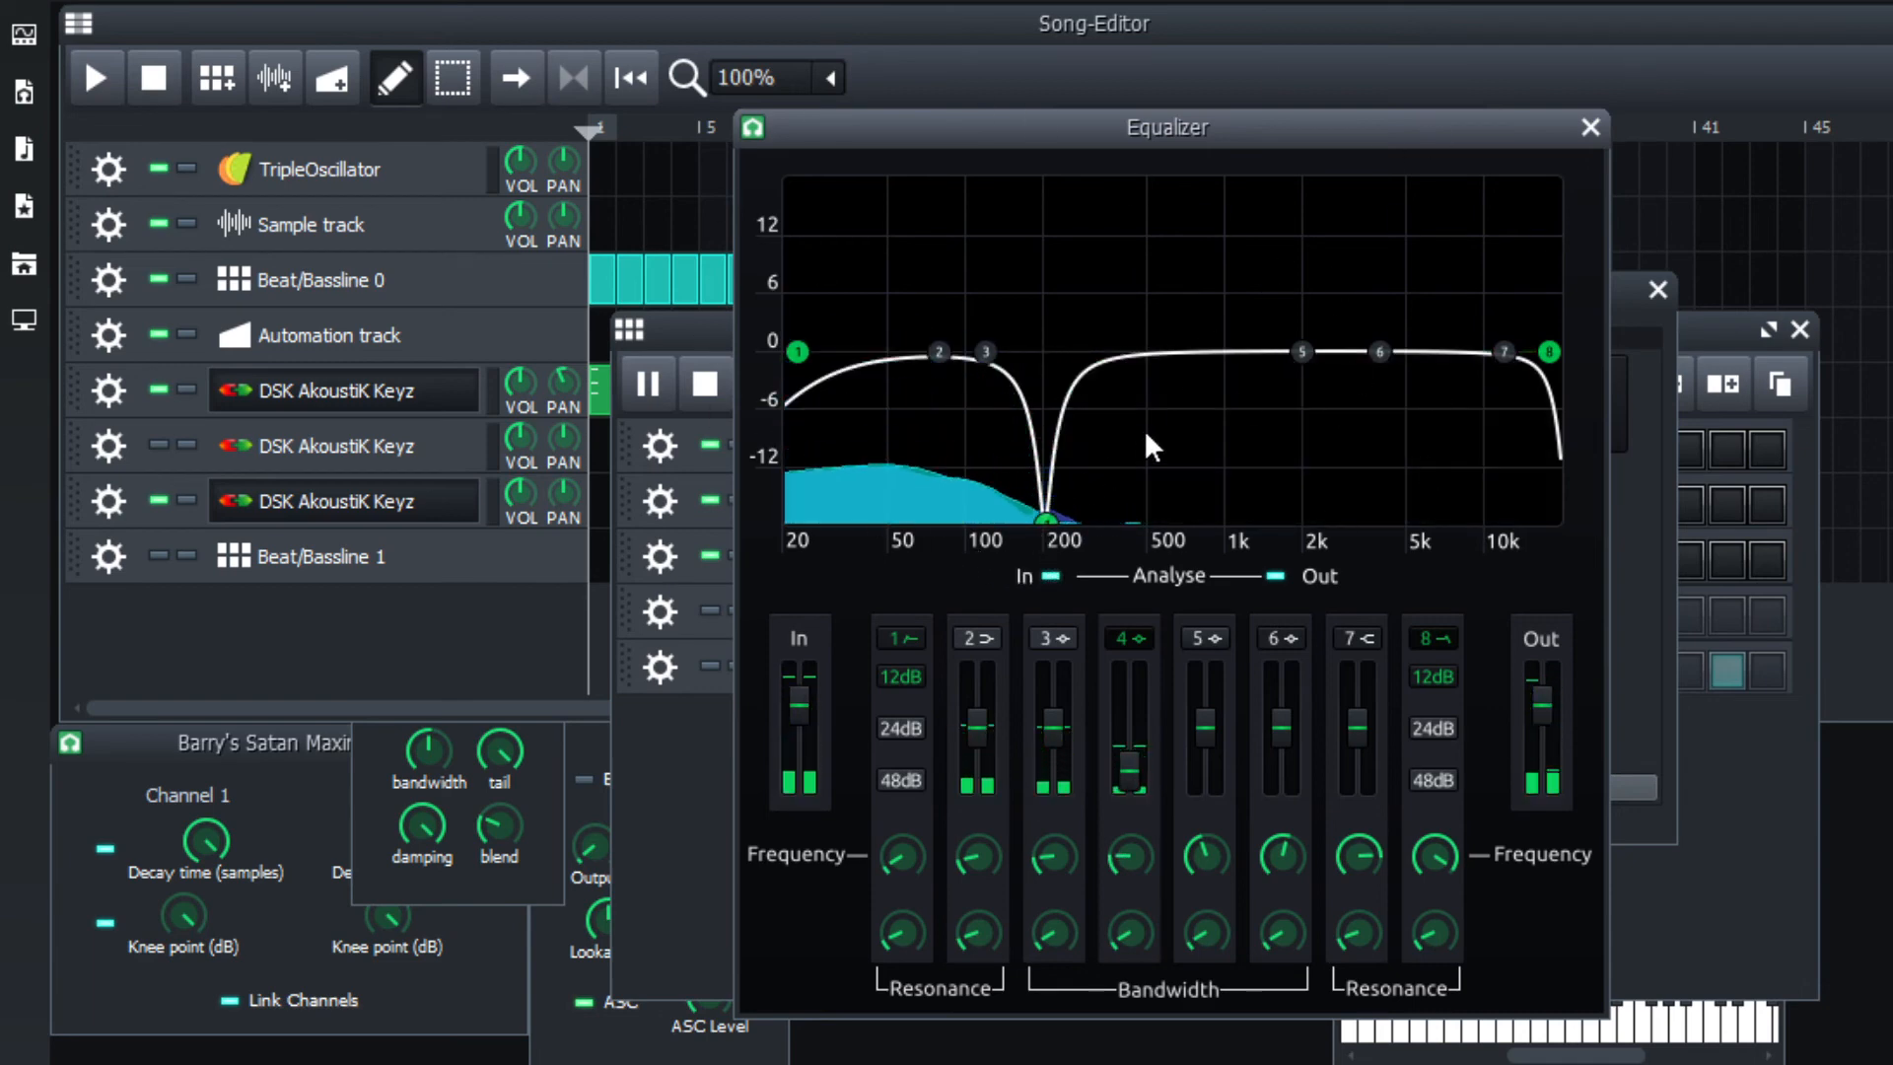
left_click(1588, 127)
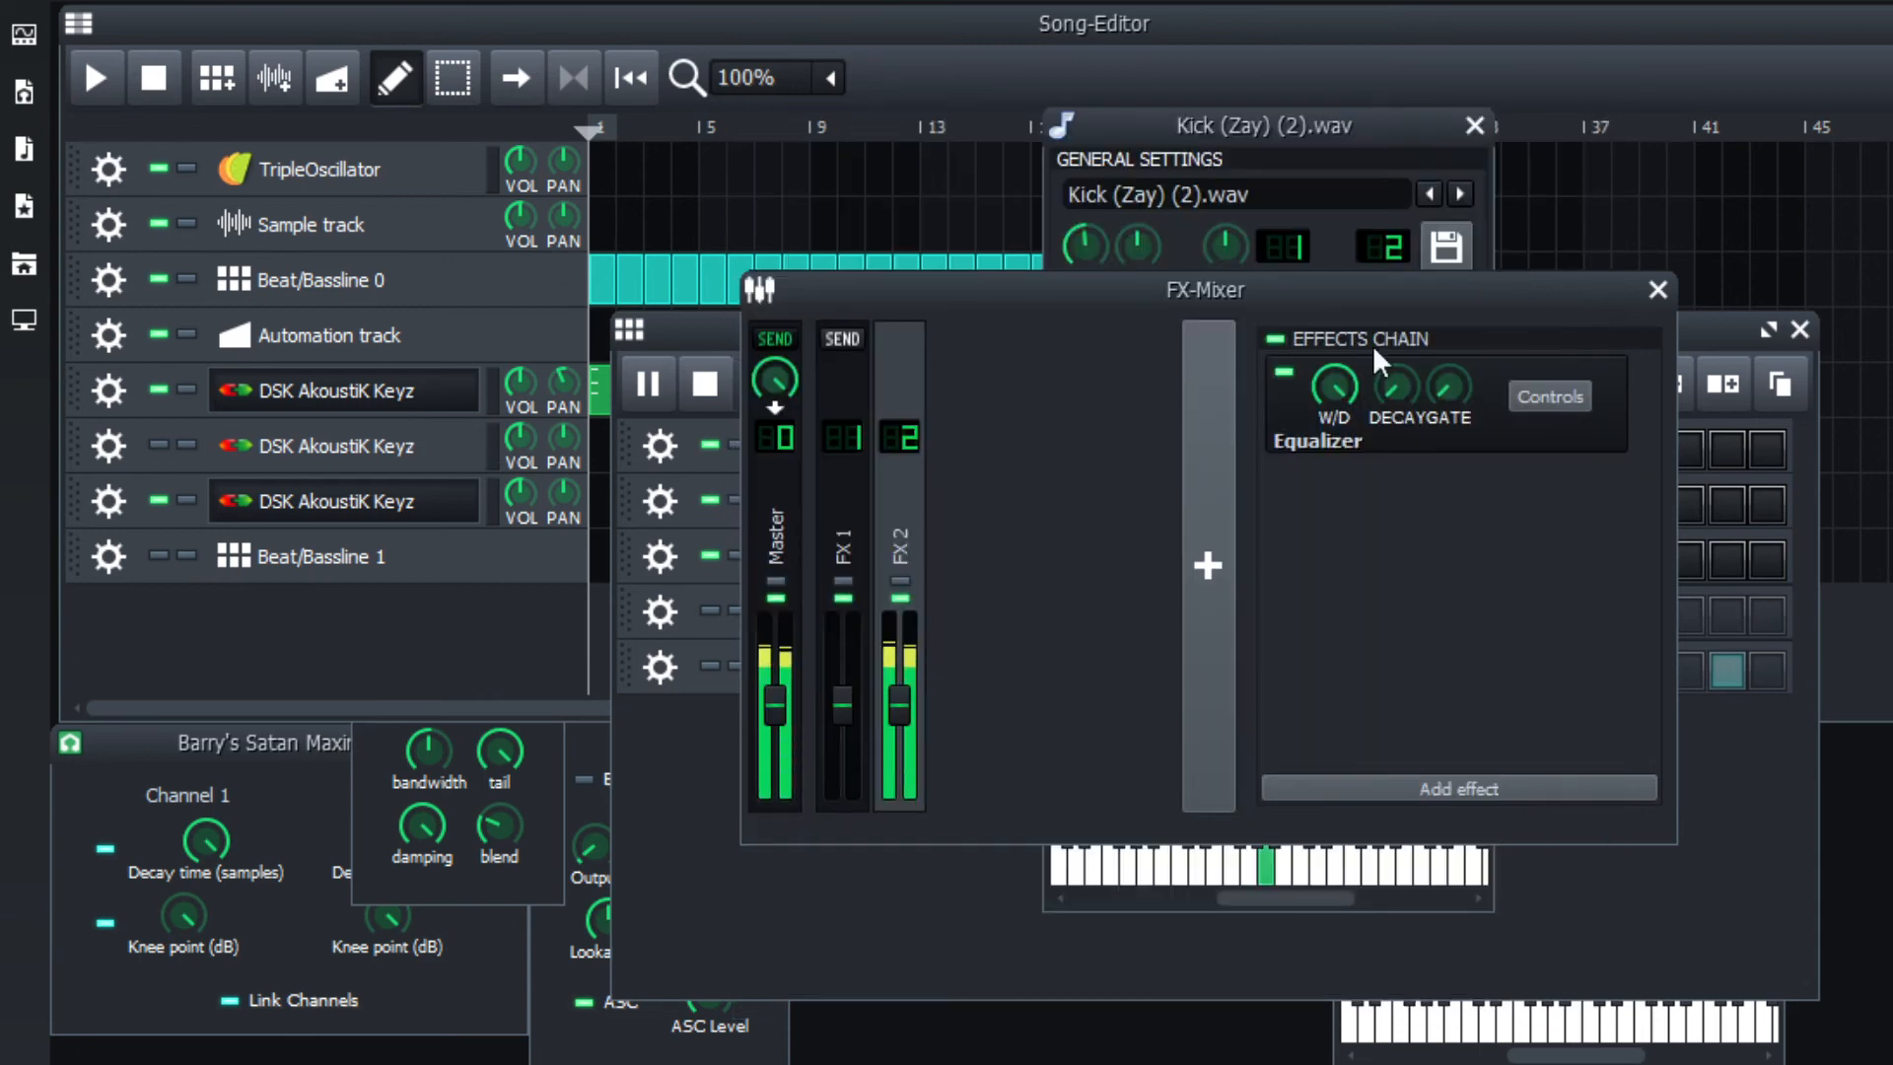
Search the effects for "equalizer" and add the LMMS Equalizer to the FX 1 channel's effects chain.
left_click(846, 493)
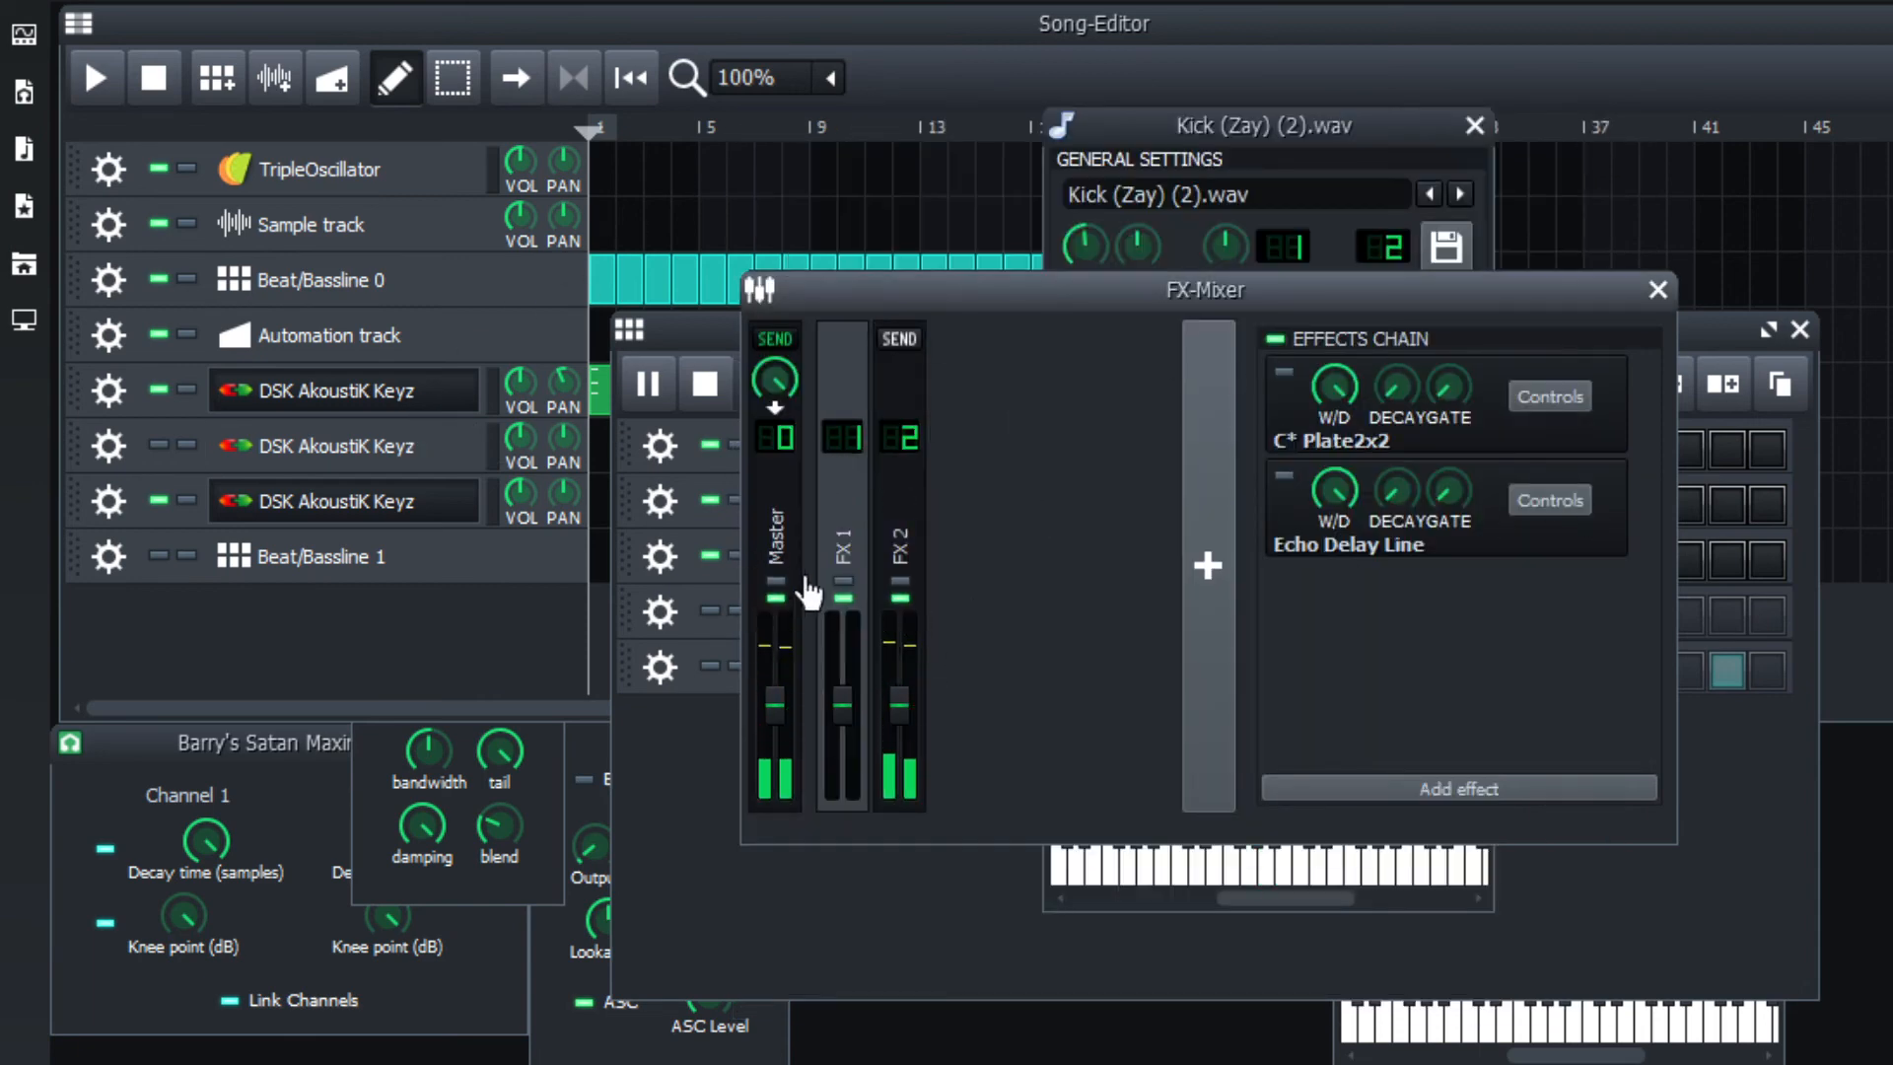
left_click(1466, 789)
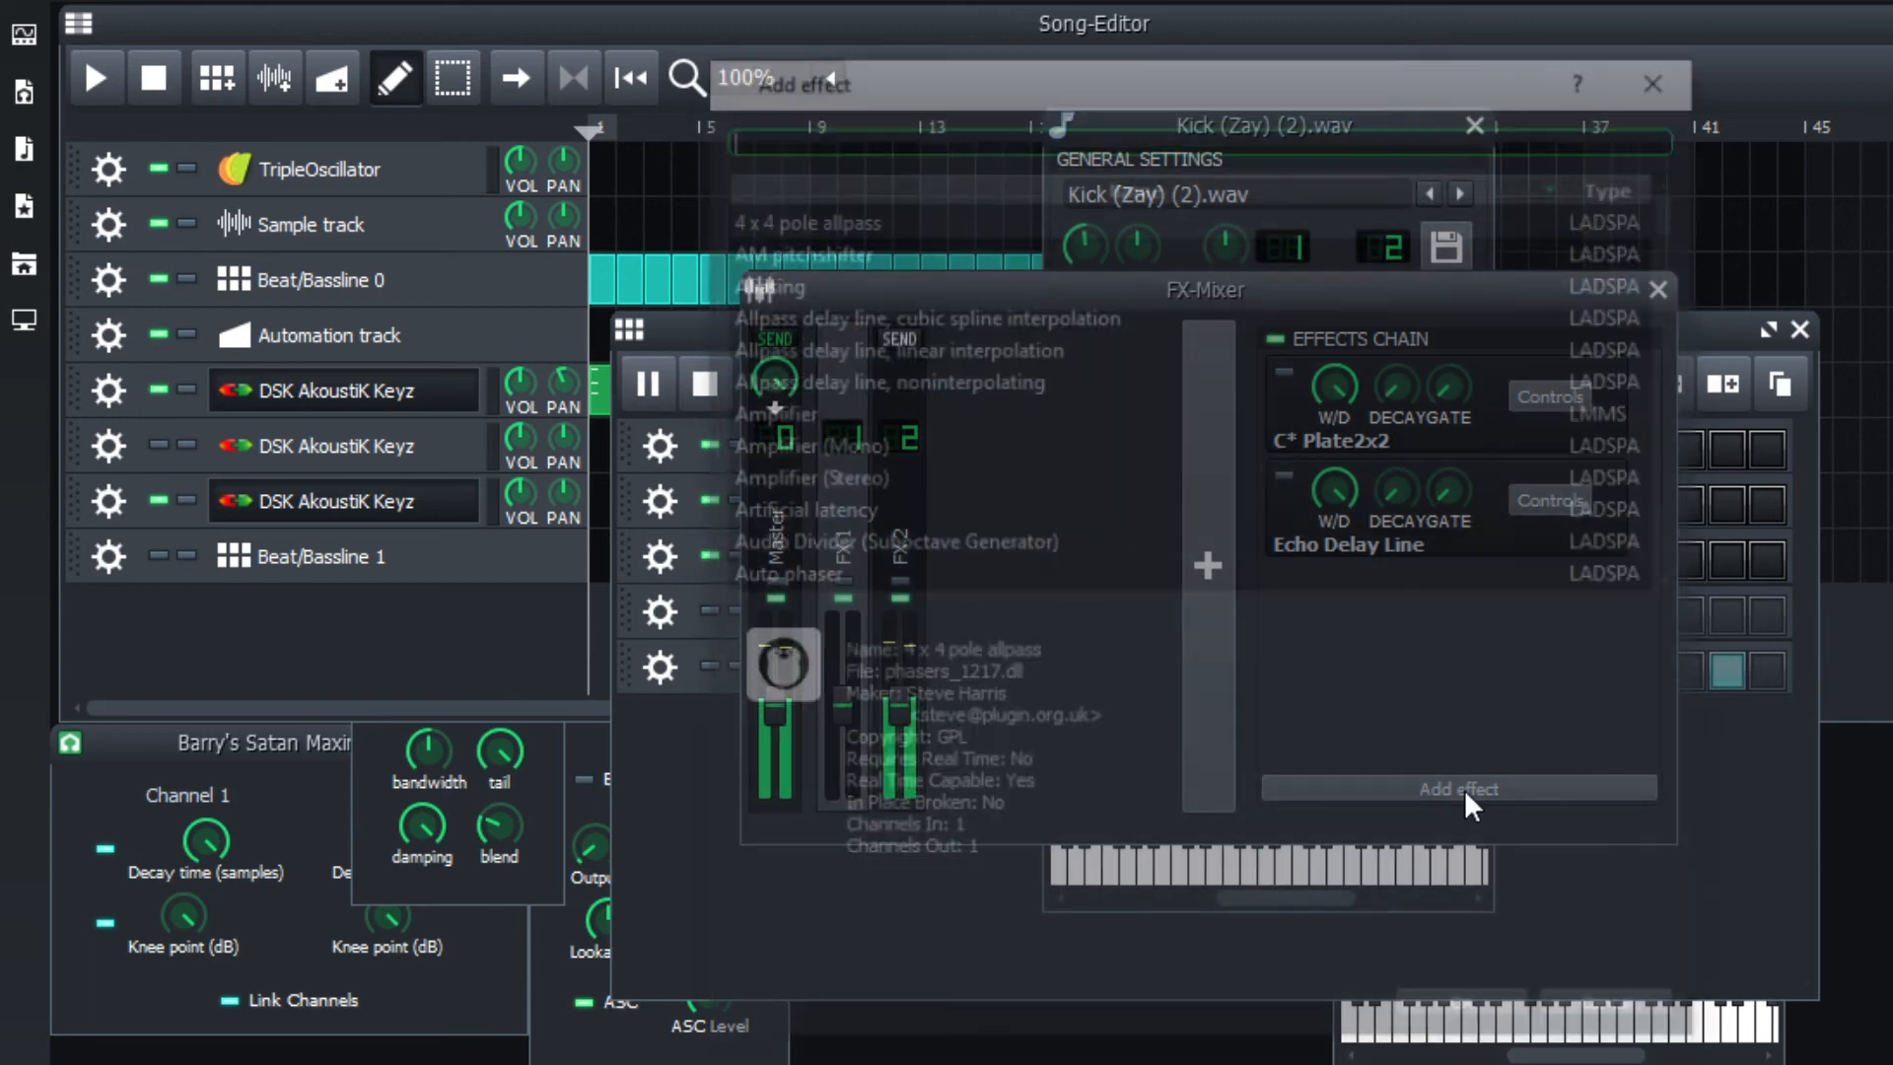
type("equalizer")
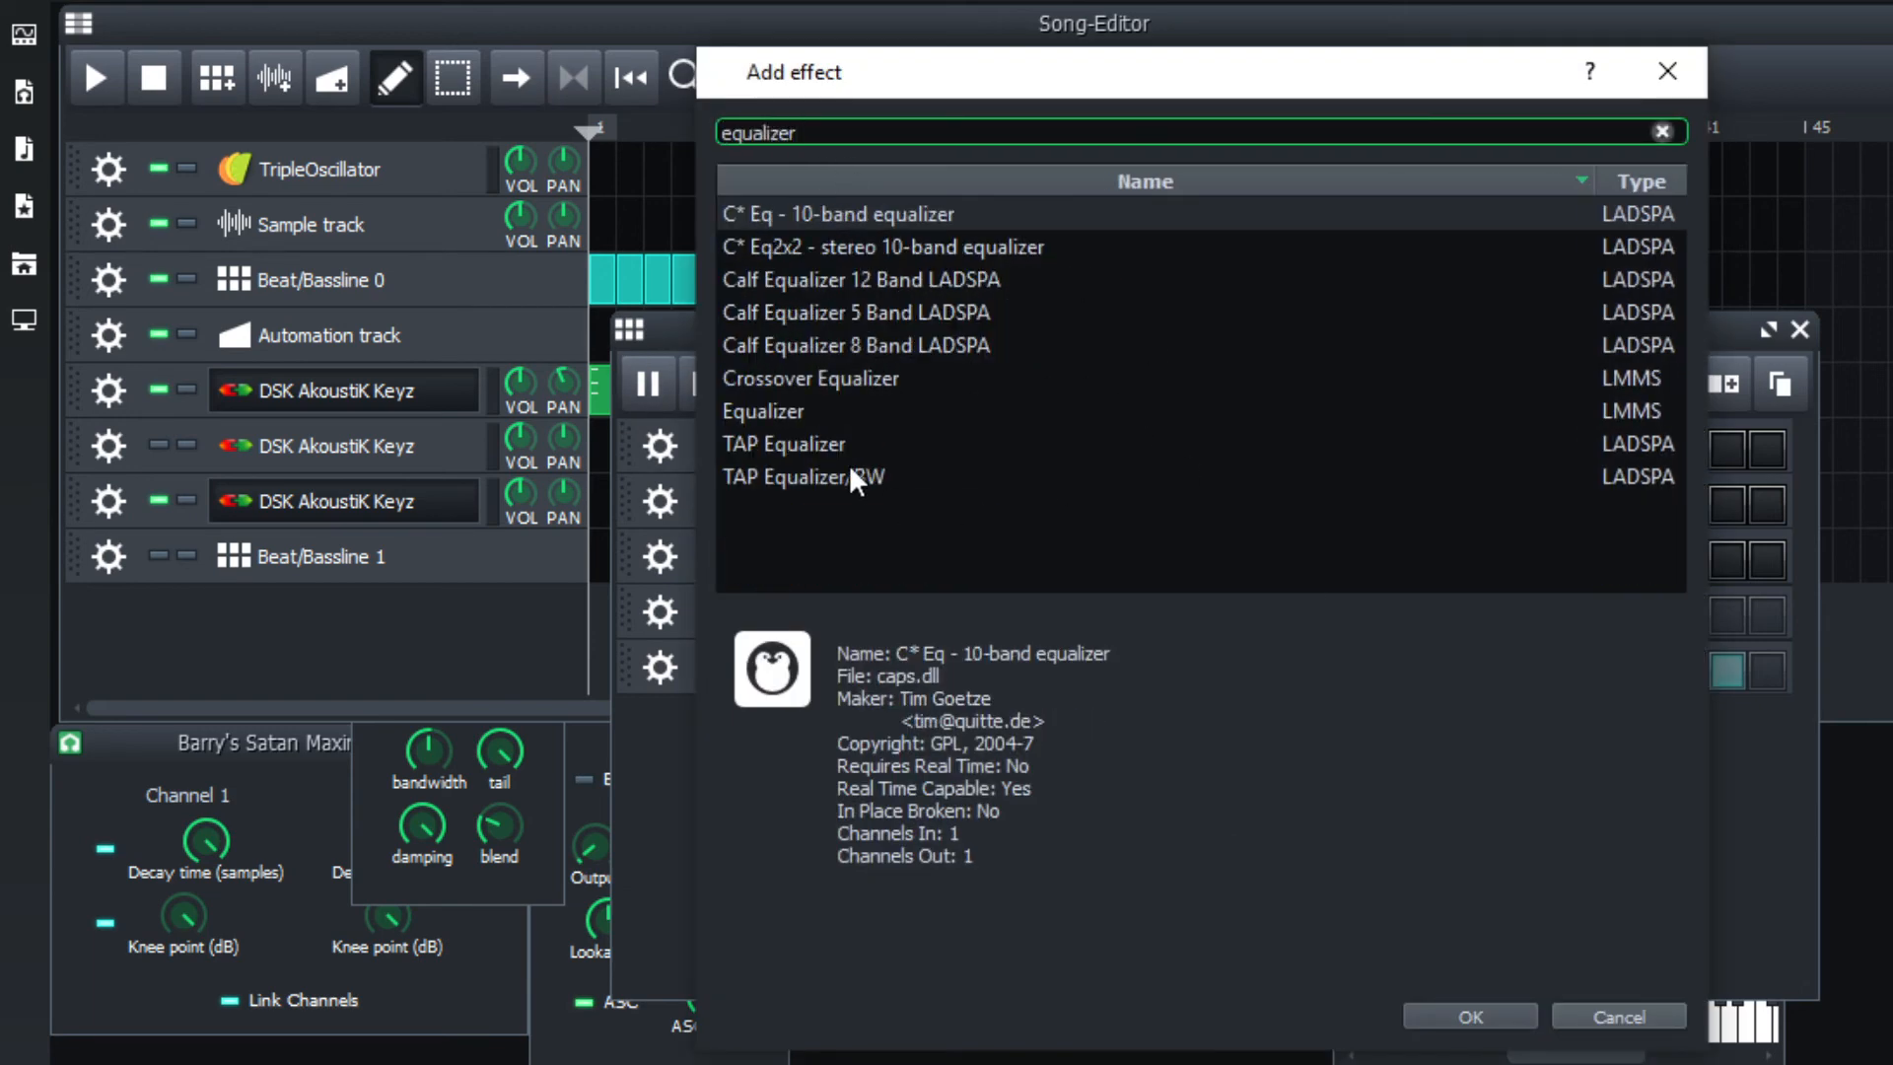
double_click(802, 412)
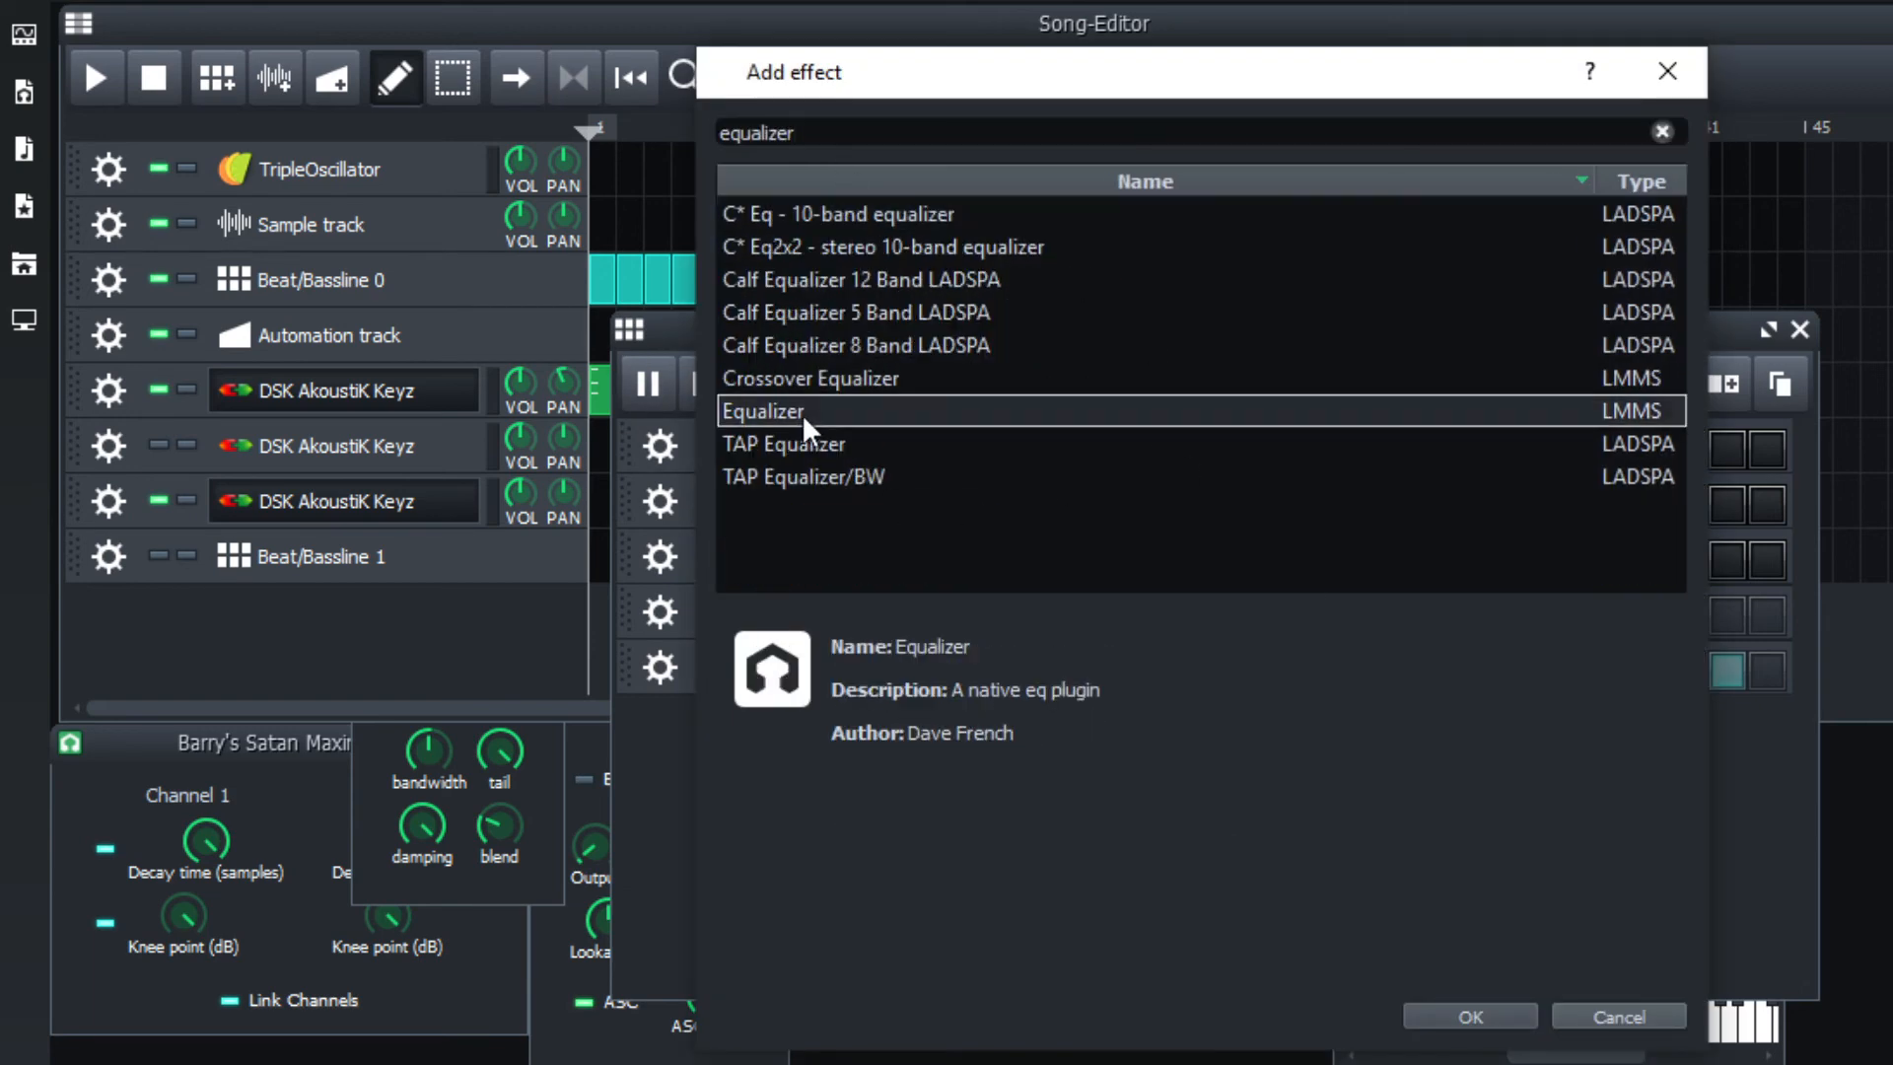
Play the song from the Song-Editor and place the FX 1 Equalizer window so its spectrum and bands are reachable.
left_click_drag(572, 207, 1542, 215)
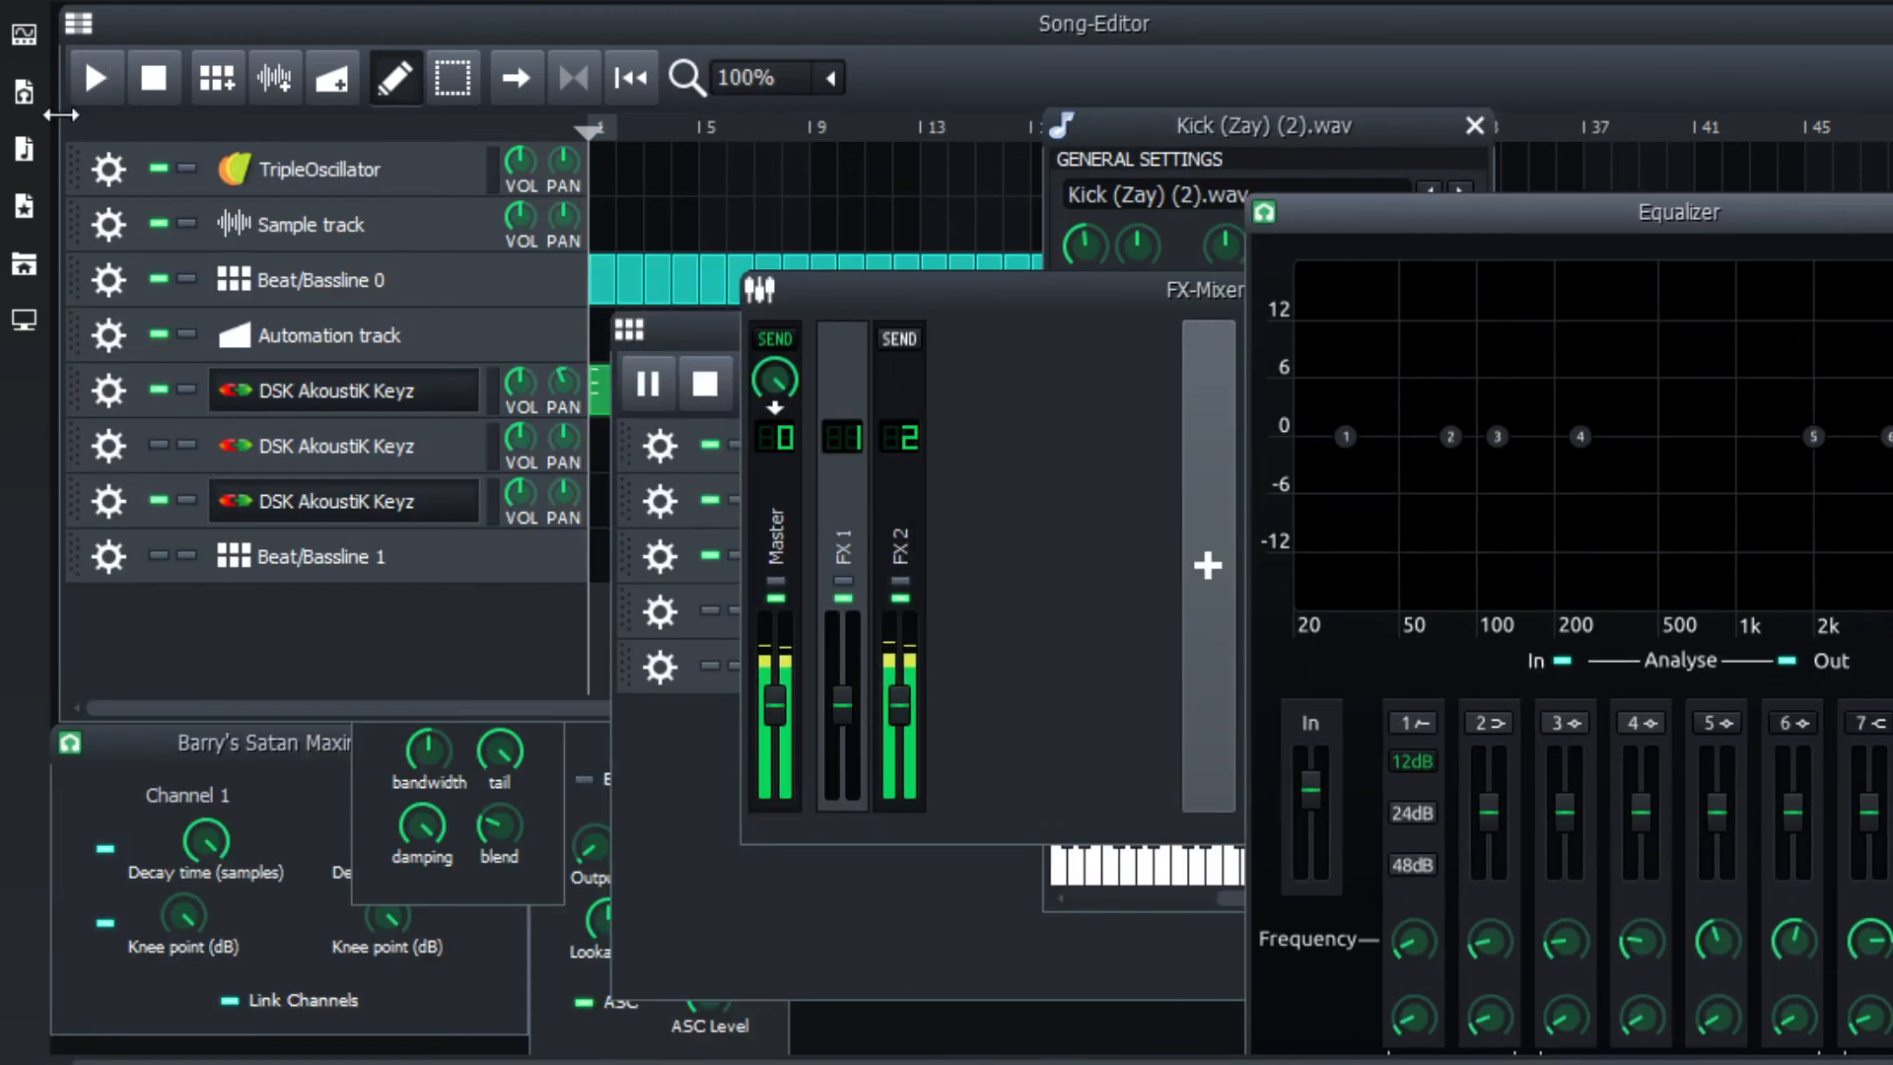
left_click(95, 78)
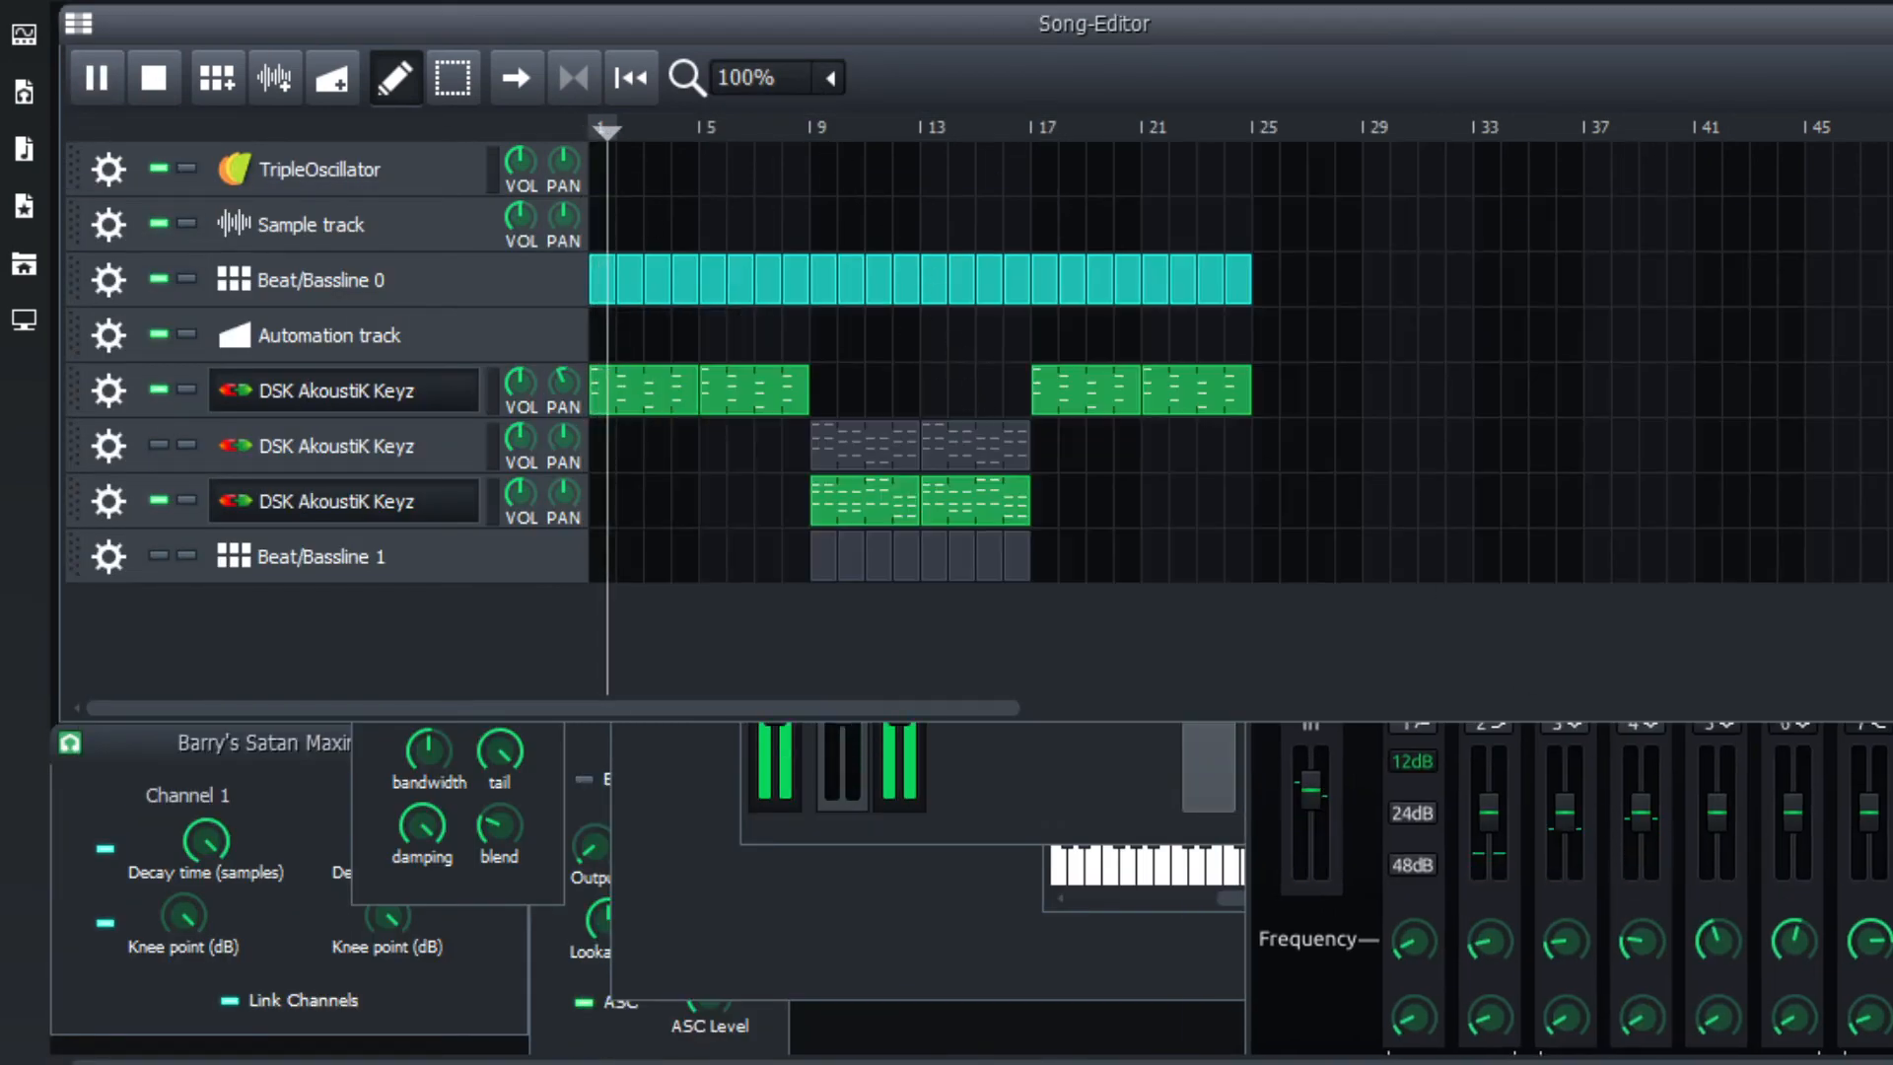
left_click_drag(1526, 197, 1351, 121)
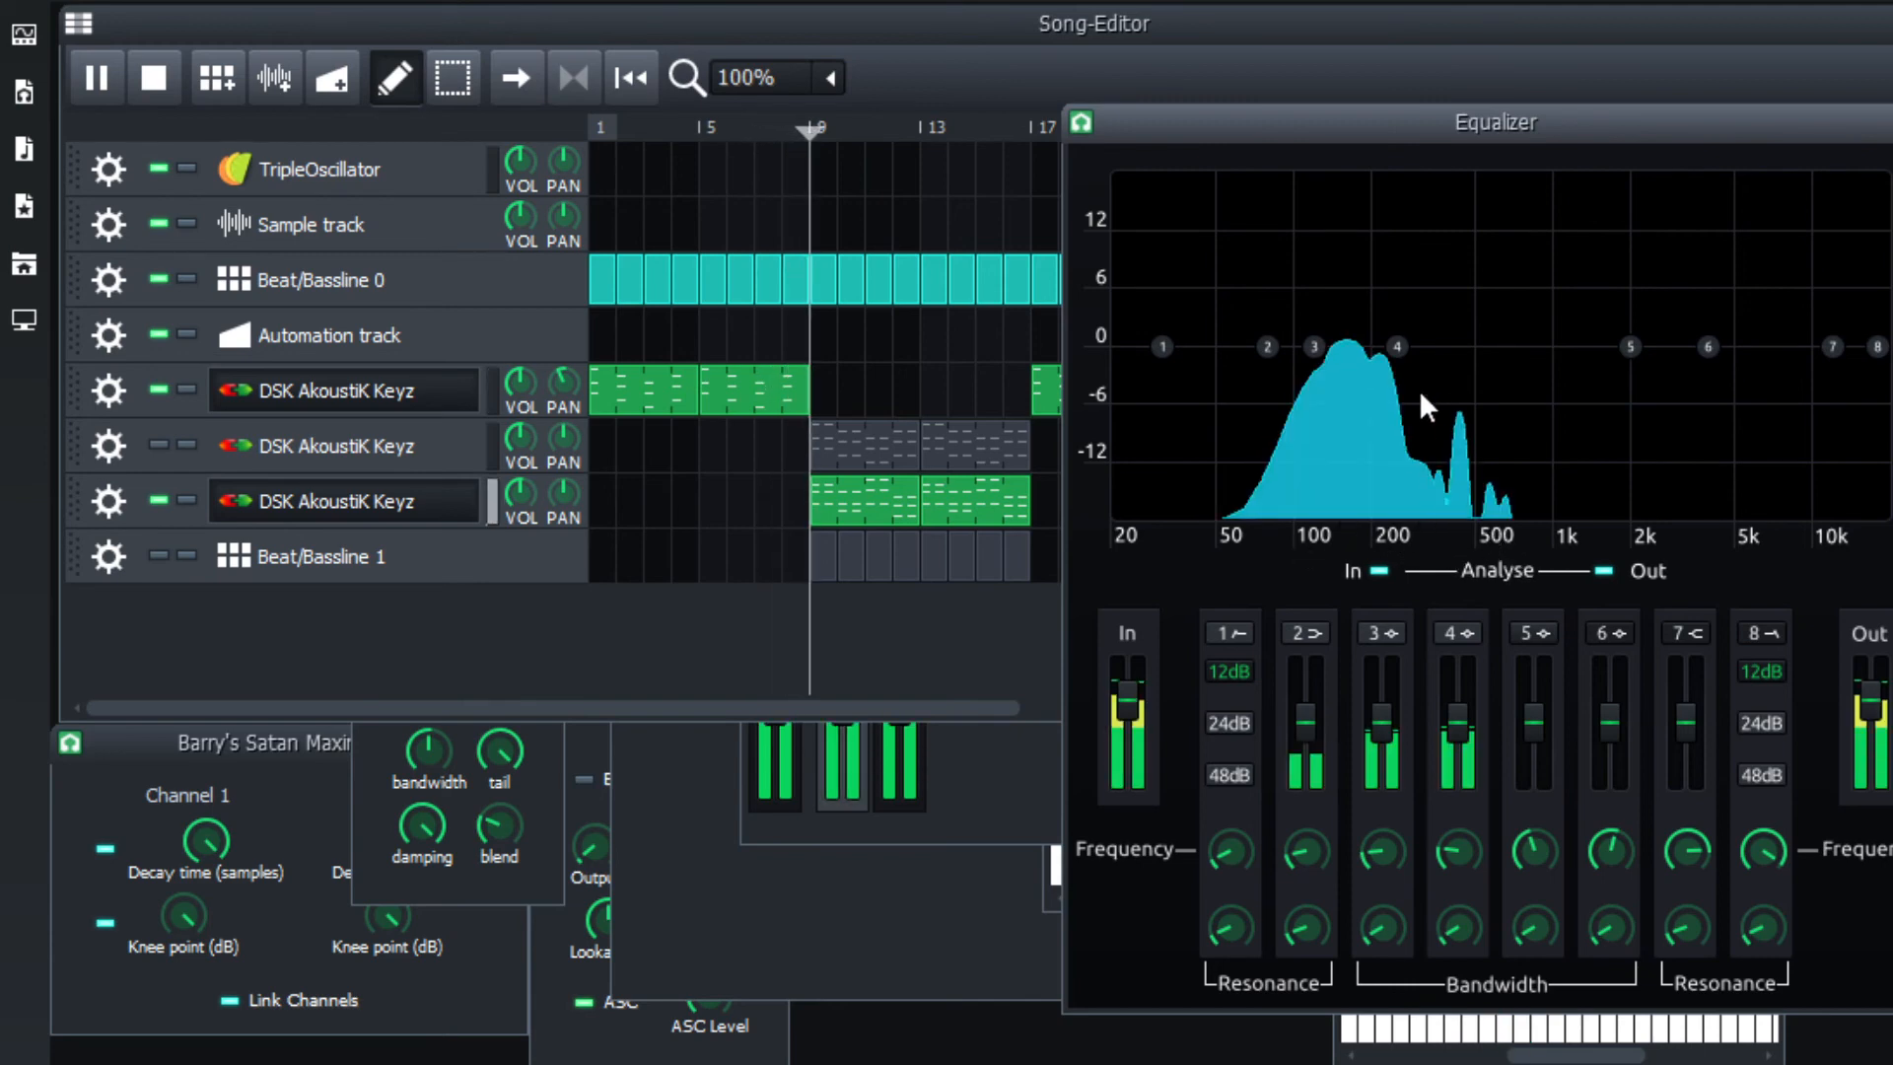
Cut bands 3 and 4 of the FX 1 Equalizer deeply near 160 Hz and 200 Hz, then stop the song.
mouse_move(1314, 346)
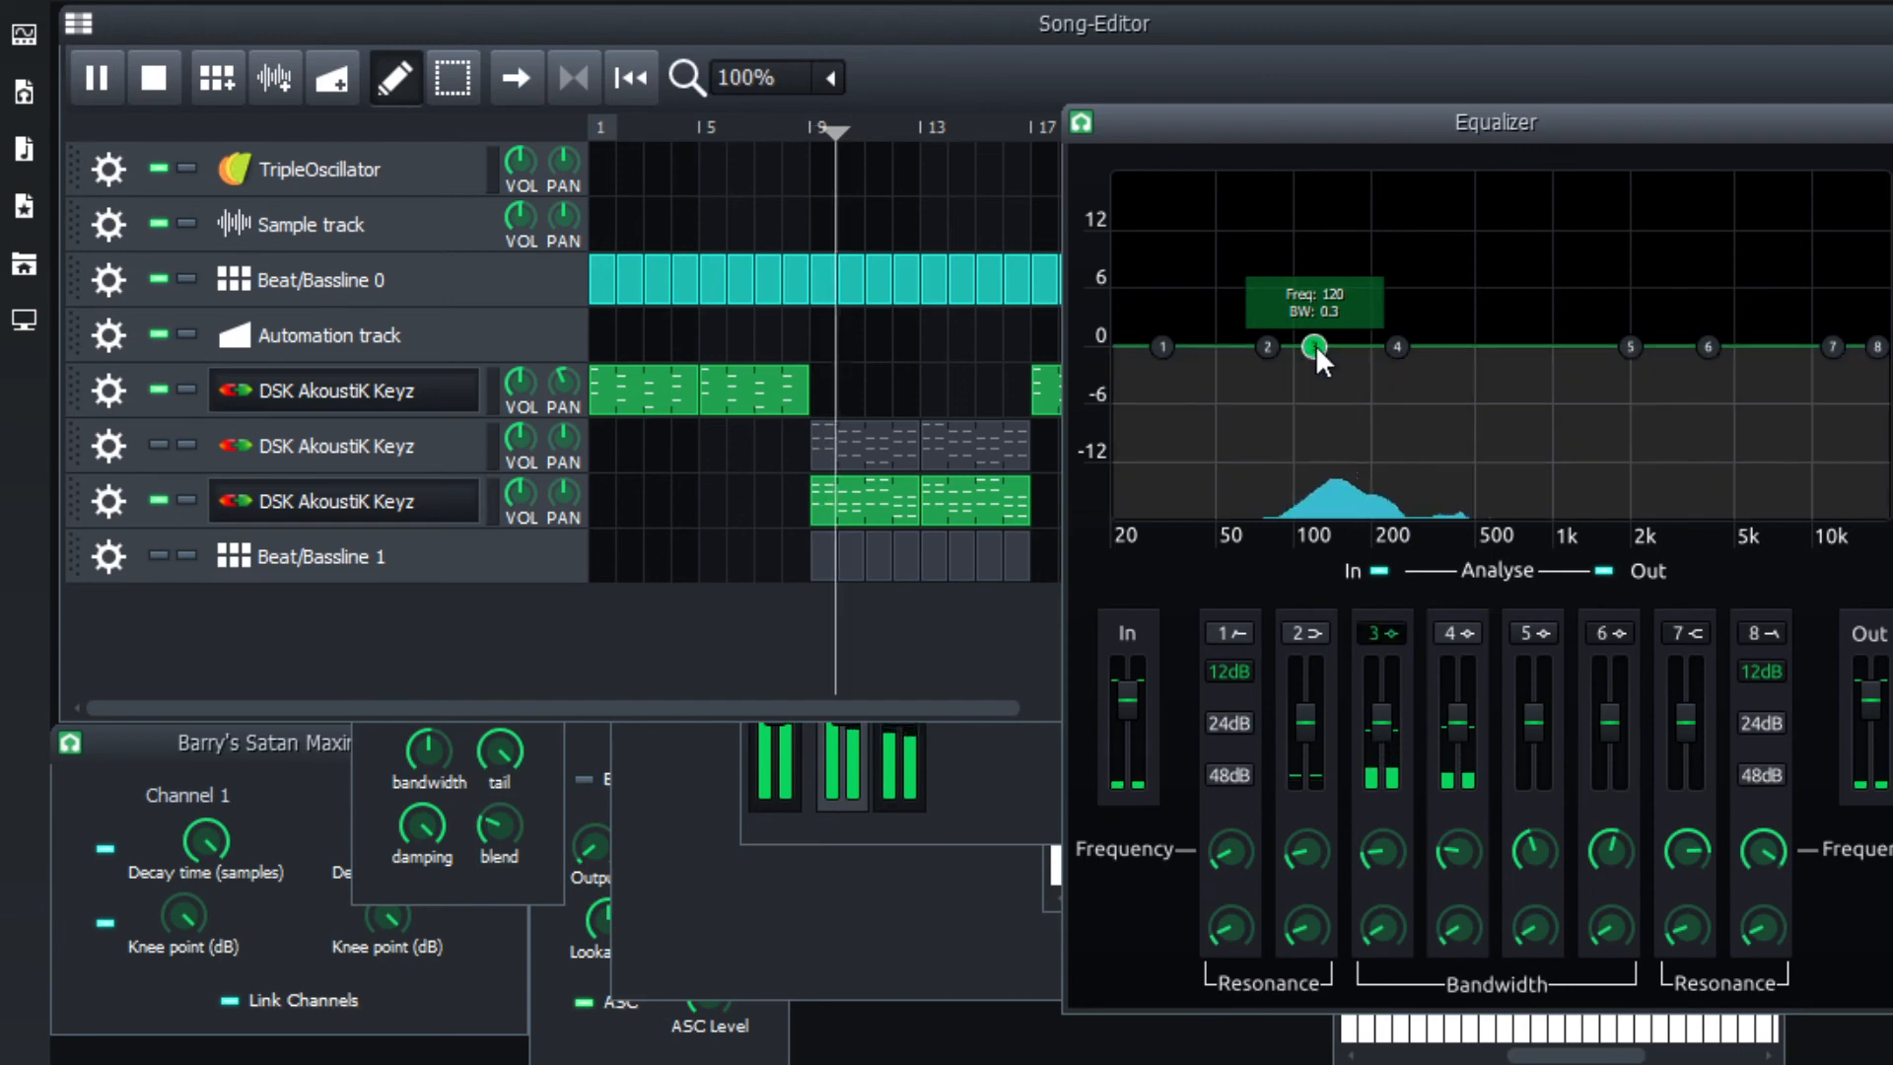
left_click_drag(1316, 345, 1347, 505)
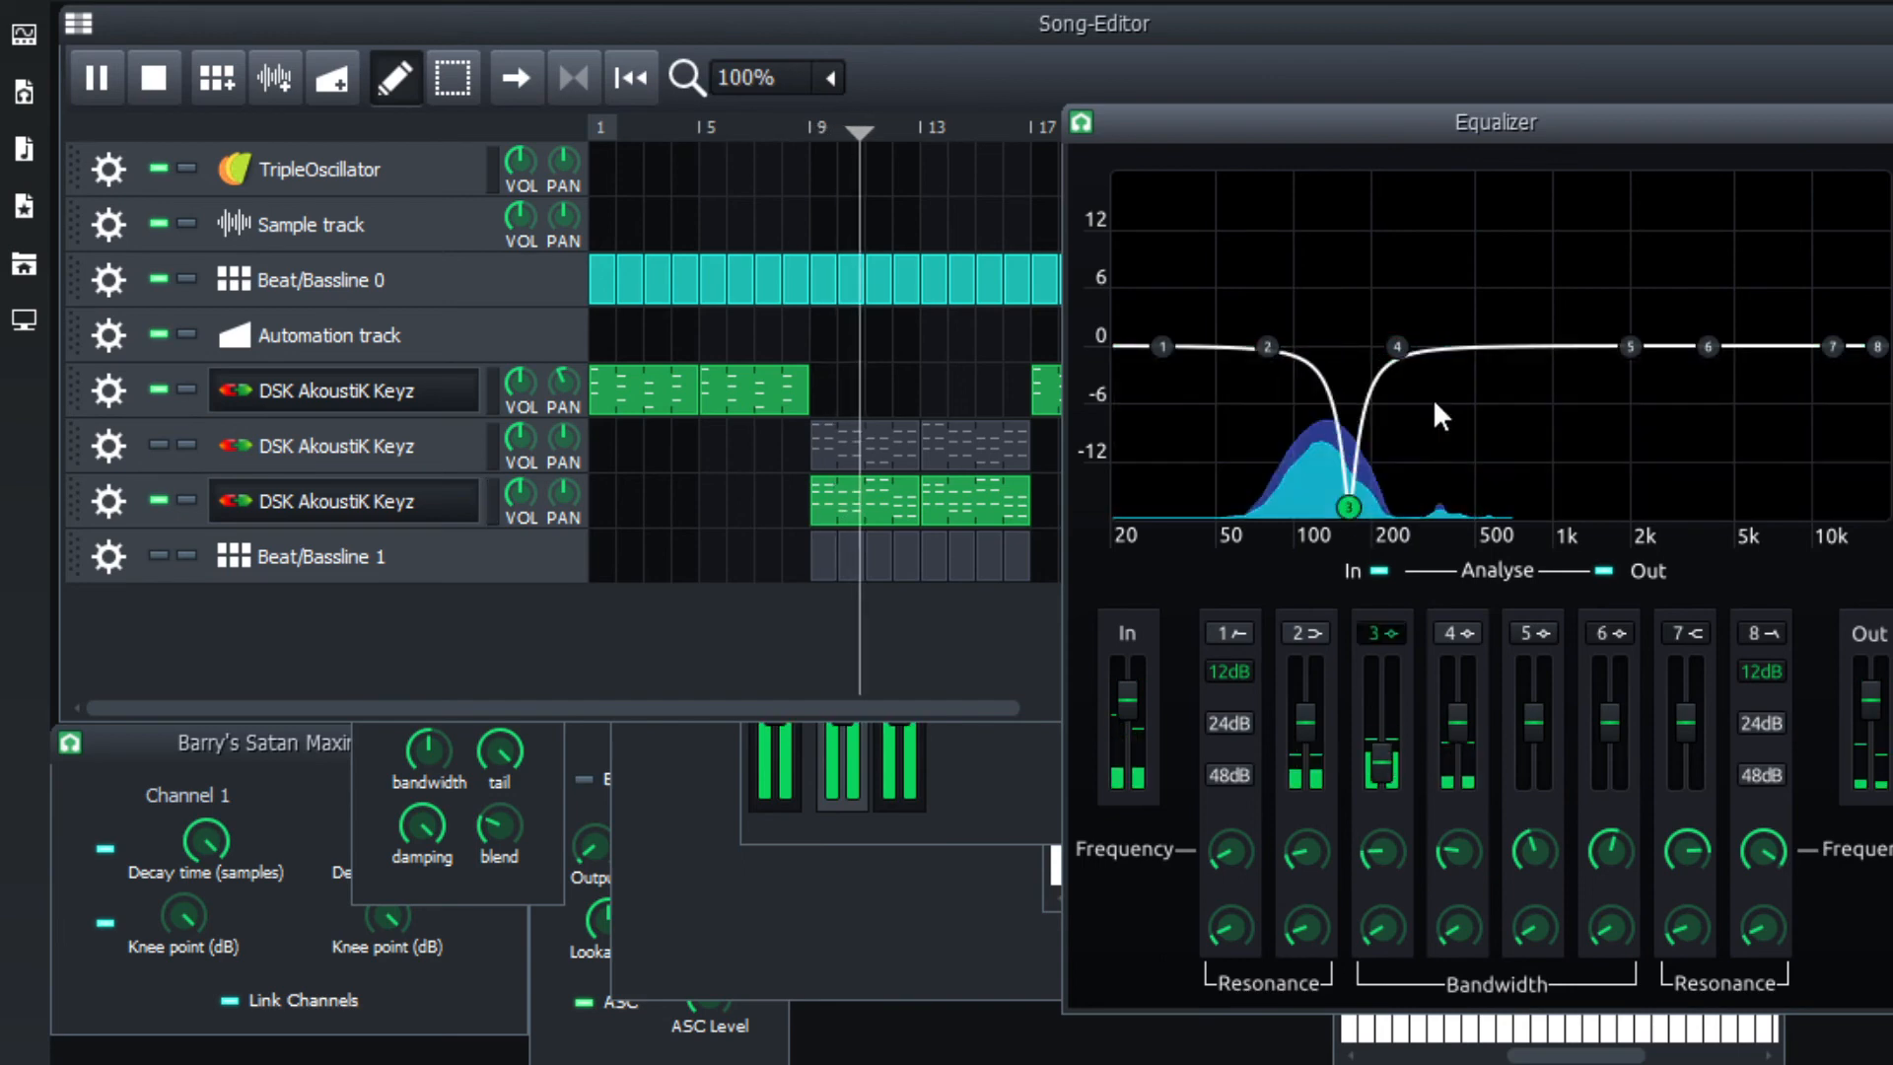
left_click_drag(1397, 346, 1377, 531)
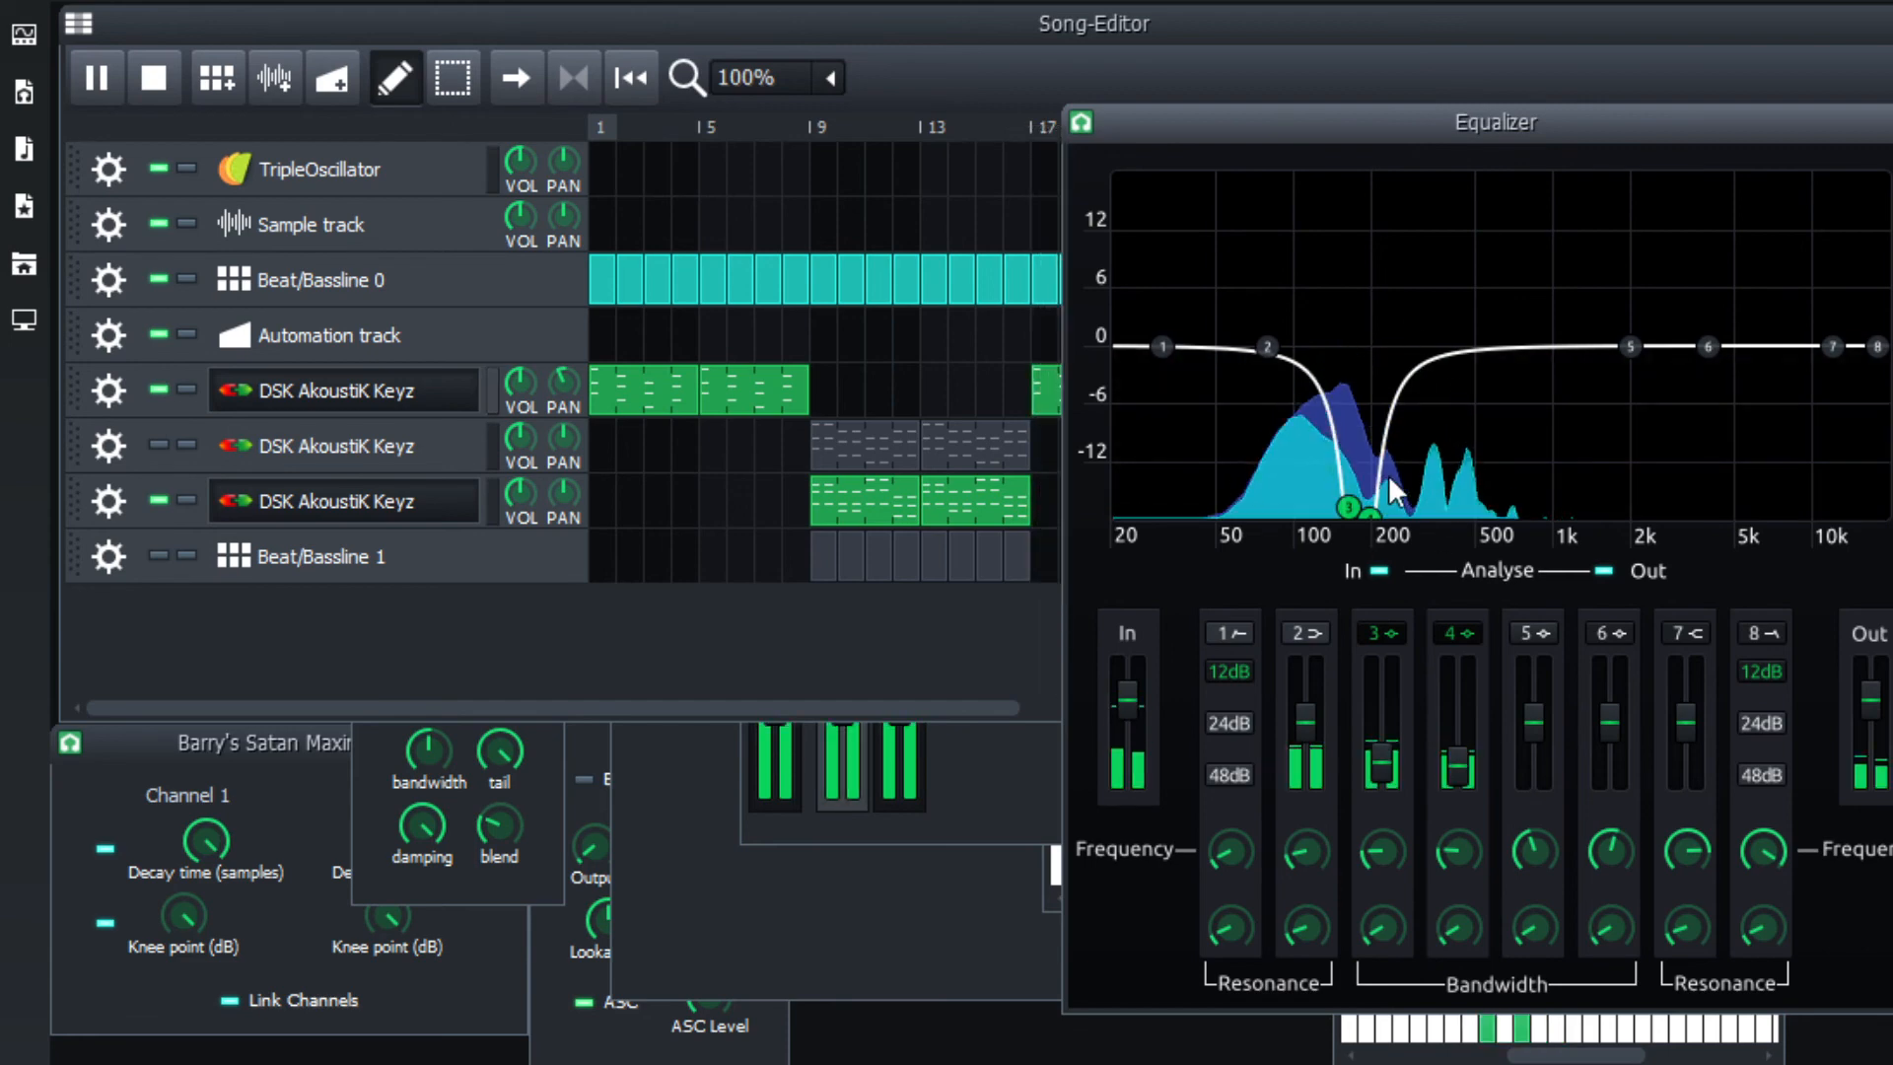
mouse_move(1368, 517)
mouse_move(1369, 517)
left_mouse_down()
mouse_move(1430, 513)
mouse_move(1376, 513)
left_mouse_up()
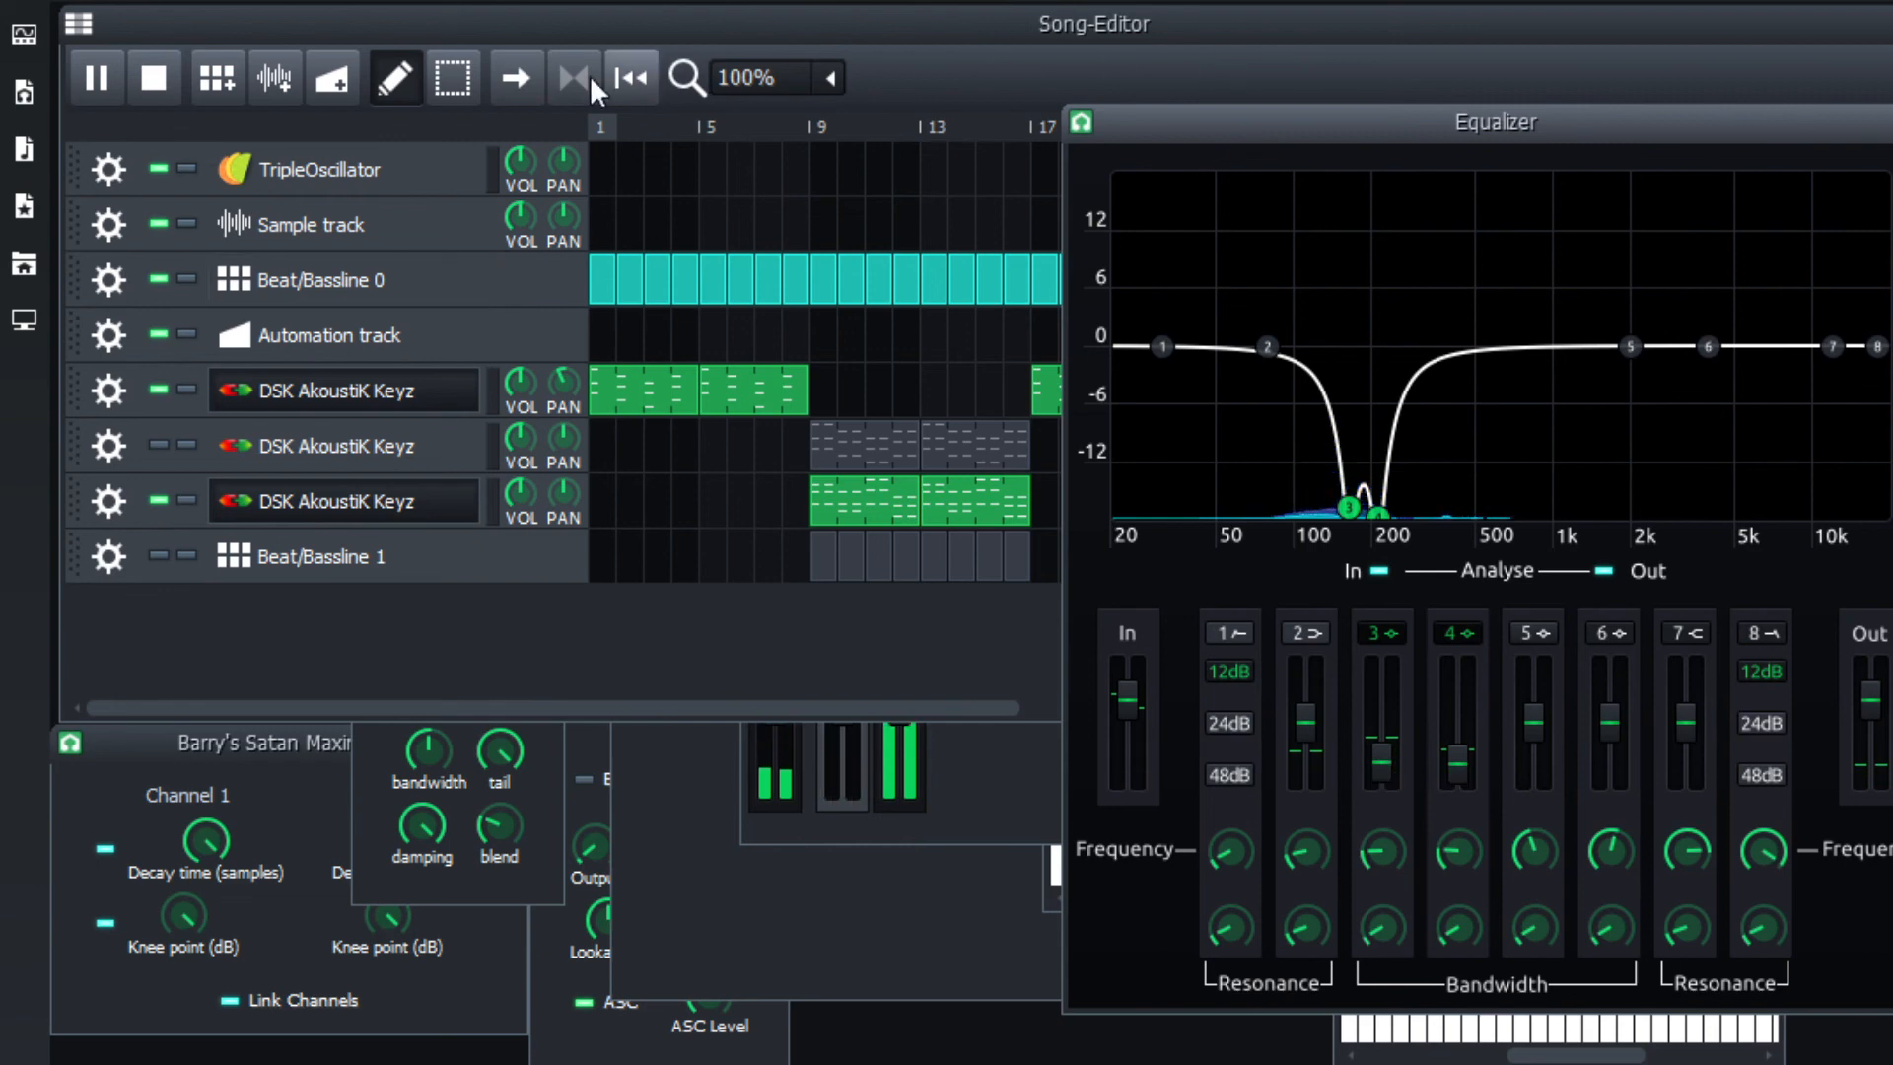
left_click(168, 79)
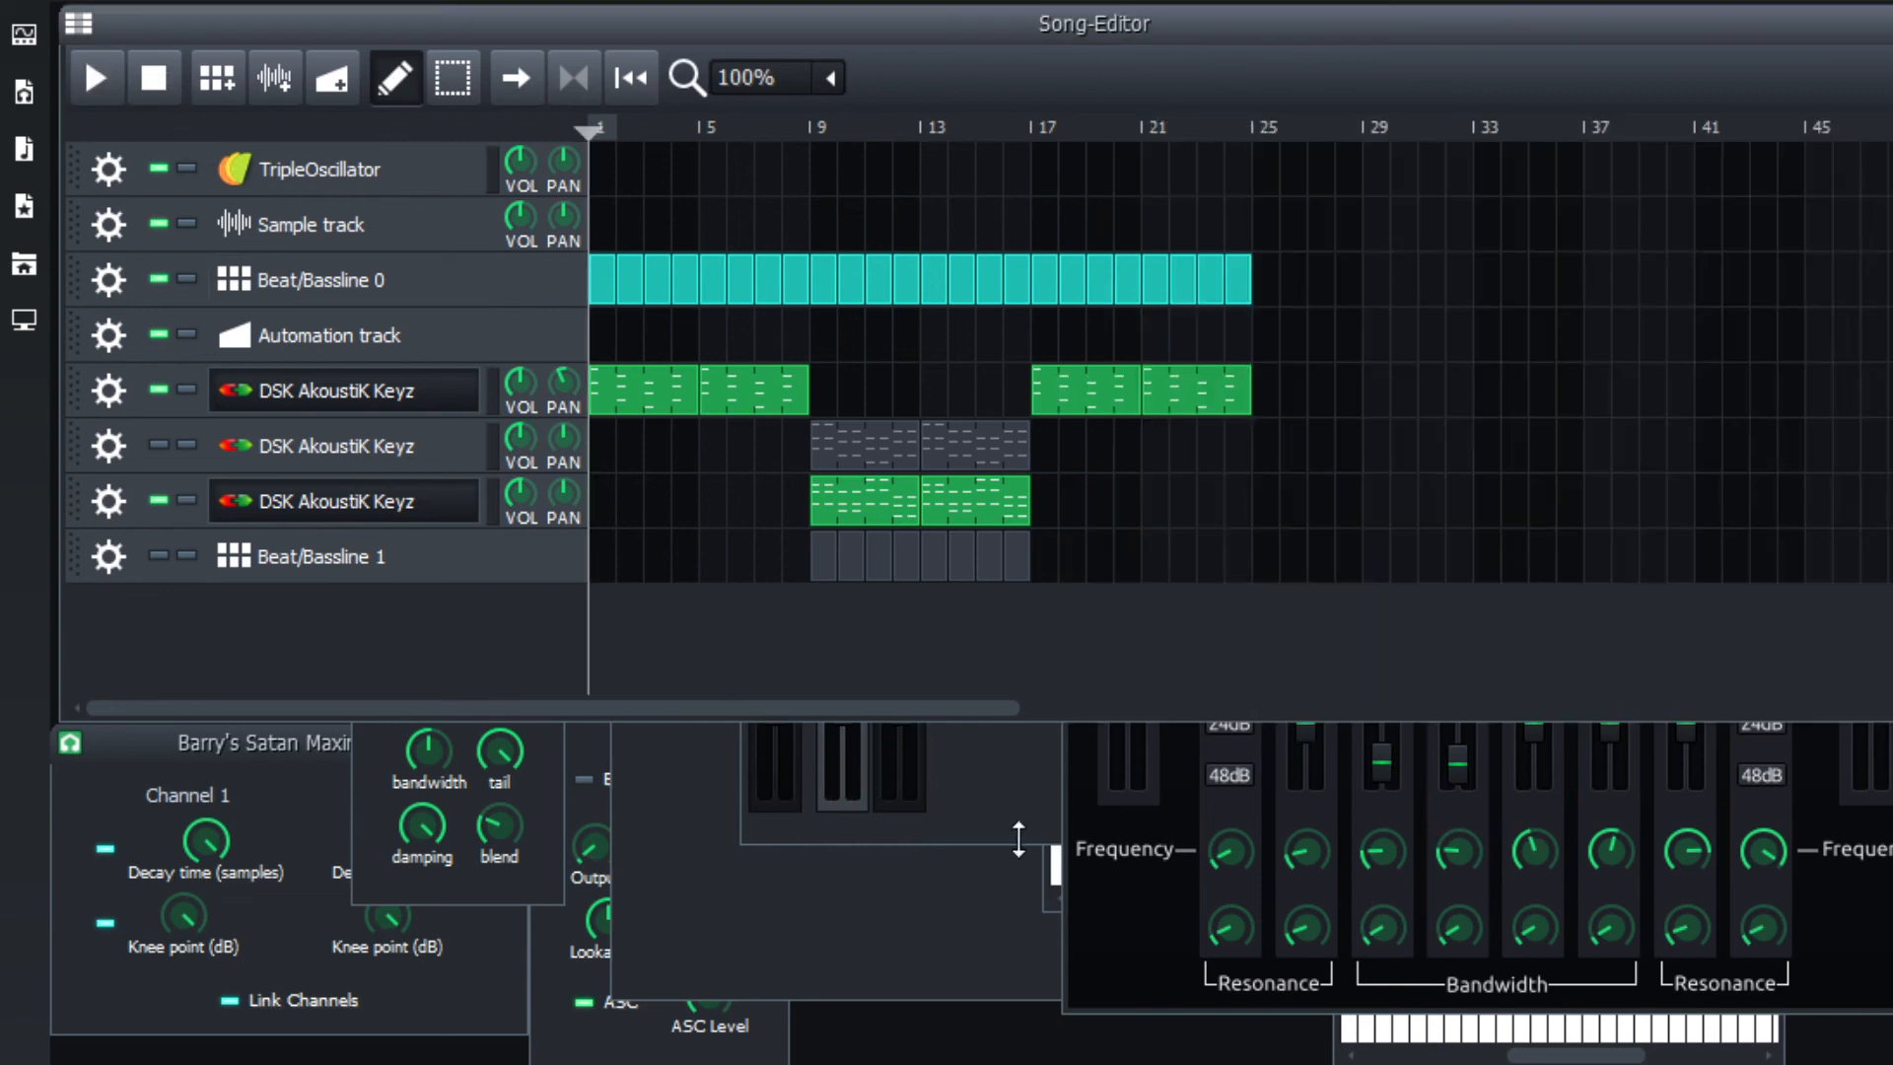
Move the Beat+Bassline Editor up over the Song-Editor's empty area and bring the Song-Editor back to the front.
left_click(890, 884)
left_click_drag(678, 329, 1384, 178)
left_click(1221, 866)
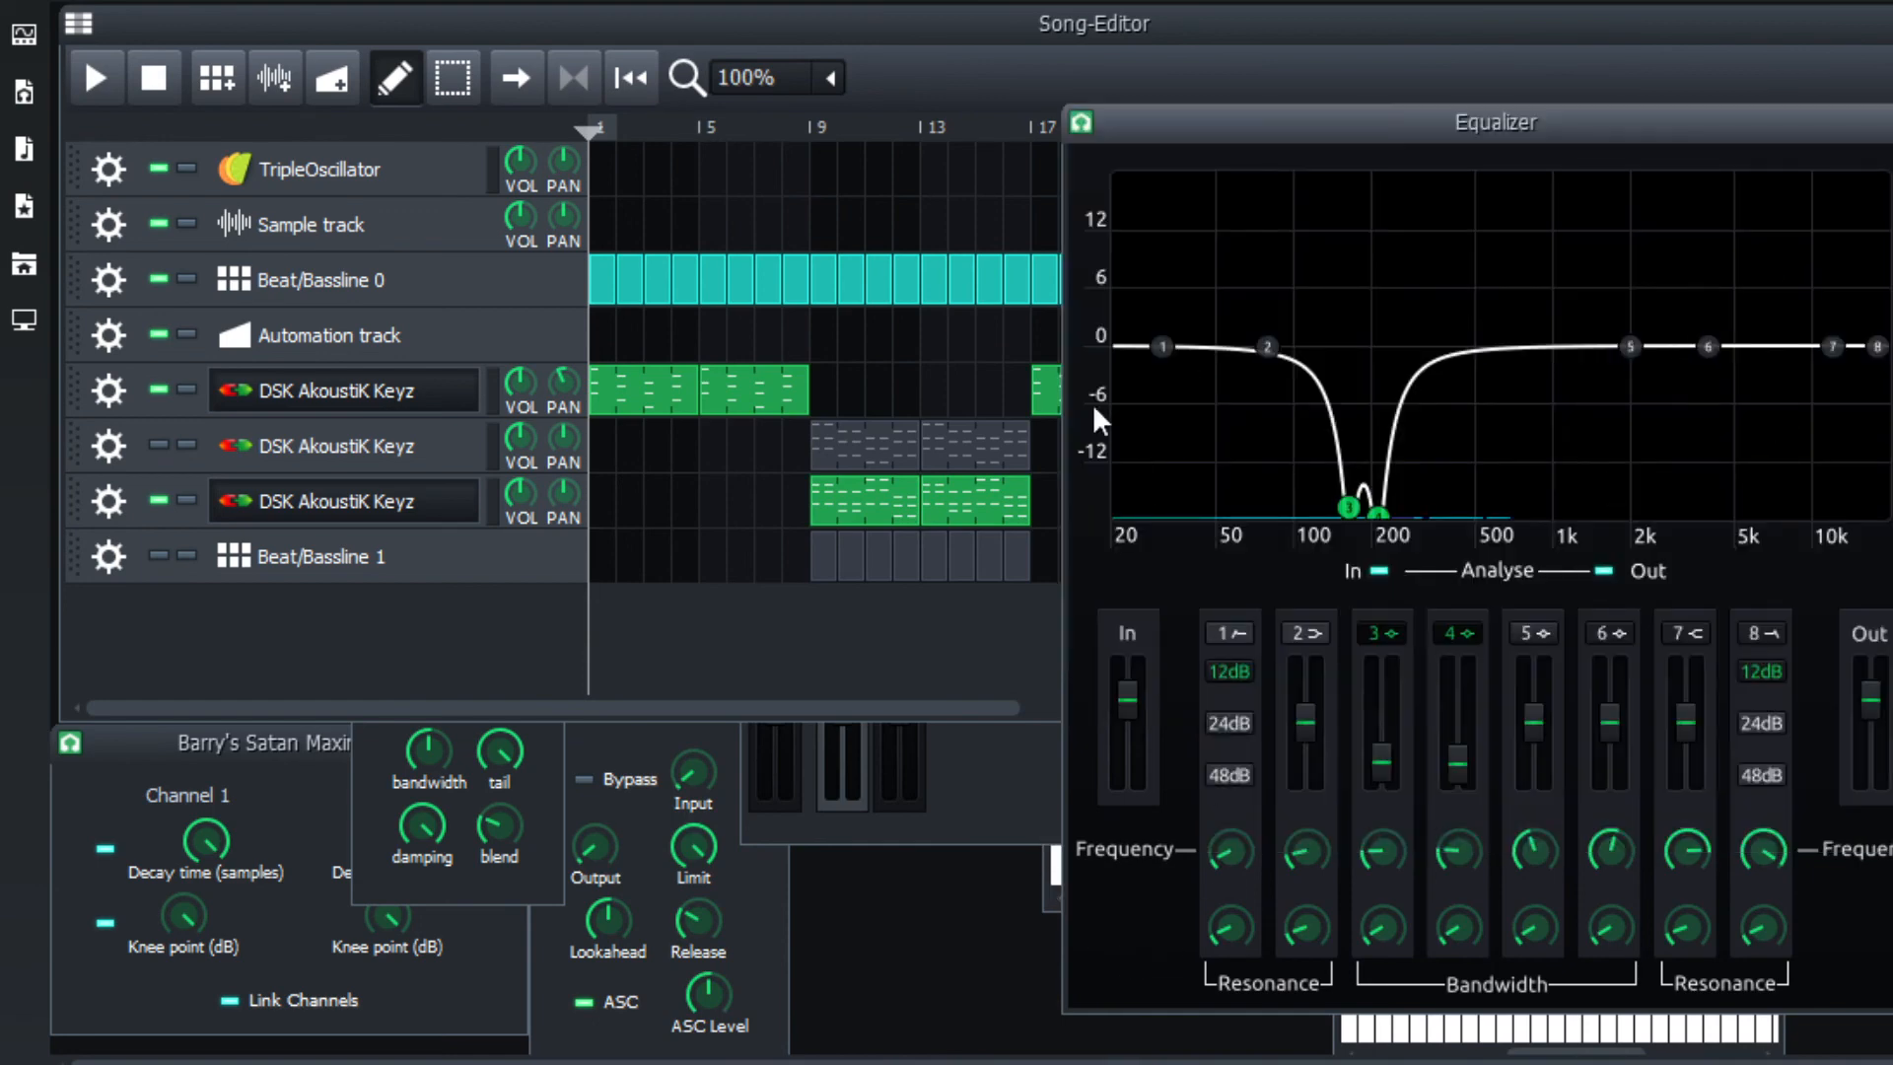
left_click(954, 51)
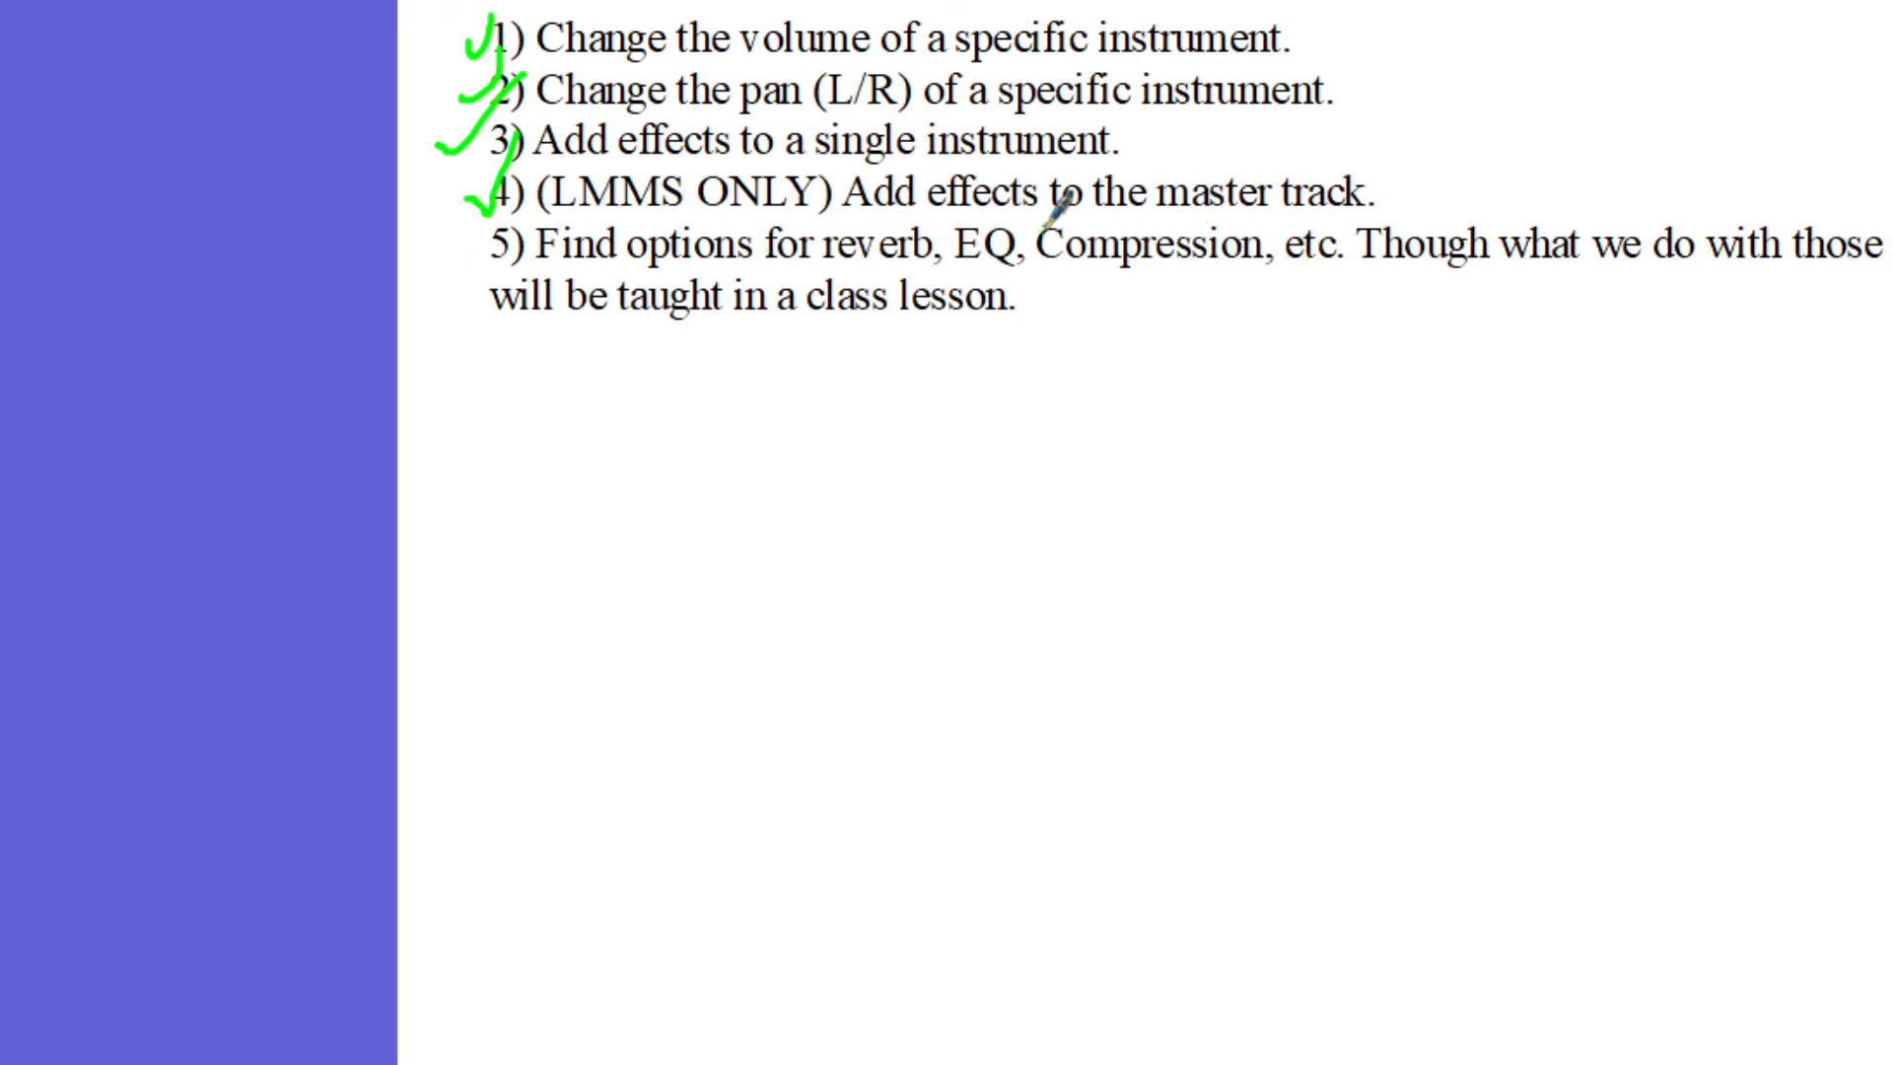
Circle "EQ" in item 5 of the lesson checklist with the pen and switch back to LMMS.
mouse_move(1045, 229)
left_mouse_down()
mouse_move(936, 259)
mouse_move(1008, 247)
left_mouse_up()
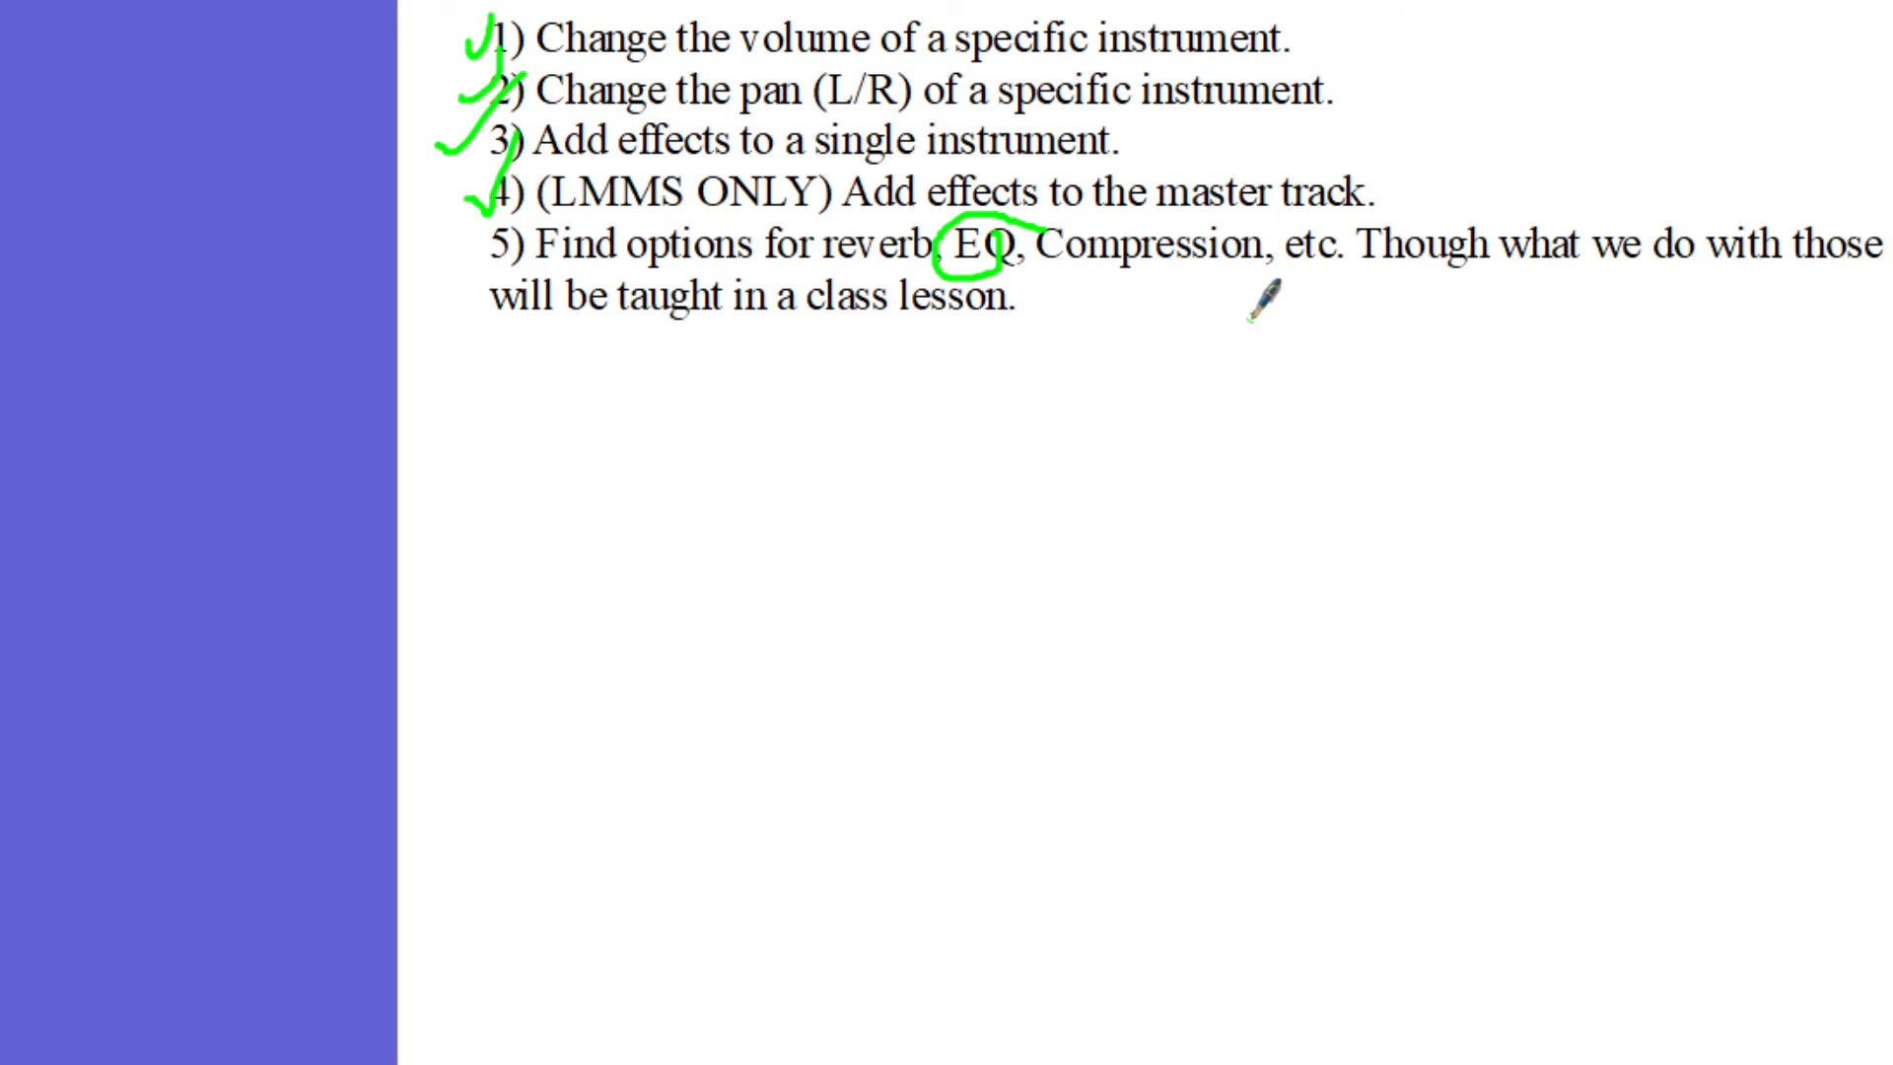
key("alt+Tab")
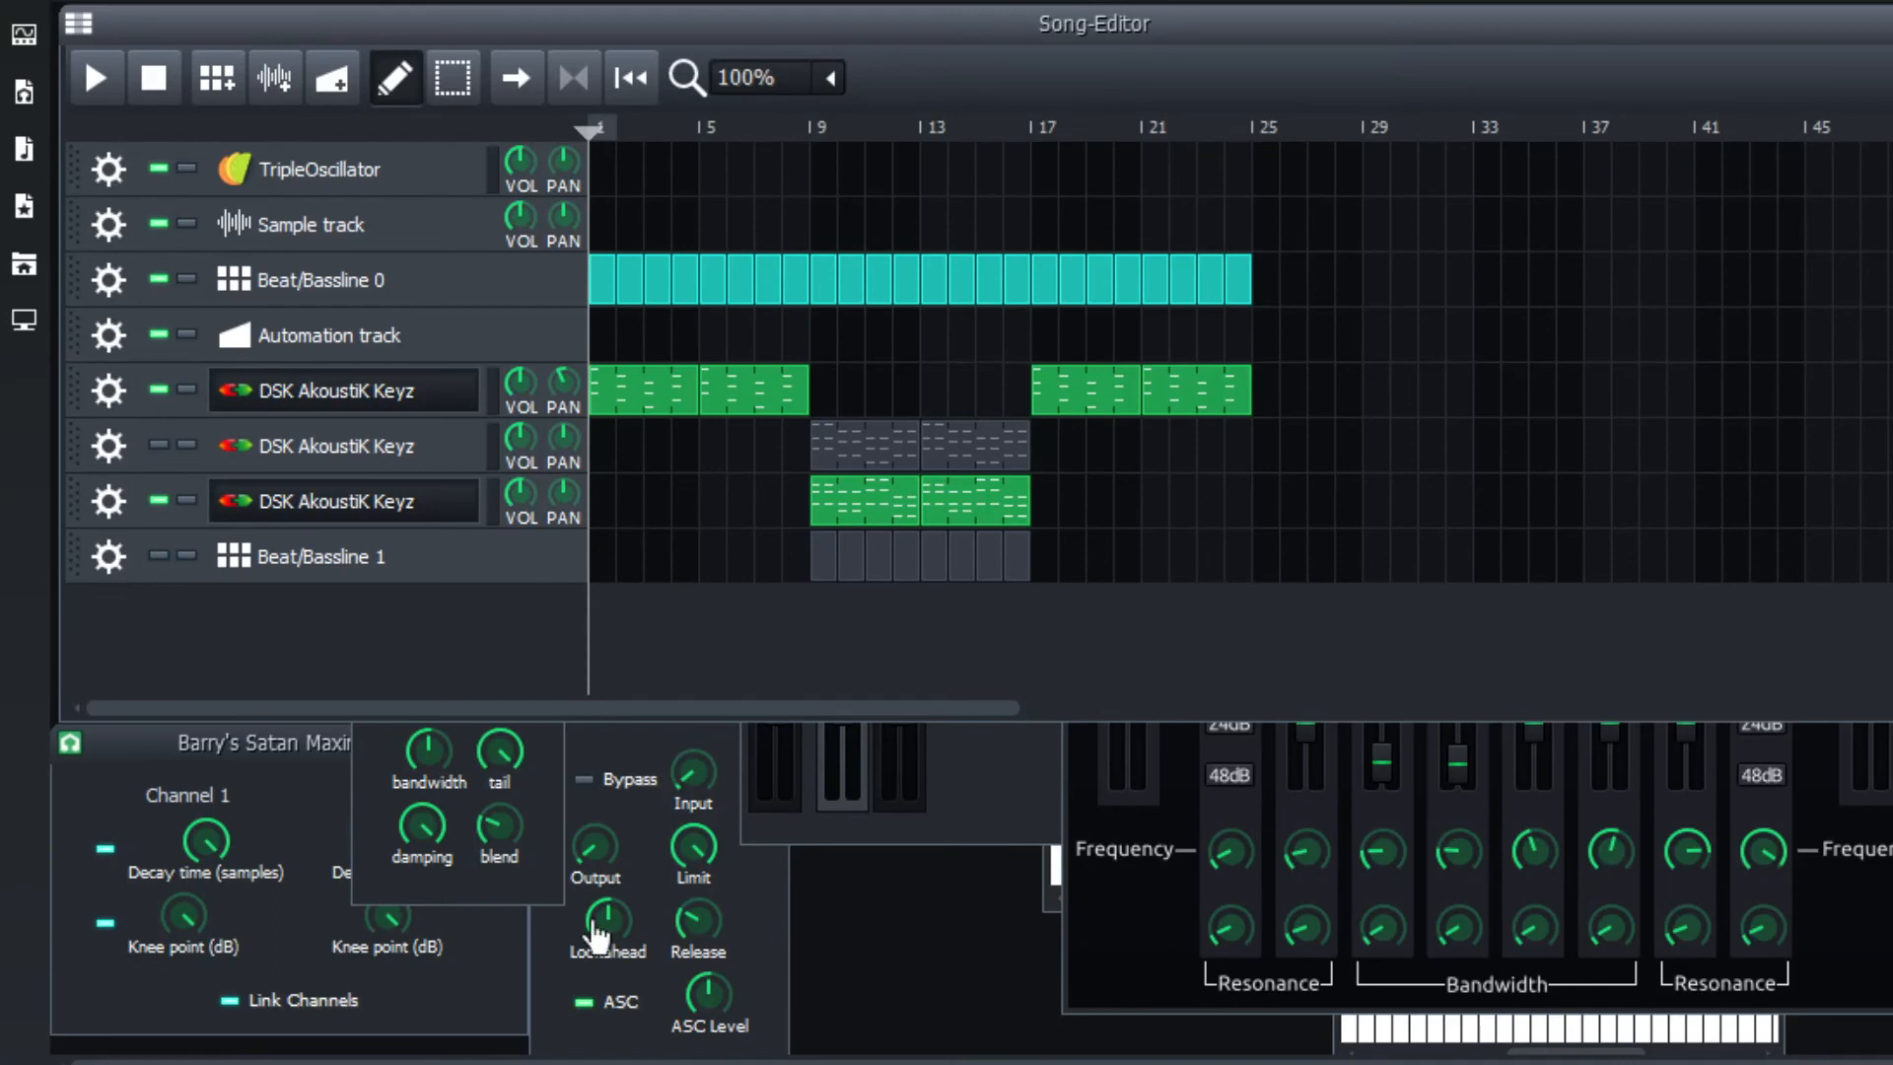
Bring the C* Plate2x2 reverb controls to the front and move their window slightly down, off the Song-Editor.
left_click(529, 903)
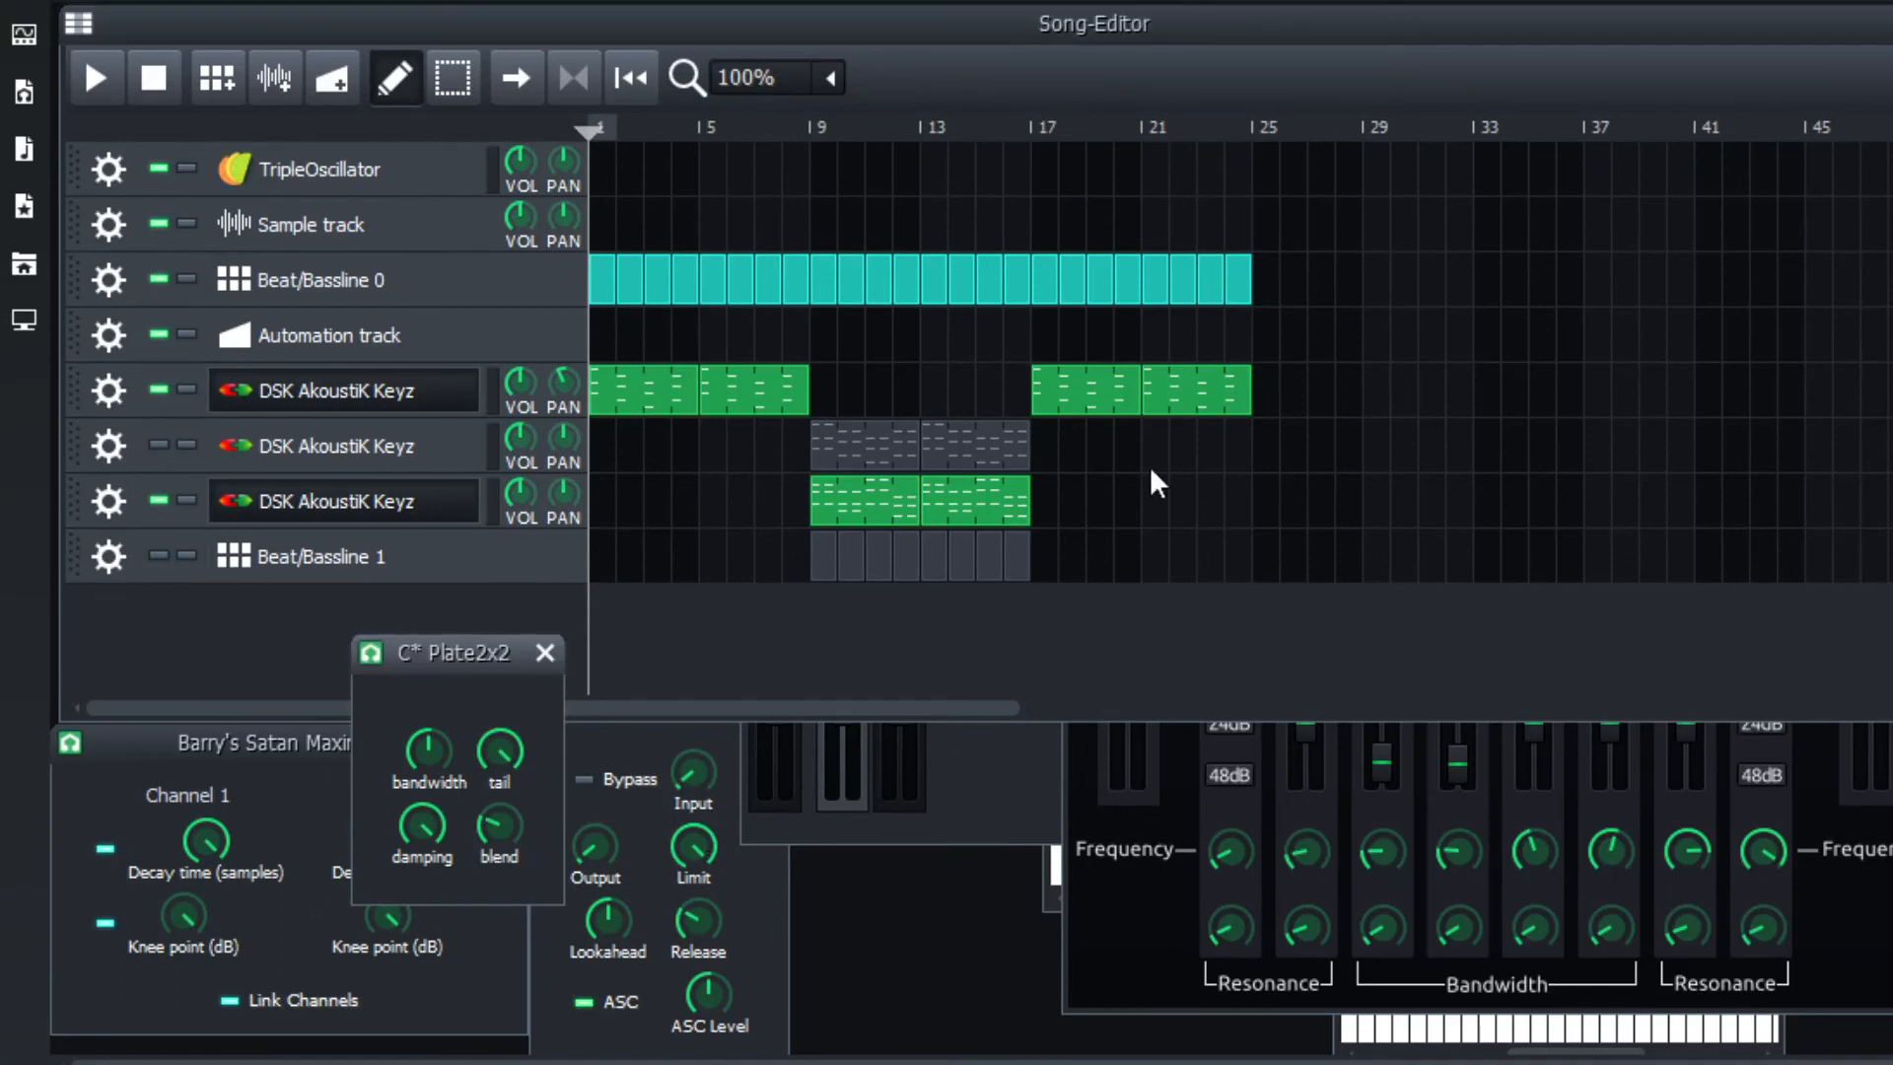
key("F6")
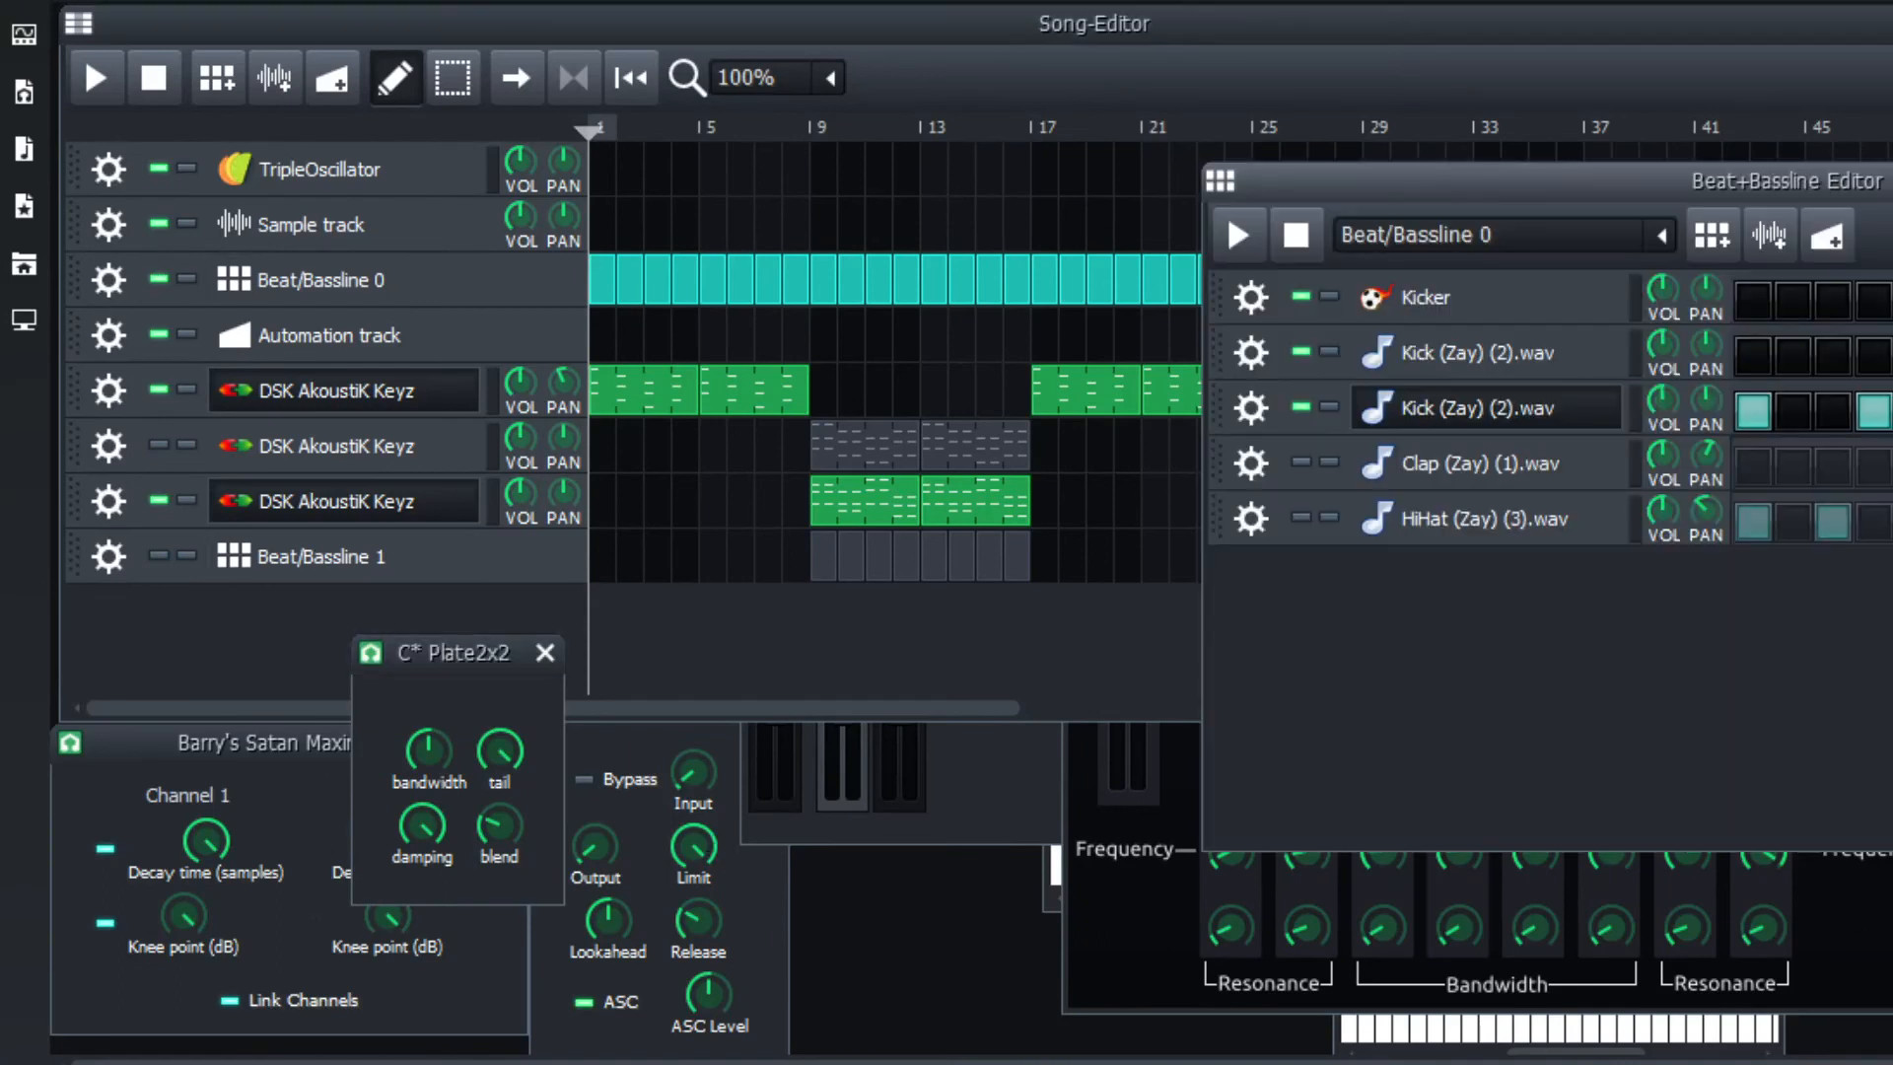
left_click(1013, 649)
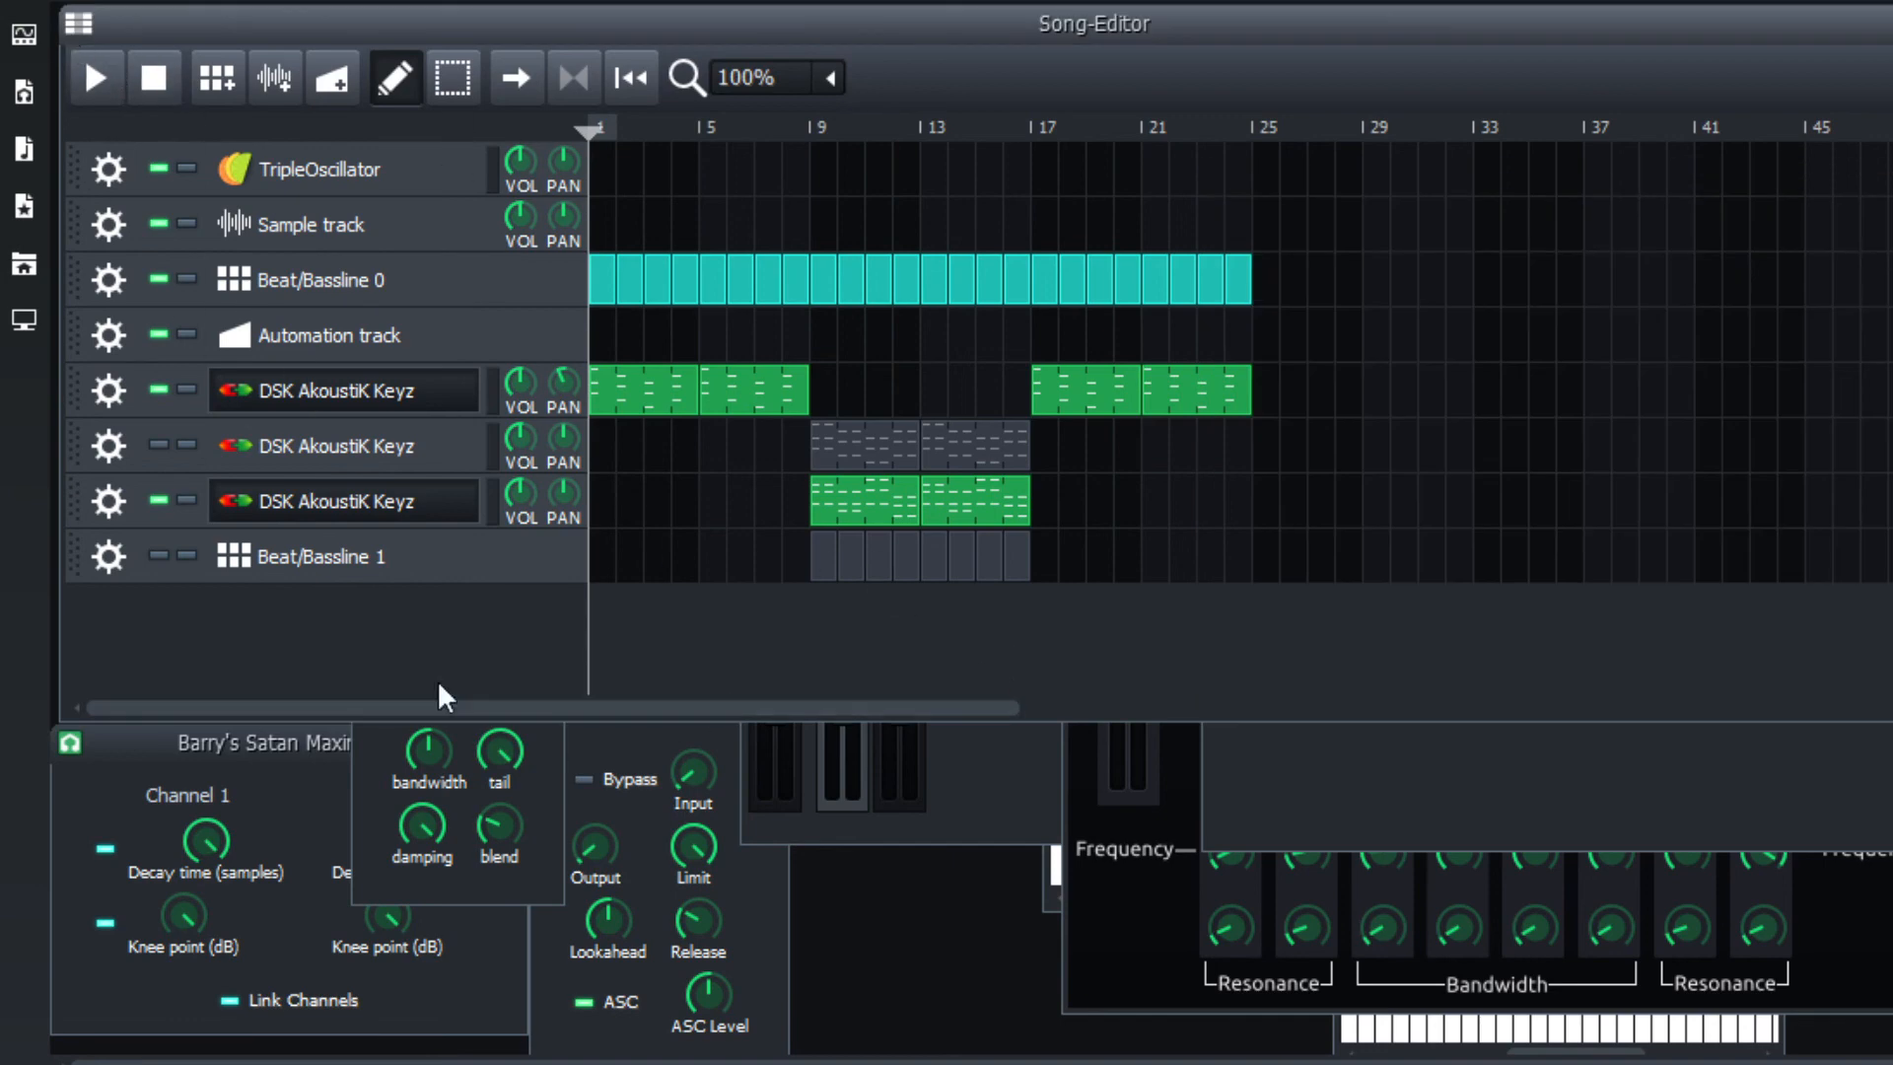
left_click(370, 745)
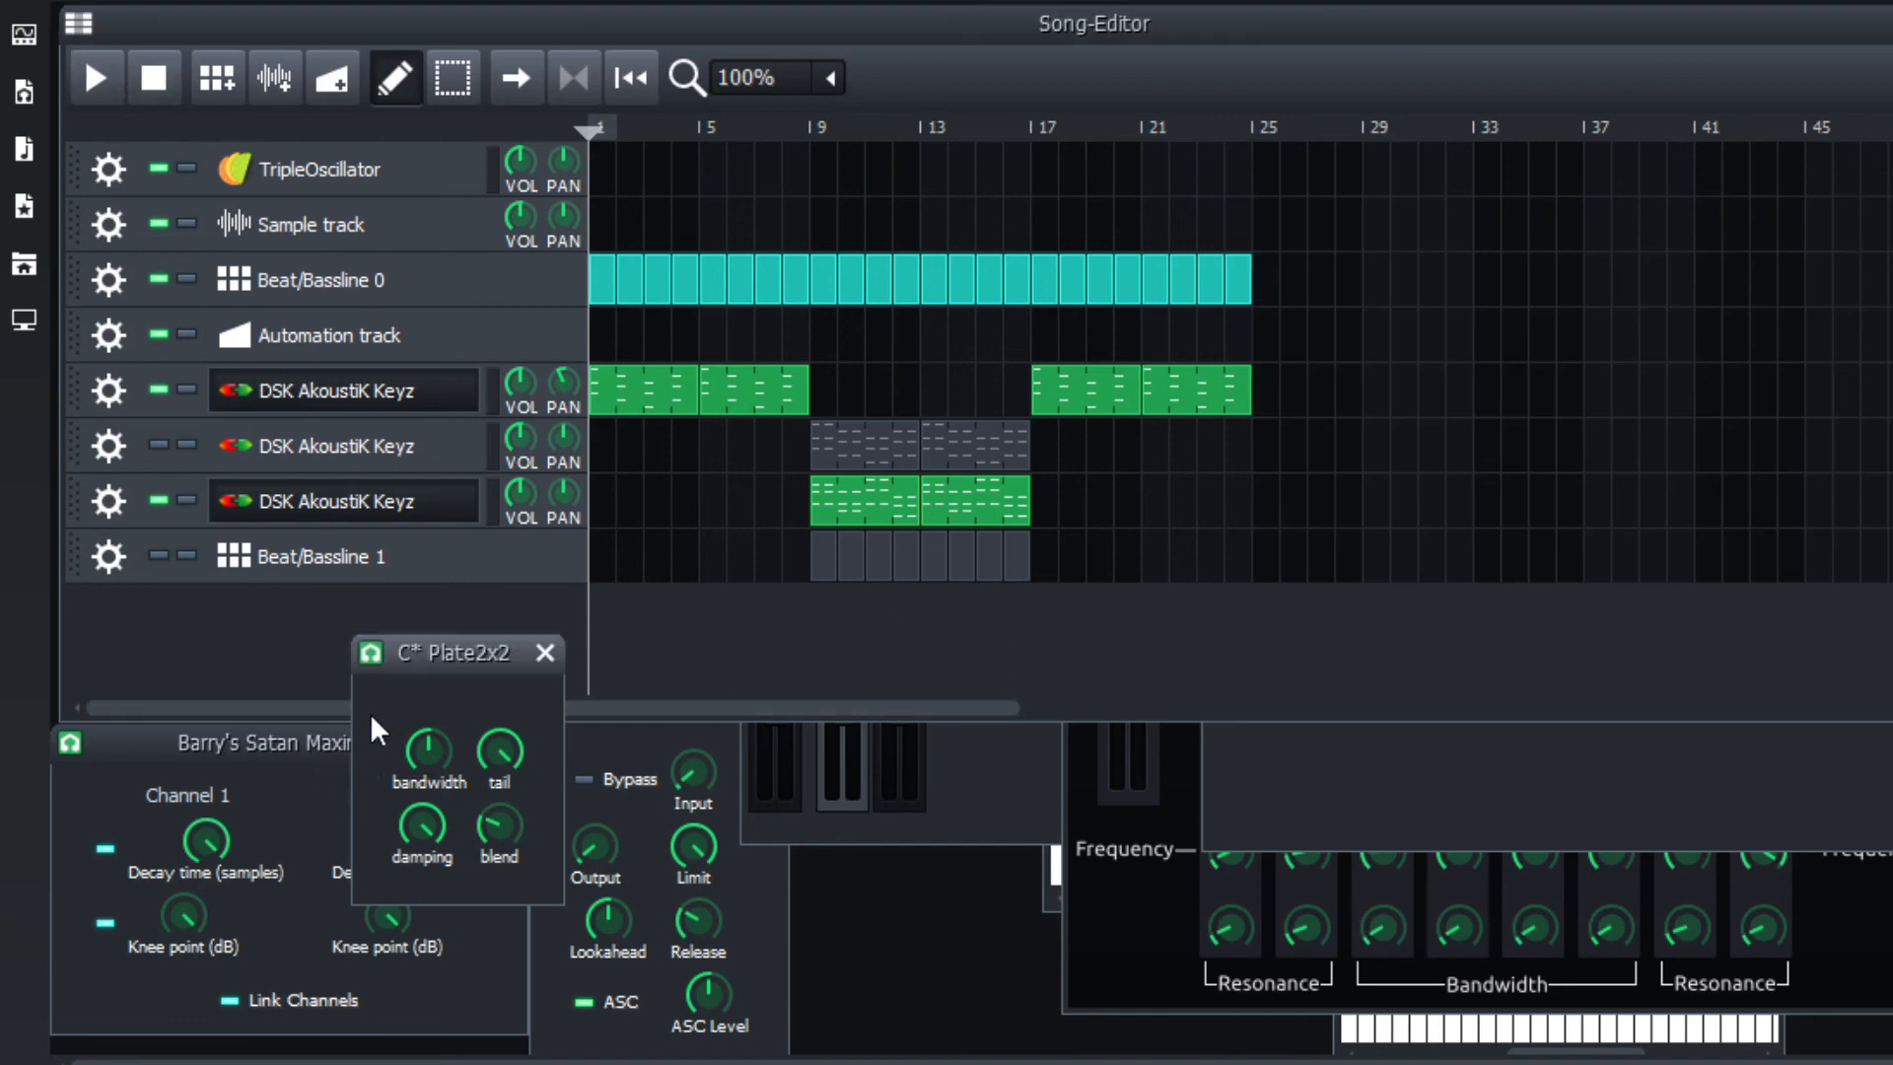
left_click_drag(415, 666, 455, 744)
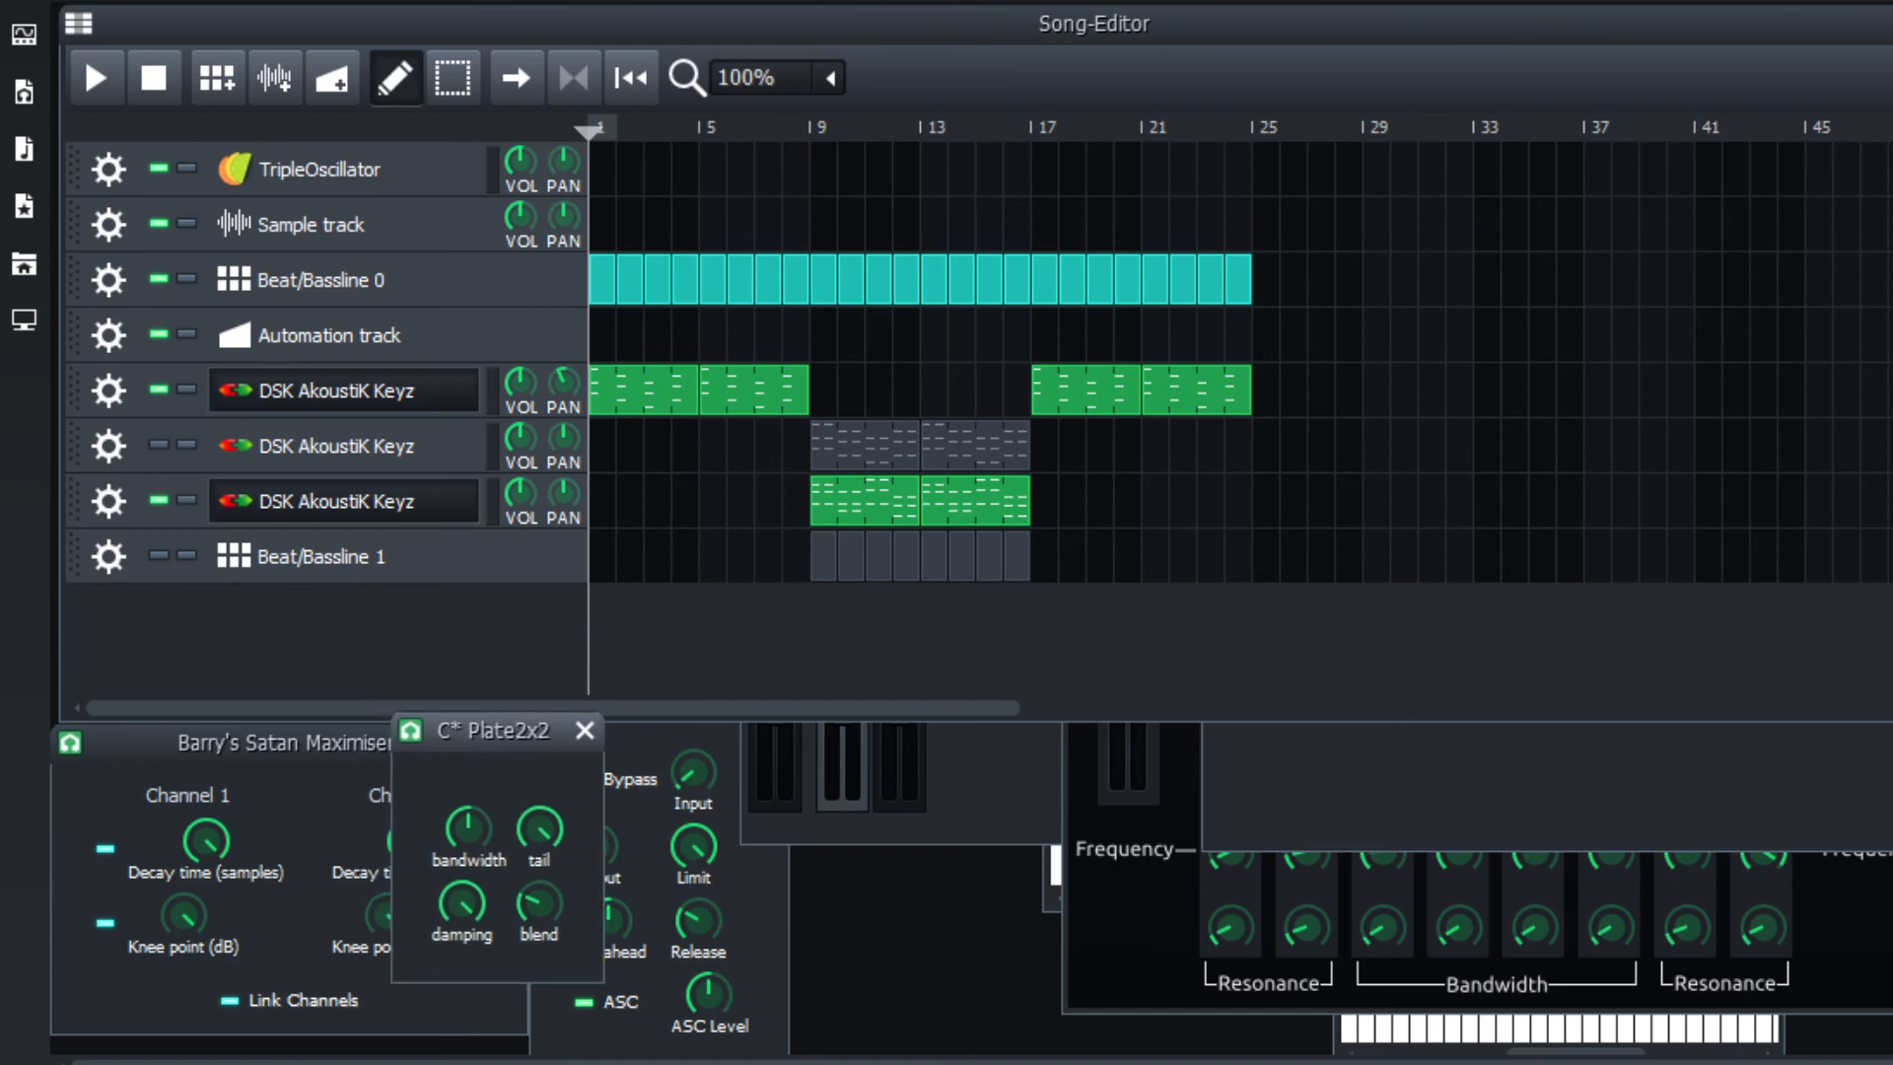
Bring the FX 1 channel's Equalizer window to the front and close it.
left_click(1155, 939)
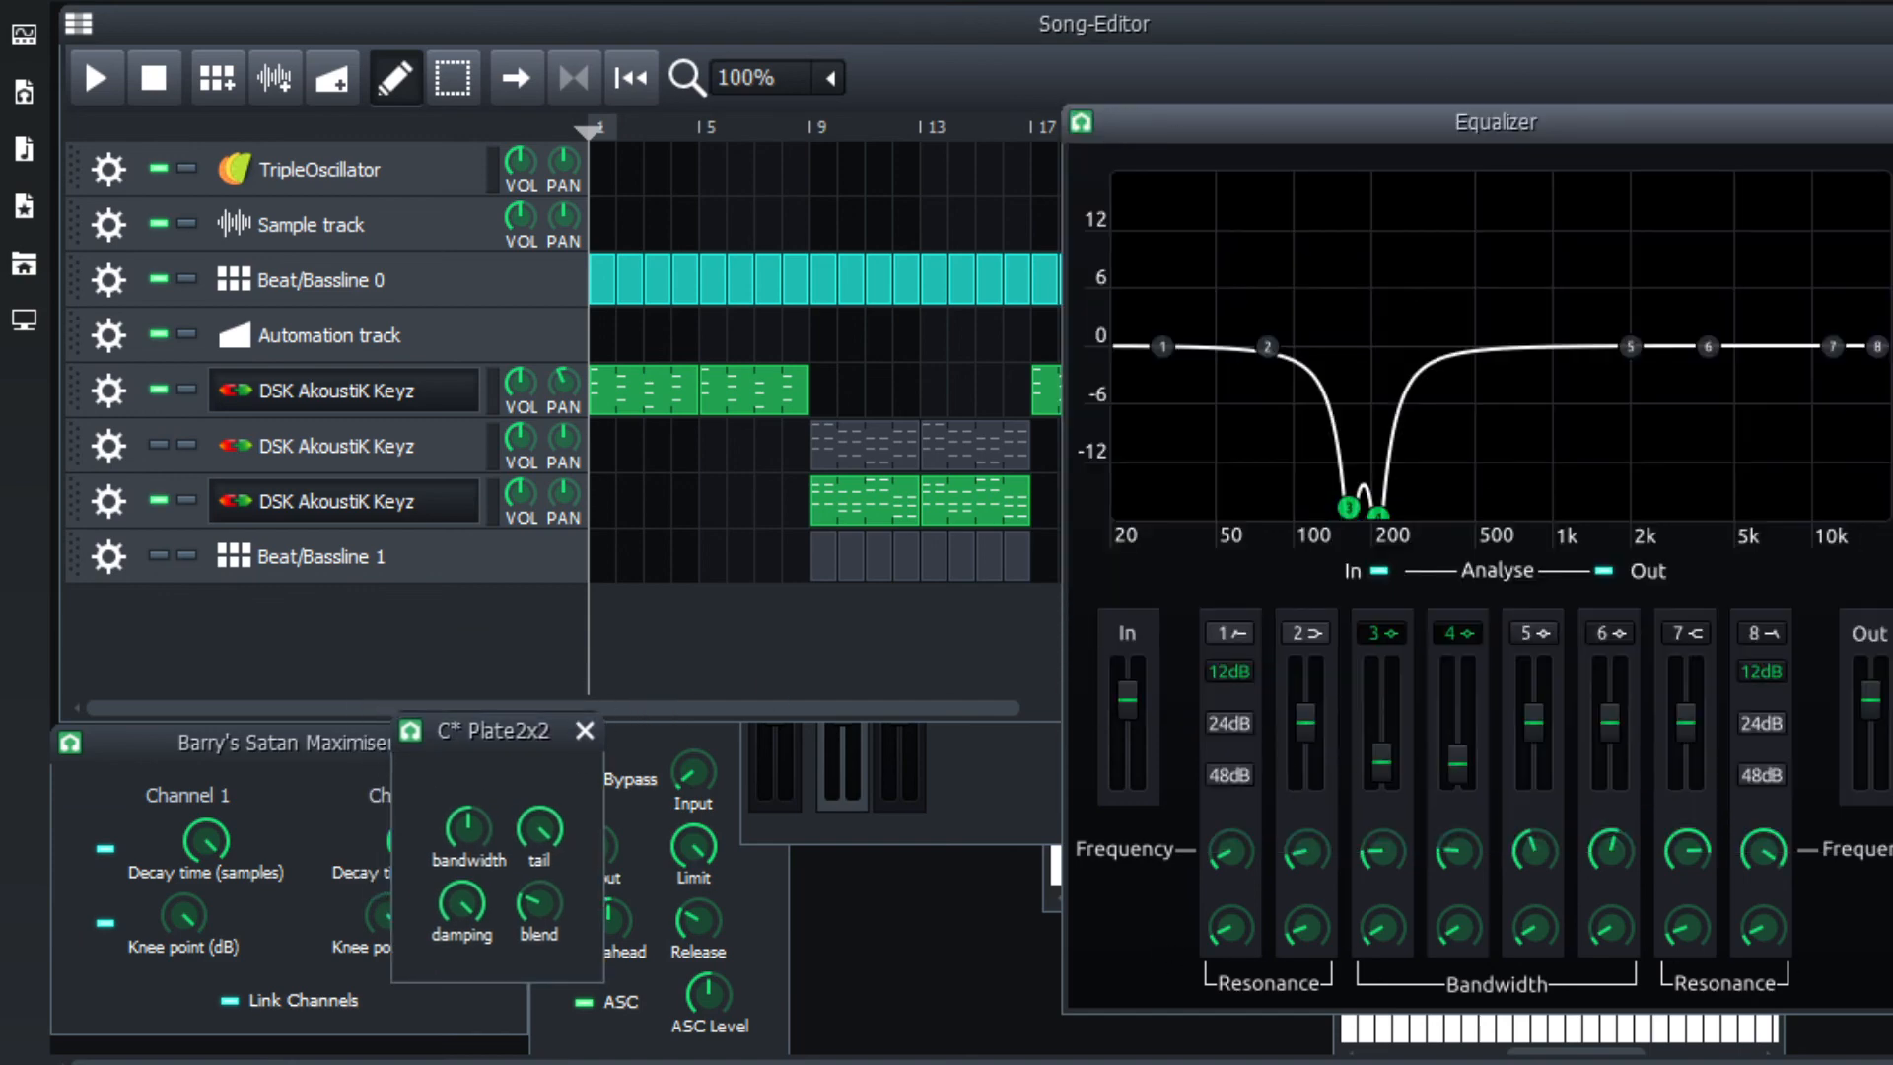
left_click(1892, 122)
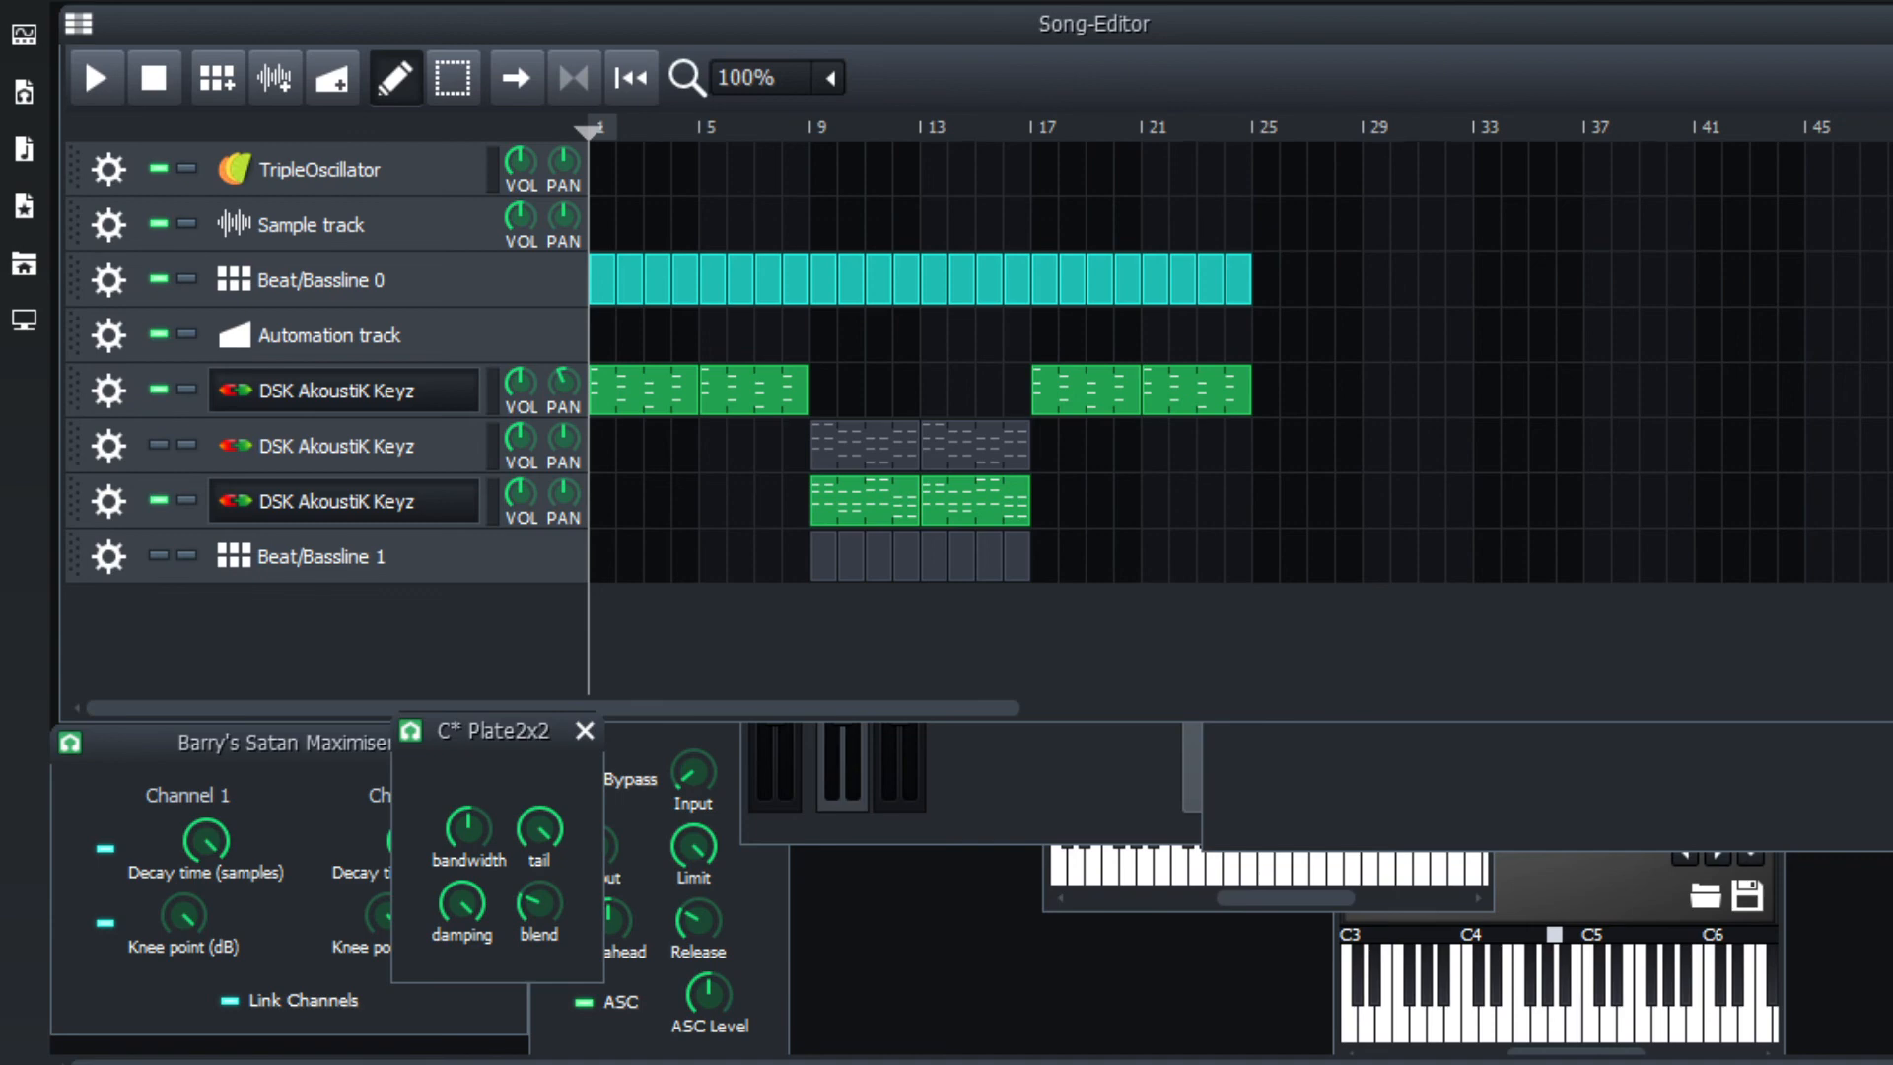
Bring the DSK AkoustiK Keyz instrument window to the front and show its effects chain.
left_click_drag(1892, 631, 1802, 647)
left_click(1892, 651)
left_click(1576, 904)
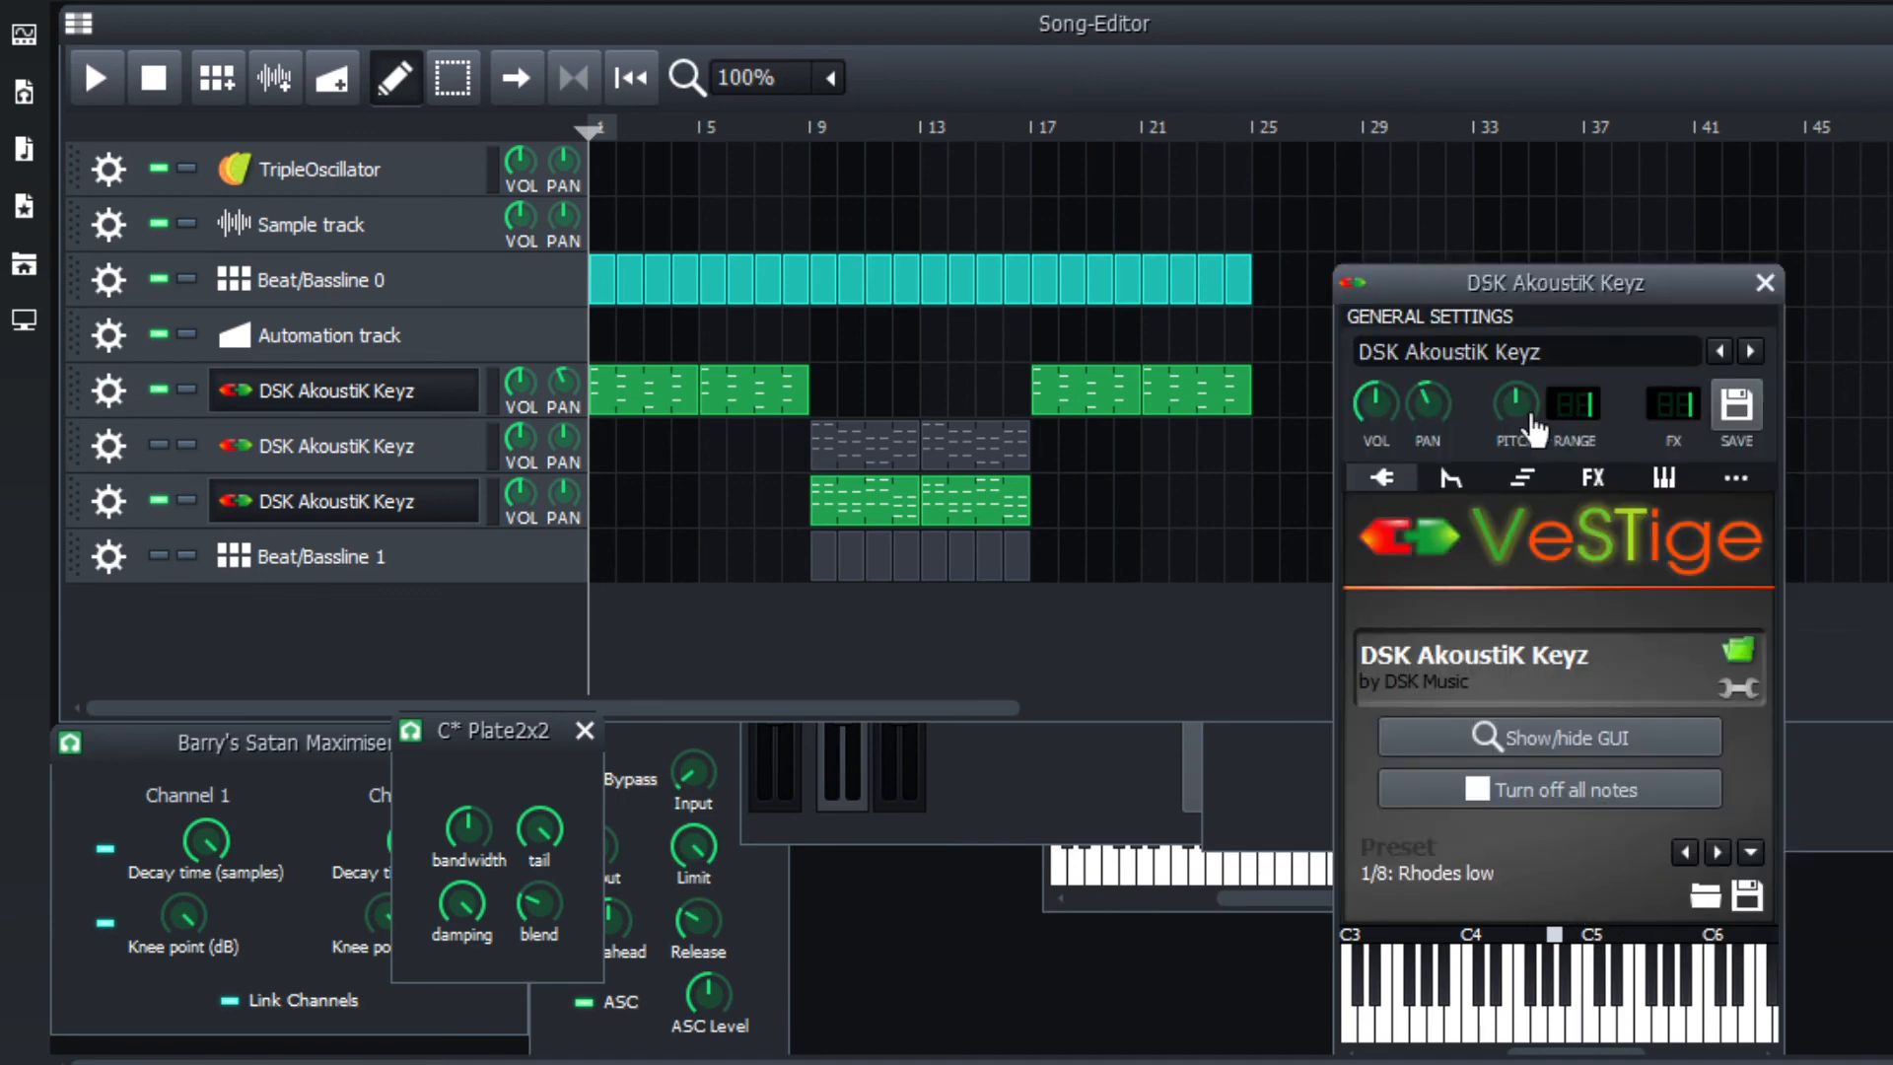
left_click(1590, 483)
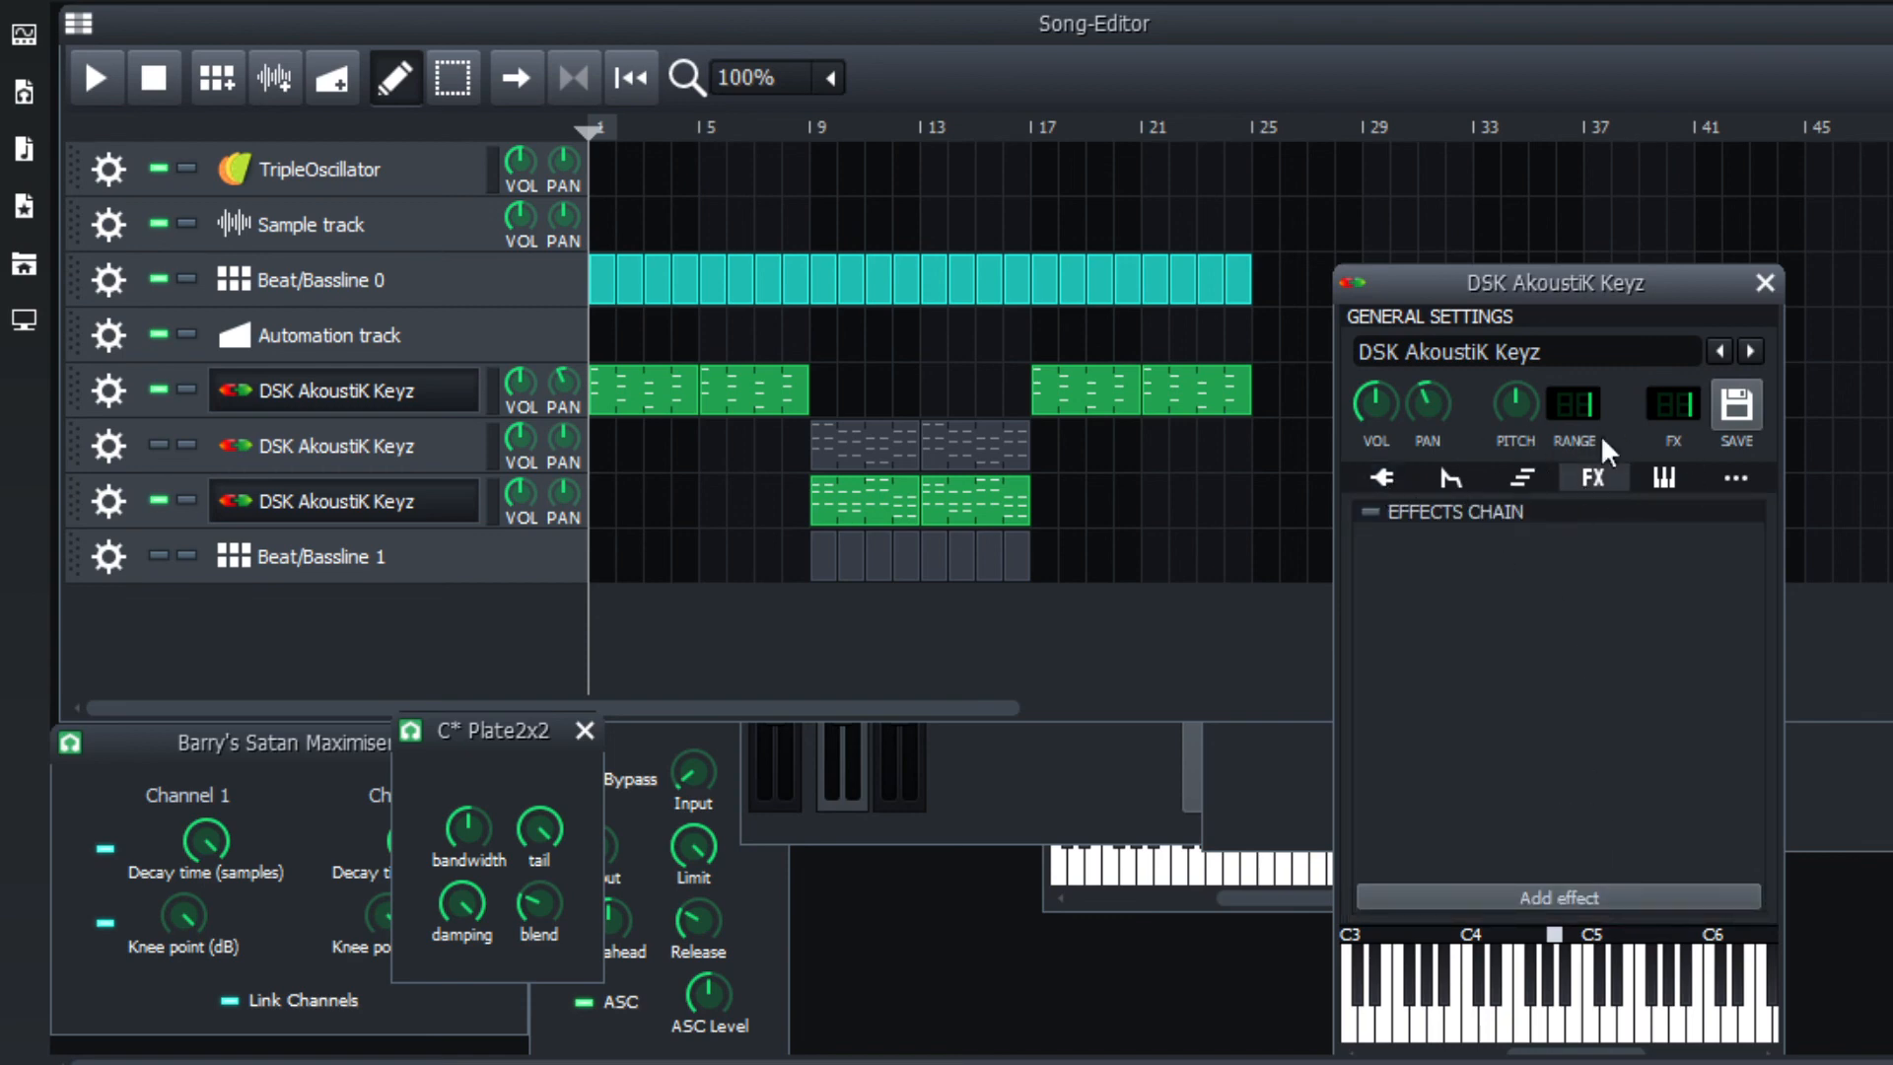
Browse the effects available for the DSK AkoustiK Keyz effects chain, search them for "equa", and close the list without adding one.
left_click(1558, 897)
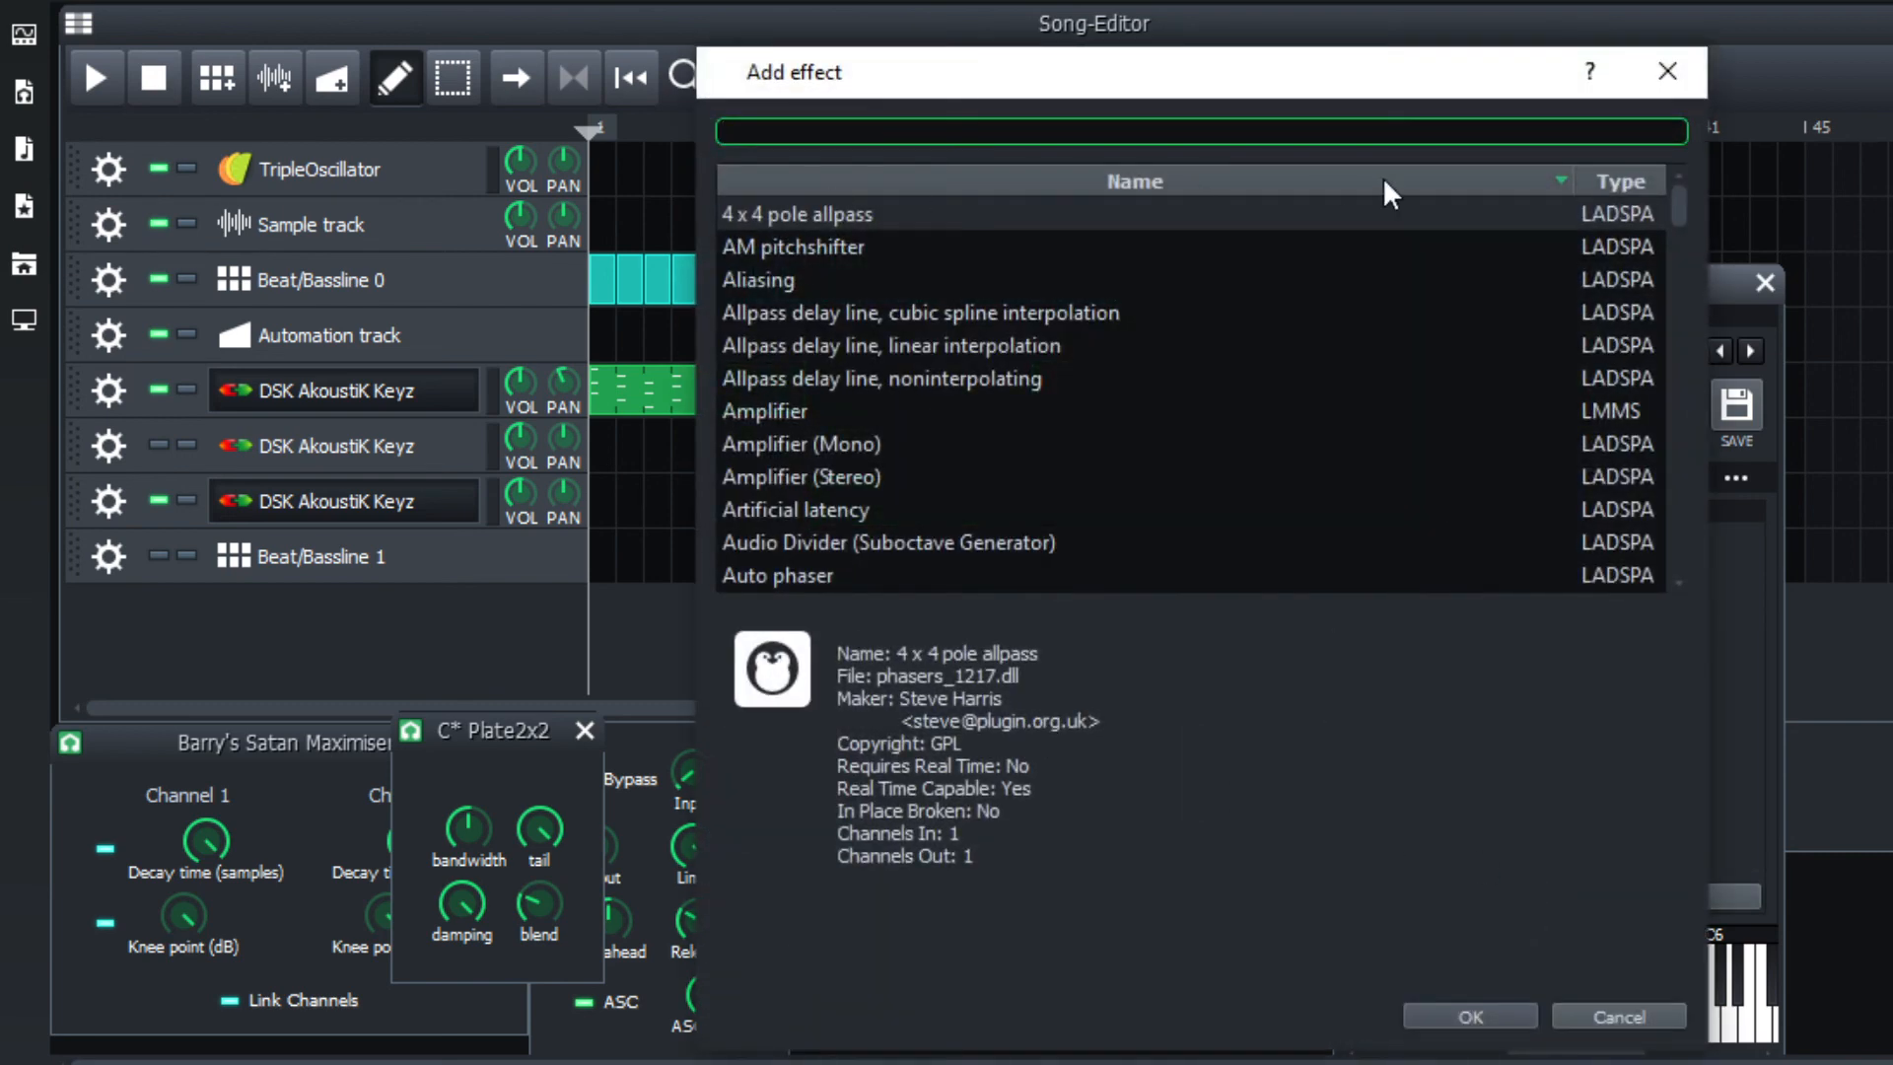
scroll(1272, 501, "down", 20)
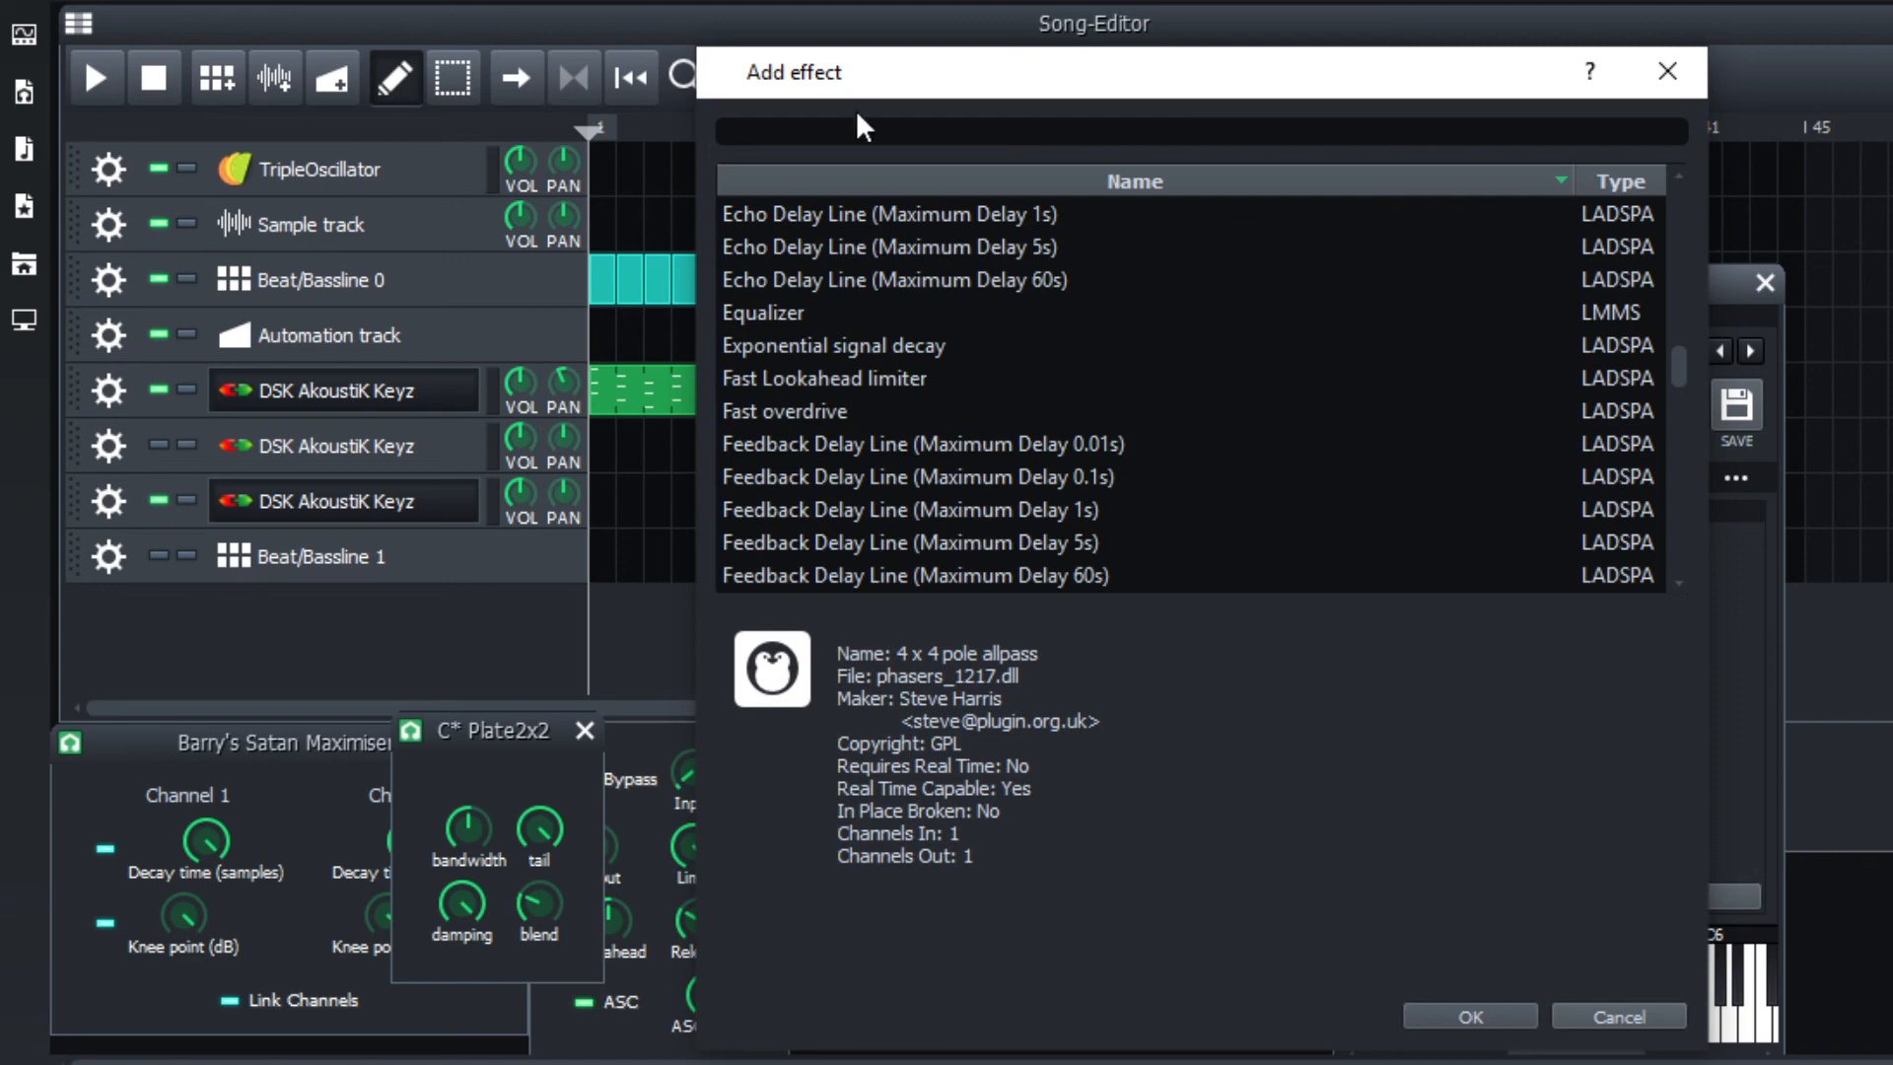
scroll(1268, 513, "down", 5)
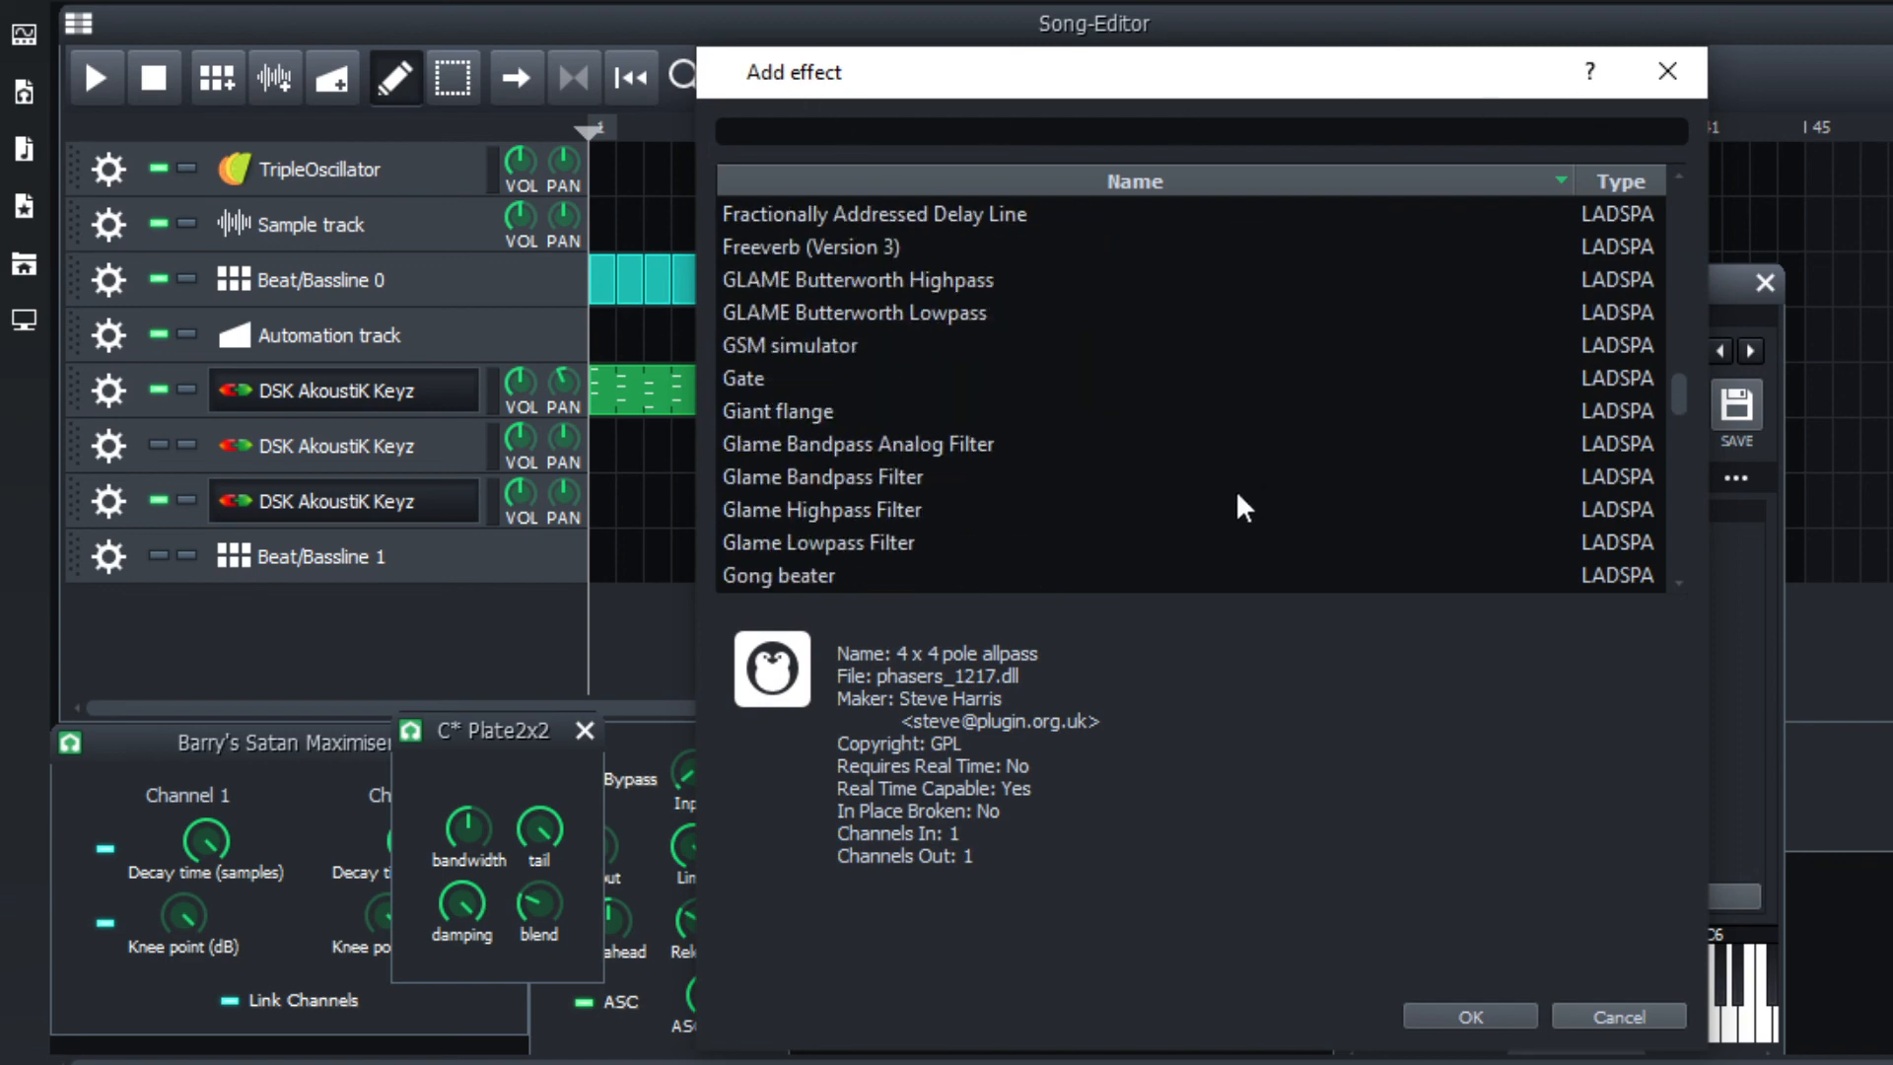
left_click(928, 133)
type("e")
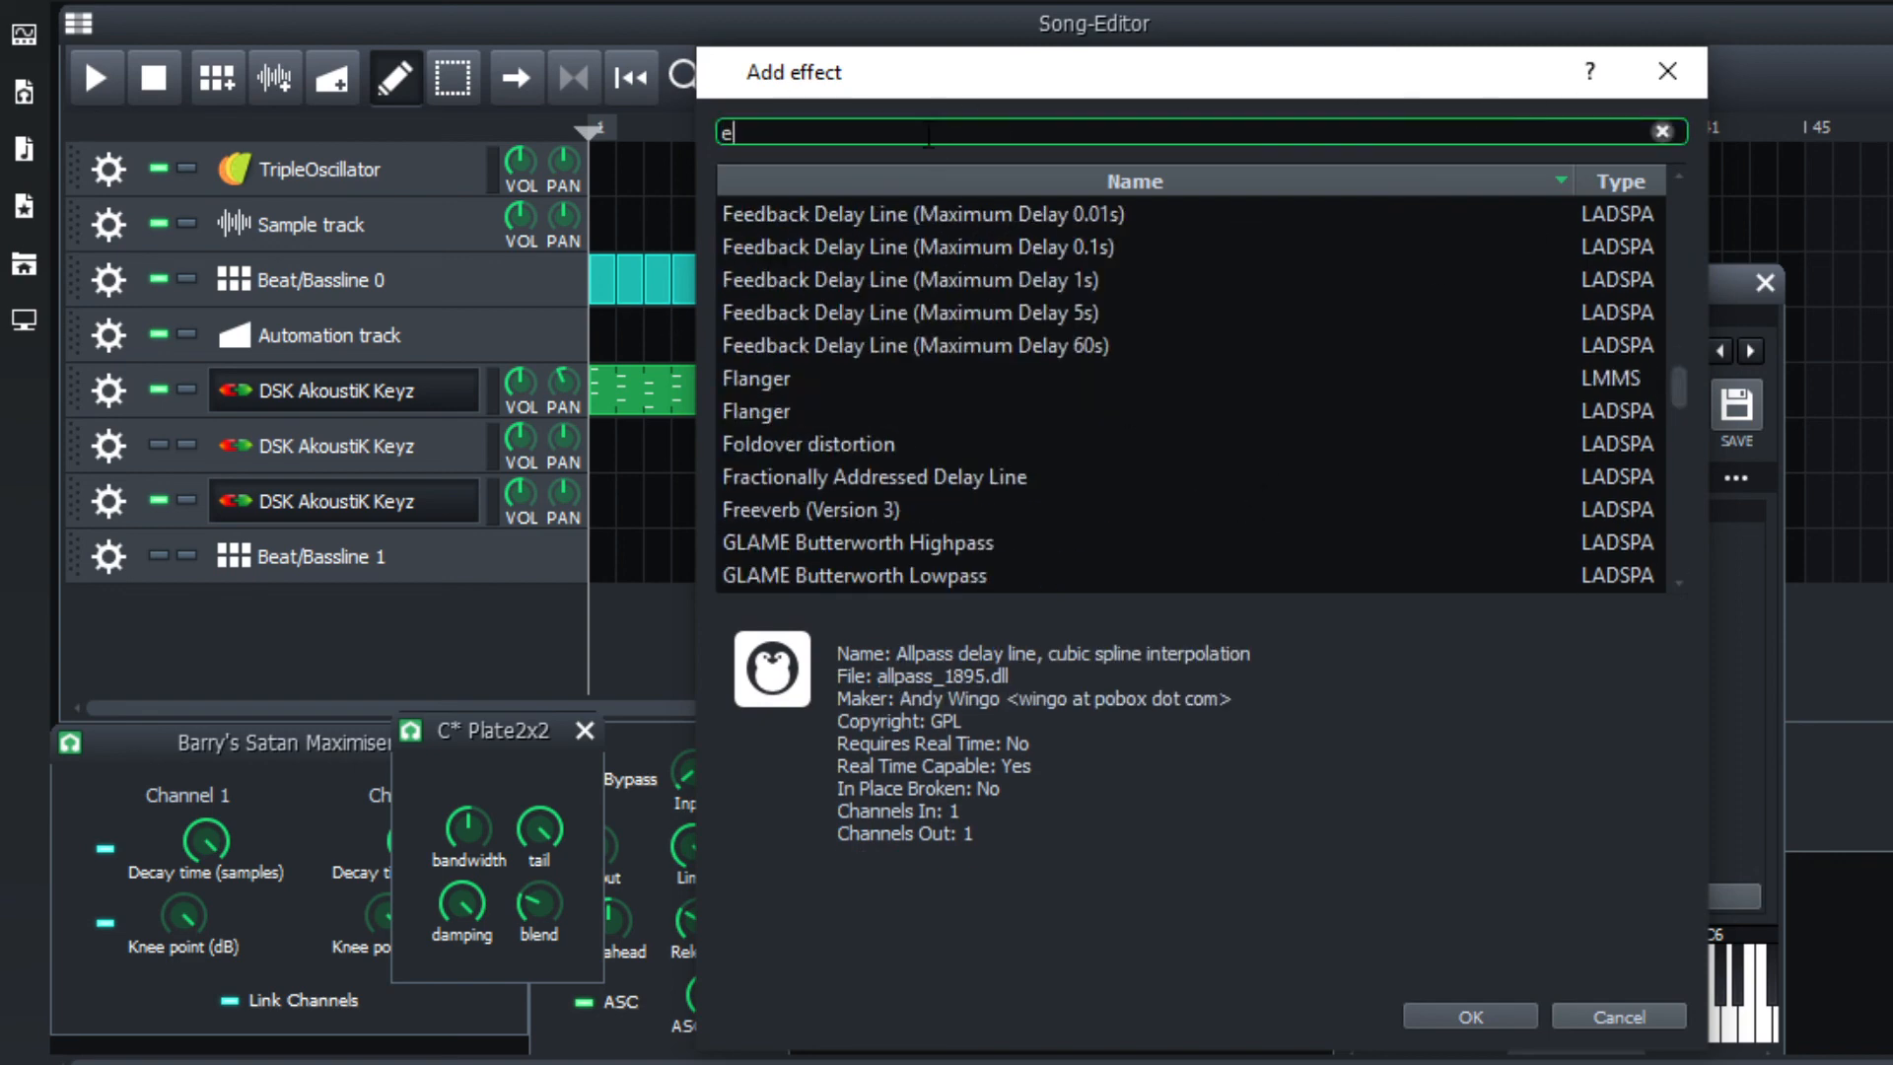
type("qua")
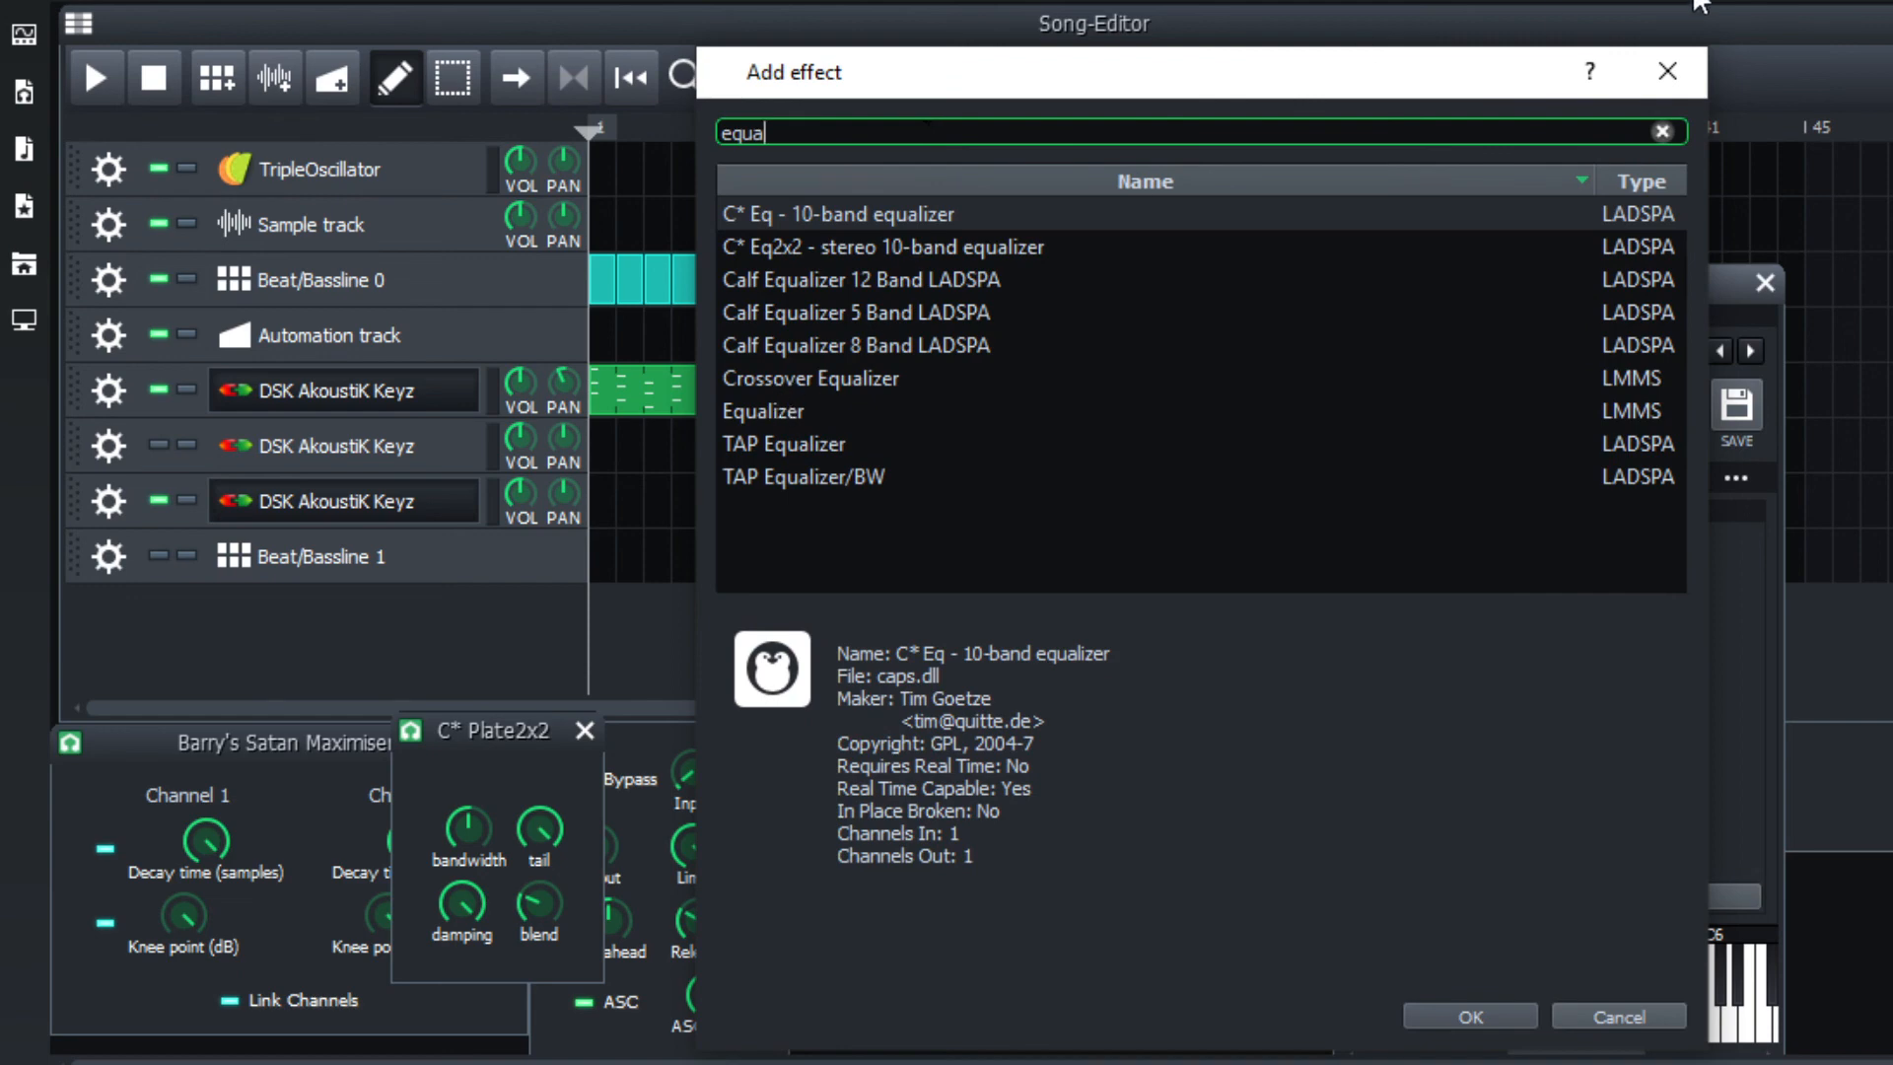
left_click(1667, 71)
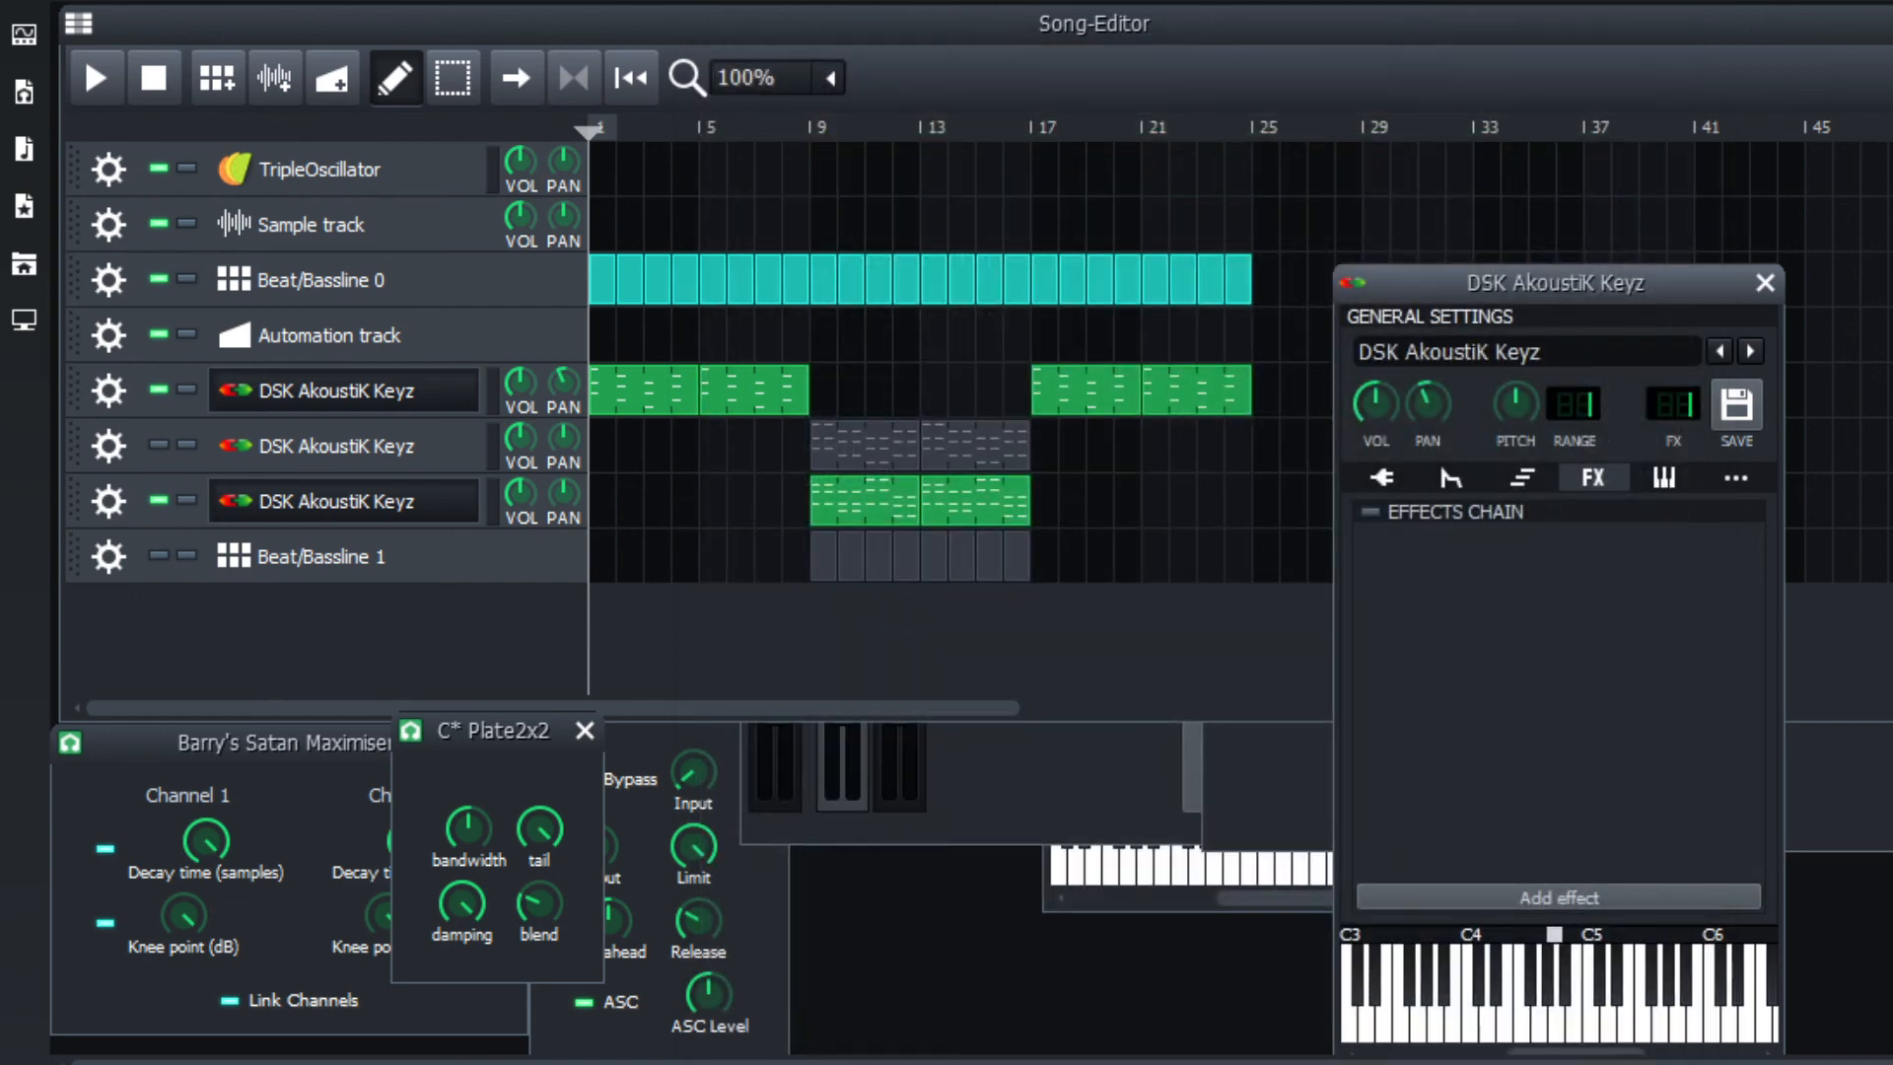